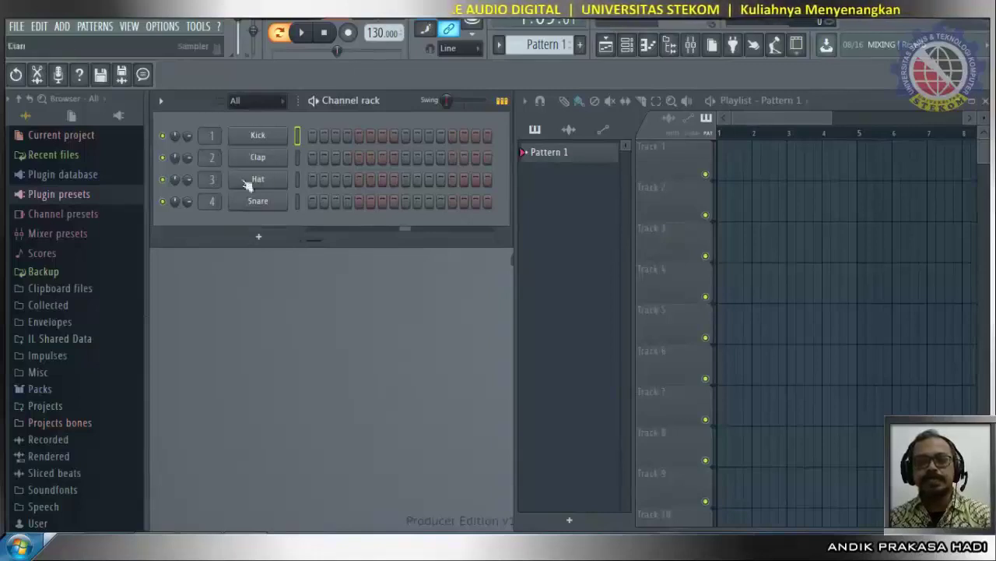
Look through the Generators under Plugin presets in the browser, and collapse both folders again.
click(20, 197)
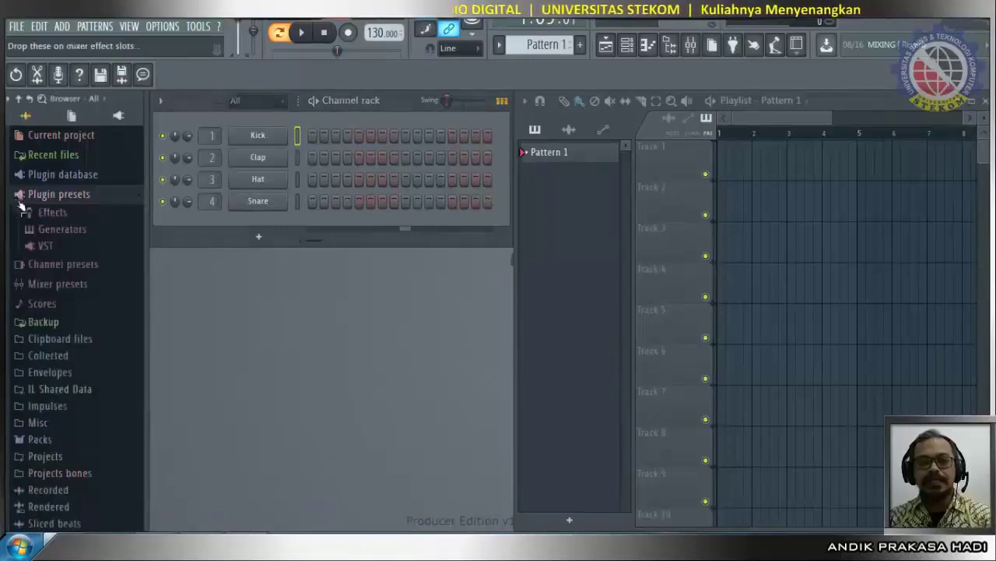
click(26, 229)
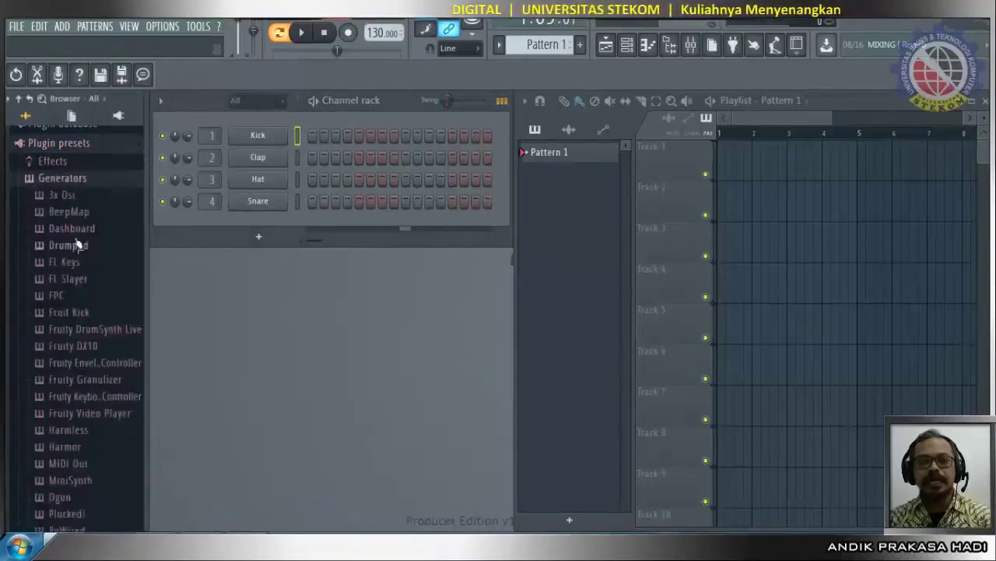
scroll(74, 254, down, 5)
scroll(75, 260, up, 5)
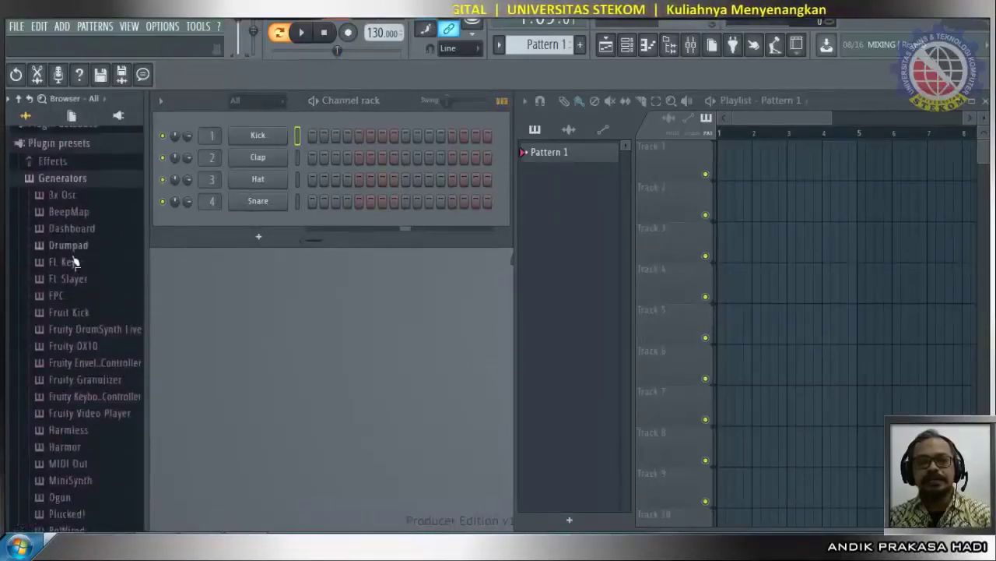
click(28, 178)
click(20, 143)
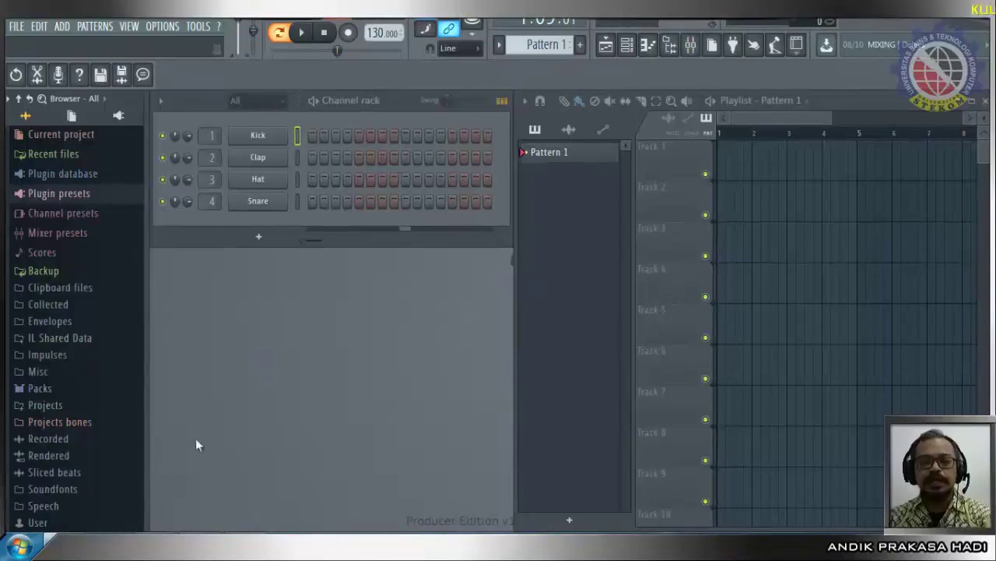
Switch to Windows Explorer, open the Kendang folder and preview its 1TUNG PENDEK1 and tung koplo oke samples, closing the player at the end.
click(49, 540)
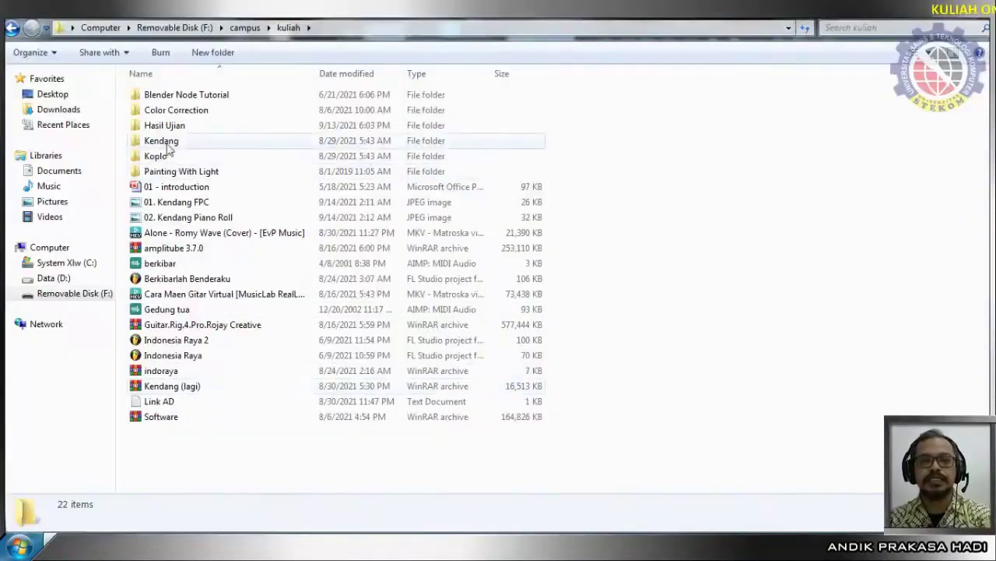
double_click(167, 143)
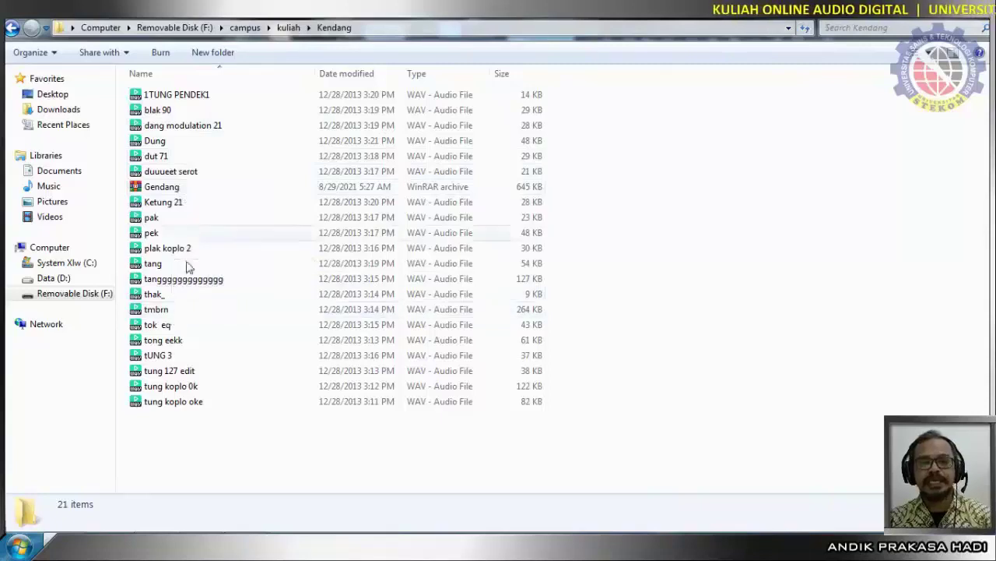
click(187, 100)
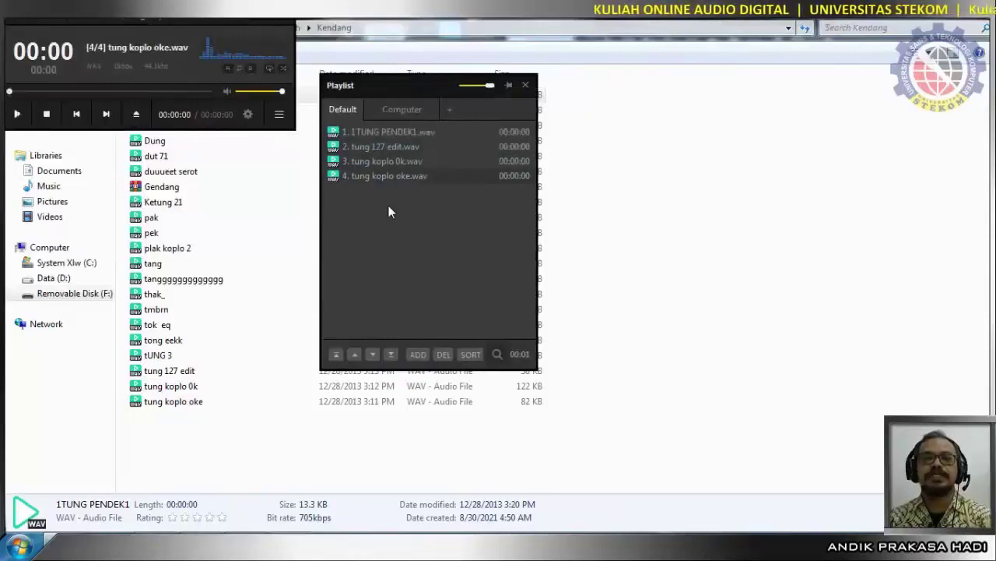
click(22, 118)
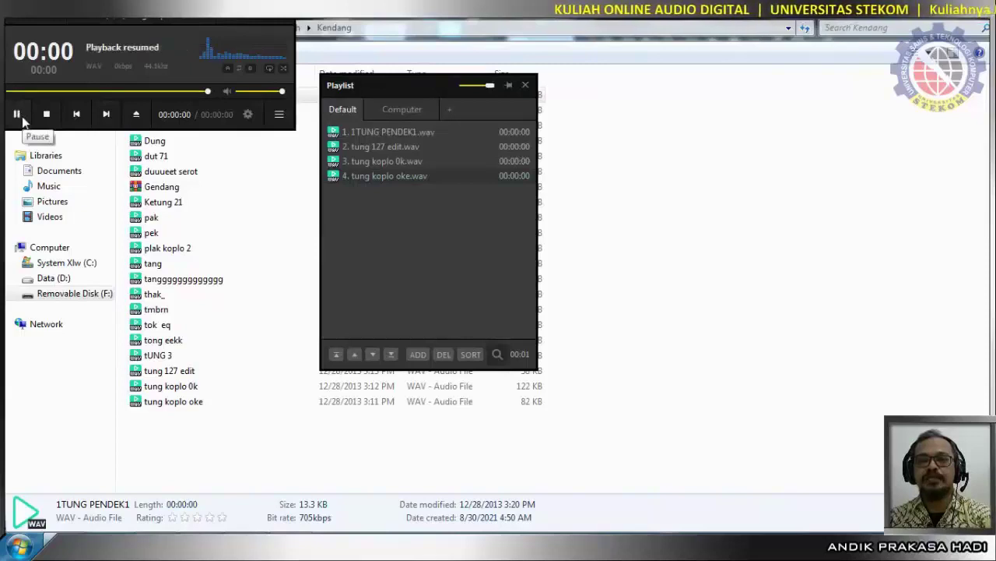
click(352, 18)
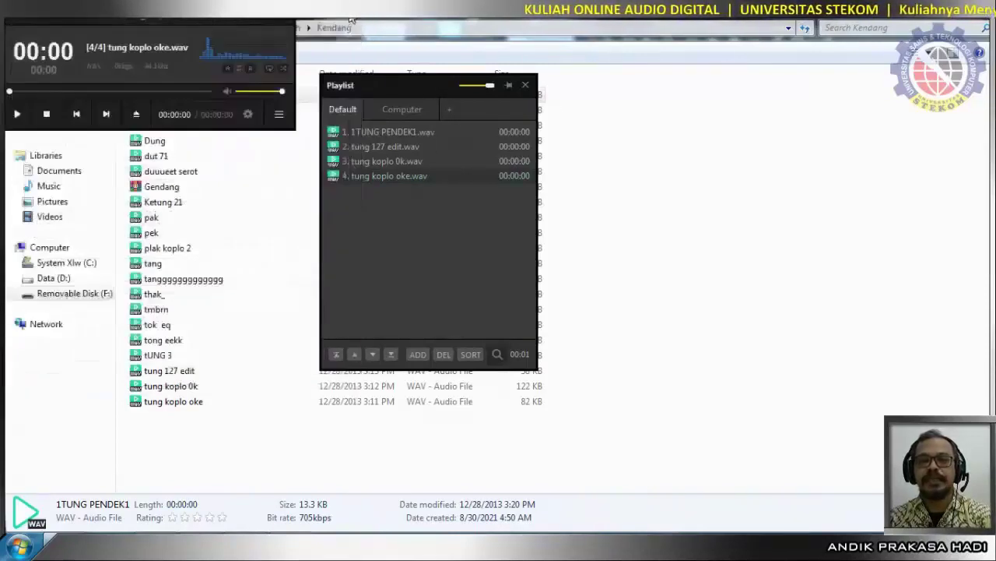
click(284, 21)
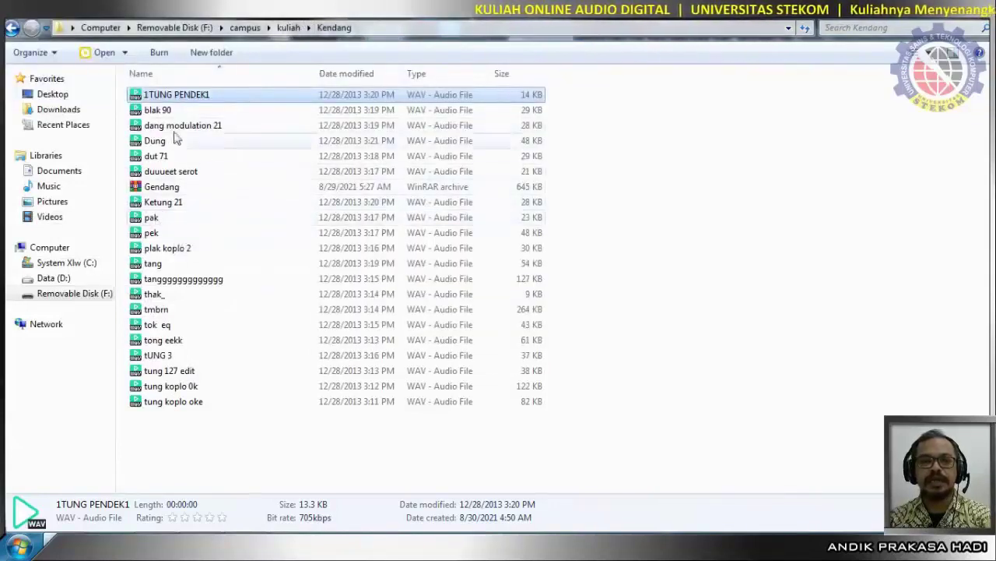
Open the pak sample in the media player and dismiss its update notices.
double_click(151, 218)
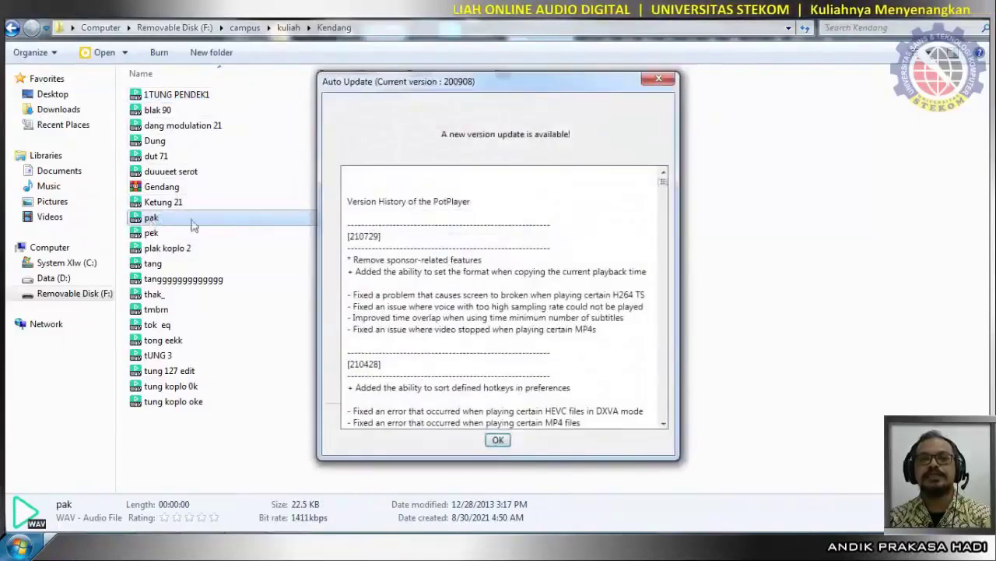
click(659, 79)
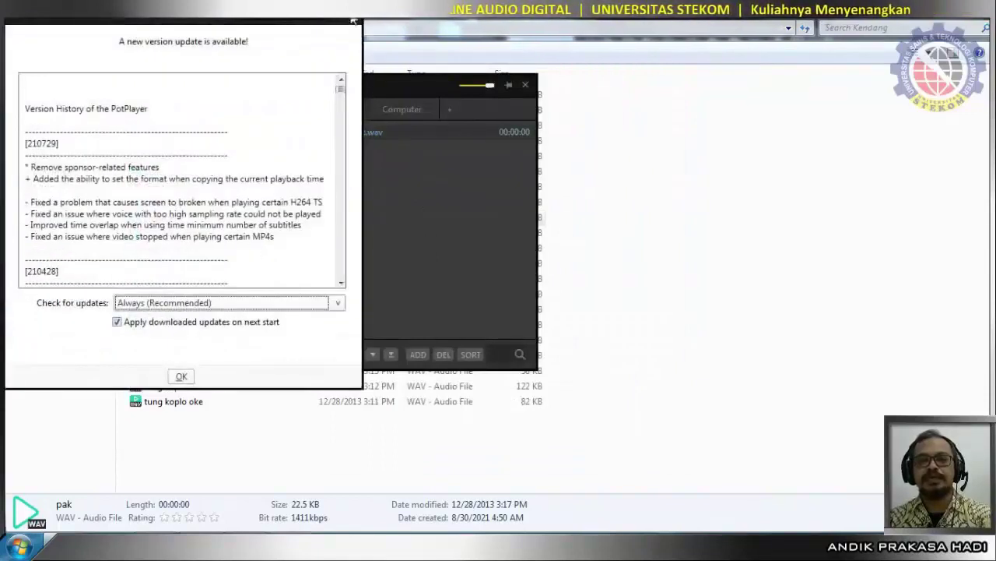
click(354, 21)
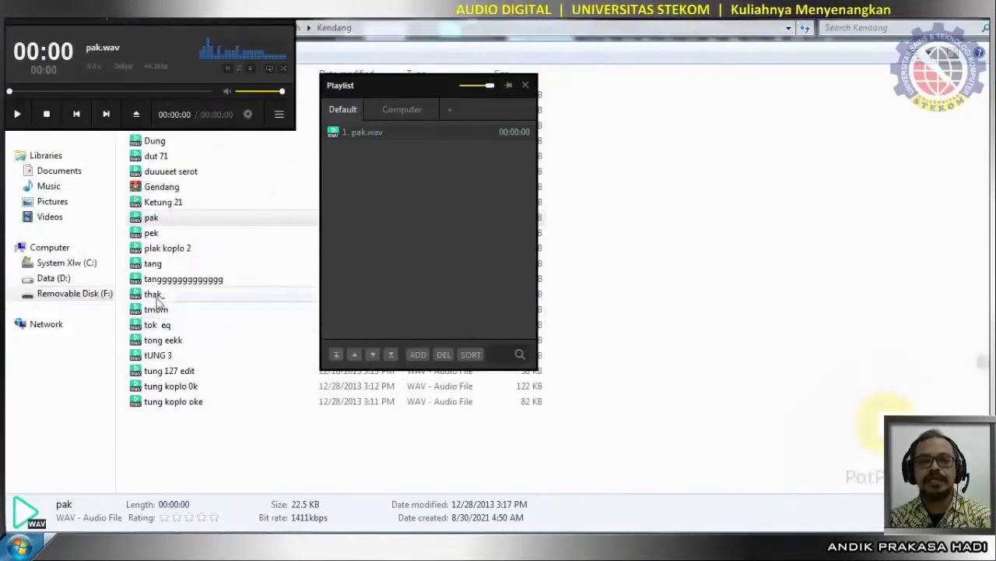
Add the long-named tanggg sample and the tang sample to the player's playlist and play each one.
drag(179, 281, 387, 188)
double_click(386, 148)
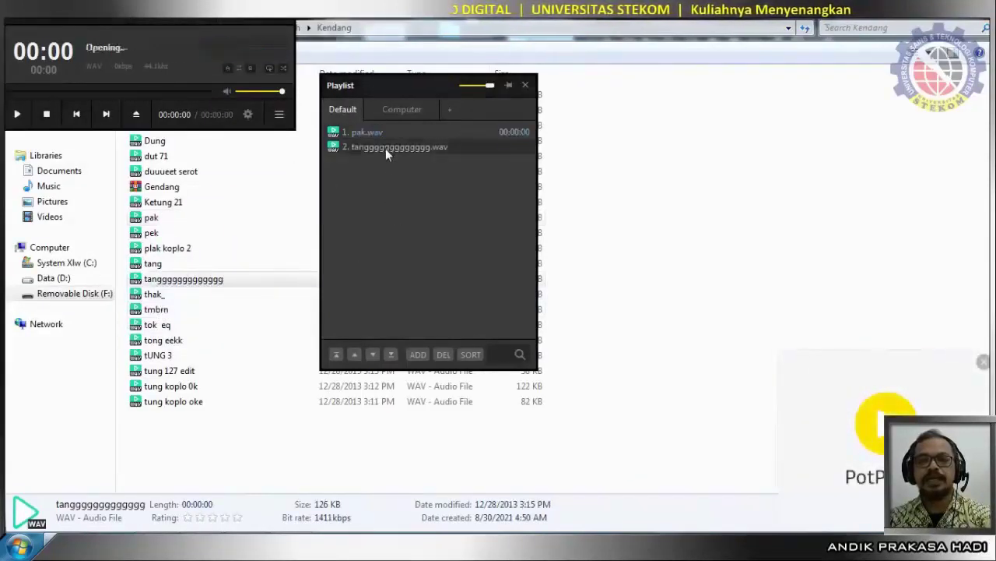
click(153, 264)
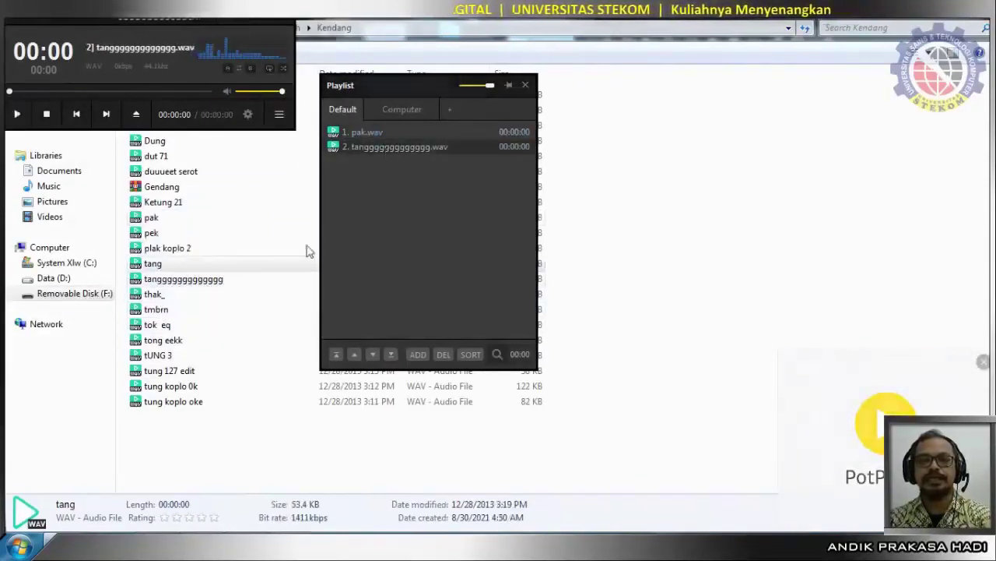
drag(308, 251, 387, 195)
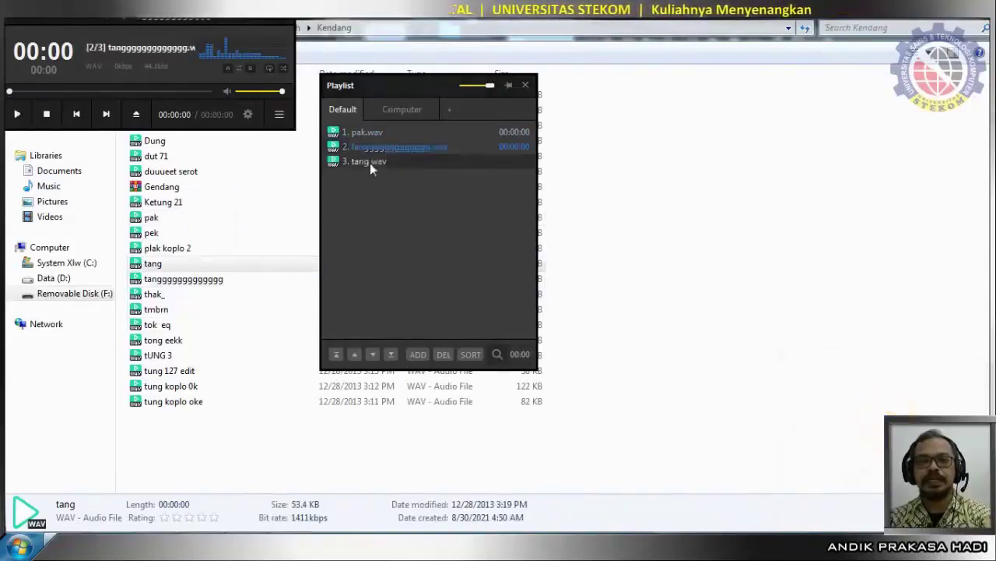
double_click(370, 163)
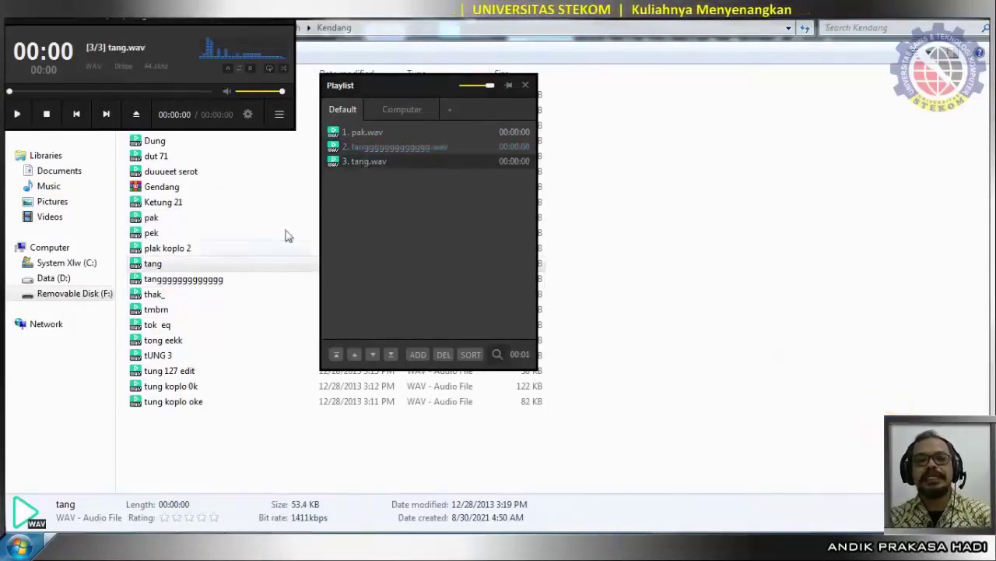
Add the tUNG 3 sample to the playlist, play it and close the player.
drag(158, 355, 353, 228)
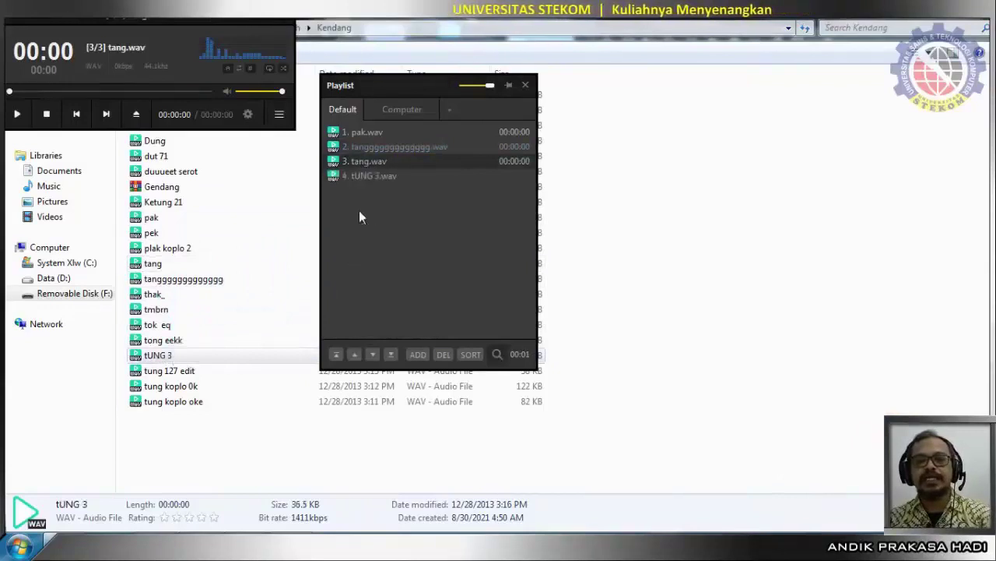
double_click(373, 176)
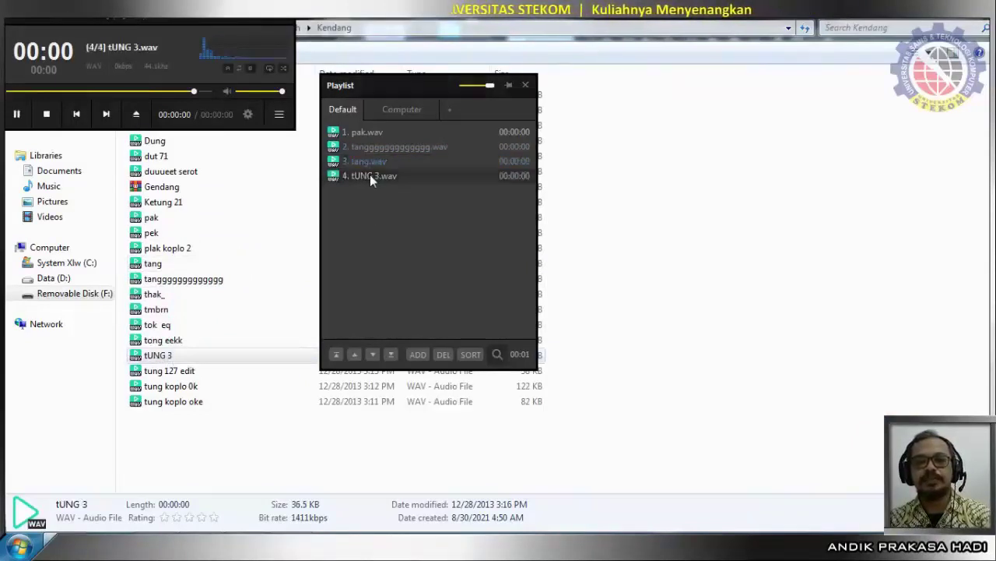
key(F2)
click(451, 271)
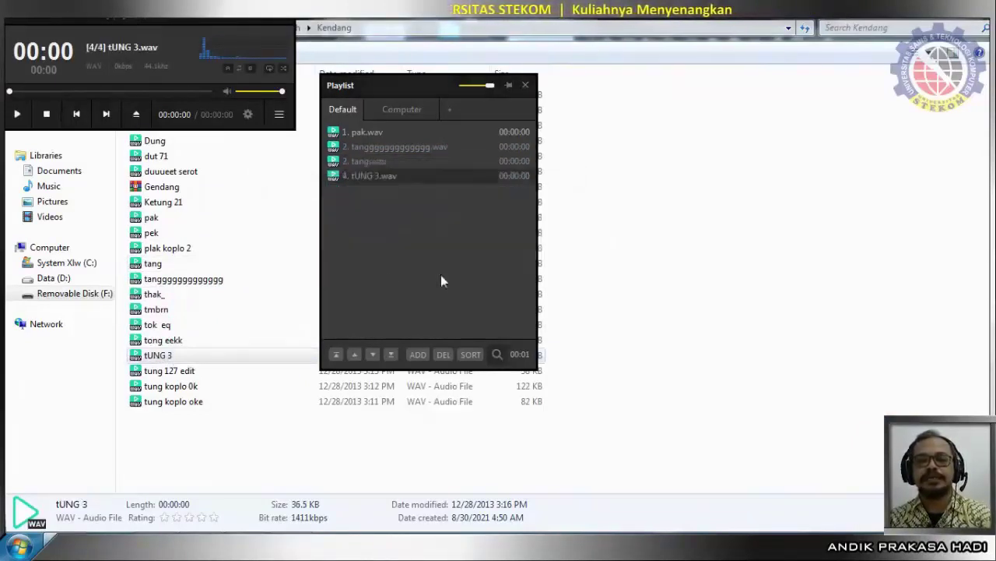
click(282, 27)
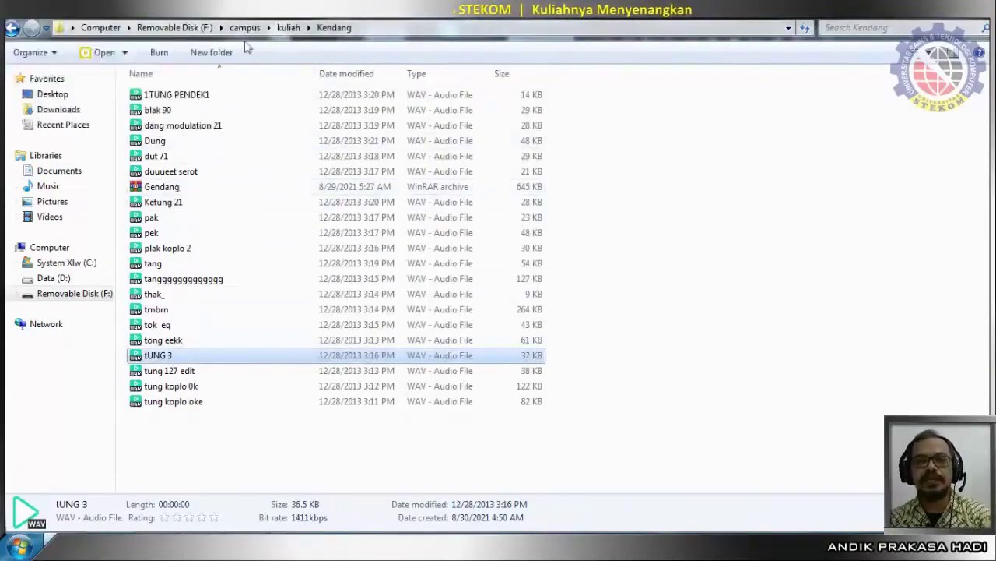
Open the DANGDUT KOPLO folder inside kuliah's Koplo folder and preview the Fkd983 loop, dismissing the update notice and closing the player.
click(288, 27)
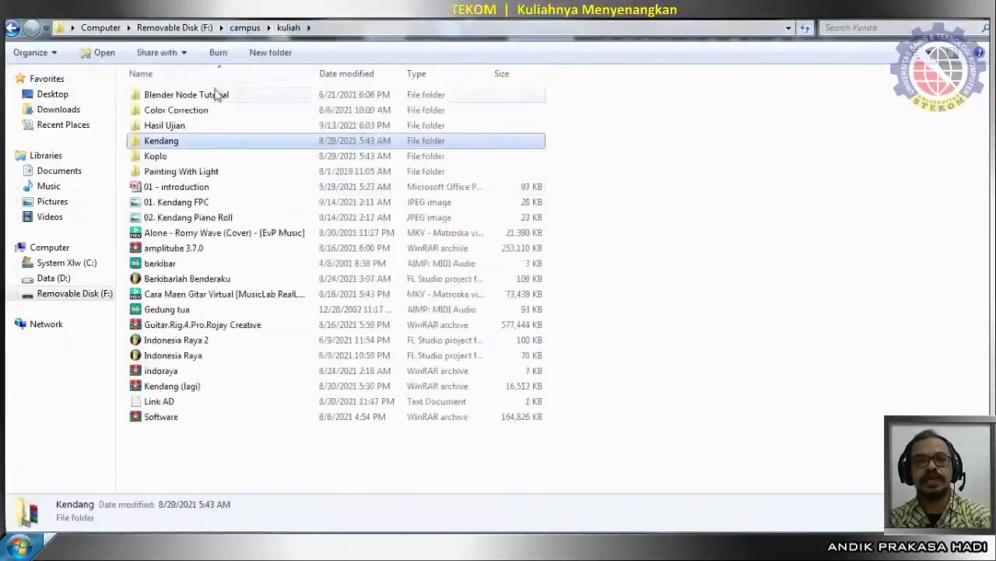
double_click(162, 158)
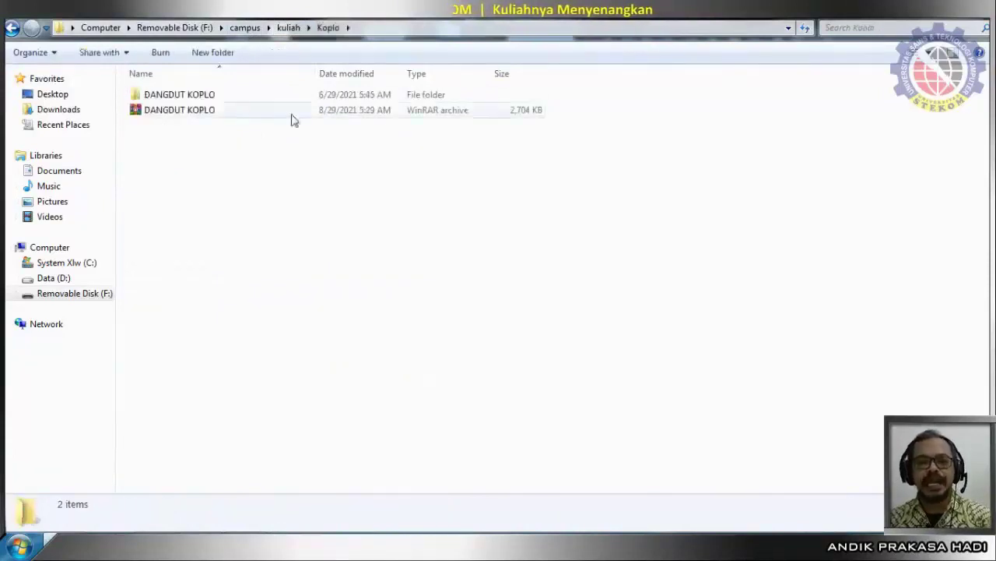
double_click(207, 96)
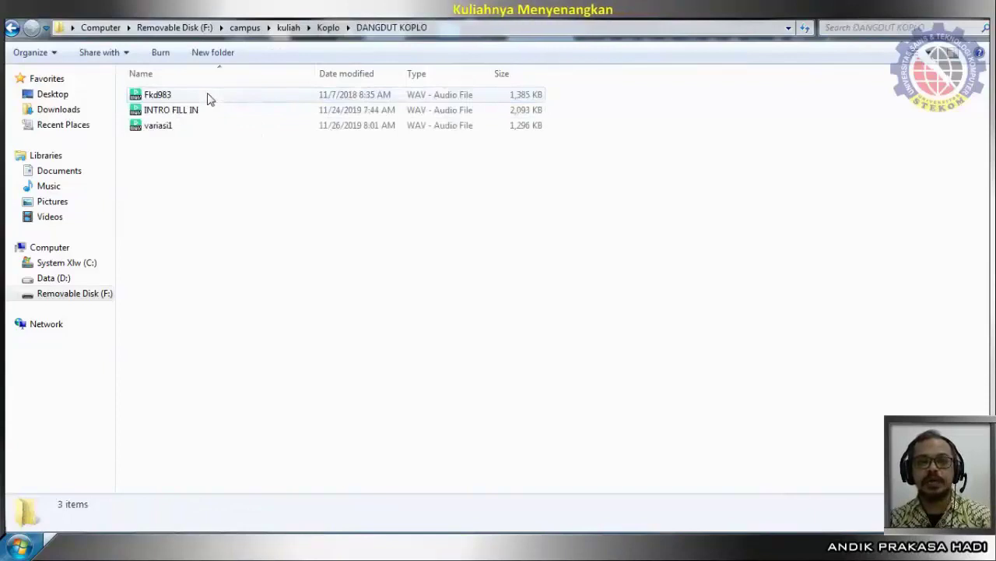
double_click(160, 96)
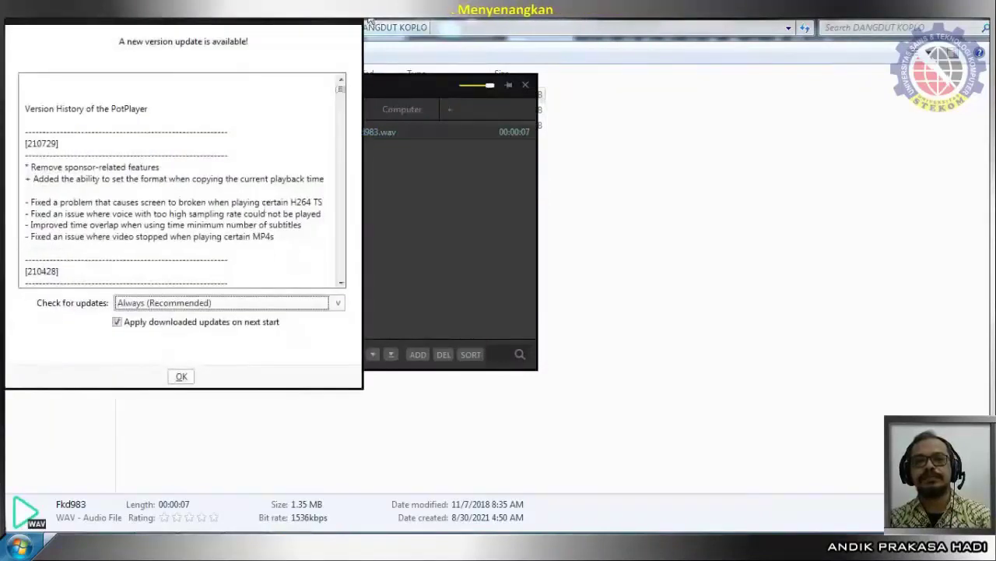
key(Return)
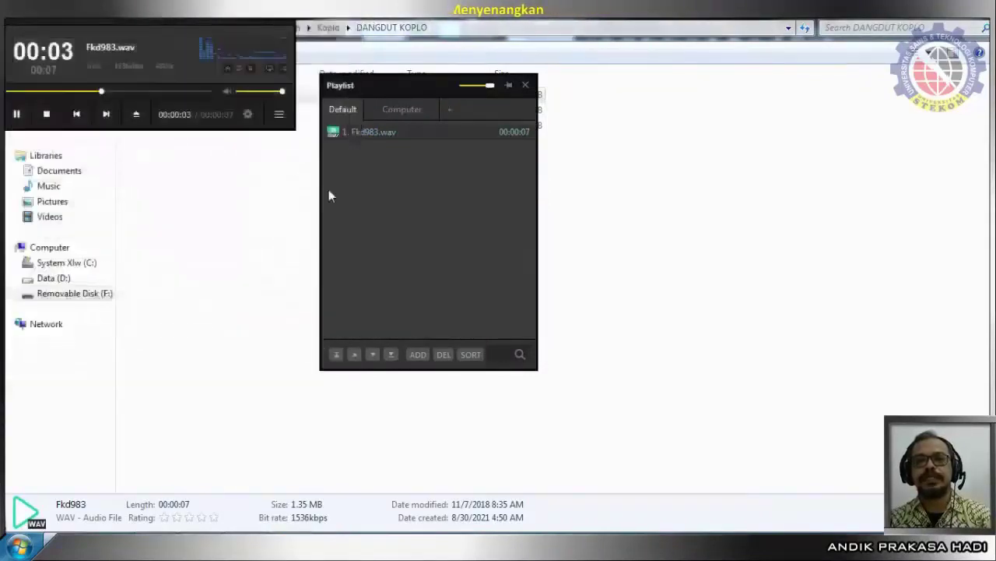
click(284, 23)
Preview the INTRO FILL IN loop in the media player, dismissing the update notice, and close the player.
click(180, 113)
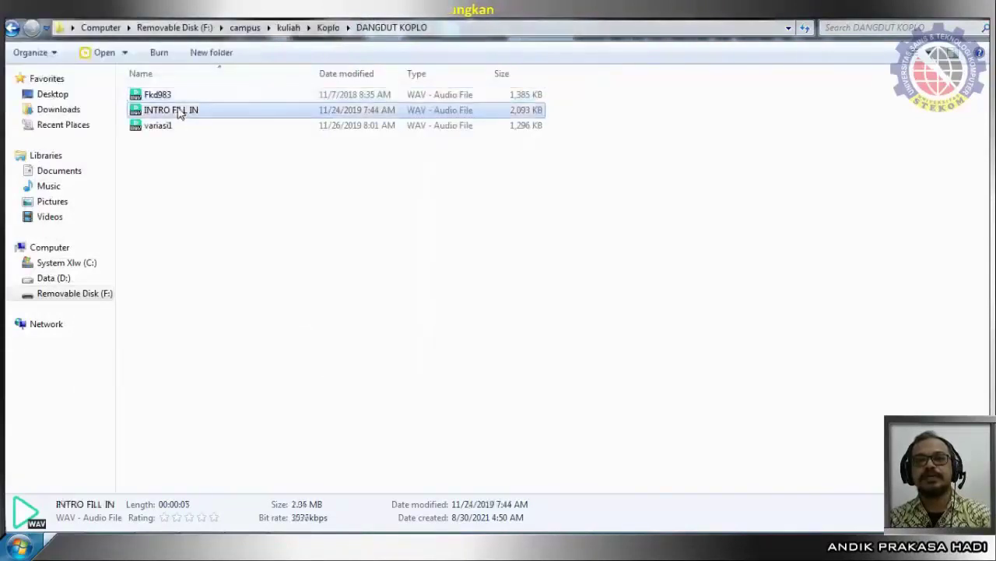
double_click(180, 114)
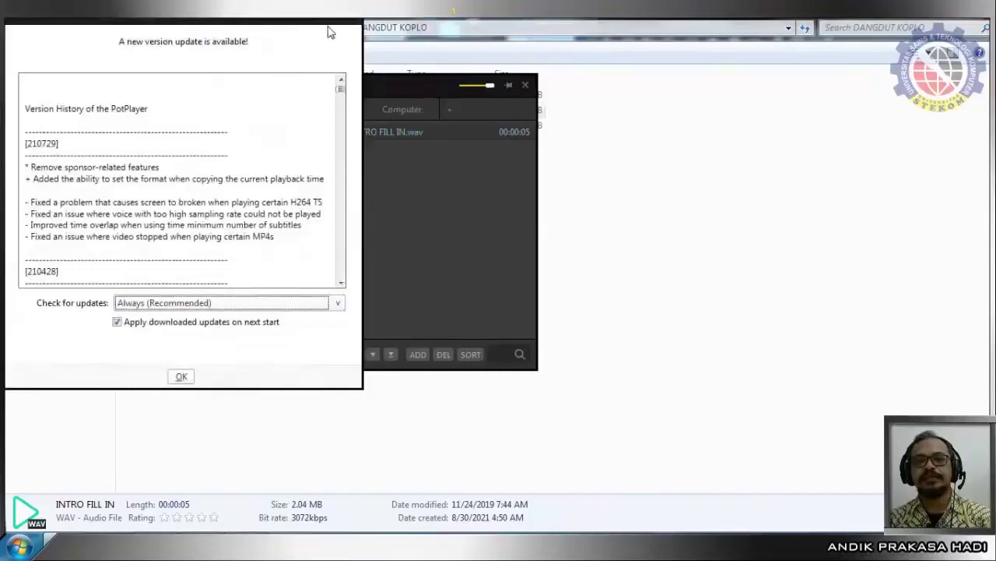
click(354, 21)
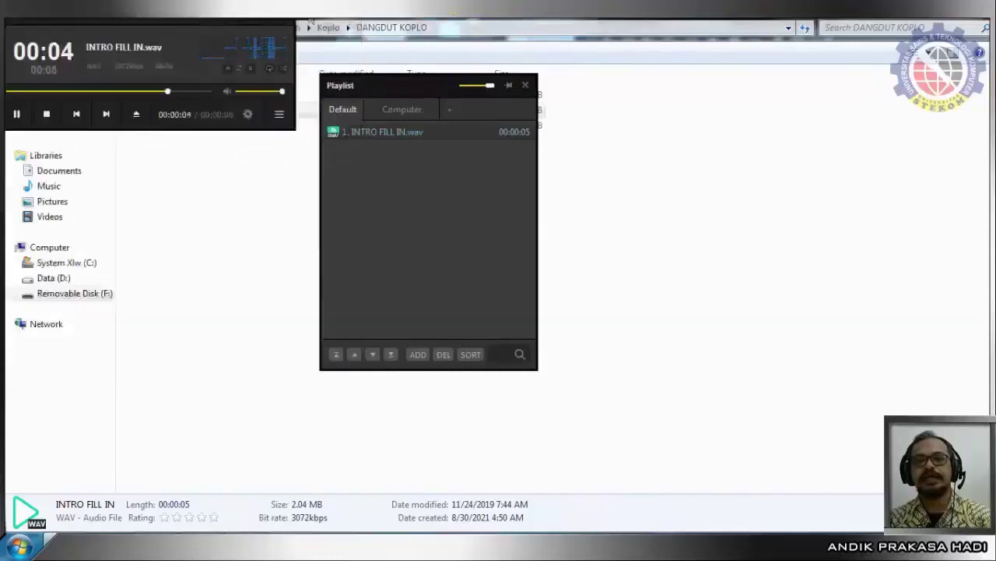
click(287, 21)
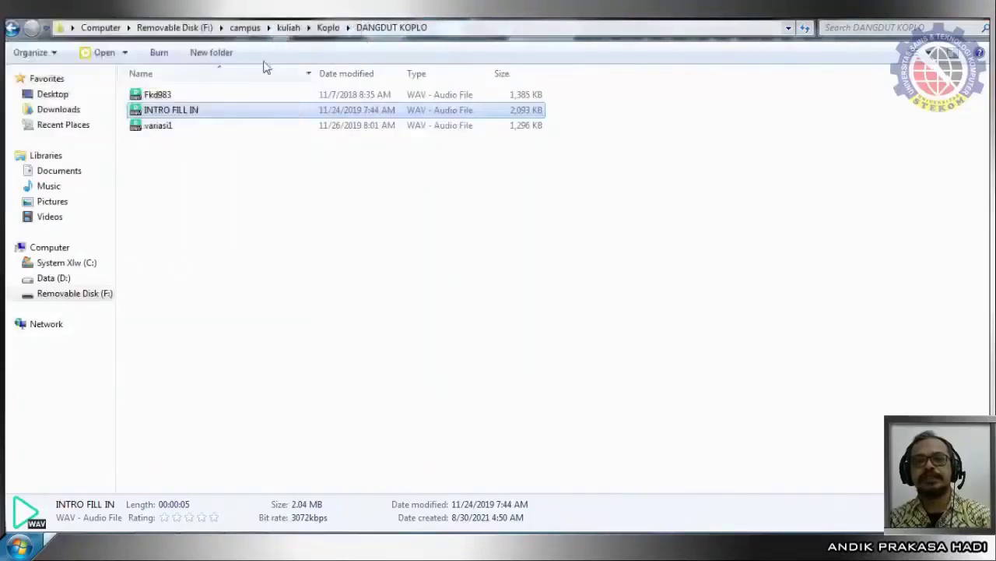
Preview the variasi1 loop, replaying it after dismissing the update notice, and return to the kuliah folder.
click(159, 127)
double_click(159, 127)
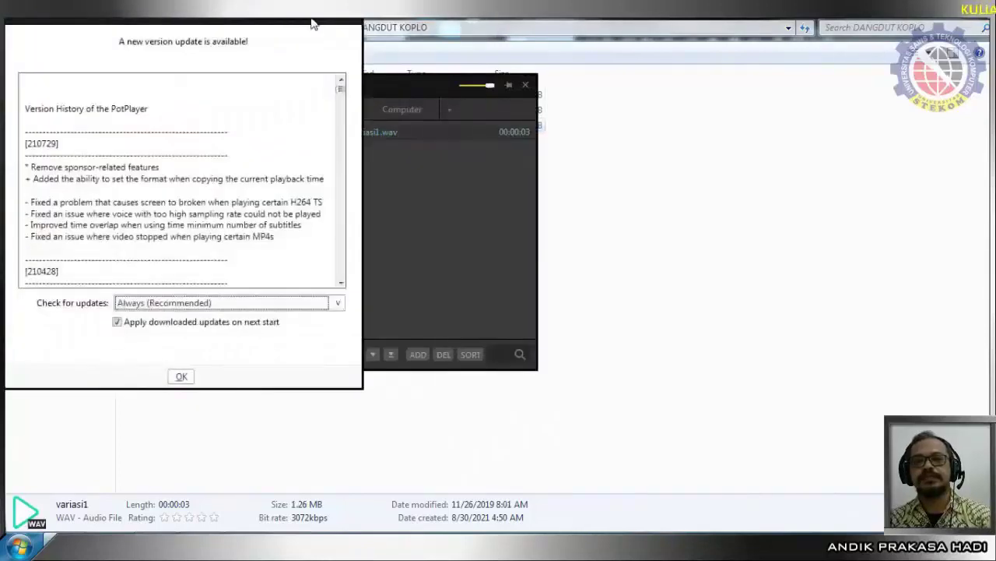
click(359, 21)
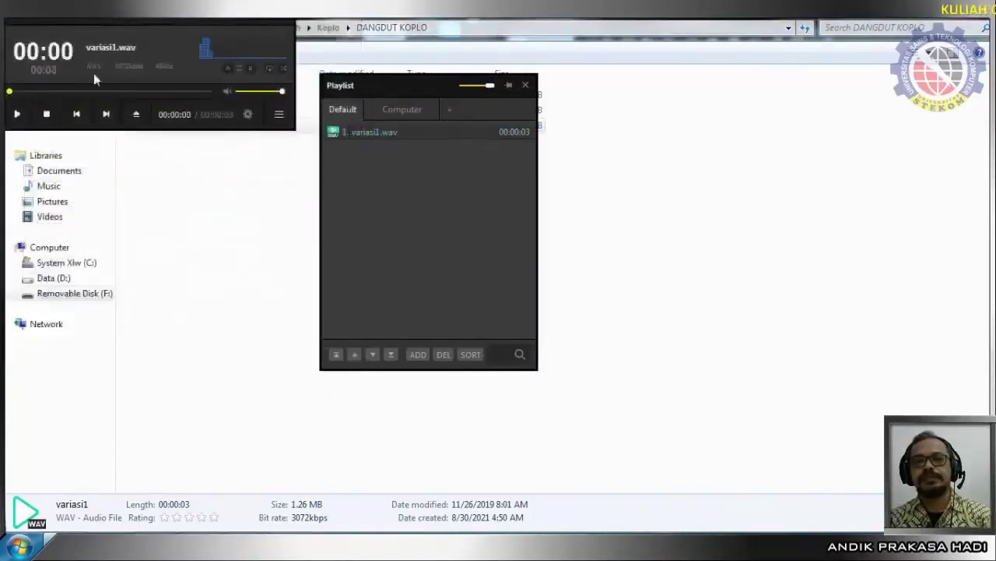
click(20, 116)
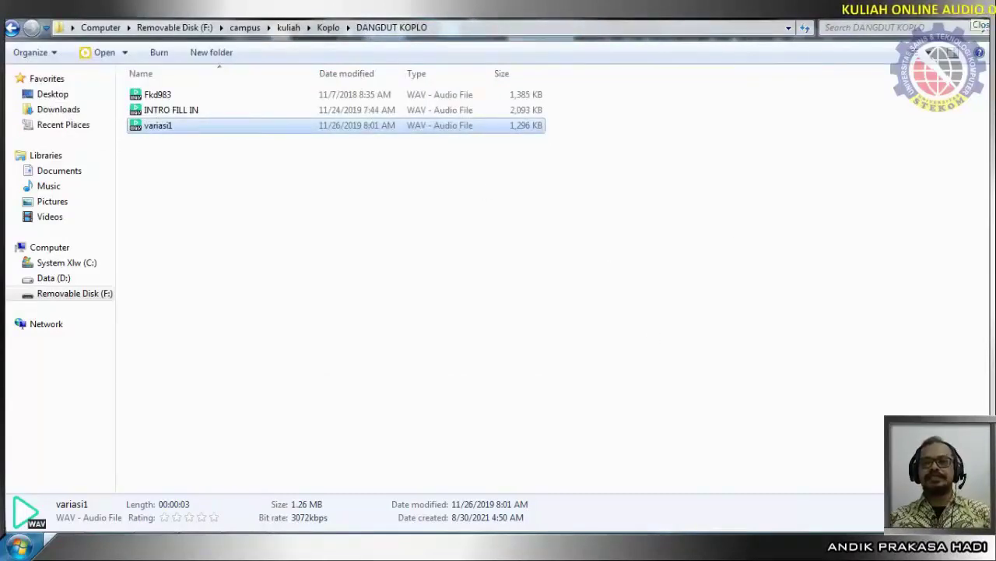
click(326, 28)
click(288, 28)
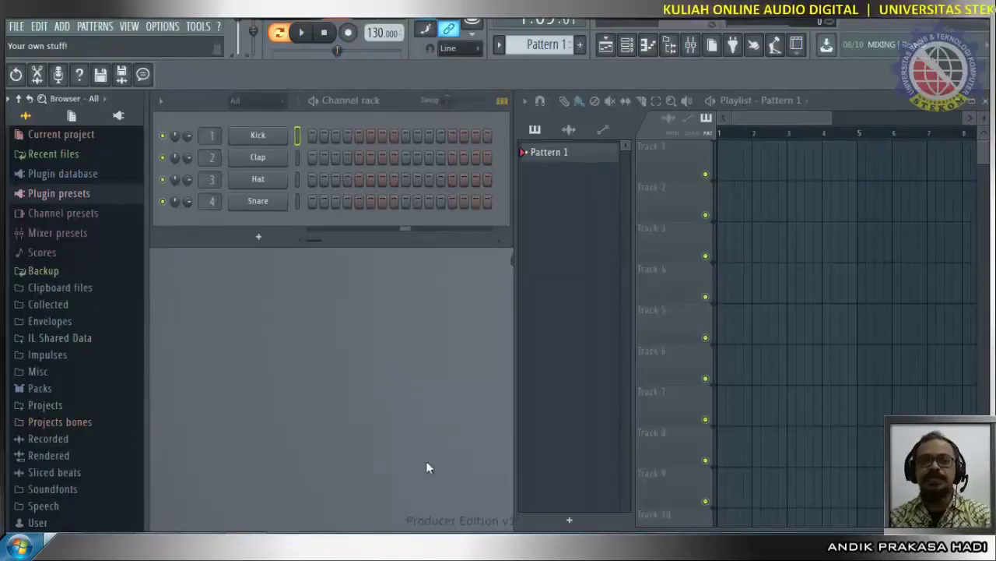
Add an FPC drum machine channel to the channel rack and move its window up into clear view.
click(262, 242)
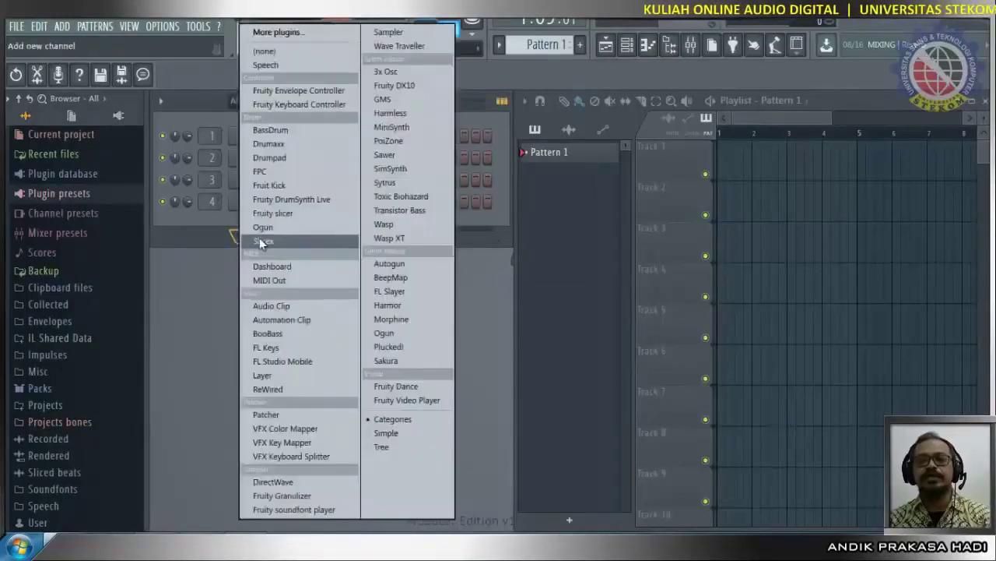
click(261, 172)
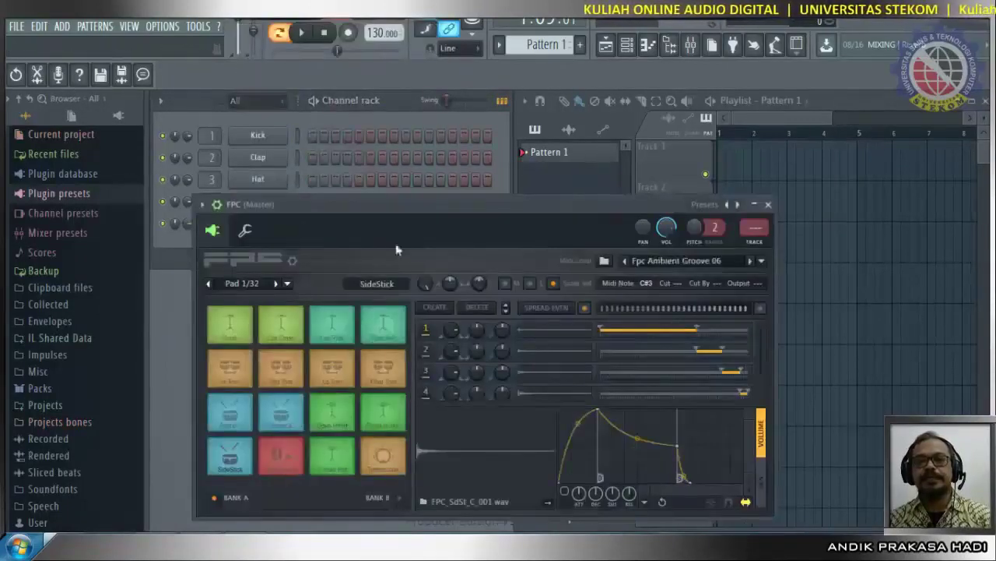
drag(459, 209, 473, 129)
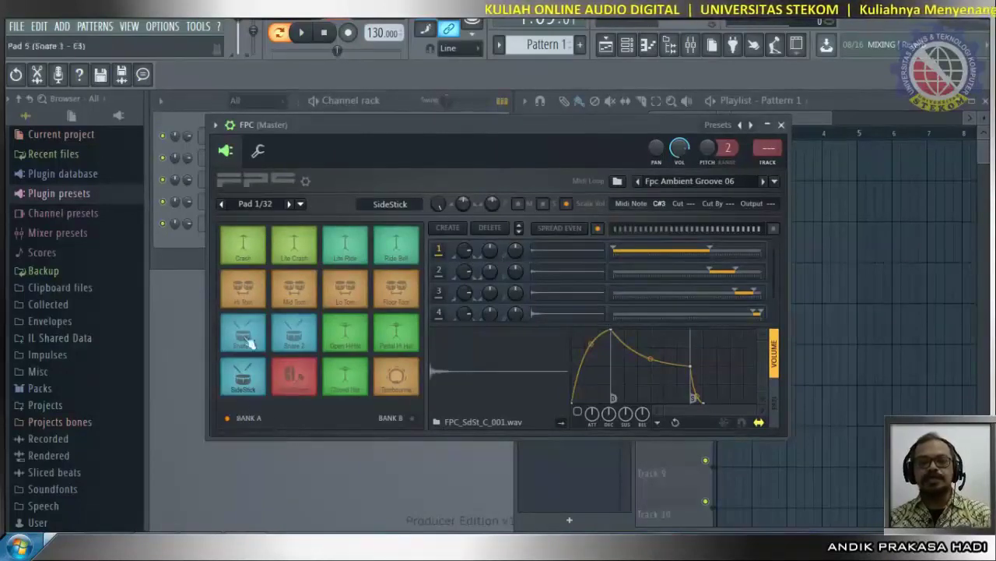
Audition the FPC's crash, ride and tom pads in Bank A and look through the MIDI loop categories.
click(243, 253)
click(308, 255)
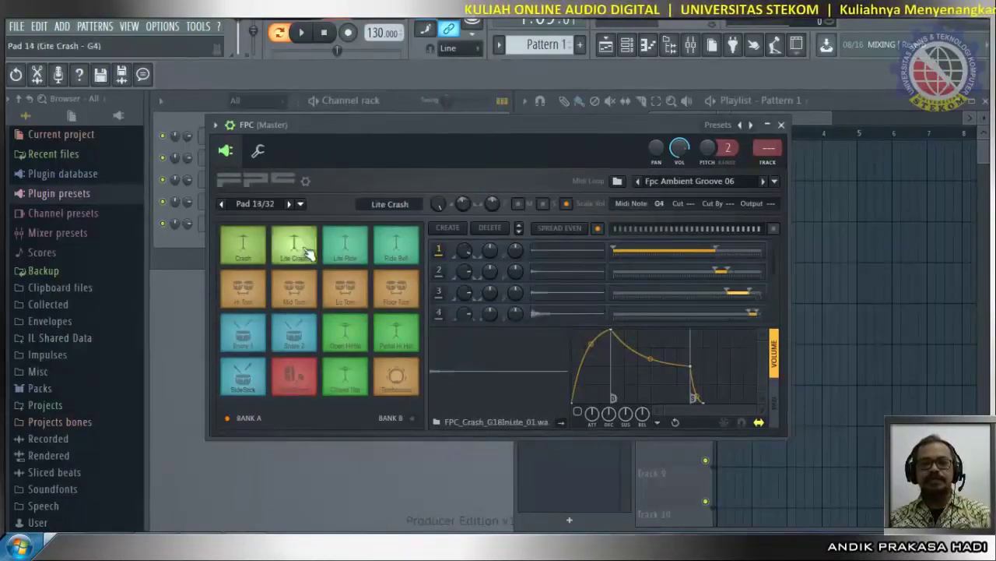
click(354, 261)
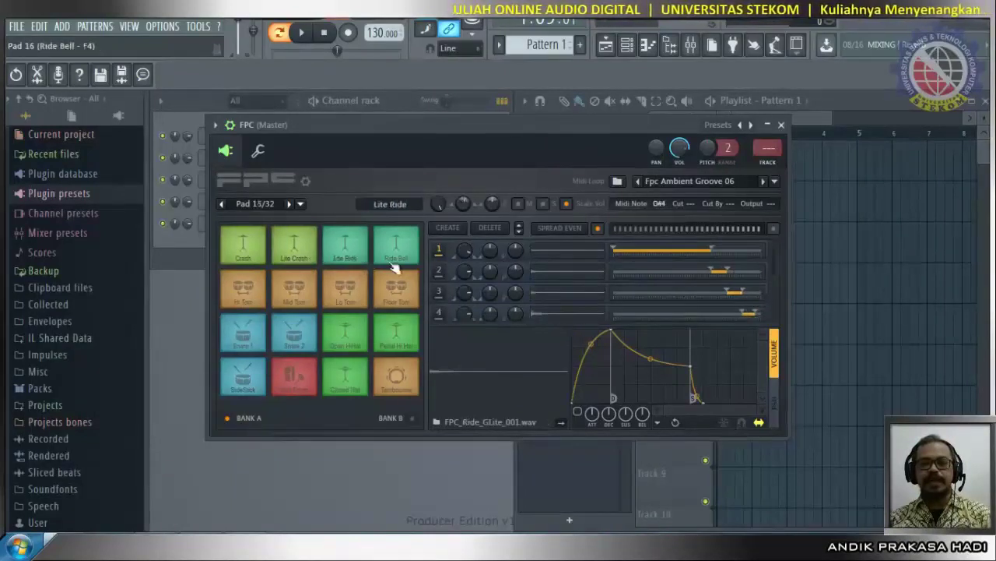
click(397, 261)
click(396, 291)
click(345, 289)
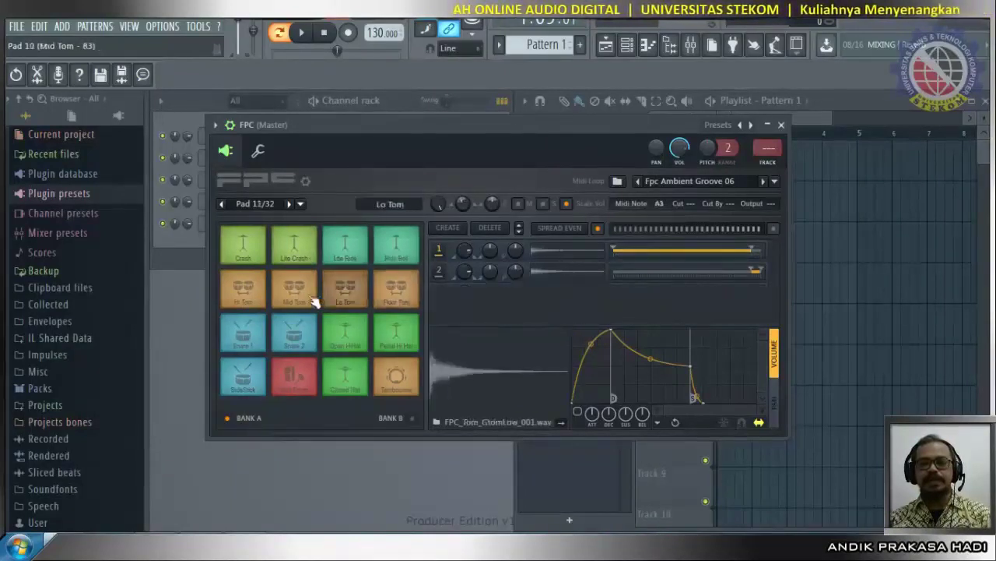
click(296, 294)
click(261, 300)
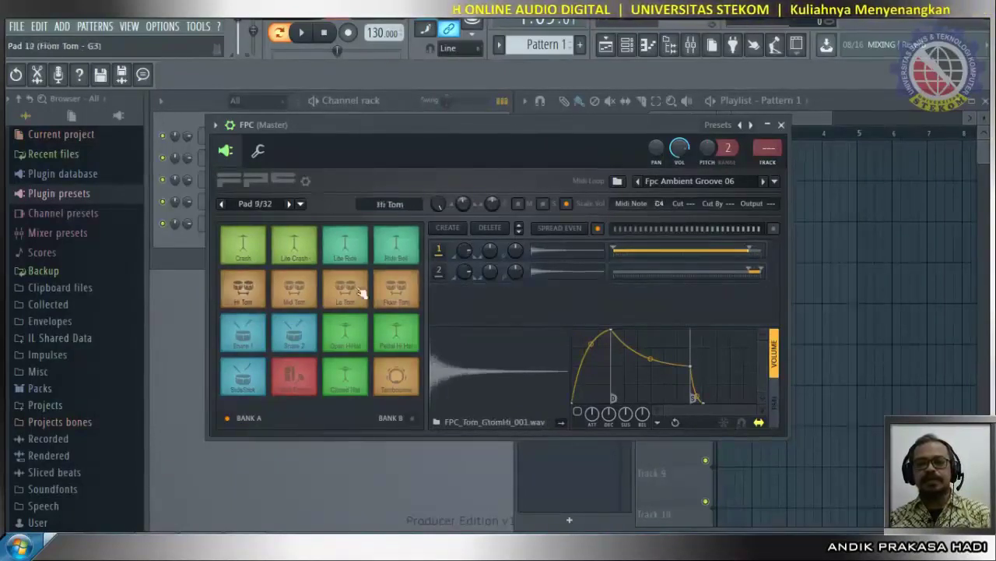
click(774, 182)
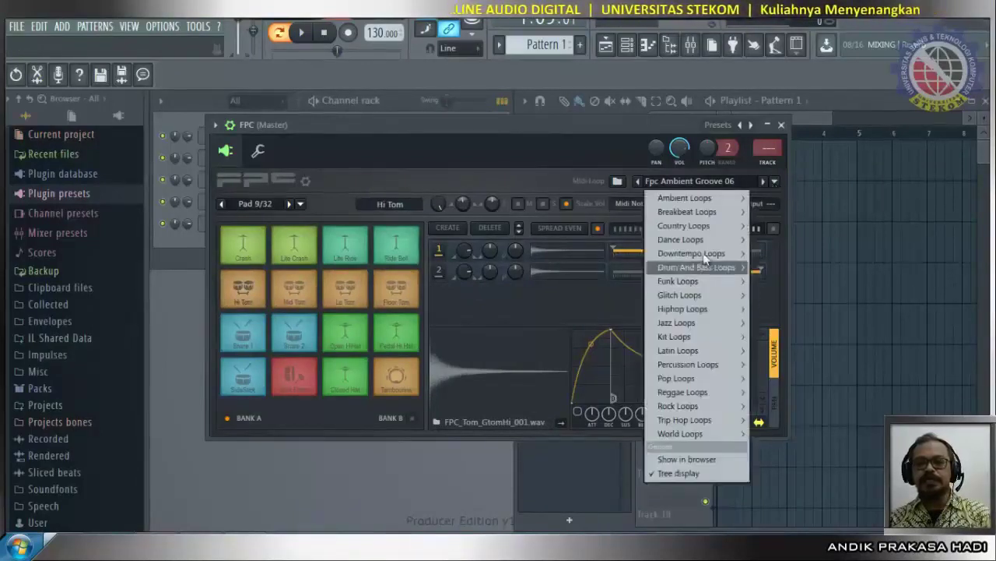
click(774, 183)
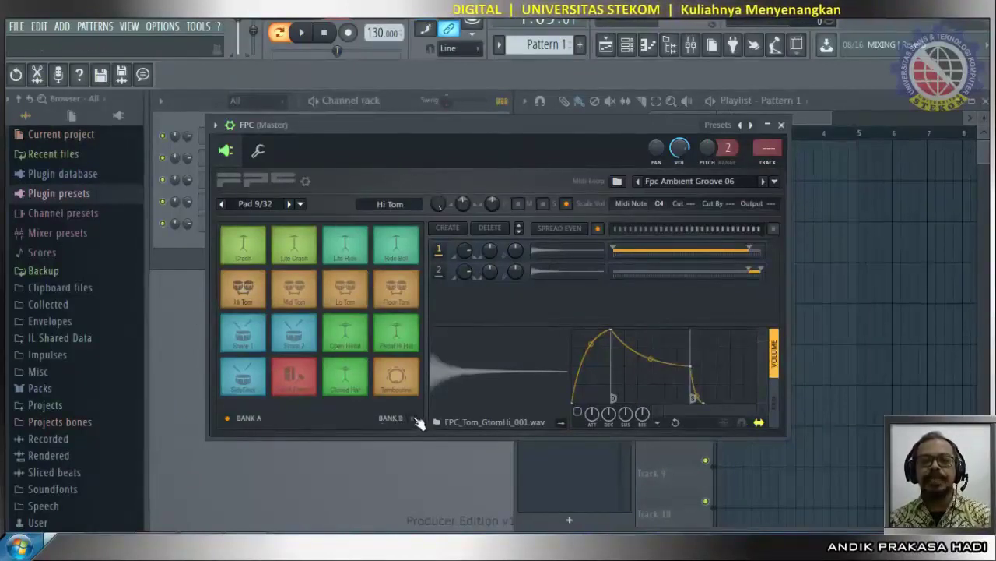
Switch the FPC to Bank B and try its empty pads 29, 31 and 32.
click(413, 418)
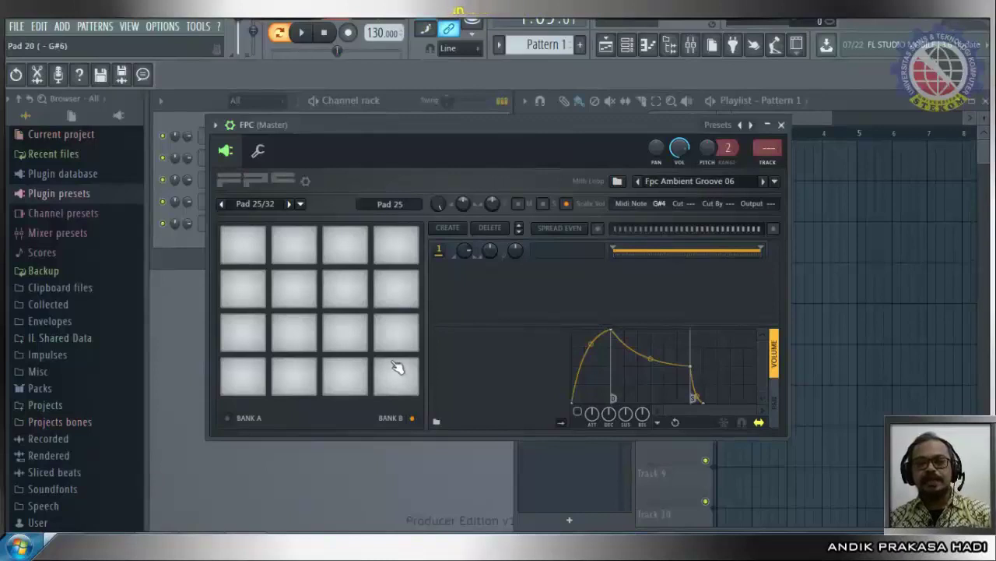
click(249, 251)
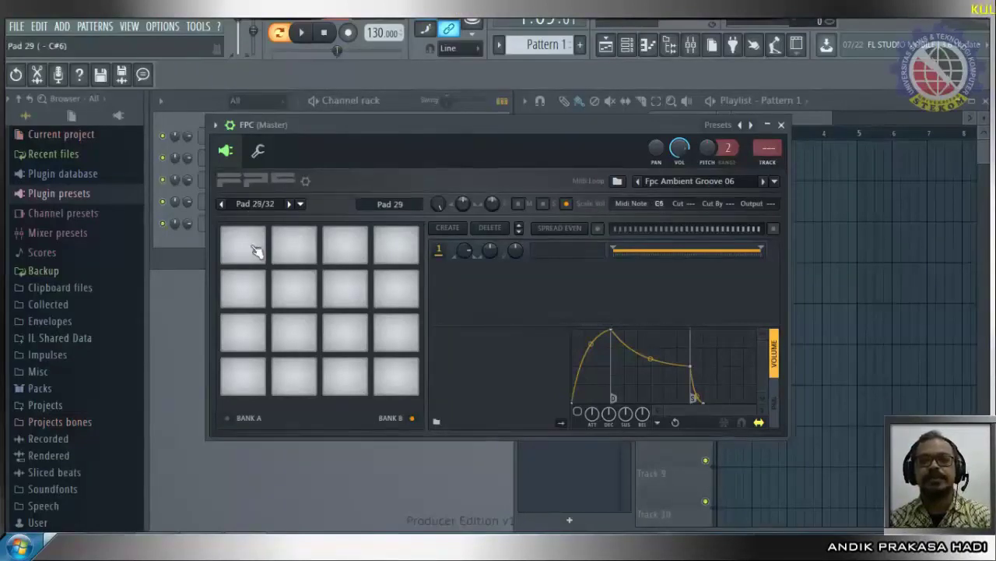
click(333, 251)
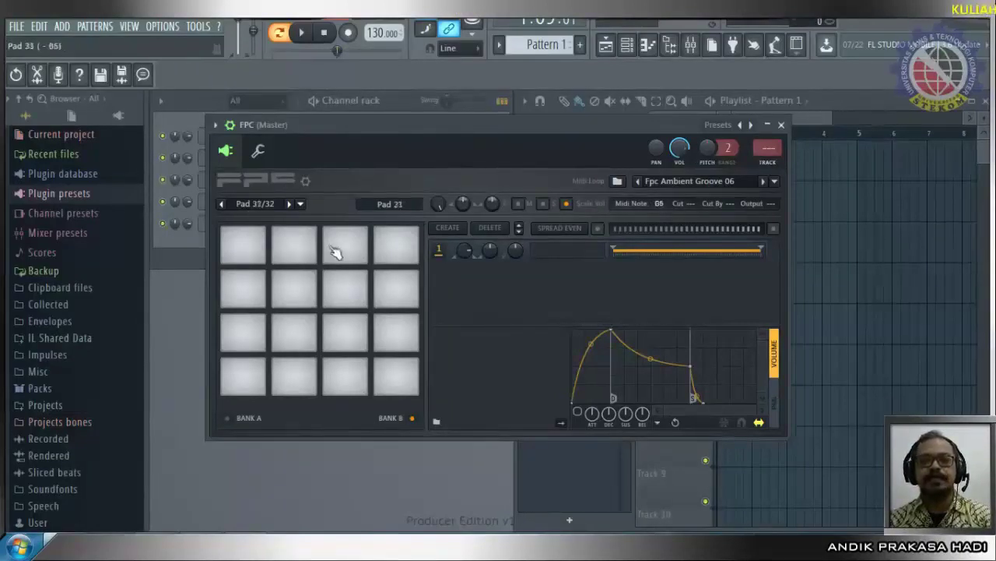
click(389, 252)
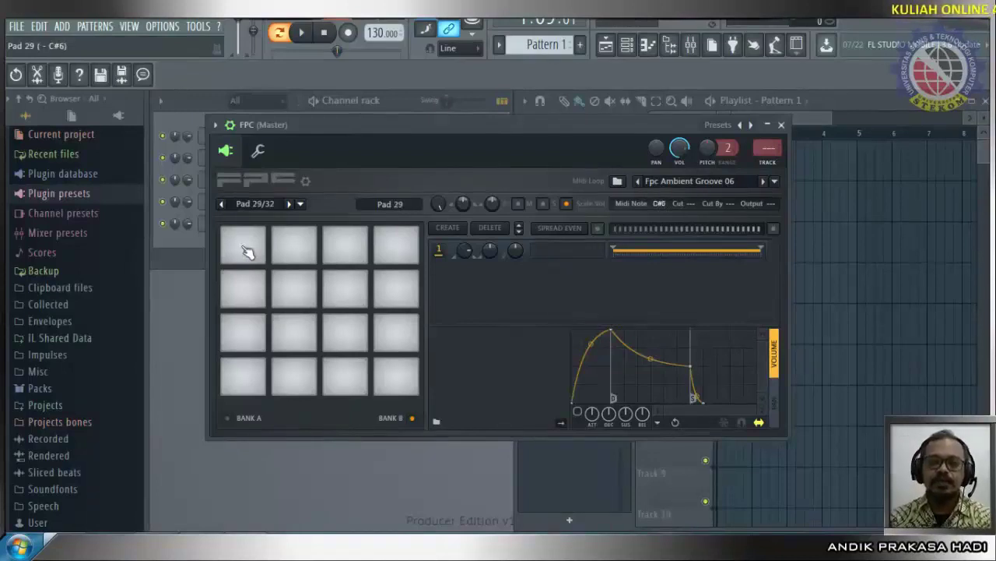
Rename pad 32 in Bank B as "Dung kendang".
click(404, 254)
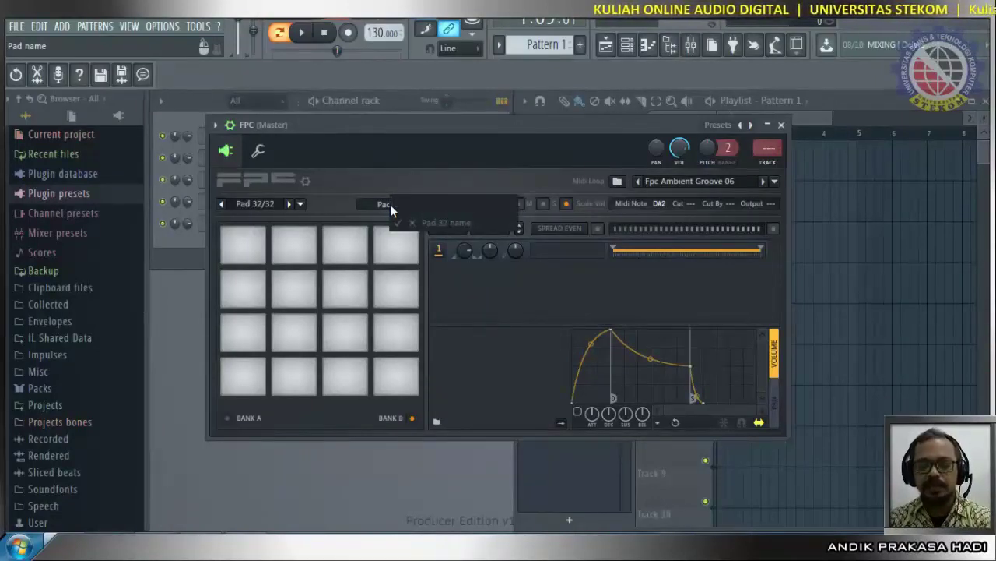
text(ng)
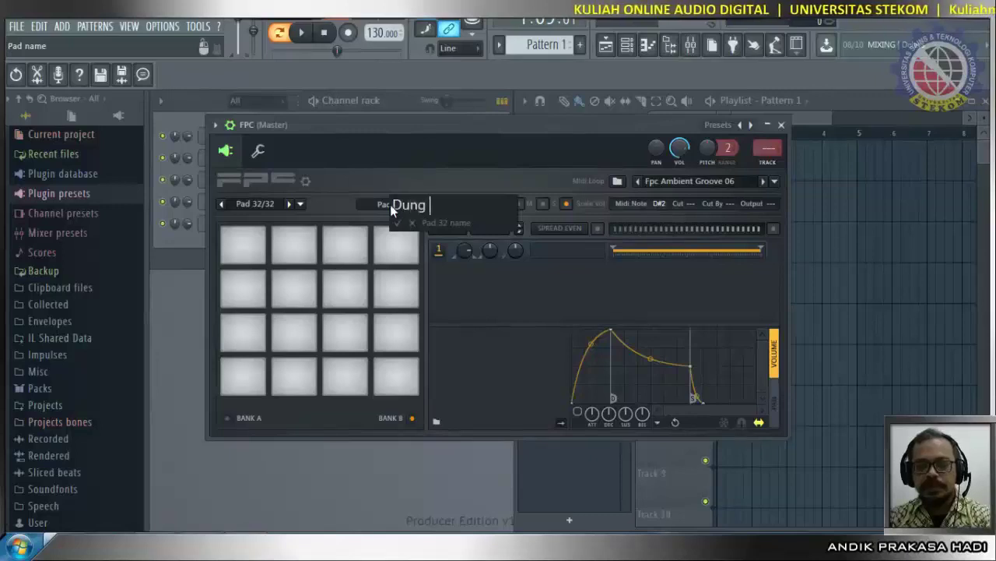
text( ggg)
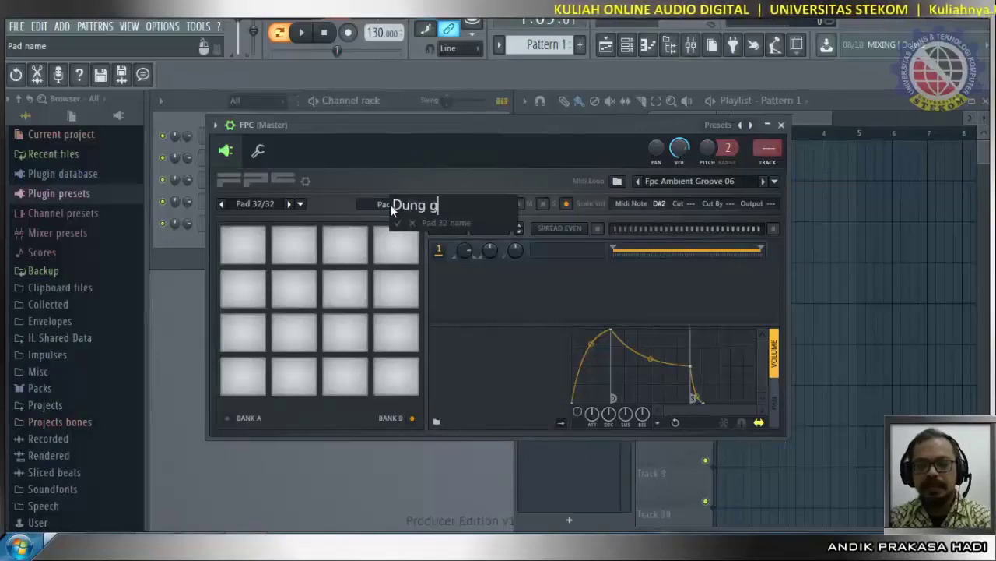
key(BackSpace)
key(BackSpace)
key(BackSpace)
key(BackSpace)
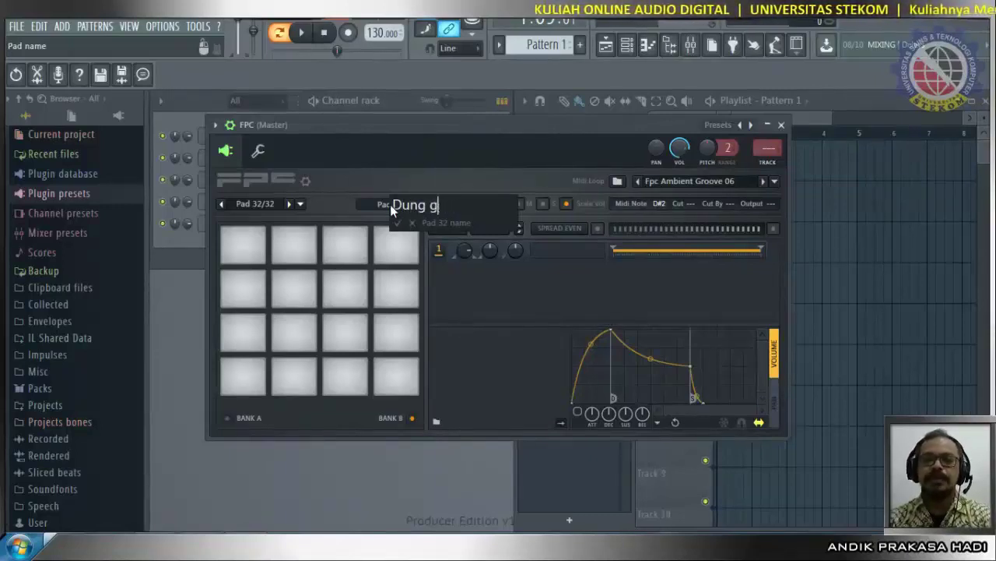
text(gggg)
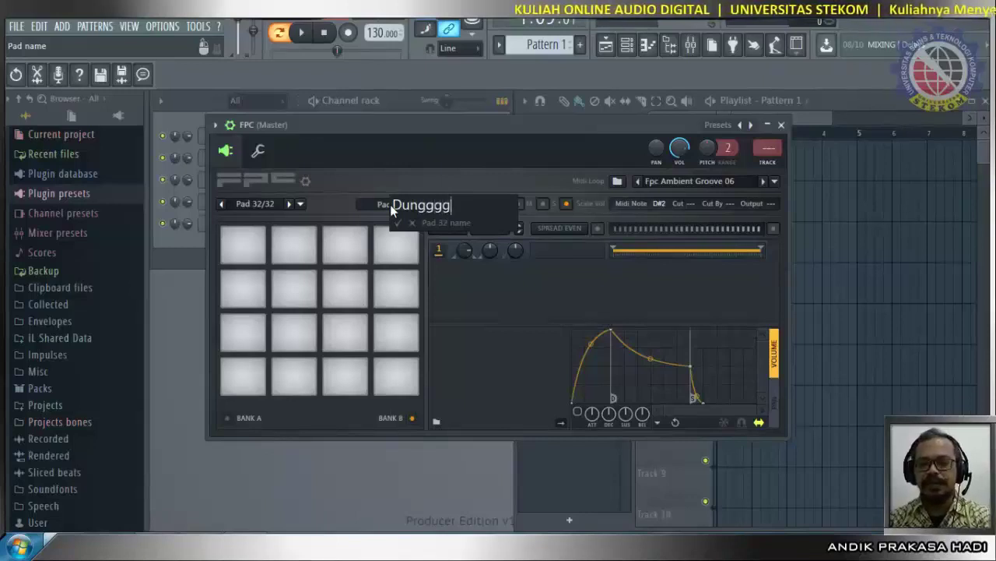
key(BackSpace)
key(BackSpace)
key(BackSpace)
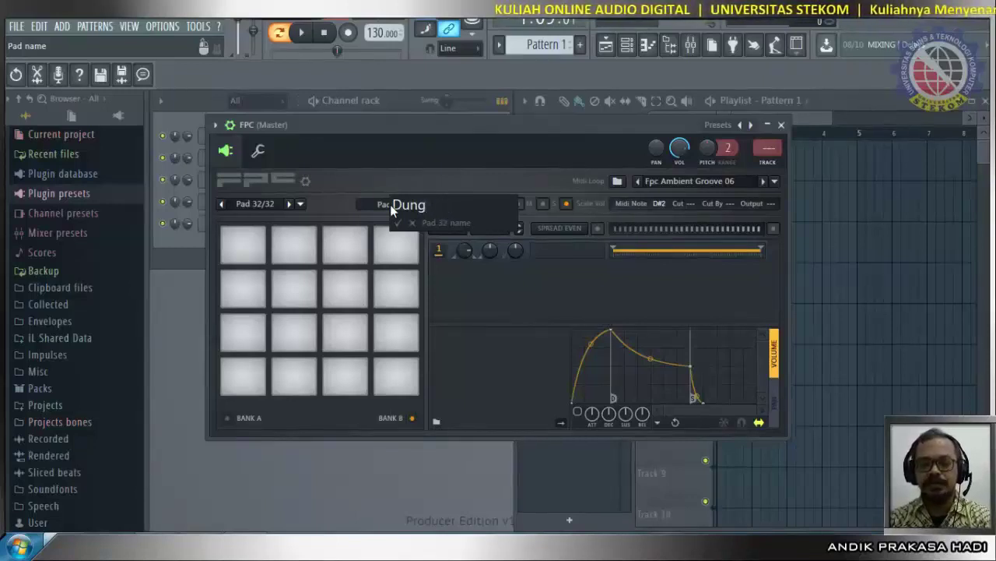
text(kendang)
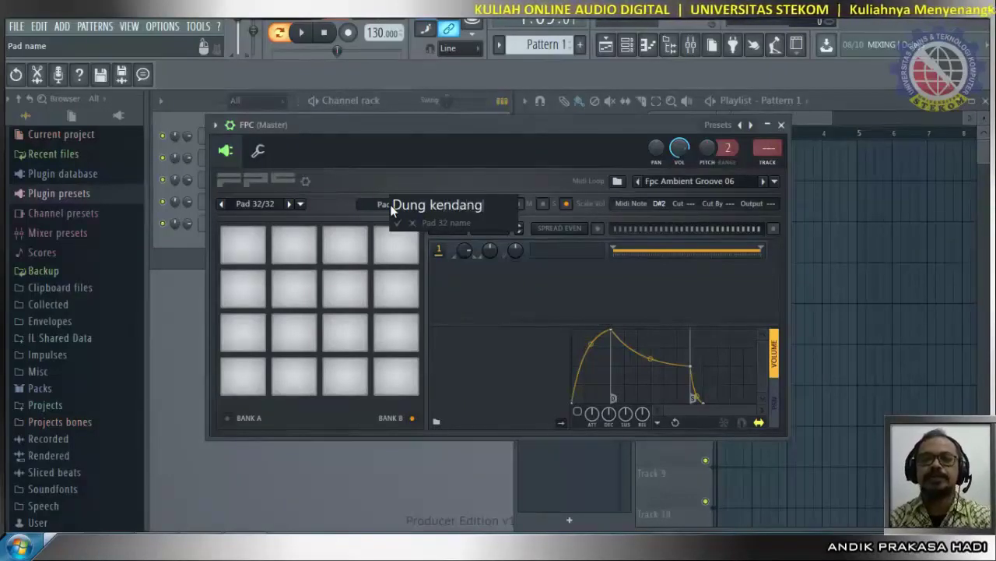
key(Return)
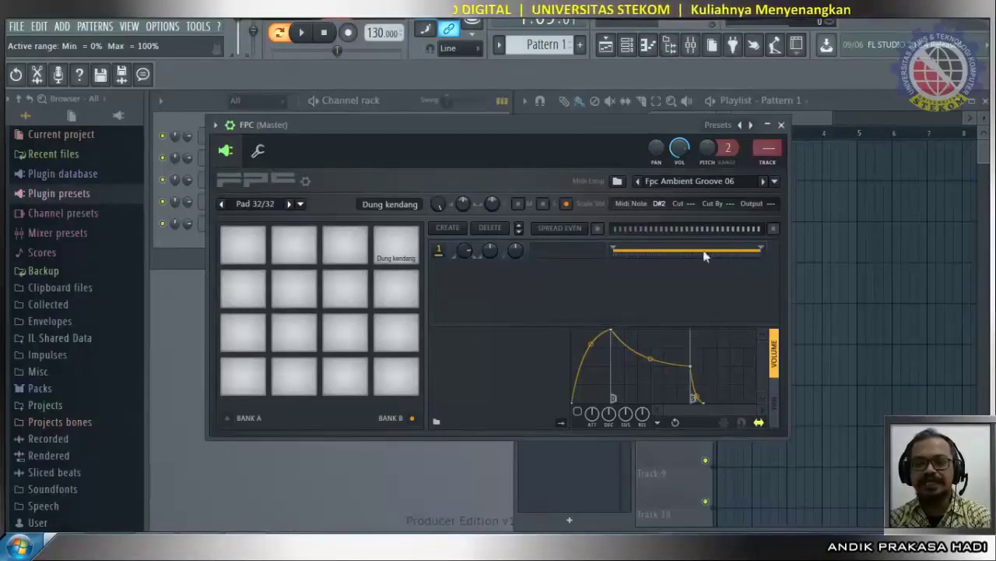
Start loading a sample into the Dung kendang pad's first layer, browsing to campus > kuliah > Kendang on the removable disk.
right_click(555, 256)
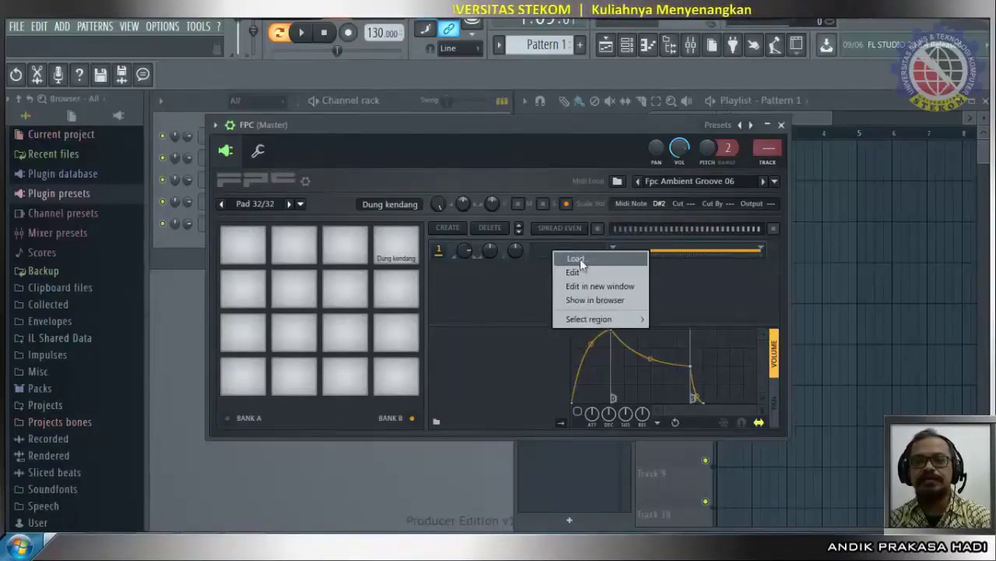
right_click(554, 258)
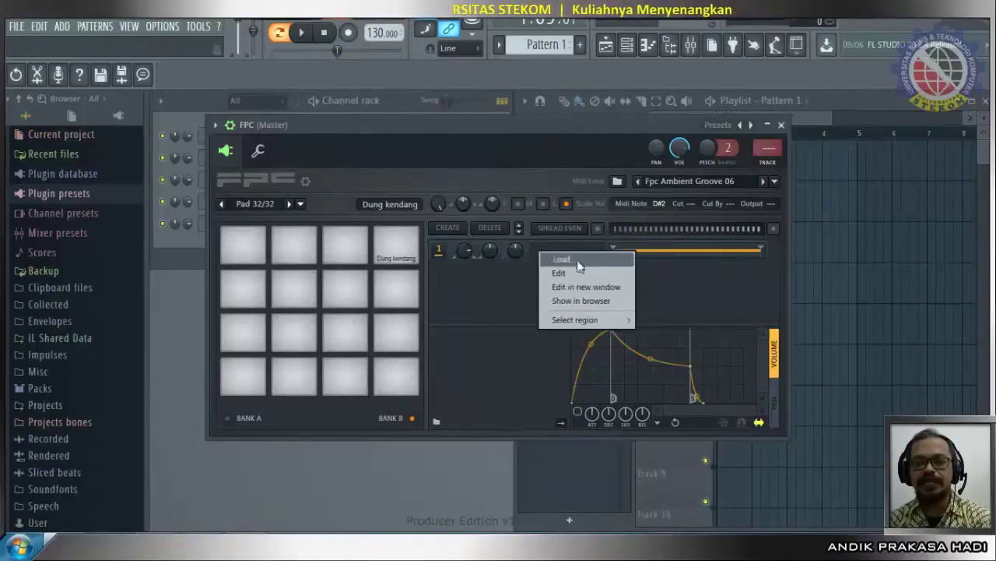
click(578, 262)
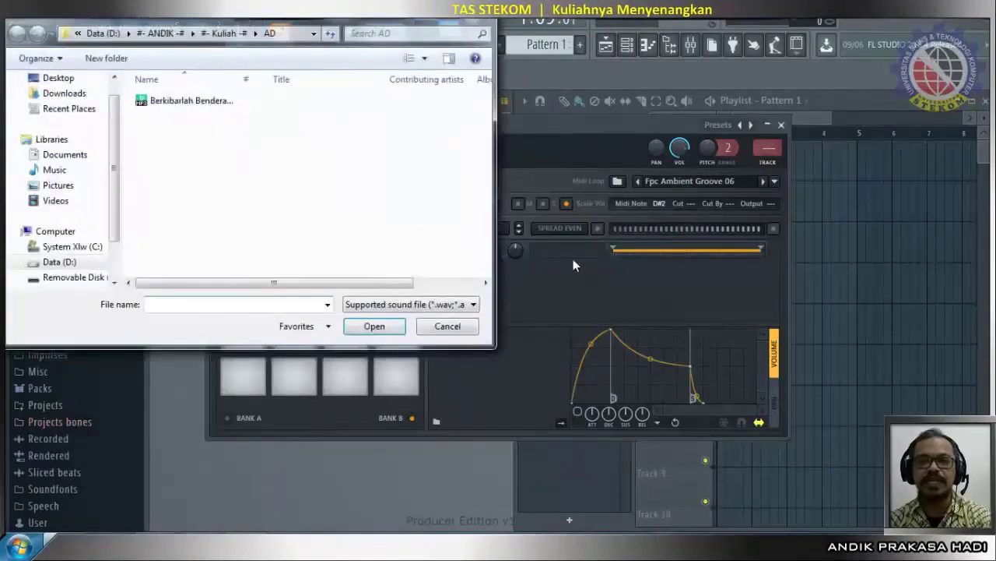
click(67, 261)
click(66, 277)
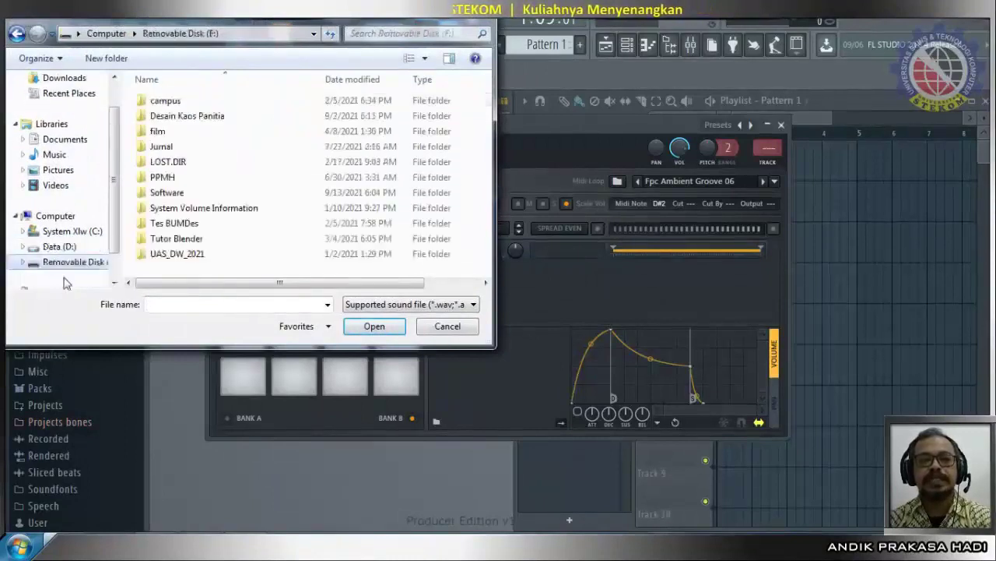
double_click(159, 100)
double_click(159, 131)
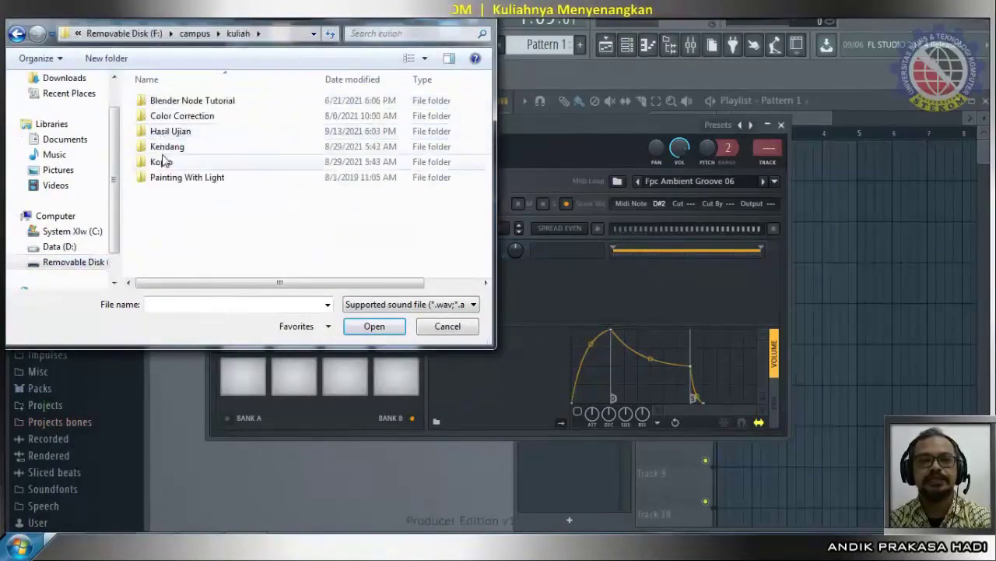
double_click(167, 148)
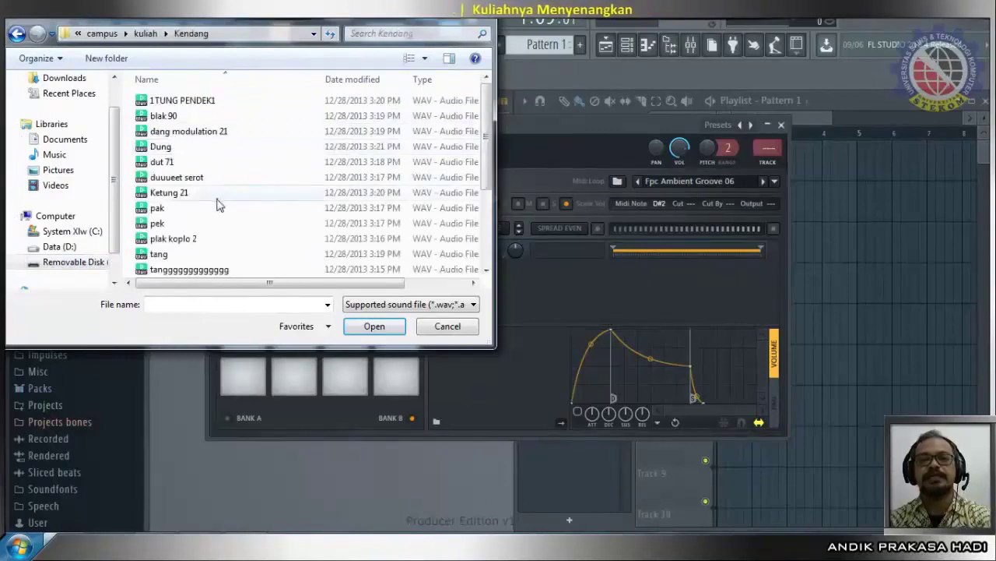
Compare the entries in the Kendang folder and load the Dung sample into the pad's layer.
click(163, 149)
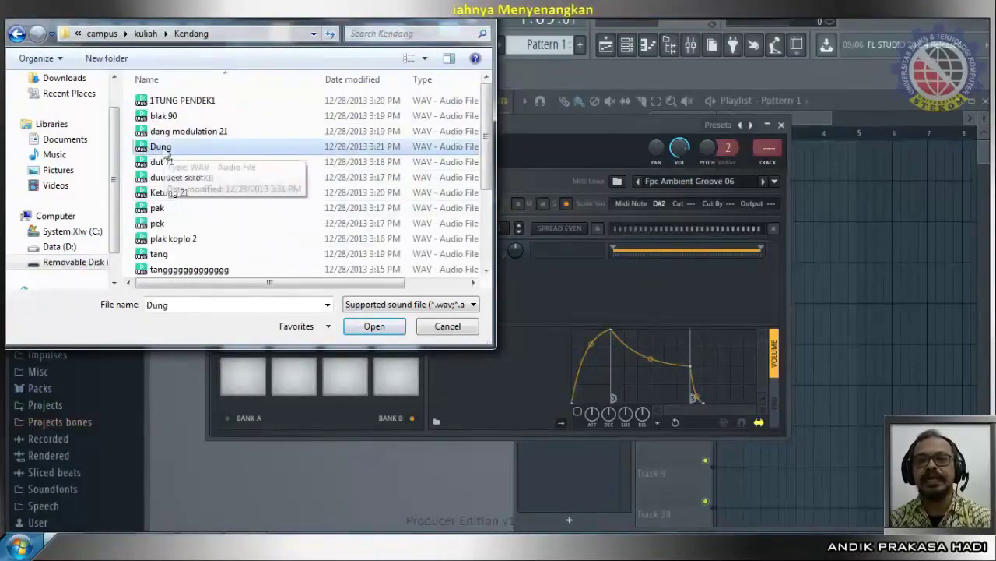
click(180, 132)
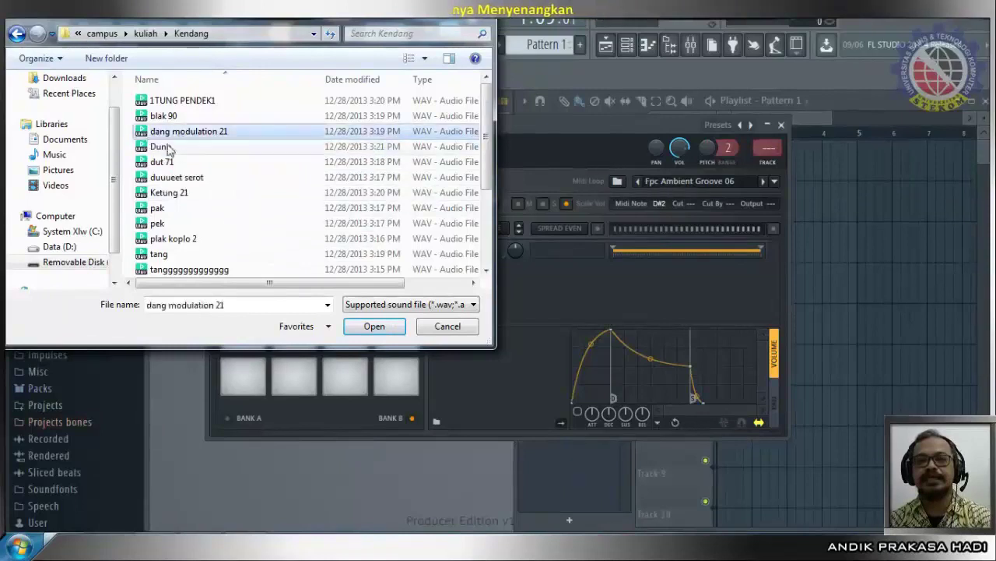
click(178, 147)
click(179, 132)
click(170, 164)
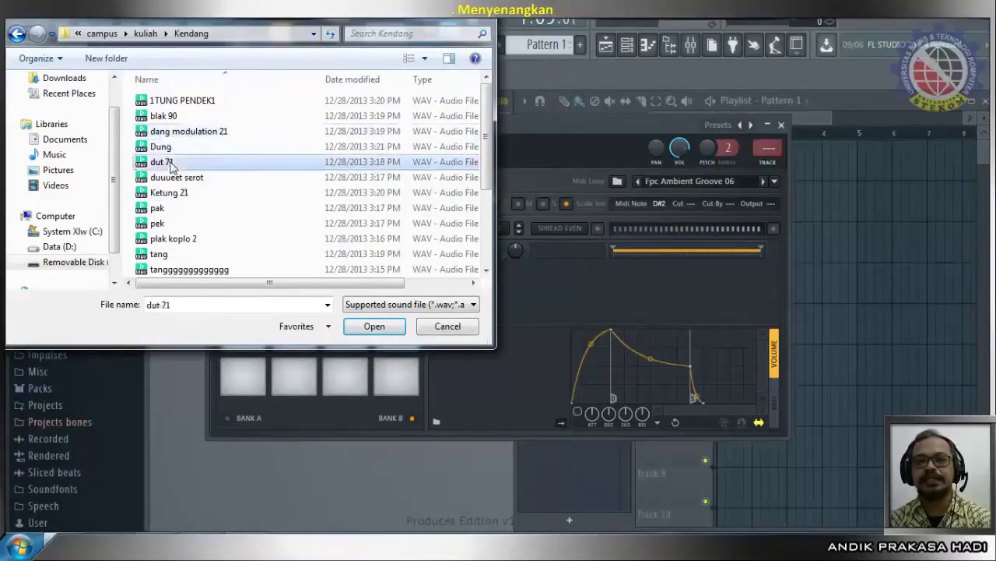
click(174, 178)
click(167, 150)
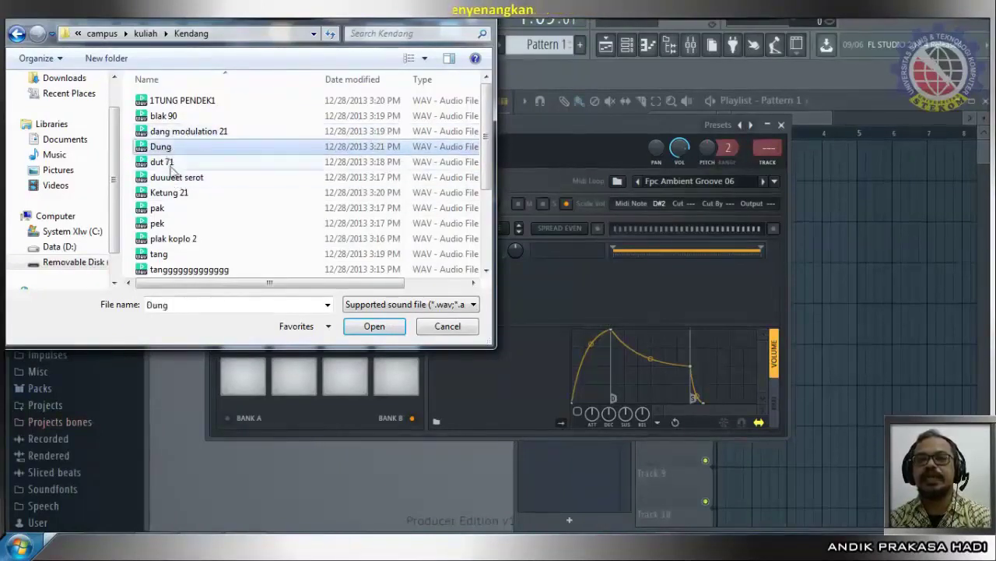
click(390, 330)
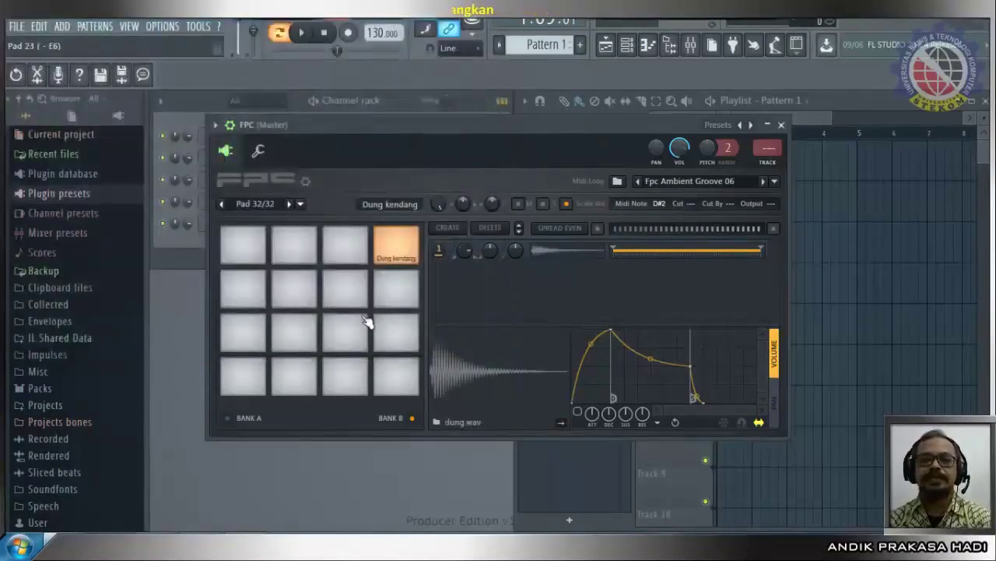
Reshape the pad's volume envelope to a short attack, full-level sustain and short release, previewing dung.wav before and after.
click(509, 361)
click(509, 360)
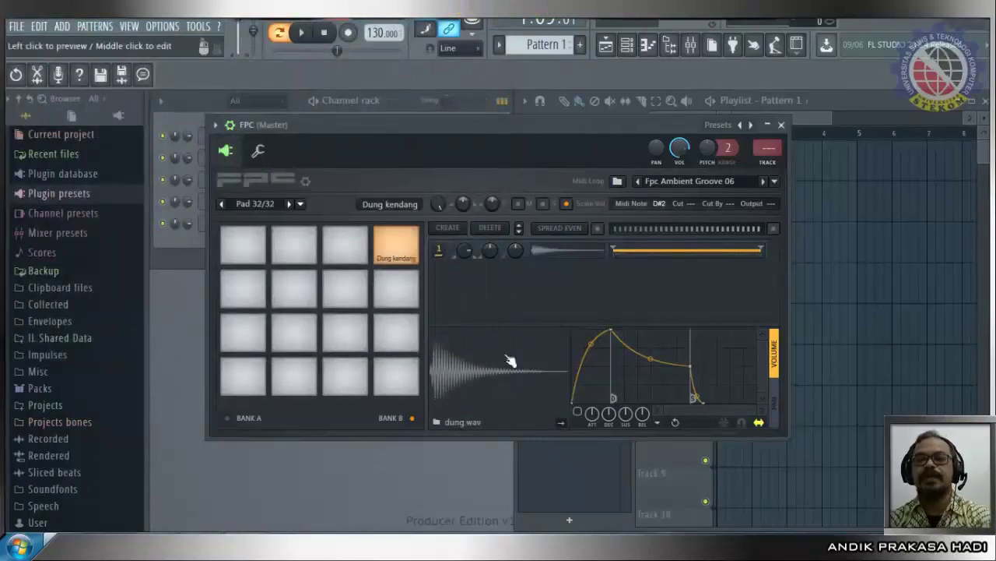
drag(691, 365, 578, 386)
click(518, 381)
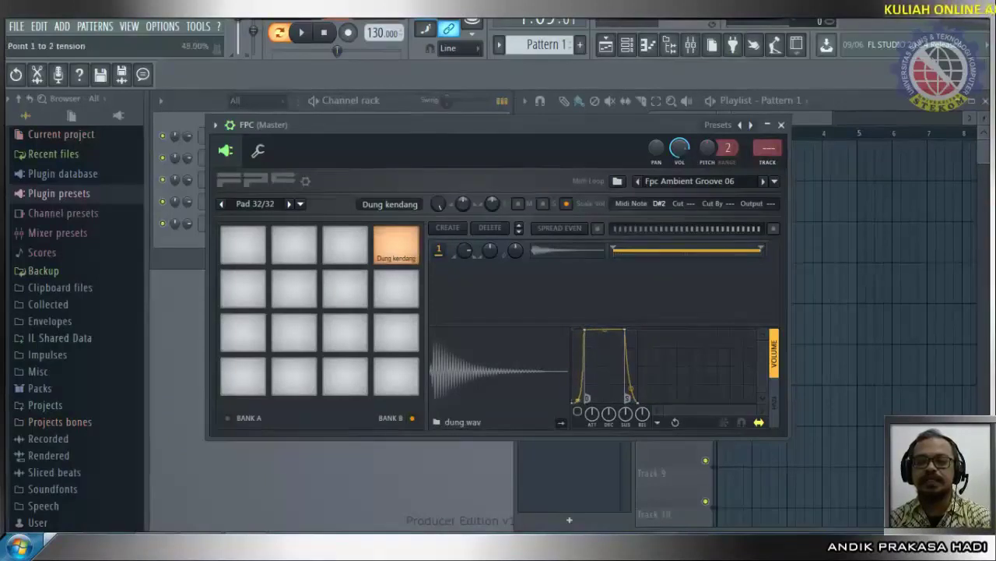
click(517, 383)
click(517, 383)
click(517, 383)
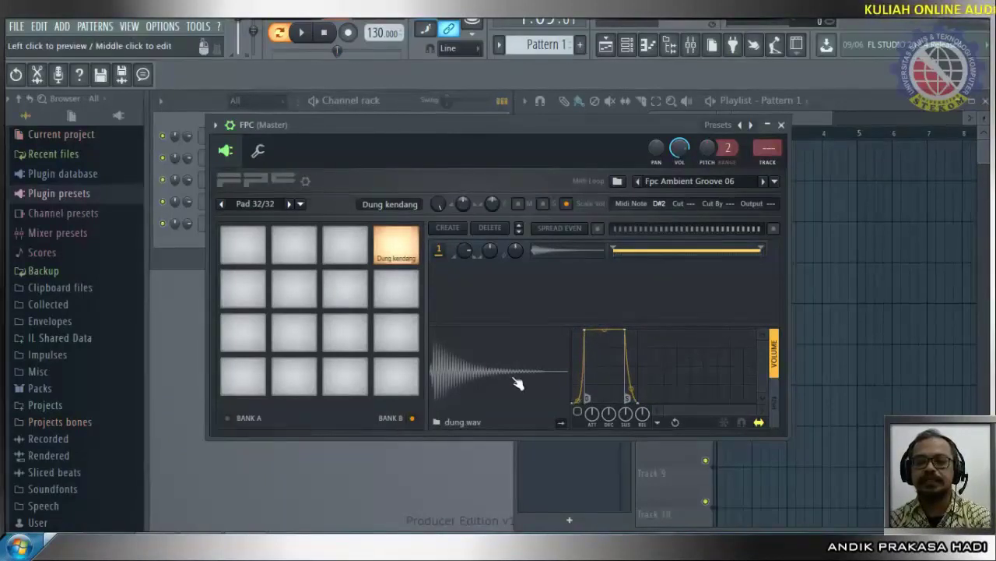
Lengthen the full-level part of the Dung kendang pad's volume envelope slightly and preview dung.wav before and after.
click(517, 383)
mouse_move(623, 333)
mouse_down()
mouse_move(612, 333)
mouse_move(631, 331)
mouse_up()
click(537, 389)
click(536, 389)
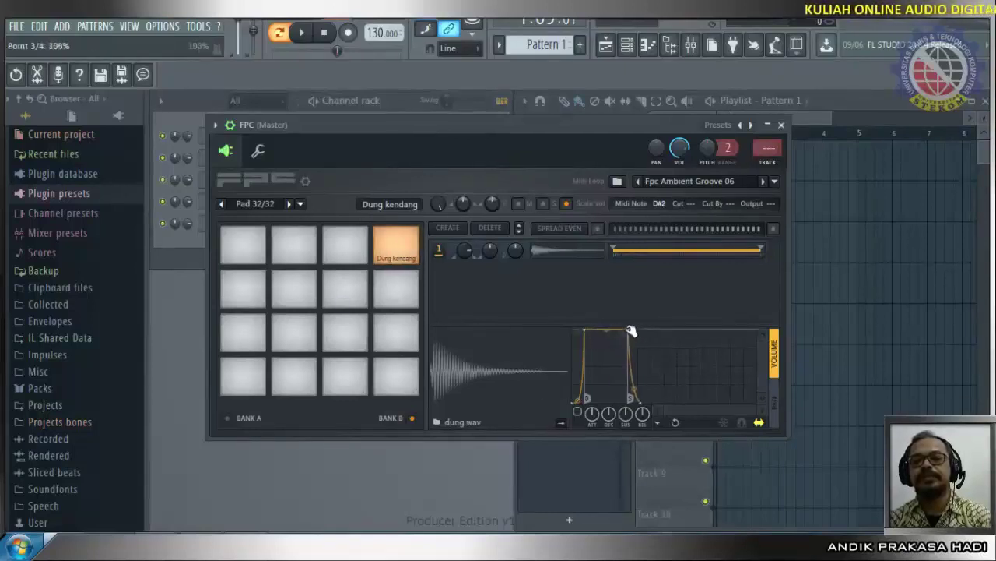
click(503, 385)
click(536, 392)
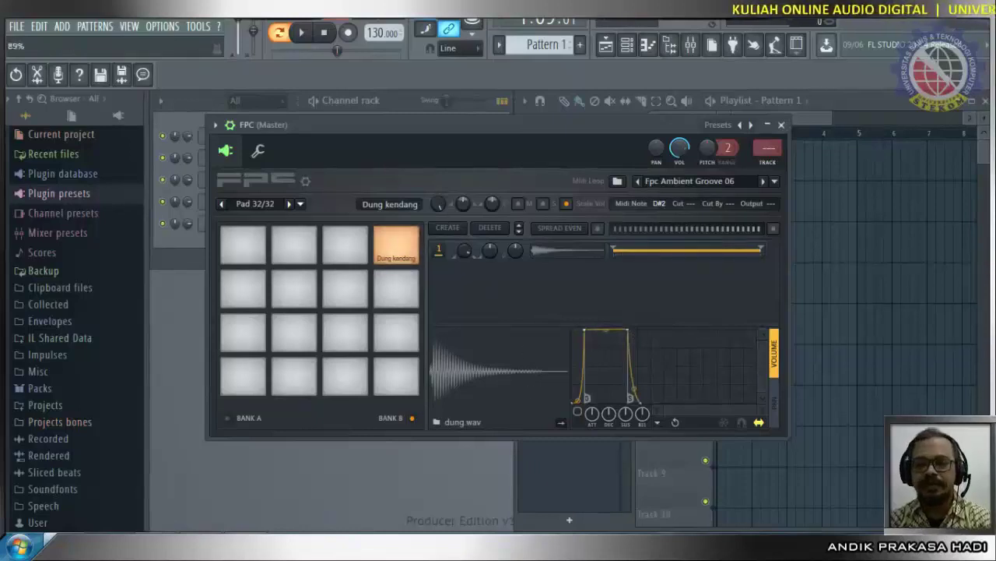
click(527, 402)
click(520, 383)
click(520, 382)
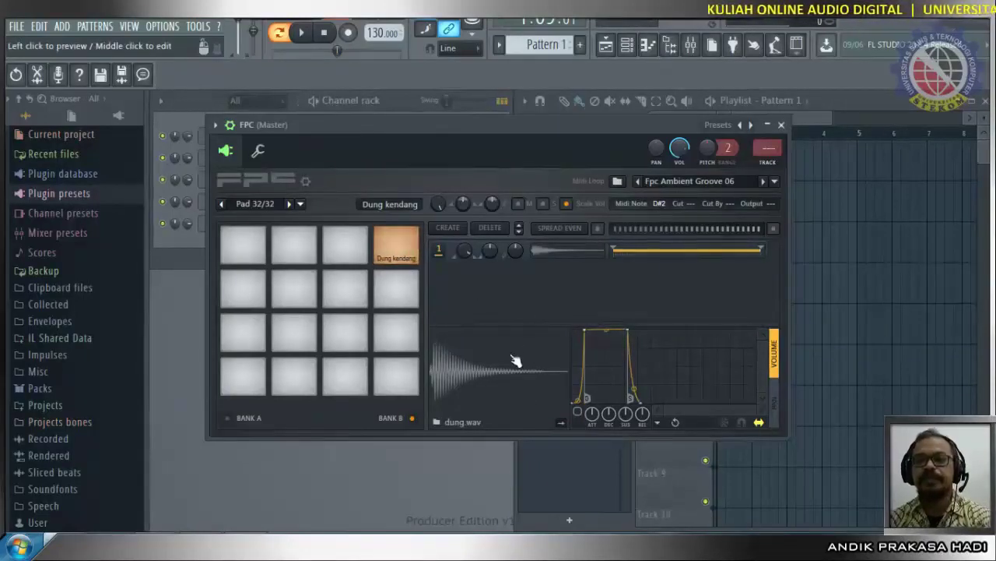
click(514, 363)
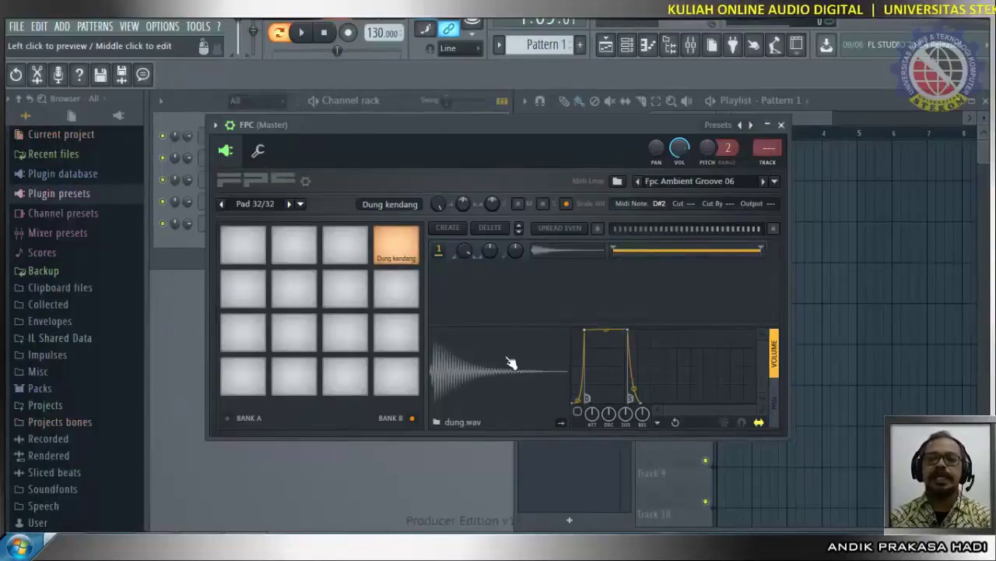
Rename pad 31 in Bank B as "Duk kendang".
click(354, 247)
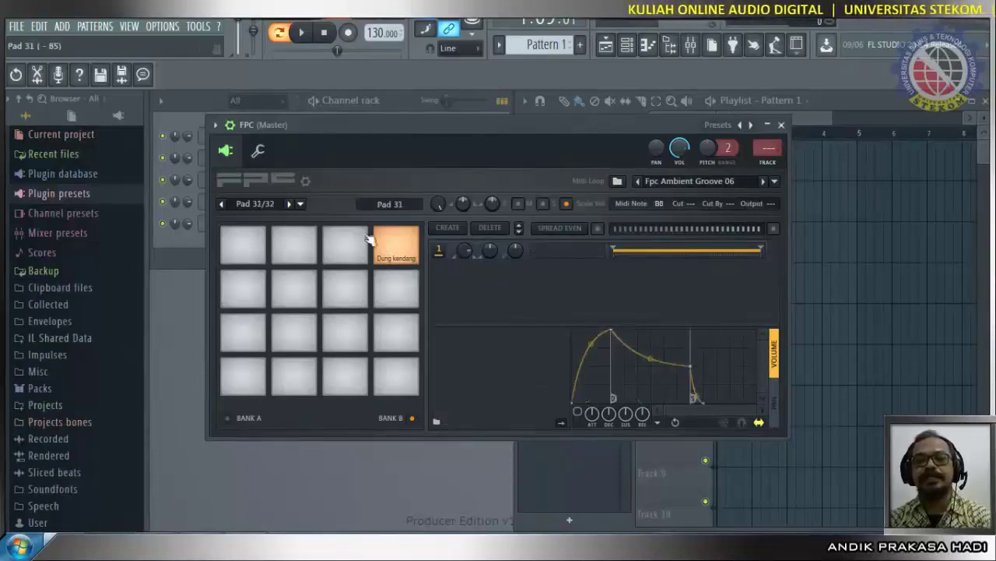
click(391, 202)
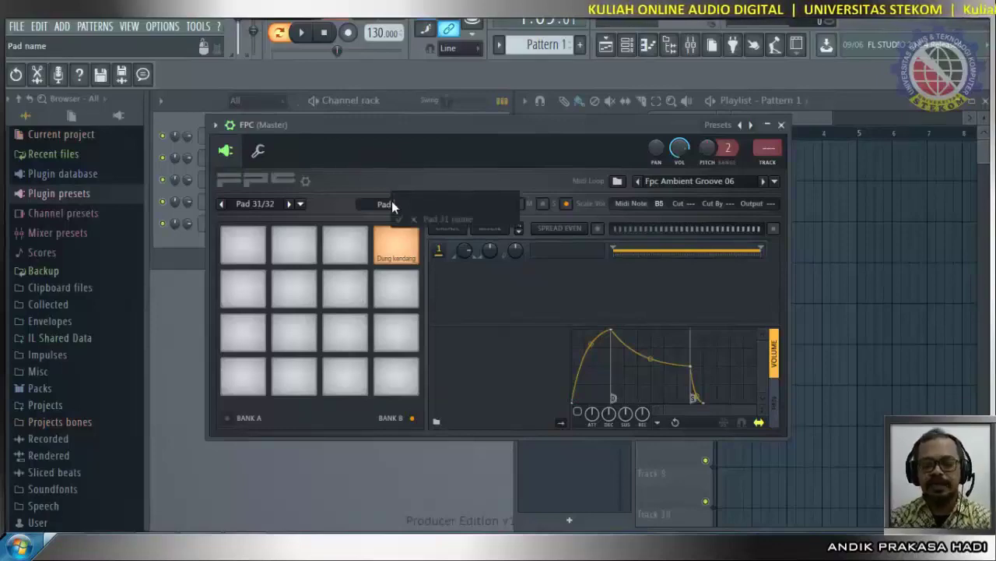
text(Duk kendang)
key(Return)
Load the dut 71 sample from the Kendang folder into the Duk kendang pad's first layer and reset the layer's volume.
click(575, 252)
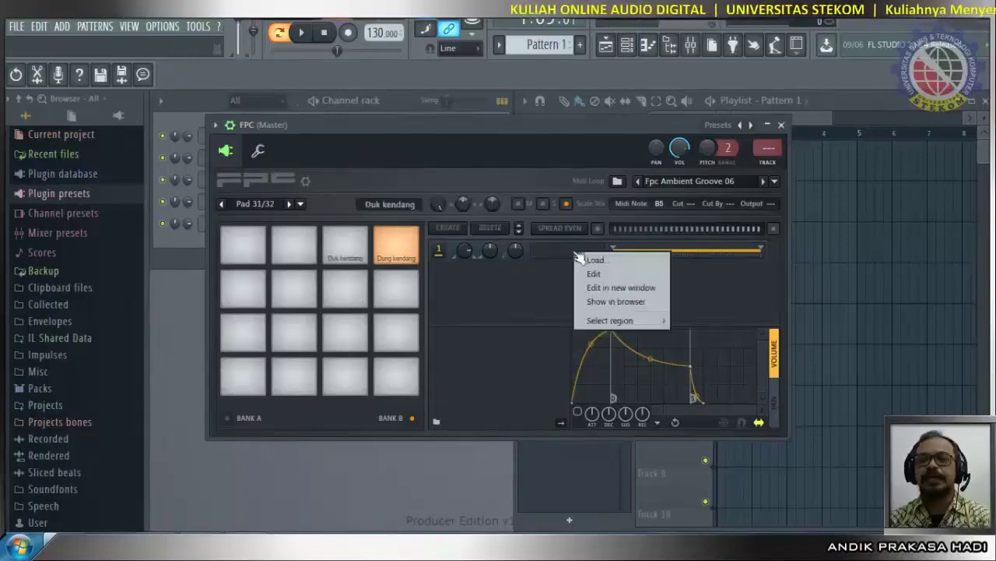
click(612, 262)
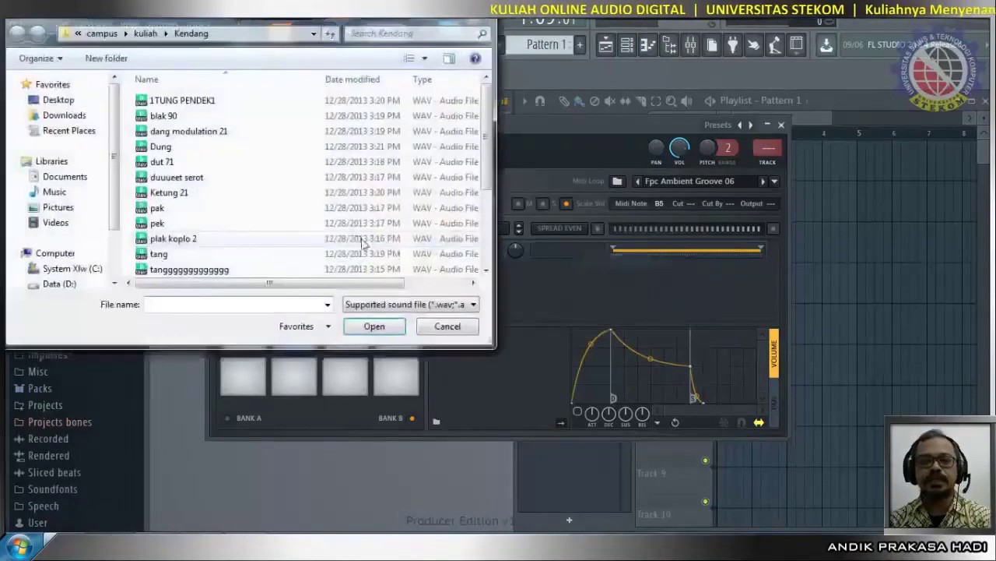
click(167, 162)
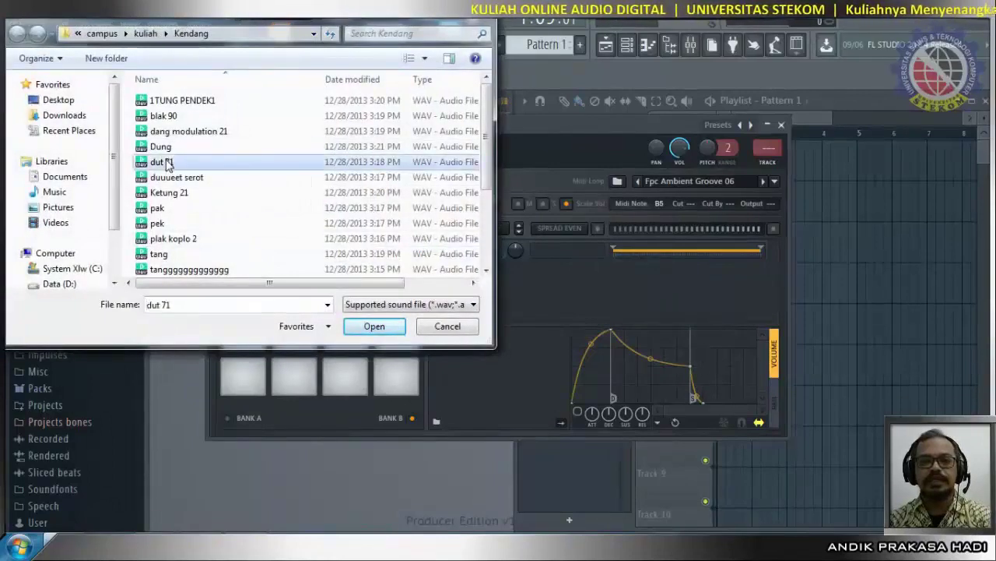
click(380, 327)
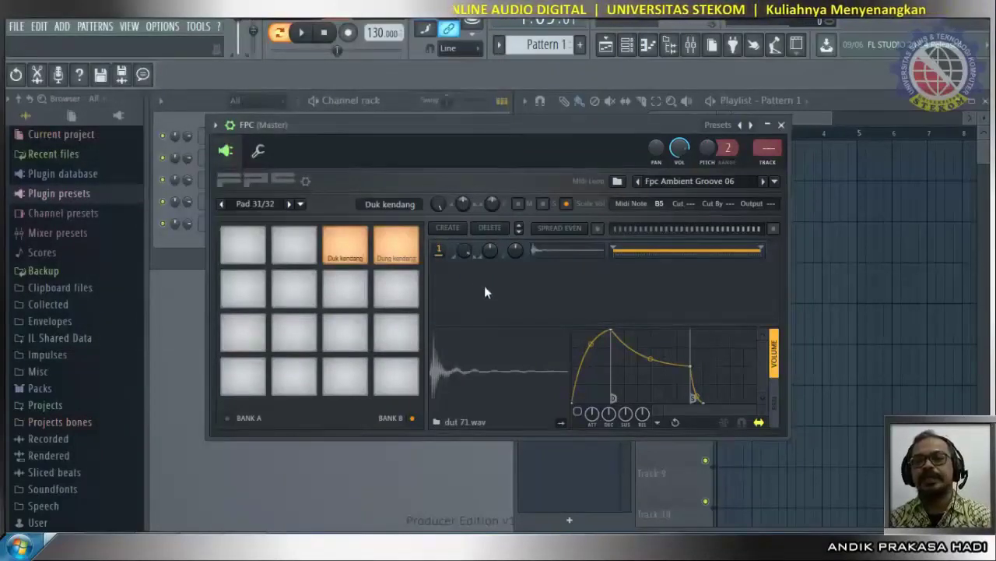
right_click(470, 251)
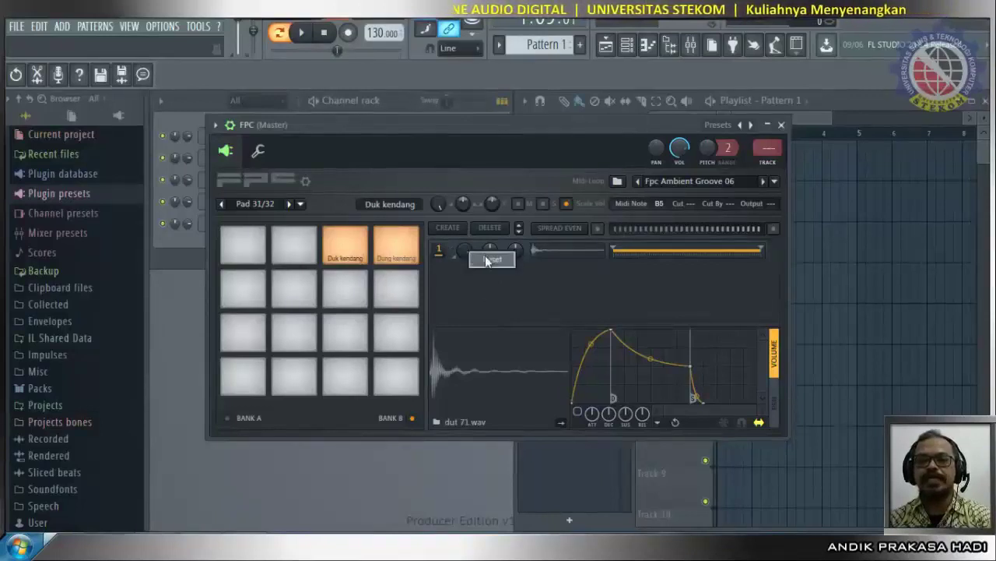
click(486, 257)
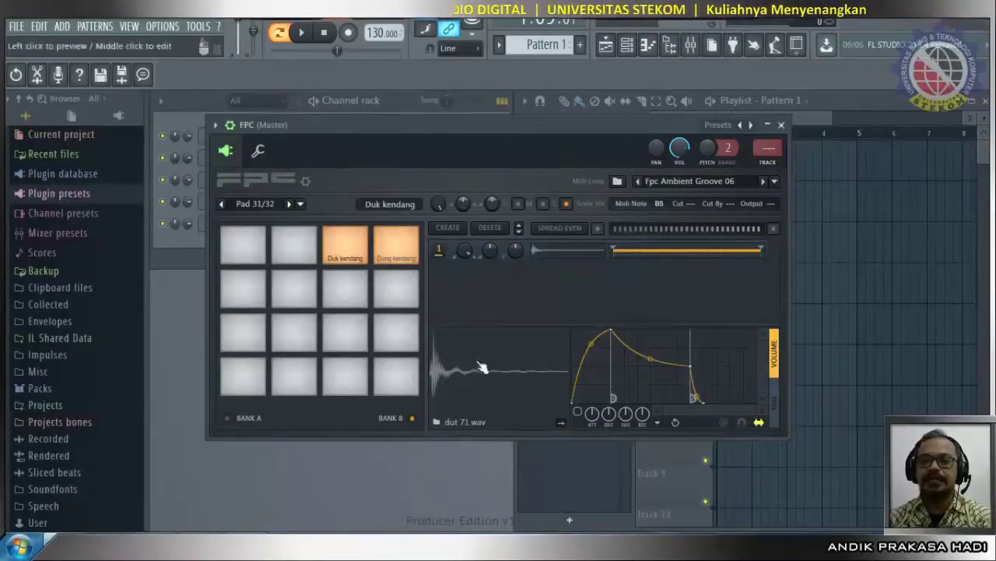
Rename pad 30 in Bank B as "Dut kendang".
click(295, 245)
click(403, 204)
text(Dut)
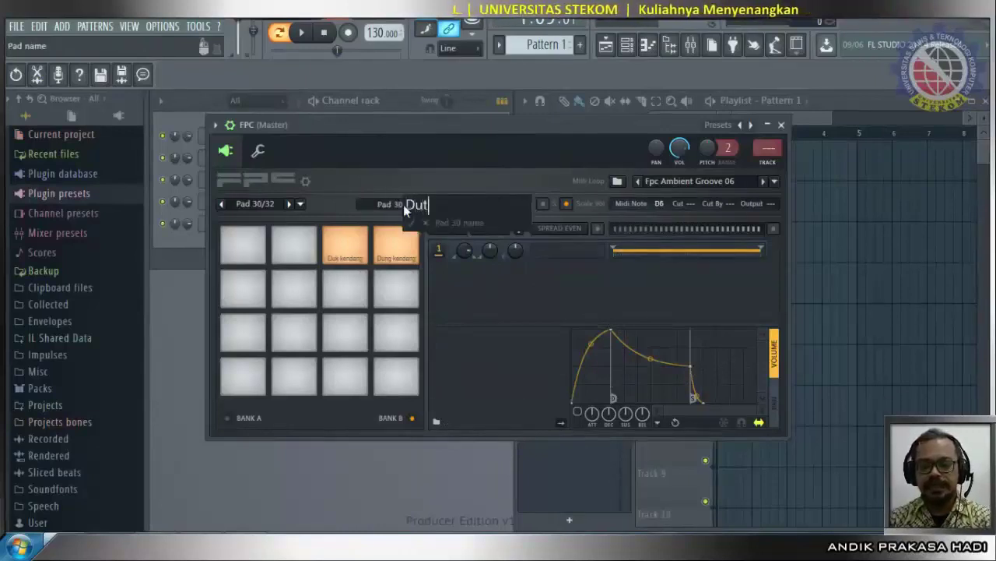
text( kendang)
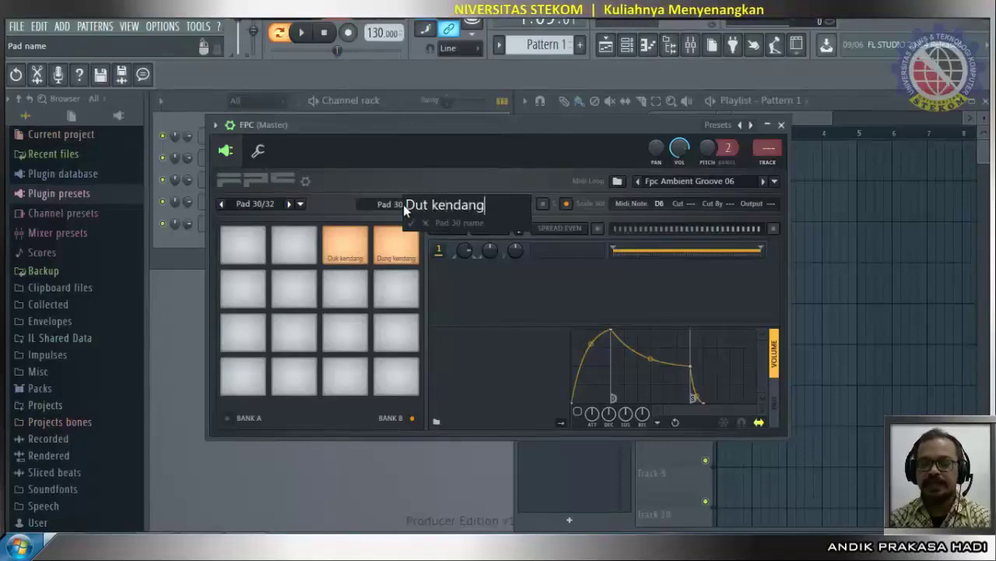
key(Return)
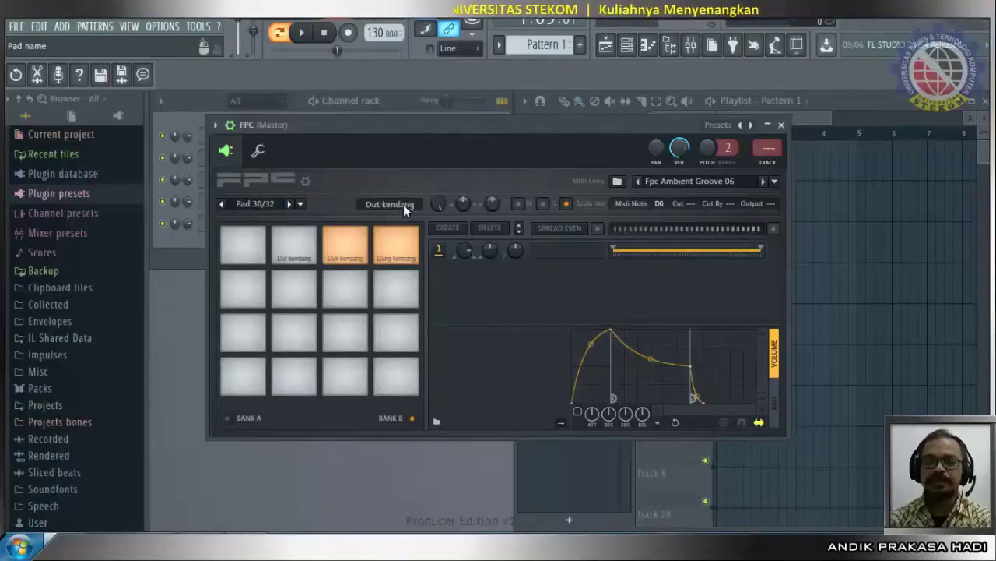
Load the duuueet serot sample from the Kendang folder into the Dut kendang pad's first layer.
right_click(555, 251)
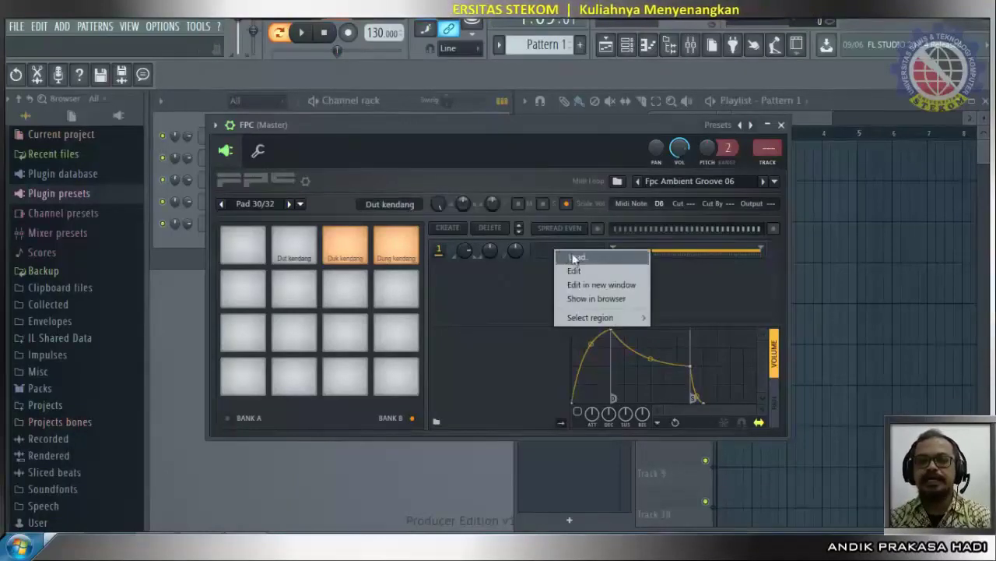
click(576, 257)
click(177, 179)
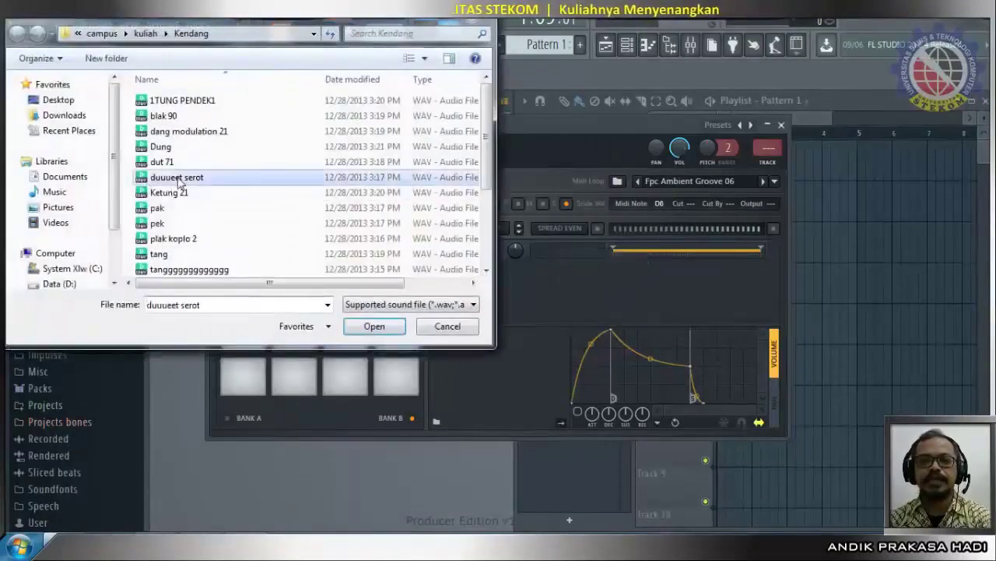
click(374, 326)
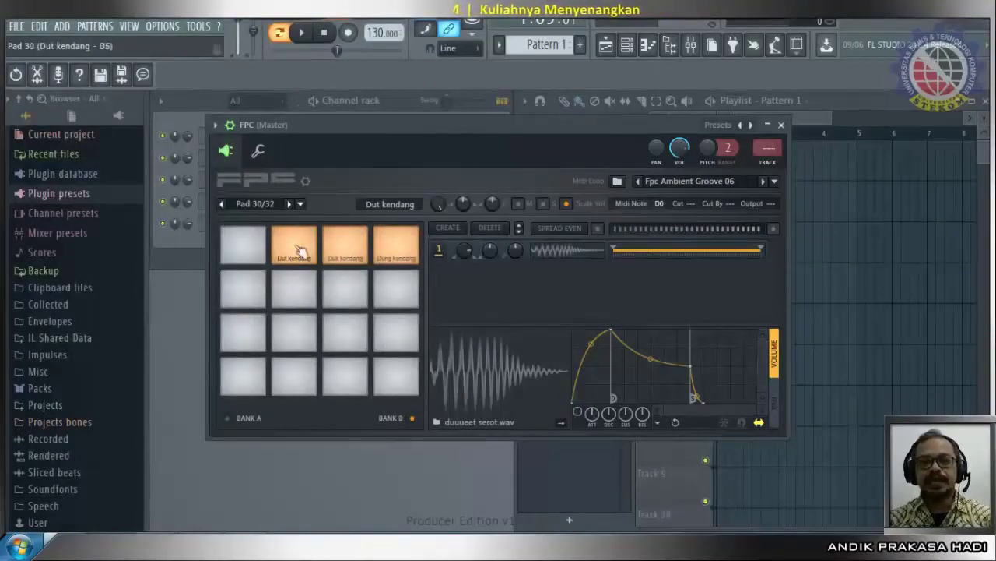
Examine where the Dut, Duk and Dung kendang notes sit in FPC's piano roll and audition the Dung kendang note.
click(216, 127)
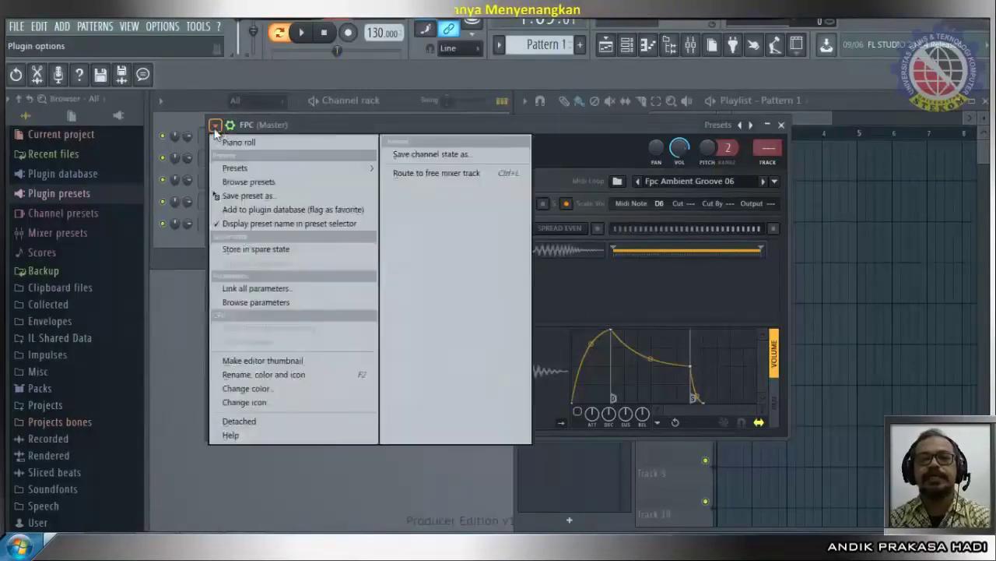
click(221, 142)
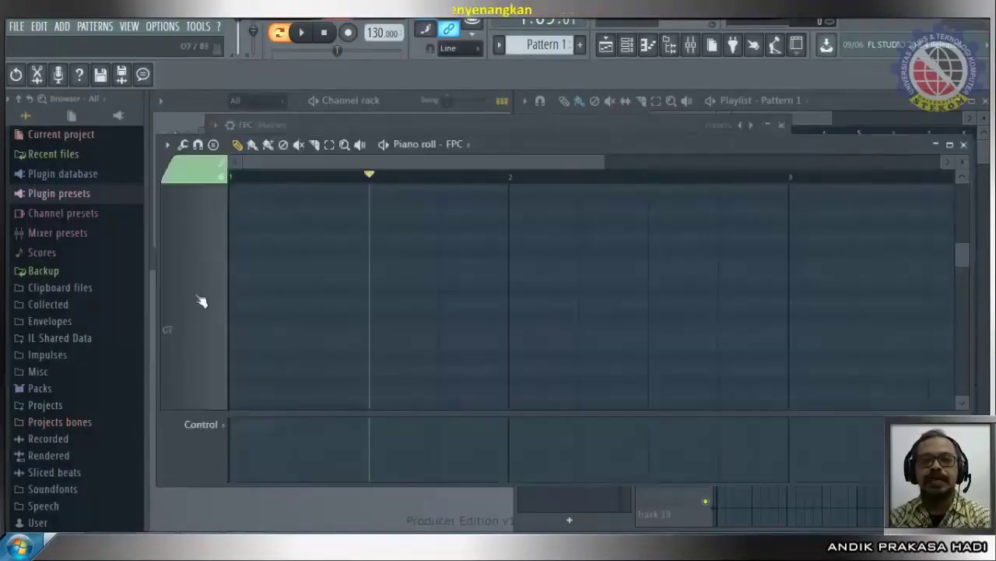
scroll(207, 209, up, 6)
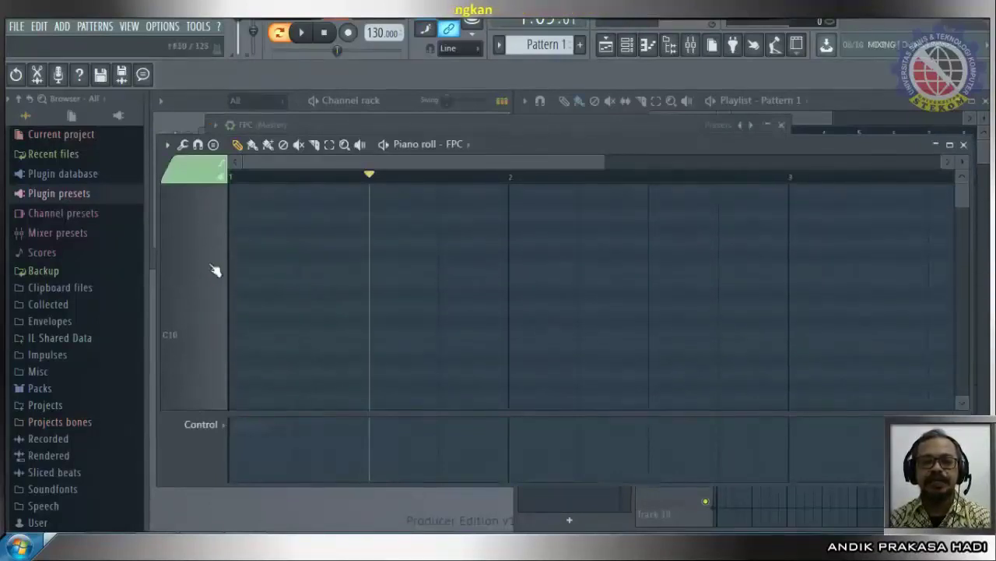
scroll(216, 270, down, 8)
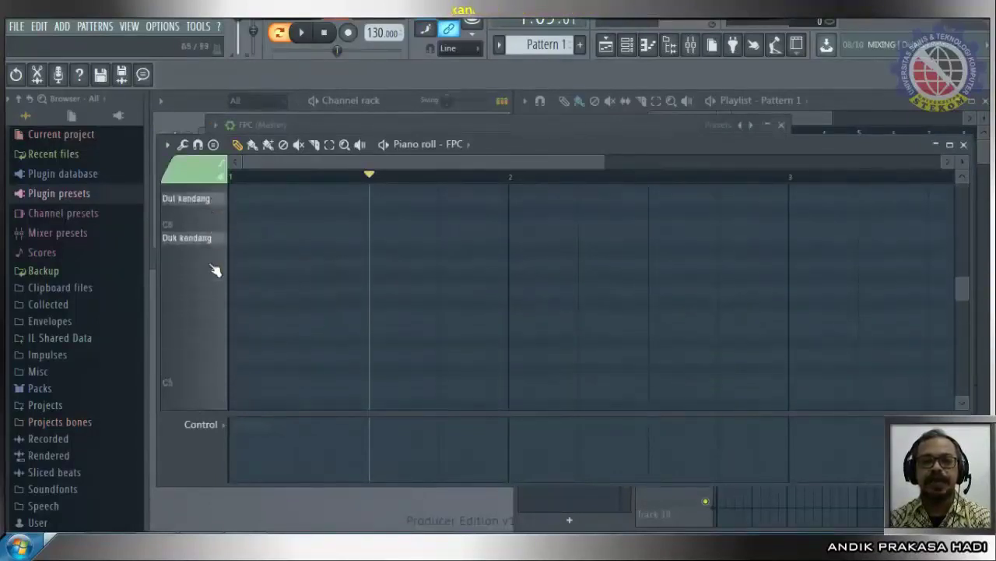
scroll(215, 270, up, 1)
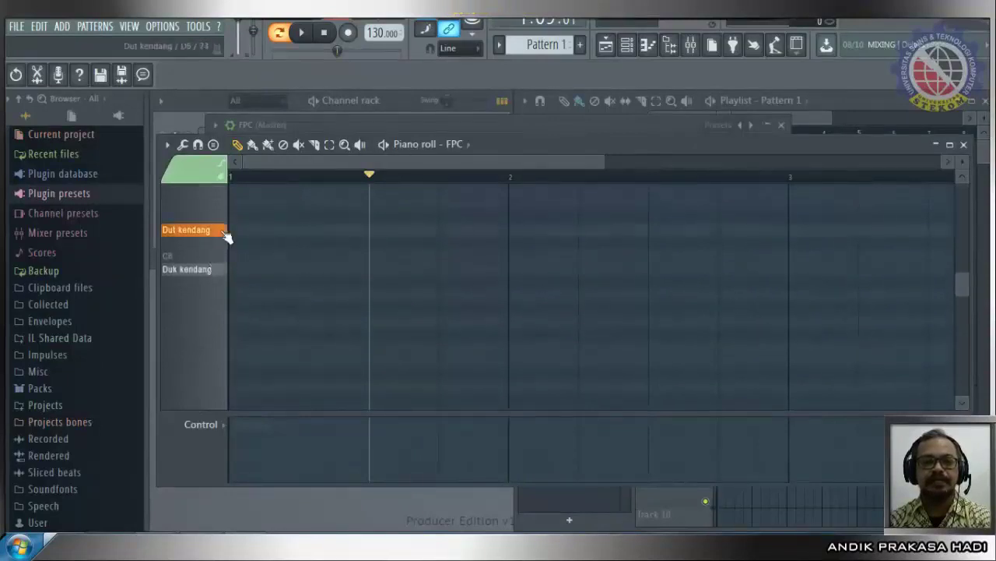
scroll(220, 274, down, 1)
scroll(215, 280, down, 6)
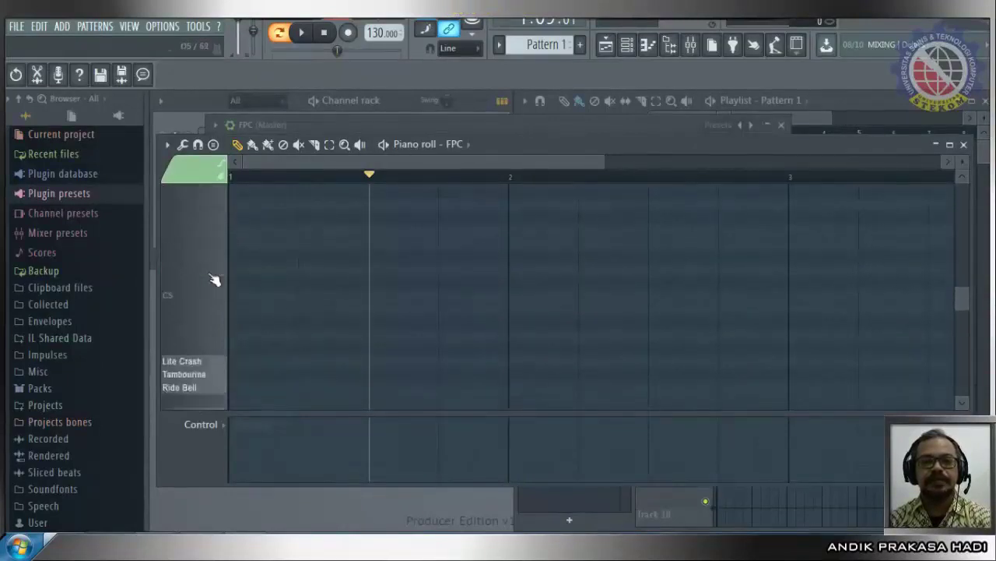
scroll(215, 280, up, 12)
scroll(215, 281, up, 2)
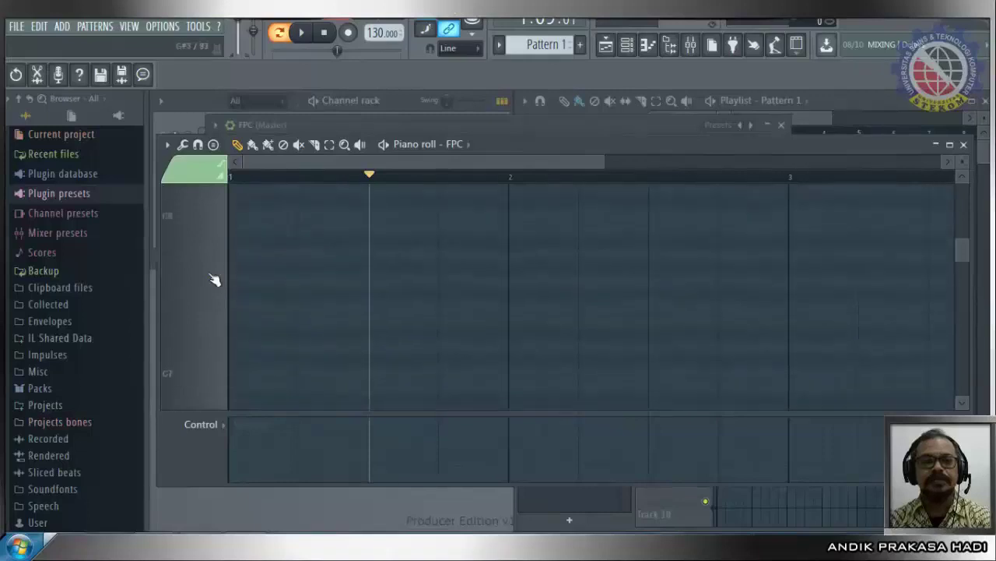
scroll(215, 280, down, 8)
scroll(215, 281, down, 8)
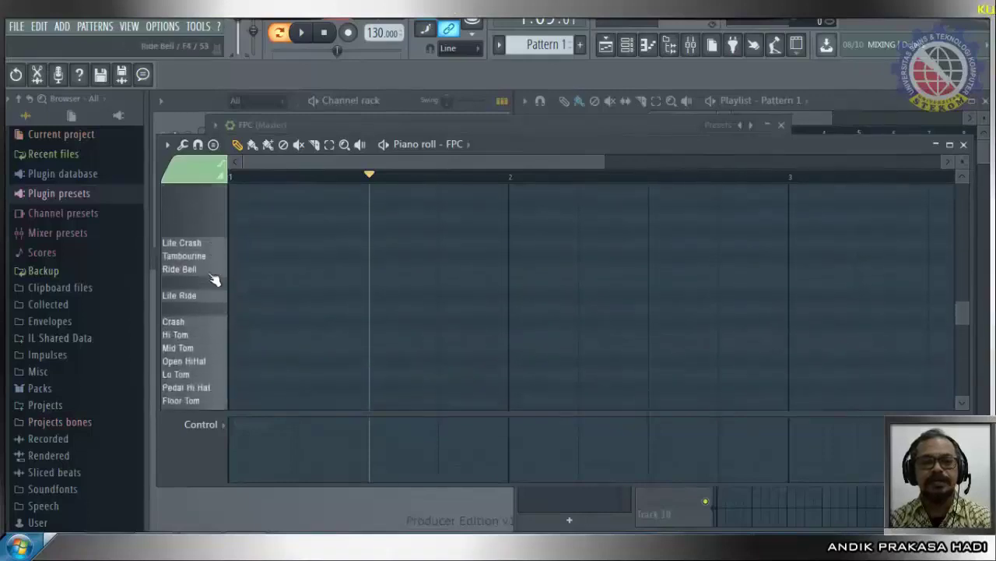
scroll(215, 280, down, 8)
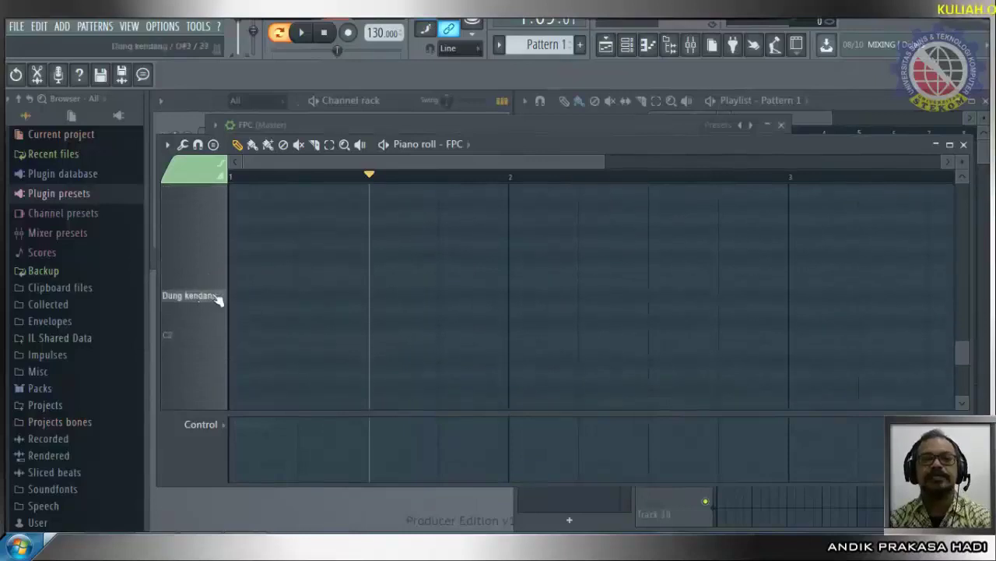
click(218, 299)
click(218, 300)
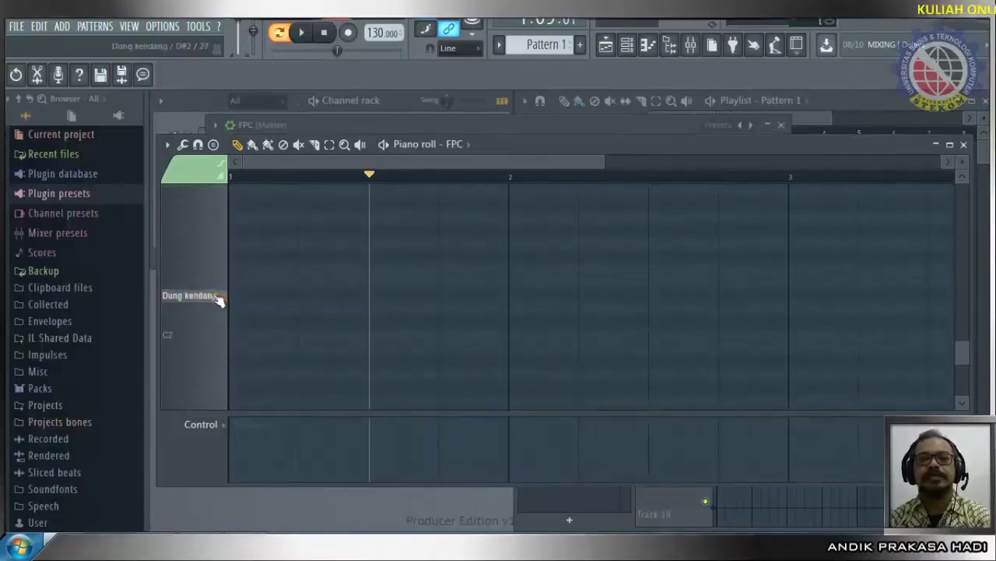
click(964, 144)
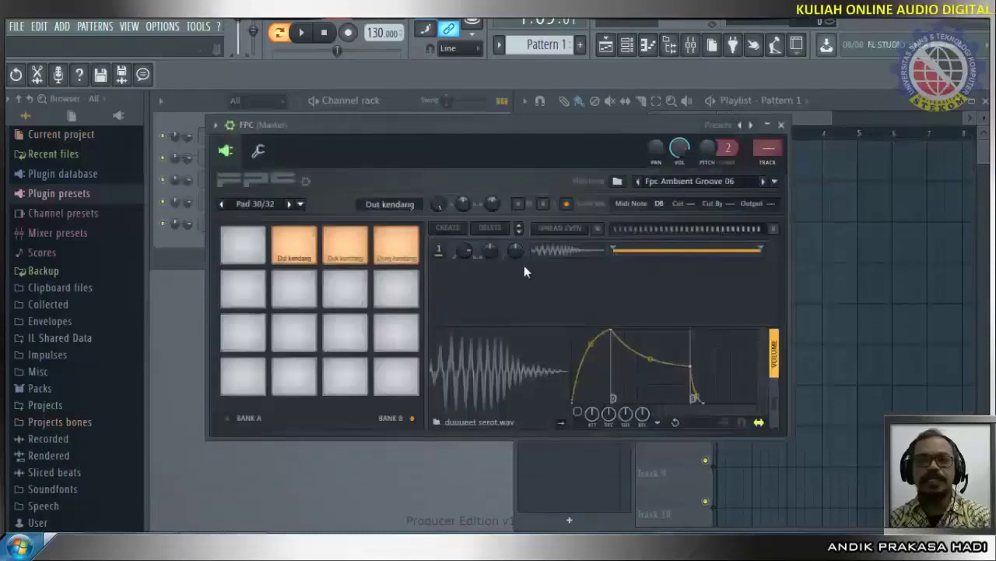
Audition the Dung kendang pad on pad 32 and clear its sample and name.
click(408, 259)
click(408, 259)
click(408, 259)
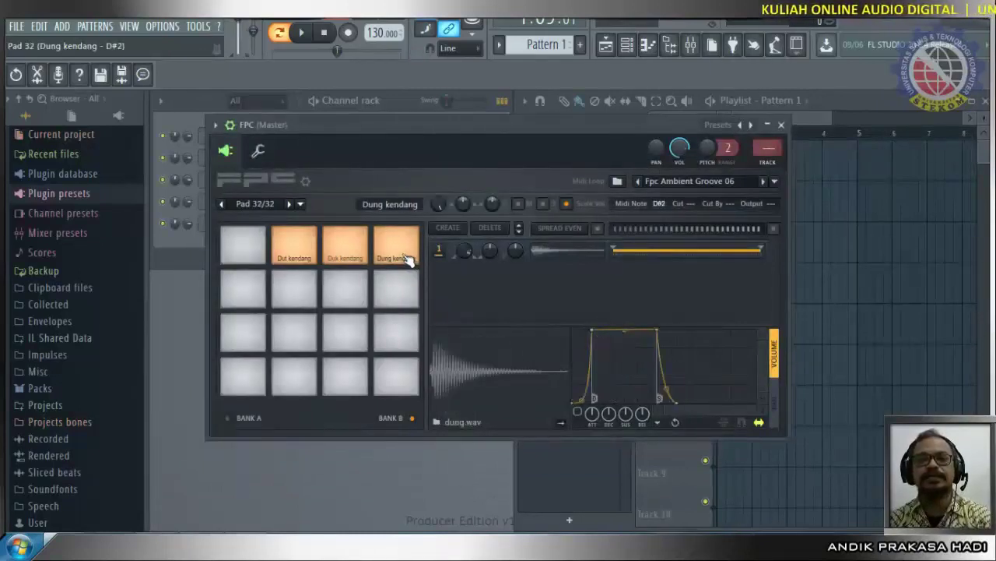
click(489, 227)
Rename pad 29 in Bank B as "Dung kendang" and load the Dung sample into its first layer.
click(241, 256)
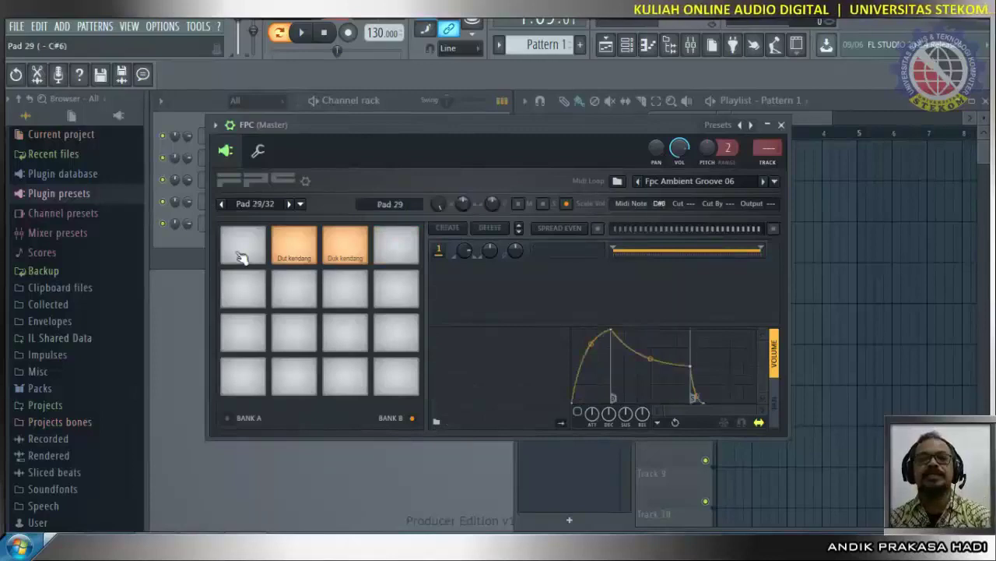
click(393, 204)
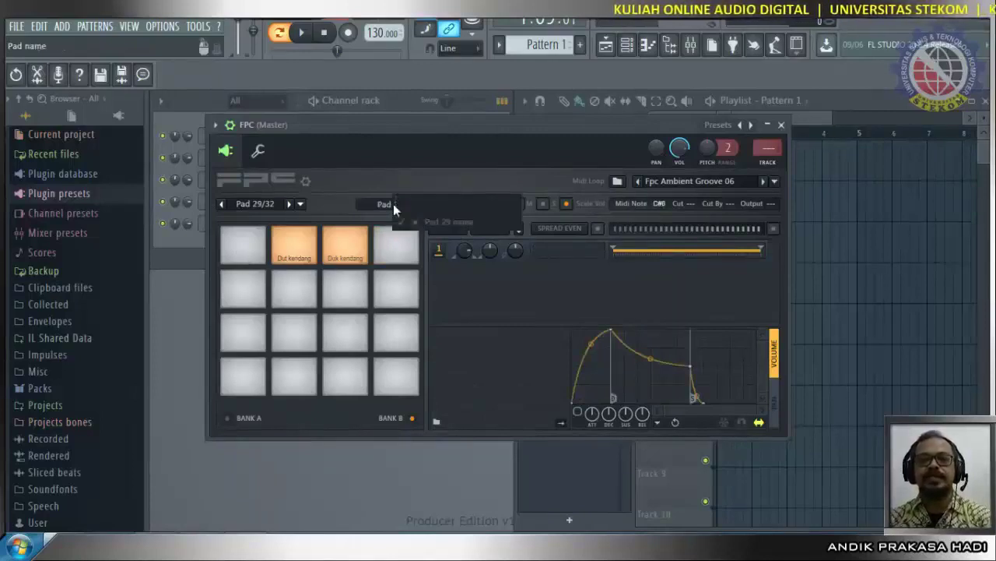
text(Dung kendang)
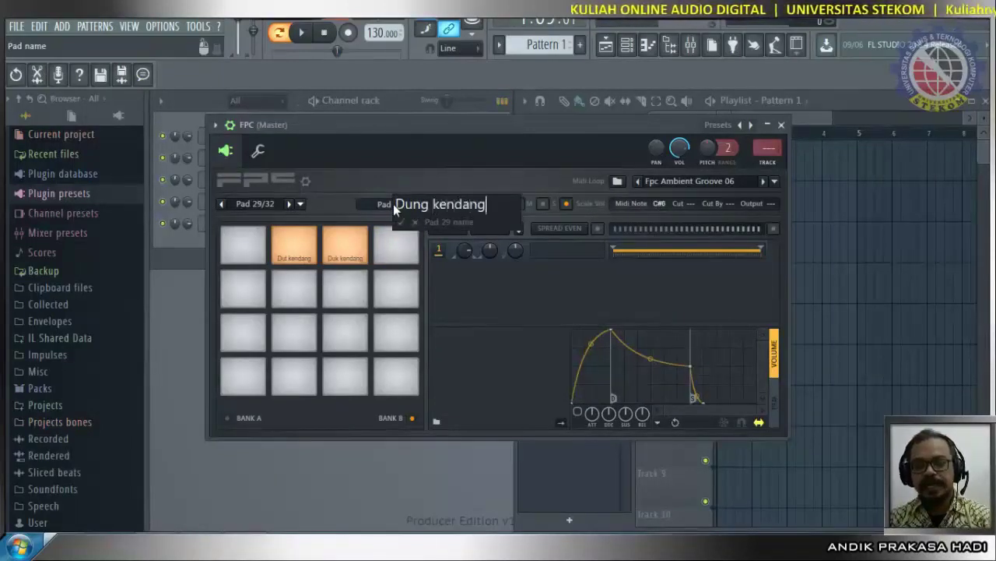
key(Return)
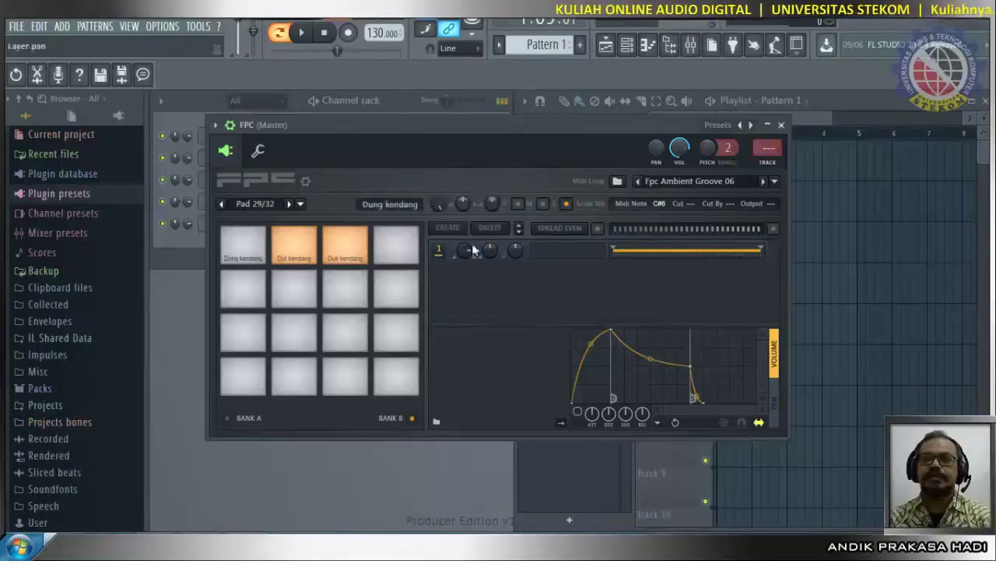
click(575, 251)
click(595, 257)
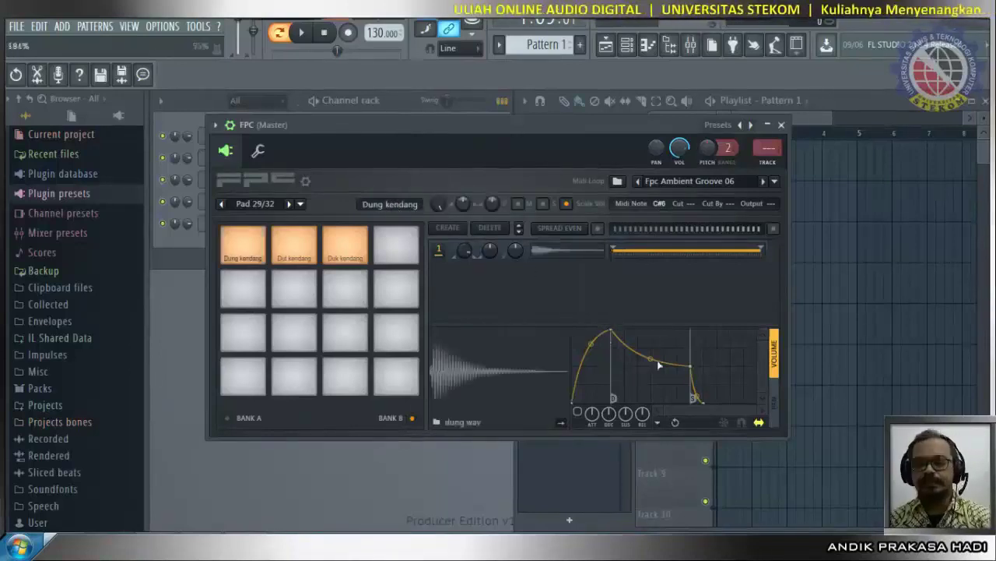
Shape the Dung kendang pad's volume envelope with a full sustain level, a shorter decay and a shorter, inward-curved attack.
drag(690, 364, 670, 327)
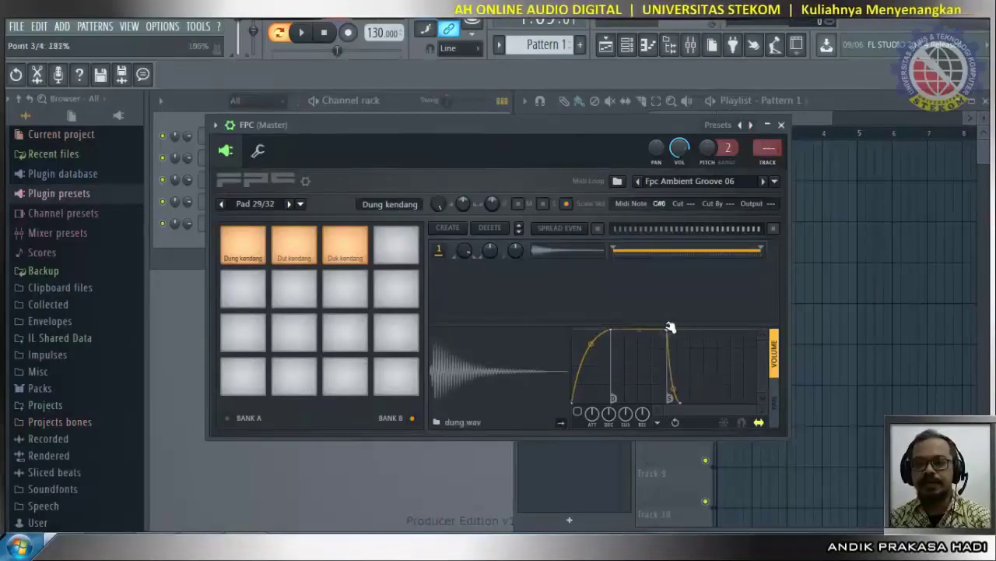
drag(589, 346, 593, 375)
drag(611, 330, 590, 330)
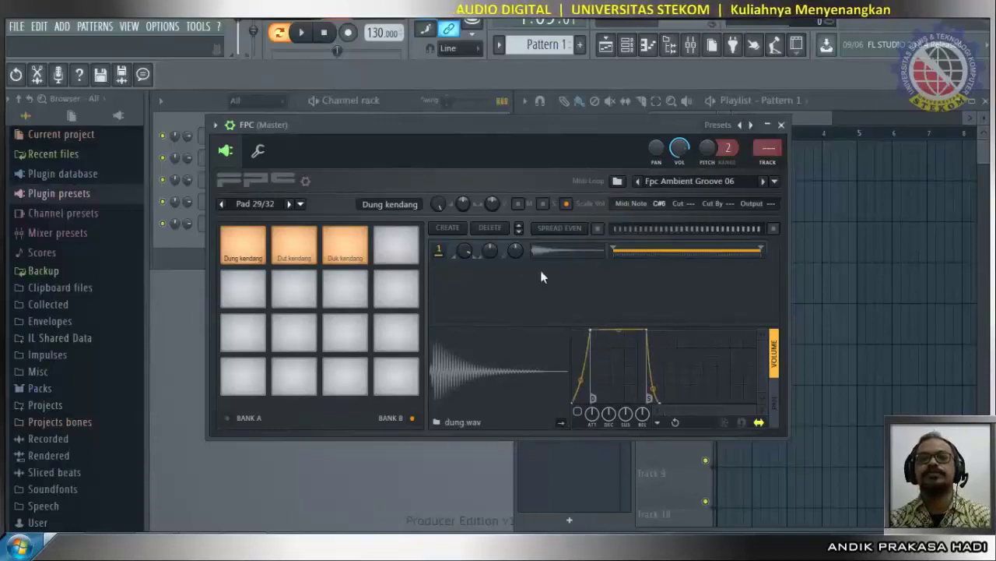
Rename pad 28 in Bank B as "Plak kendang" and load the plak koplo 2 sample into its first layer.
click(404, 299)
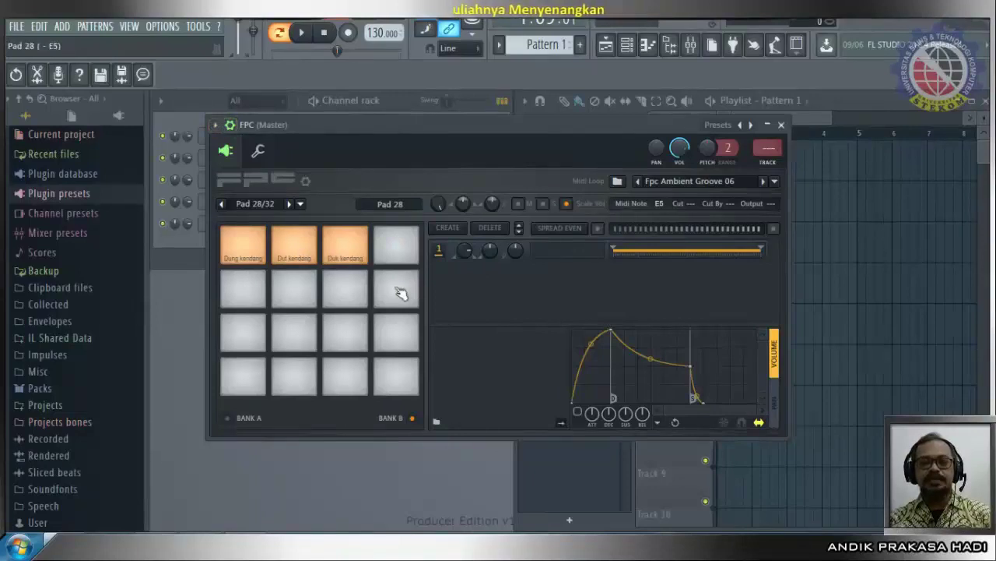
click(389, 207)
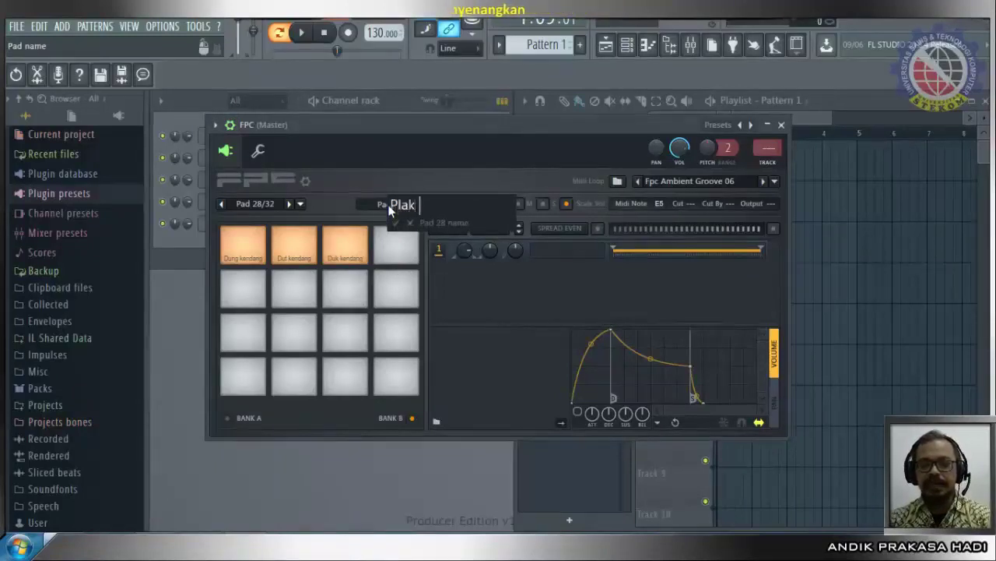
text(Plak kendan)
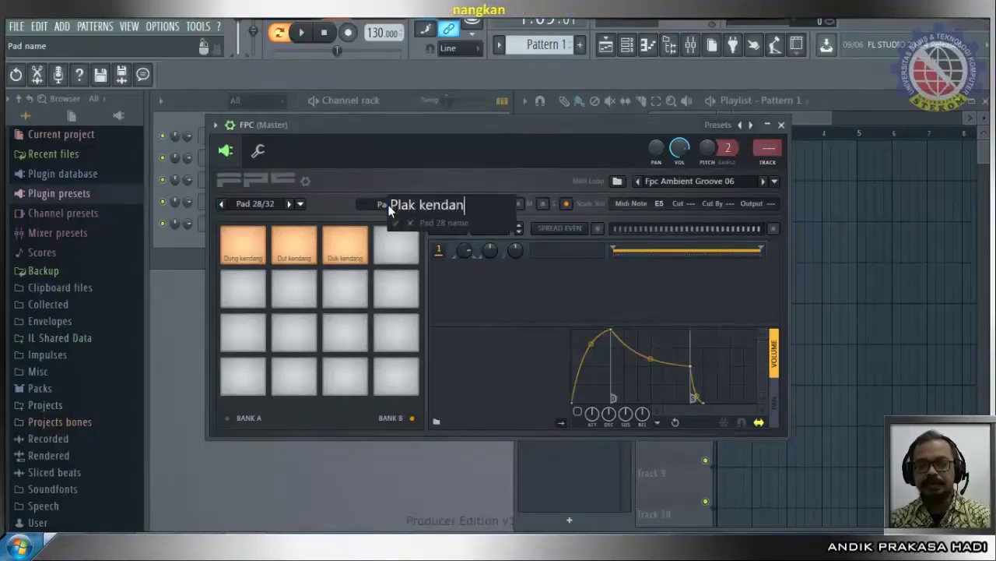
text(g)
key(Return)
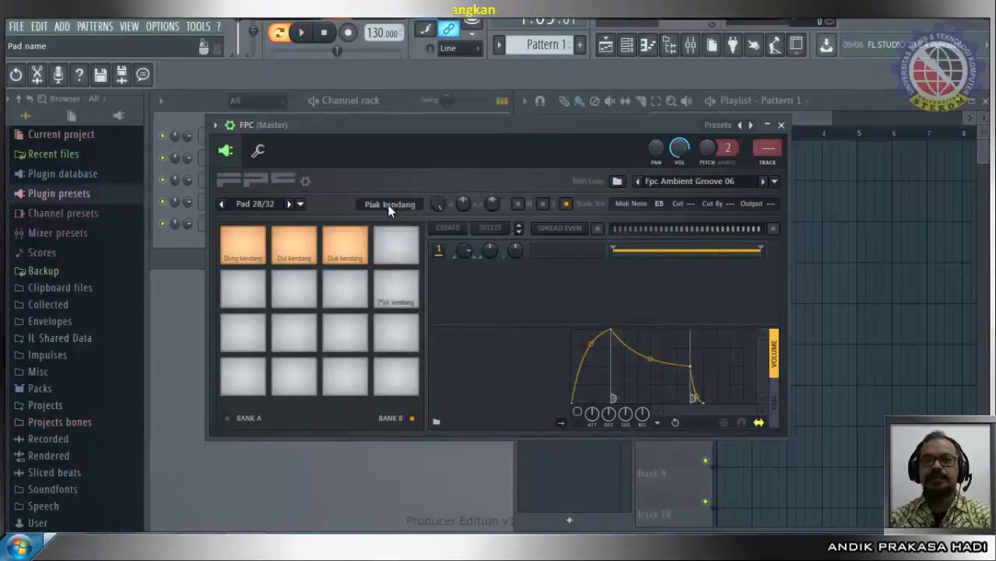
right_click(574, 253)
click(592, 259)
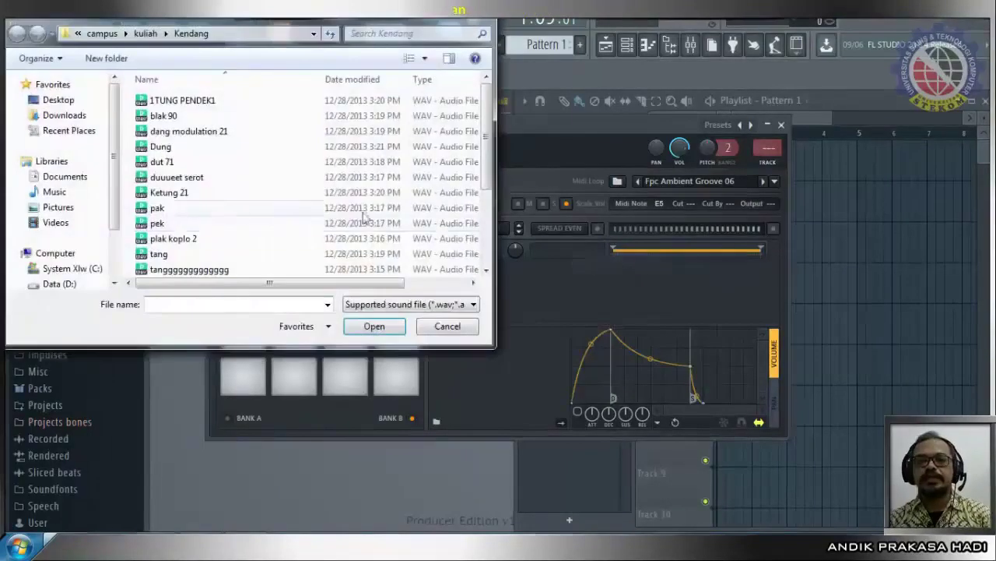
double_click(187, 239)
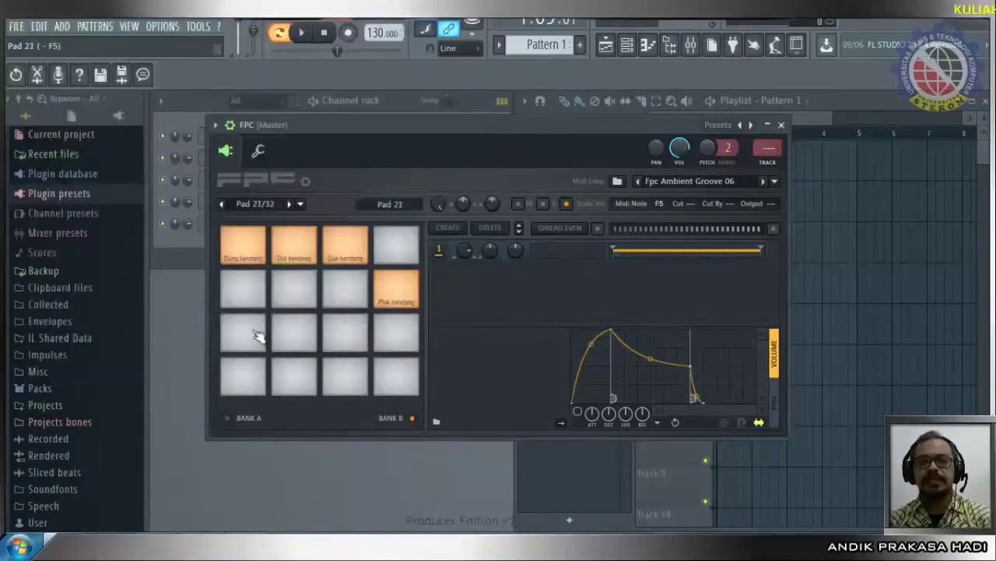
Rename pad 21 in Bank B as "Tung kendang".
click(394, 204)
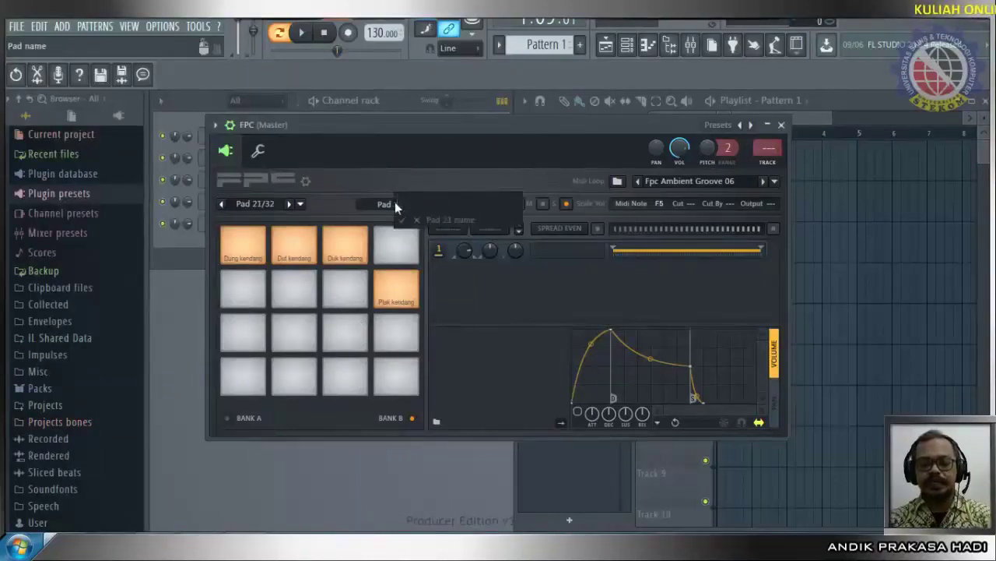
text(Tung)
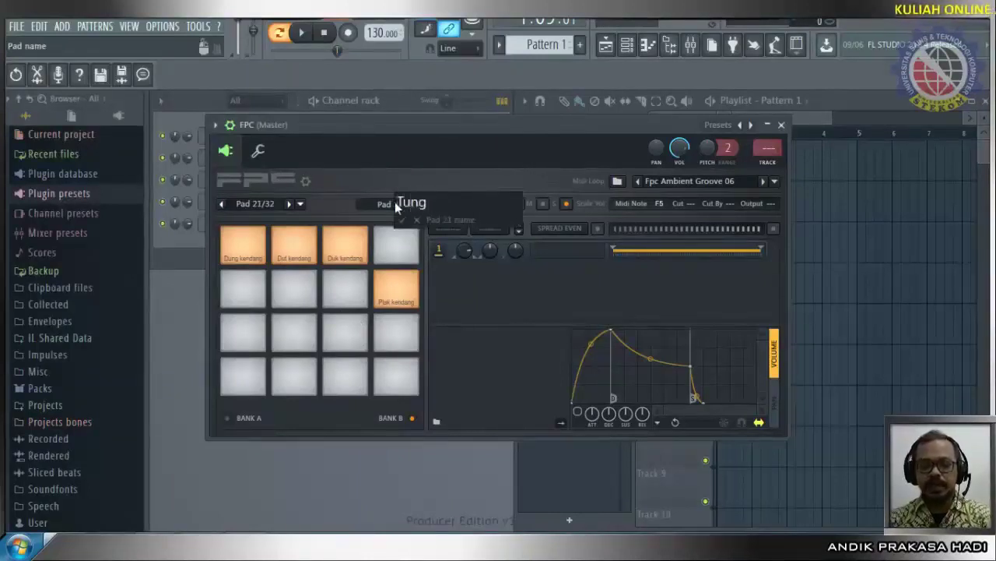
text( kendang)
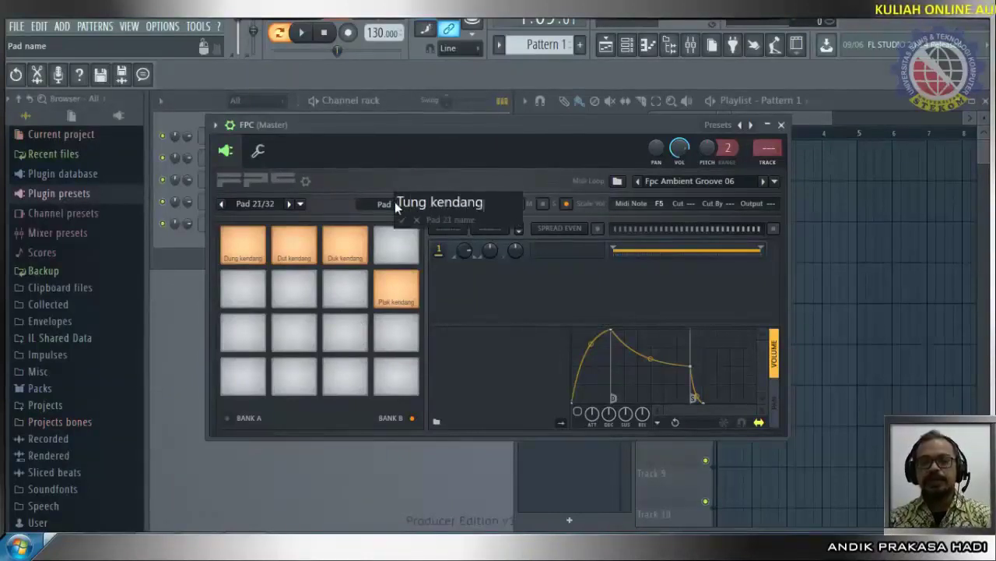
key(Return)
Compare the tang, Ketung, tok, tong and tung samples in the Kendang folder for the Tung kendang pad's first layer, selecting tung koplo oke.
right_click(588, 257)
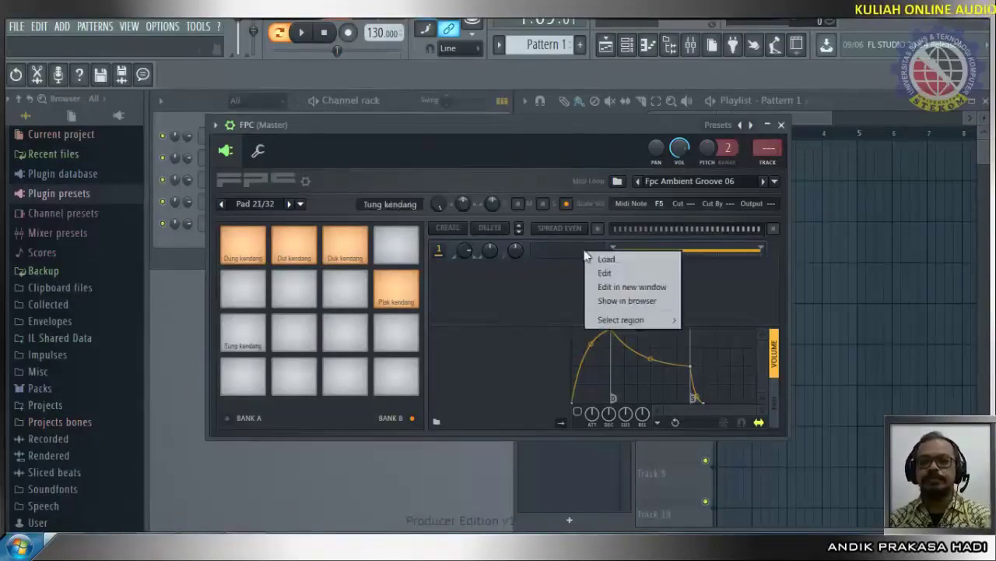
click(607, 259)
click(166, 254)
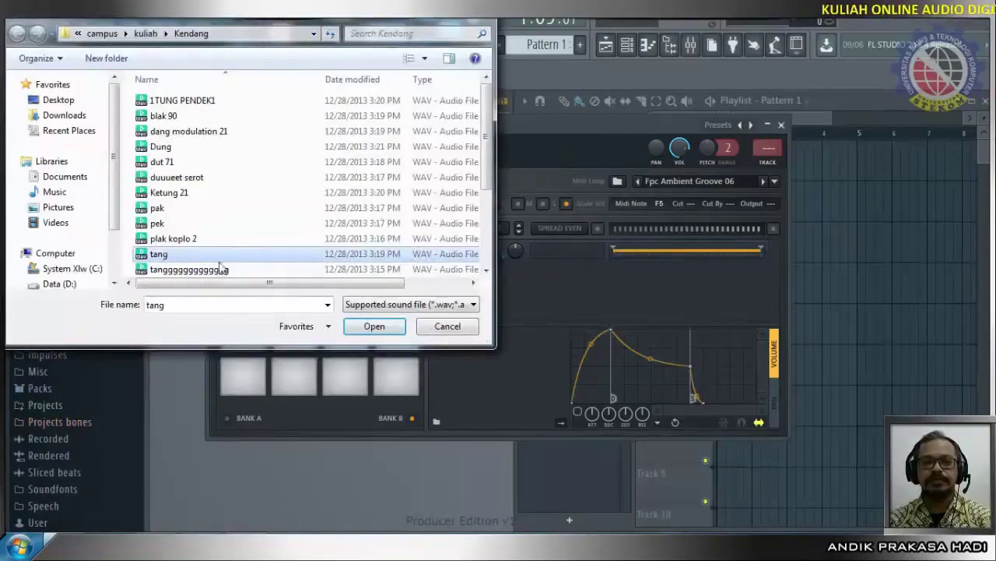
scroll(373, 171, down, 1)
scroll(355, 160, up, 1)
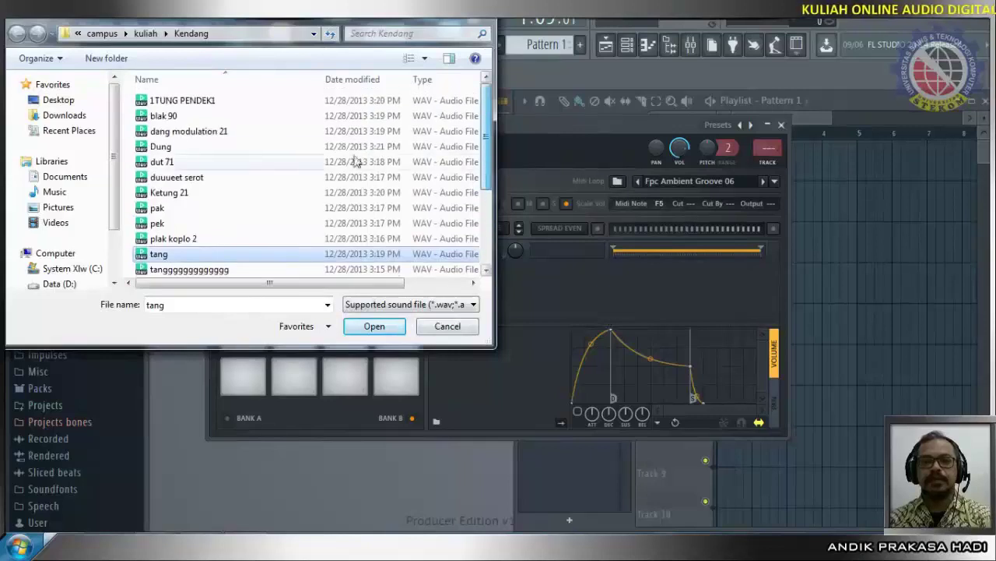
click(183, 195)
click(201, 102)
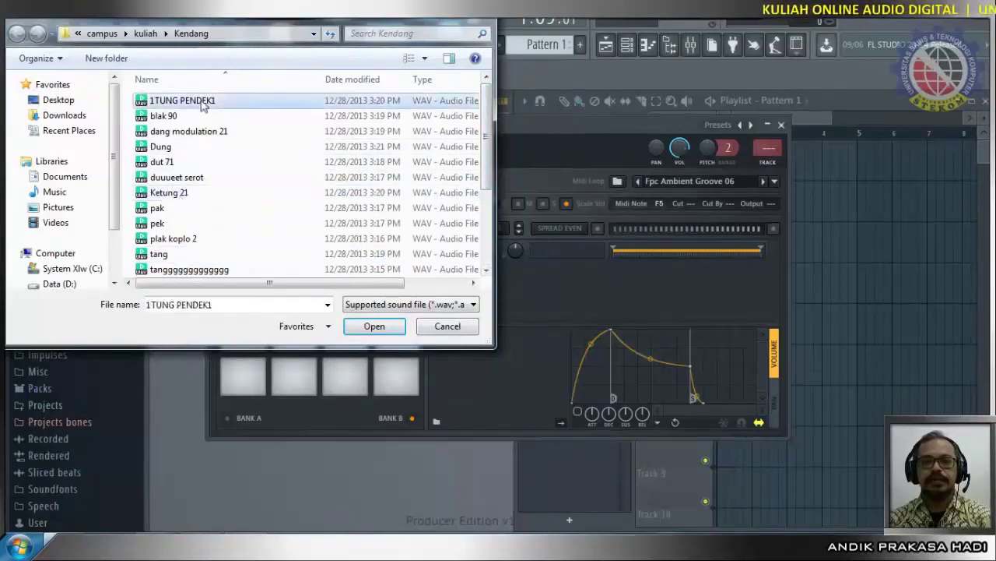
scroll(481, 183, down, 2)
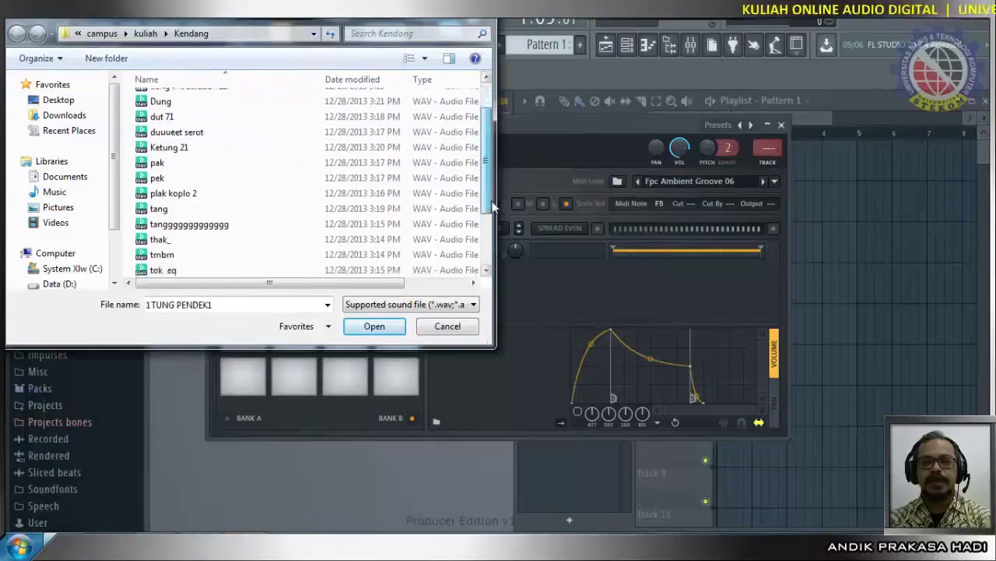
click(165, 246)
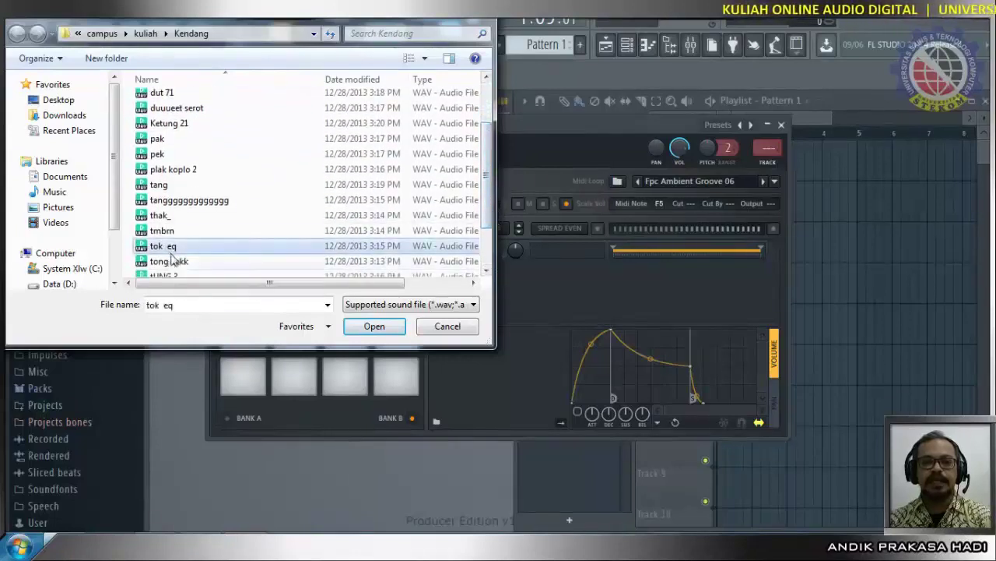
click(169, 261)
click(172, 277)
scroll(175, 265, down, 1)
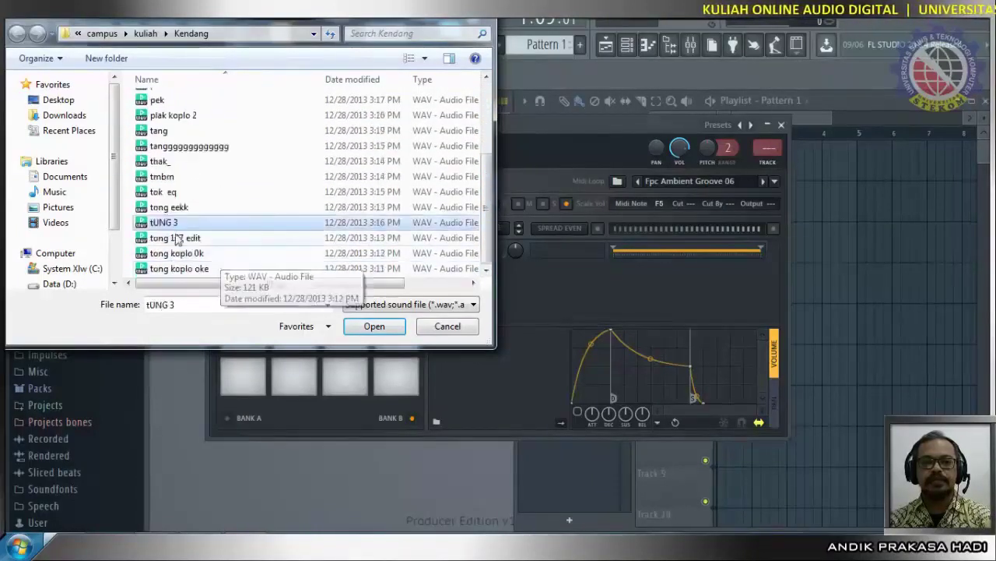
click(175, 238)
click(173, 253)
click(173, 237)
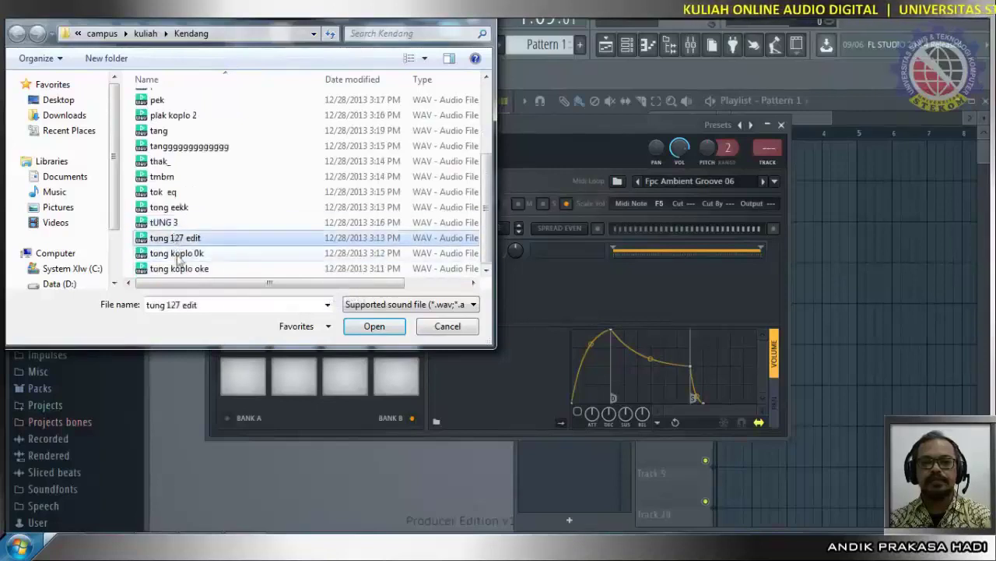
click(174, 253)
click(178, 269)
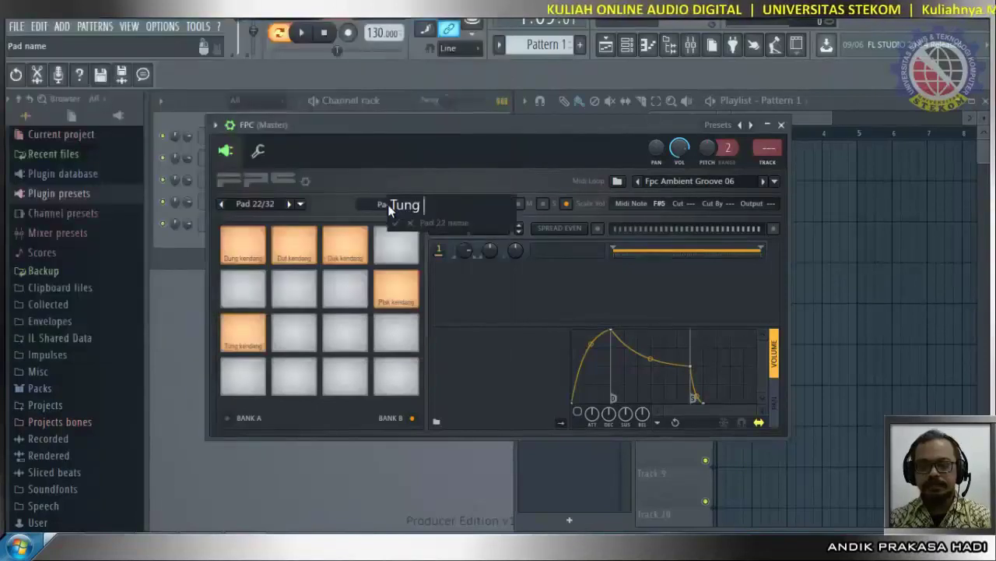
Name pad 22 "Tung panjang" and pad 23 "icikicik kenfdng".
text(pan)
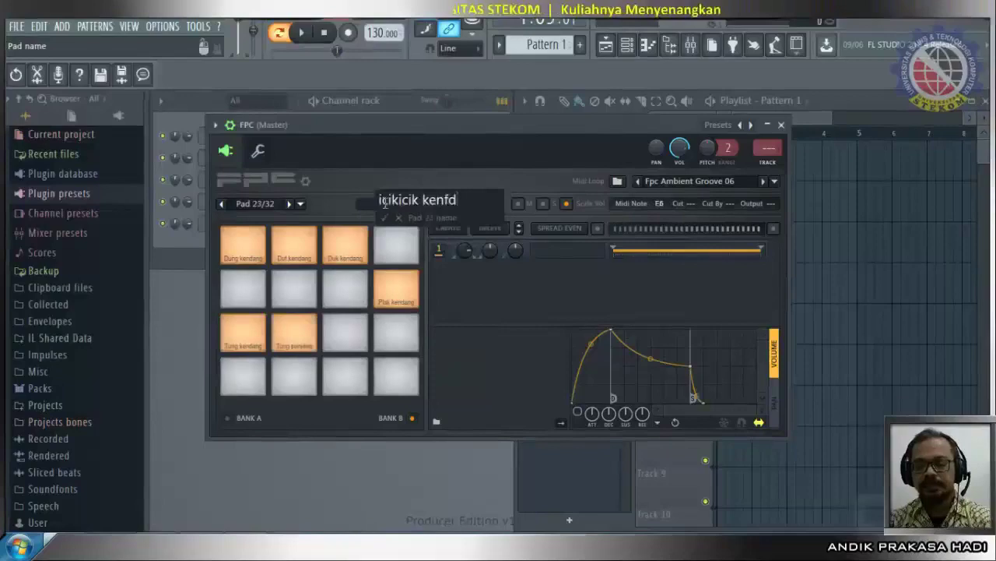
text(ng)
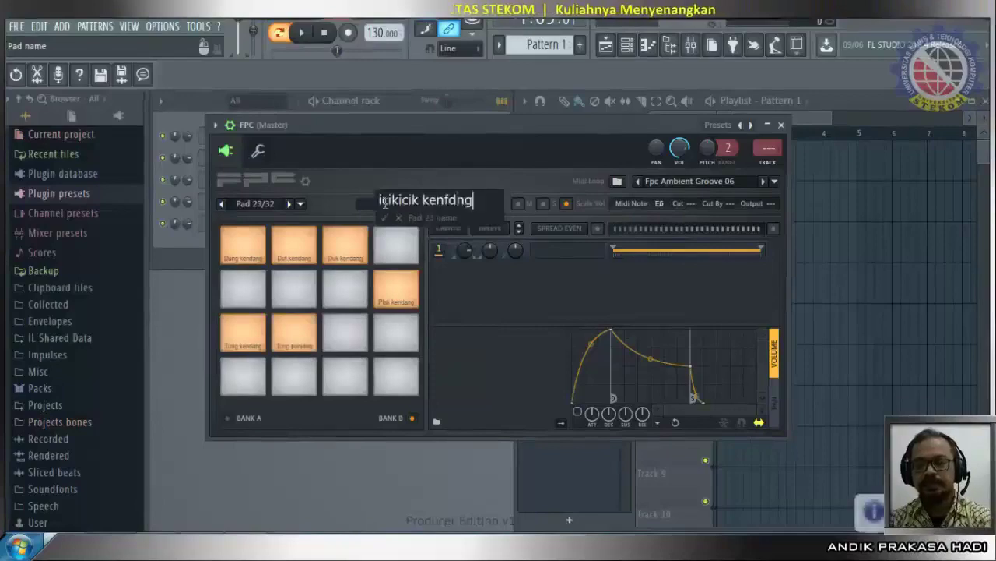
key(Return)
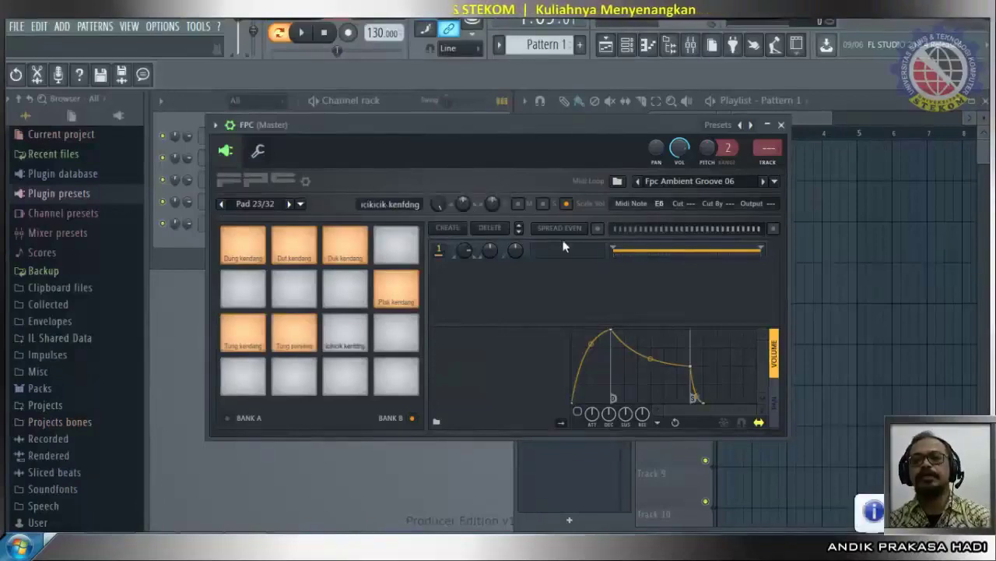
Load the tmbrn sample from the Kendang folder into pad 23's first layer.
right_click(561, 249)
click(602, 264)
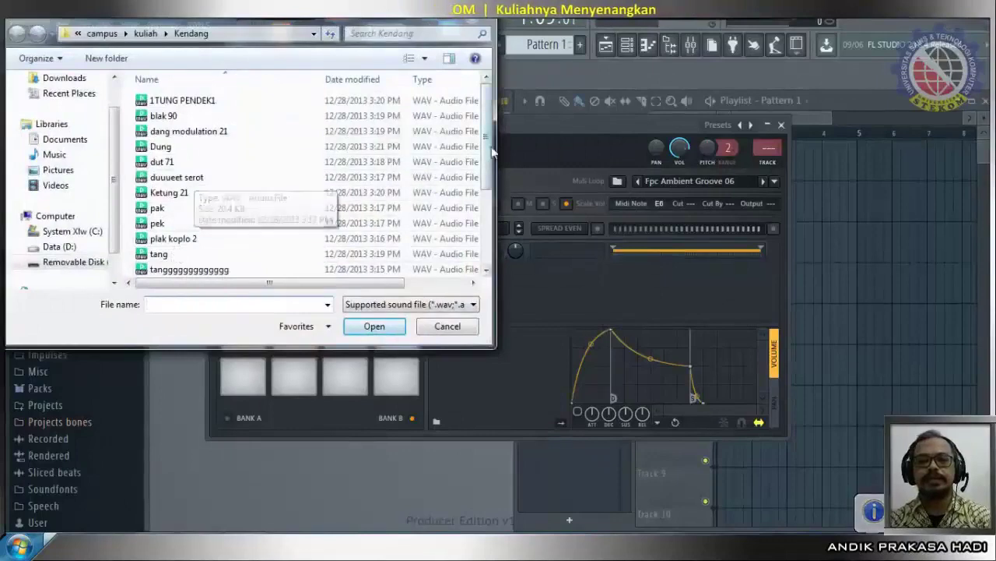
scroll(495, 199, down, 2)
click(170, 227)
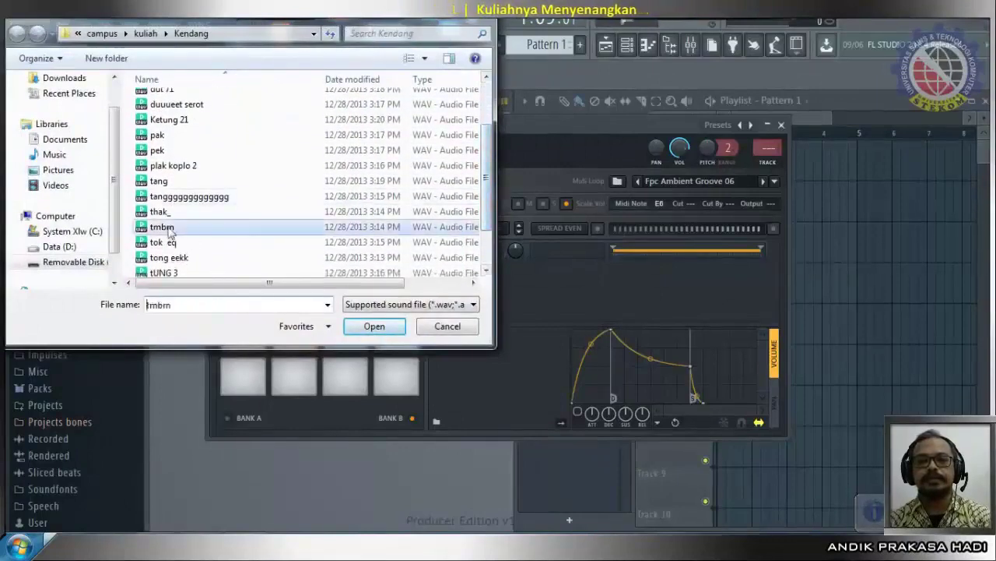
click(370, 327)
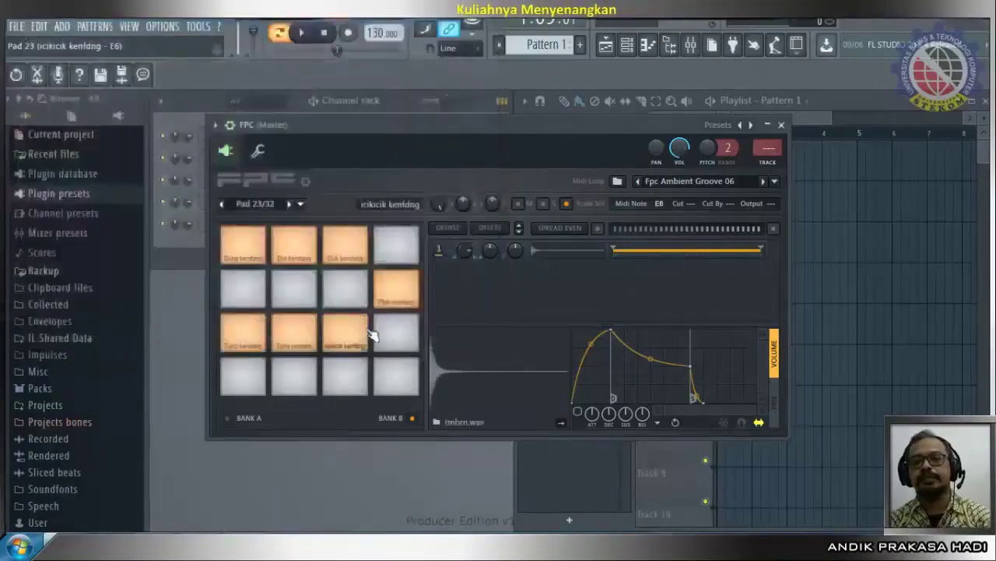
Audition the Dung, Dut, Duk, Plak, Tung, Tung panjang and icikicik kendang pads in Bank B.
click(249, 251)
click(315, 255)
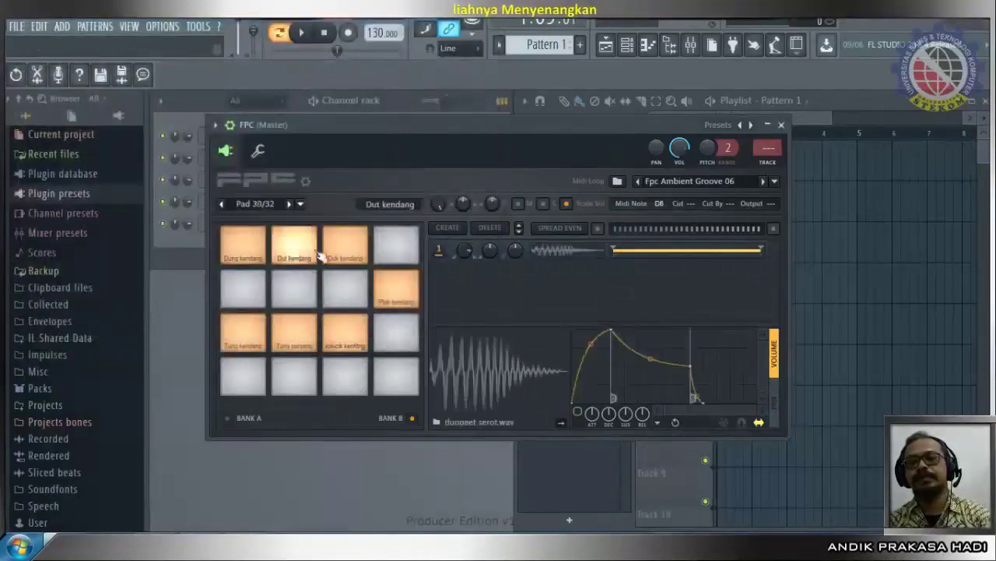
click(355, 264)
click(399, 304)
click(345, 330)
click(295, 336)
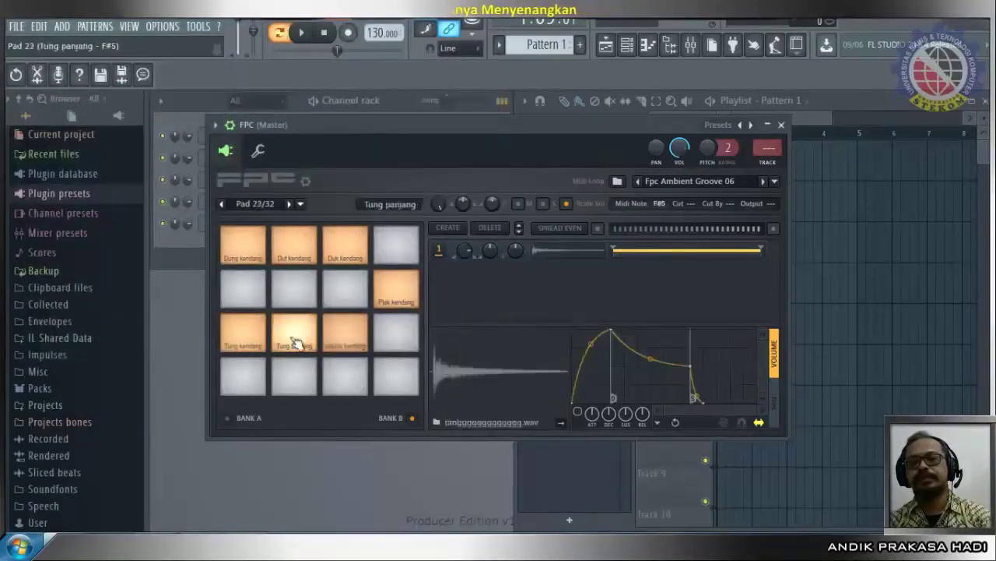
click(238, 336)
click(274, 341)
click(296, 333)
click(344, 329)
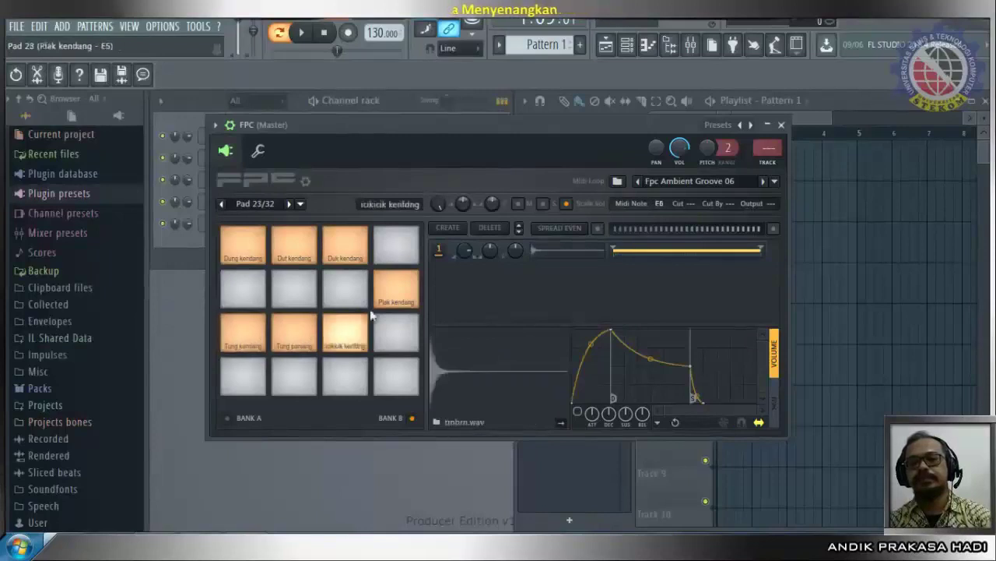
click(396, 288)
click(341, 253)
click(242, 253)
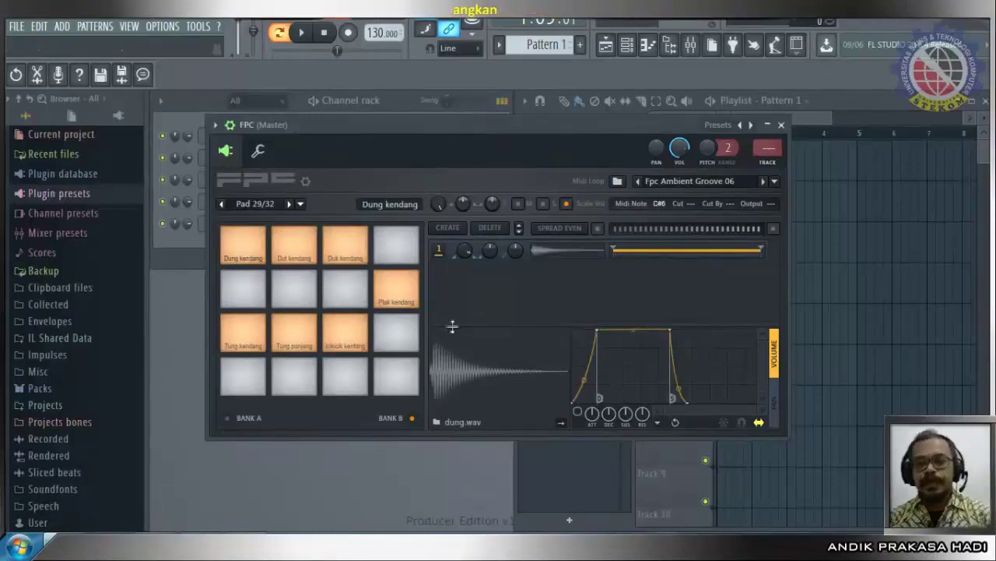
Open FPC's piano roll, examine where the kendang notes sit and audition the Tung, Tung panjang, Duk and Dung keys.
click(216, 126)
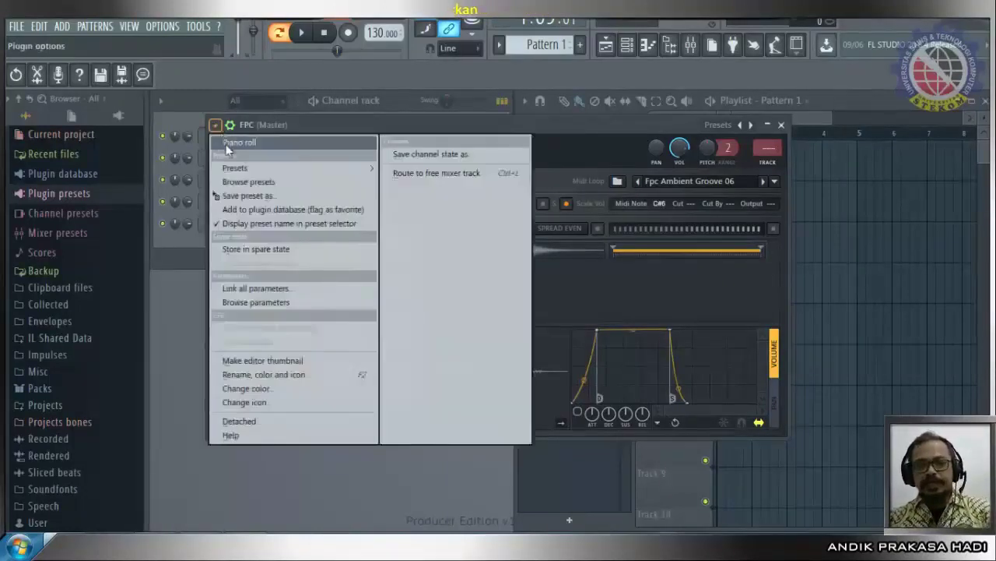
click(233, 140)
scroll(220, 292, down, 4)
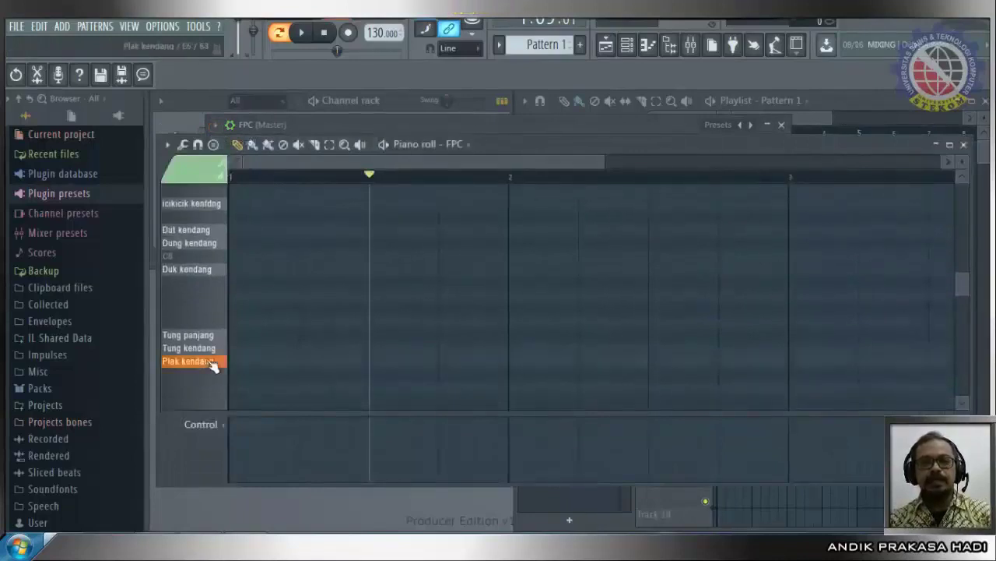
click(220, 351)
click(219, 340)
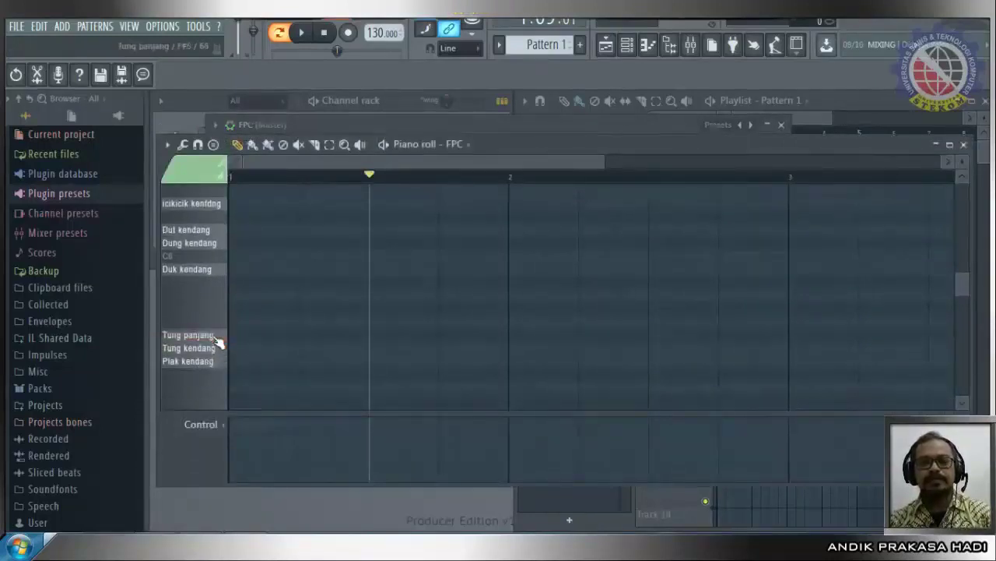
click(217, 271)
click(219, 247)
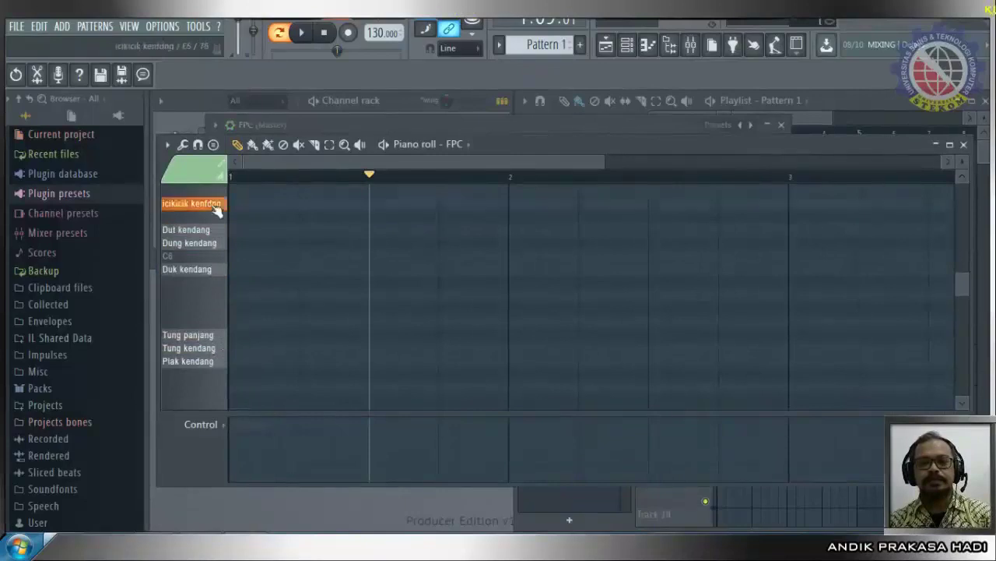
scroll(215, 330, down, 8)
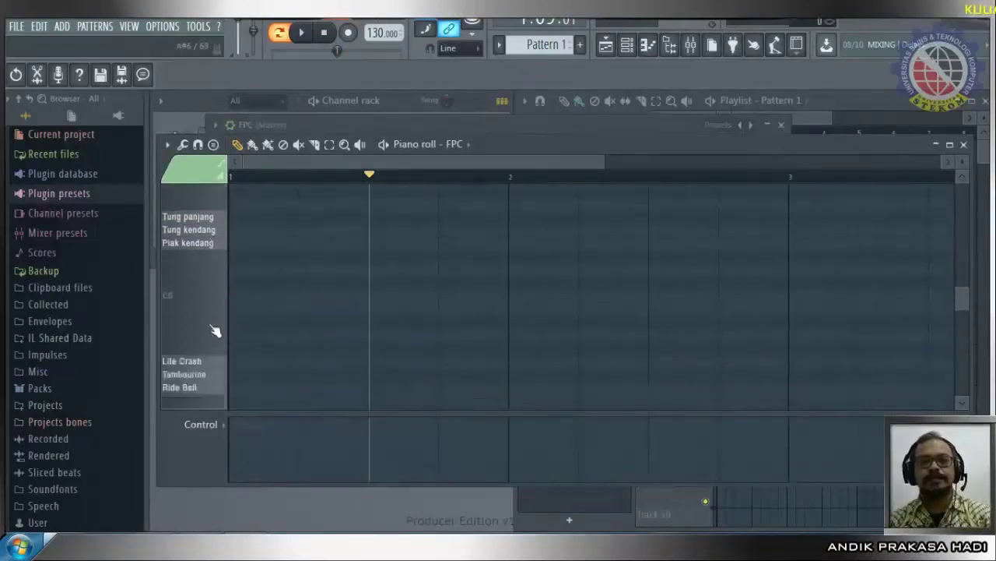
Place one Dung kendang note and one Plak kendang note on the first step of bar 1 in FPC's piano roll.
scroll(216, 331, down, 4)
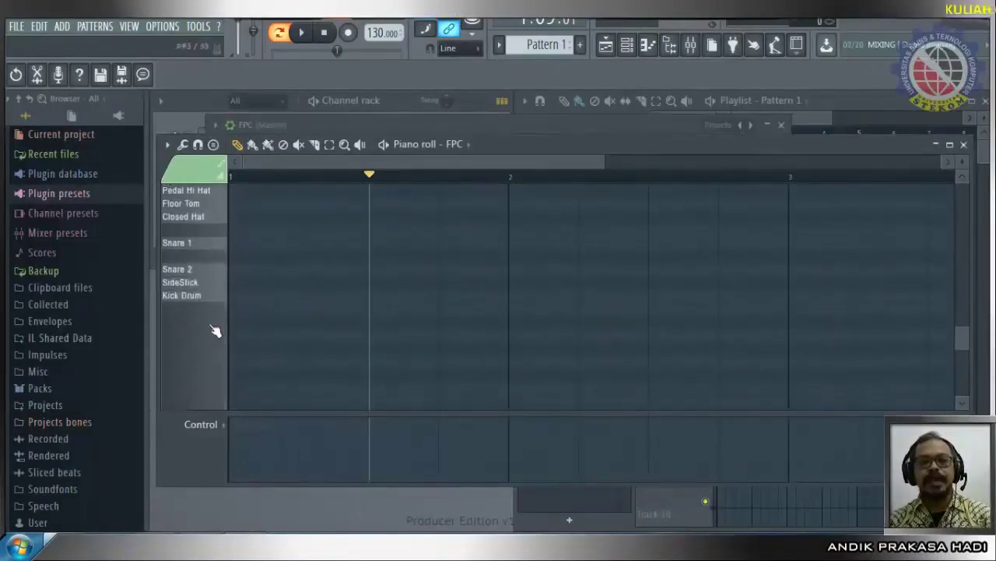
scroll(216, 331, up, 12)
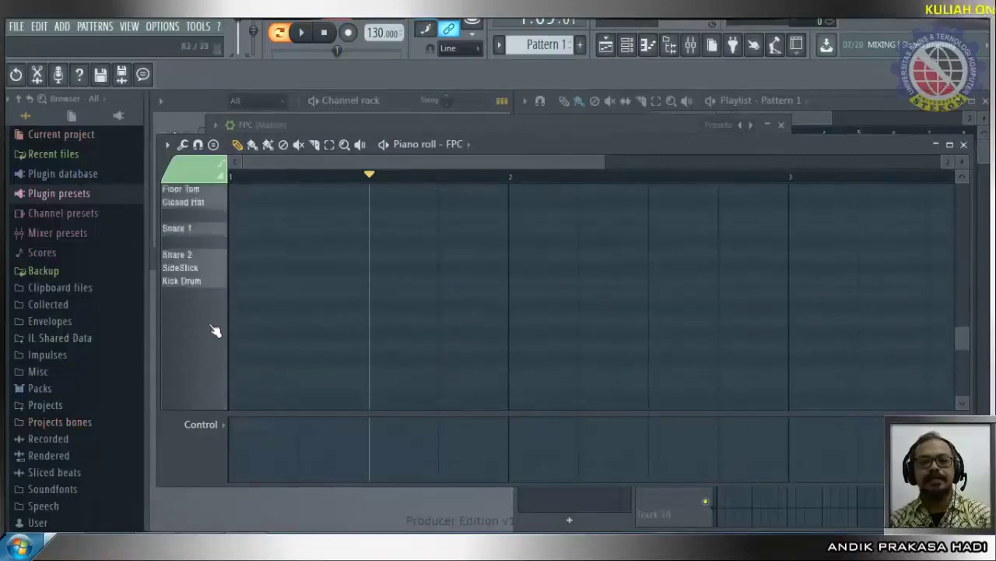
scroll(216, 331, up, 3)
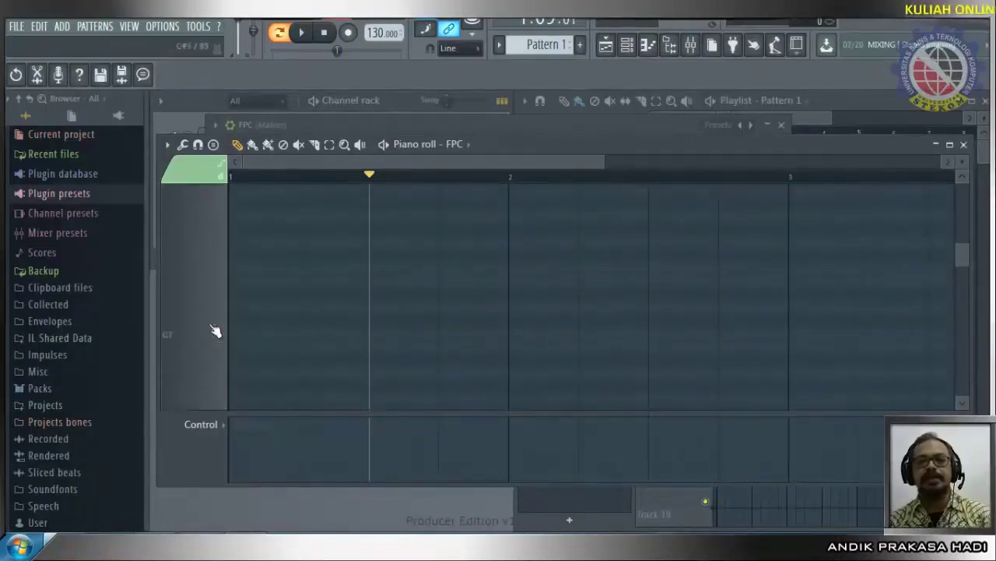
scroll(216, 330, down, 4)
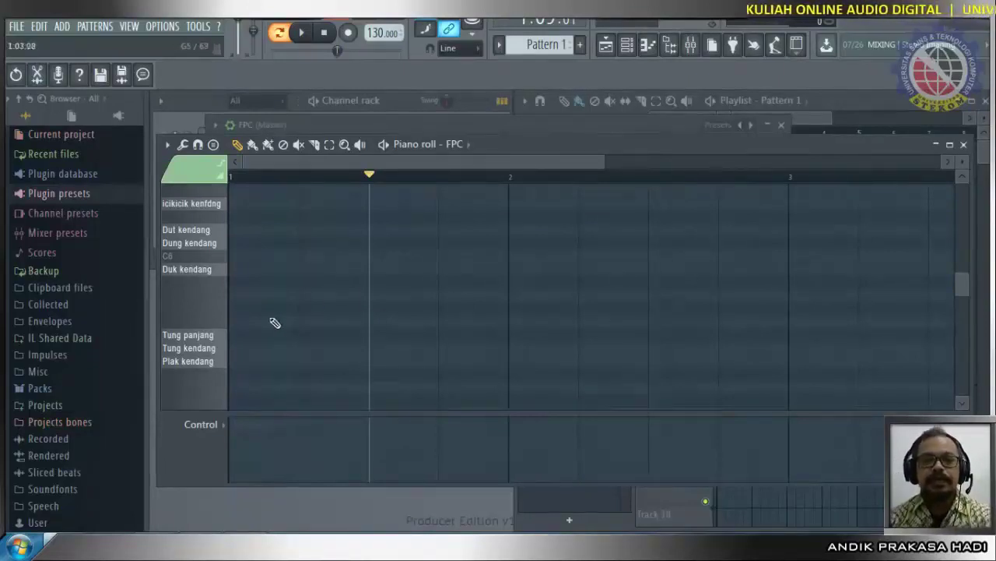
click(233, 243)
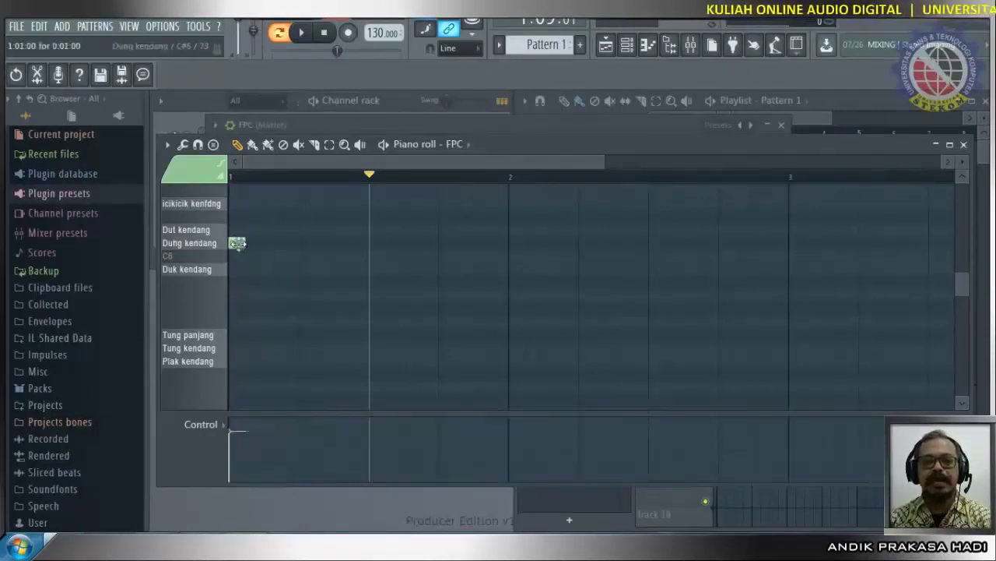
click(235, 361)
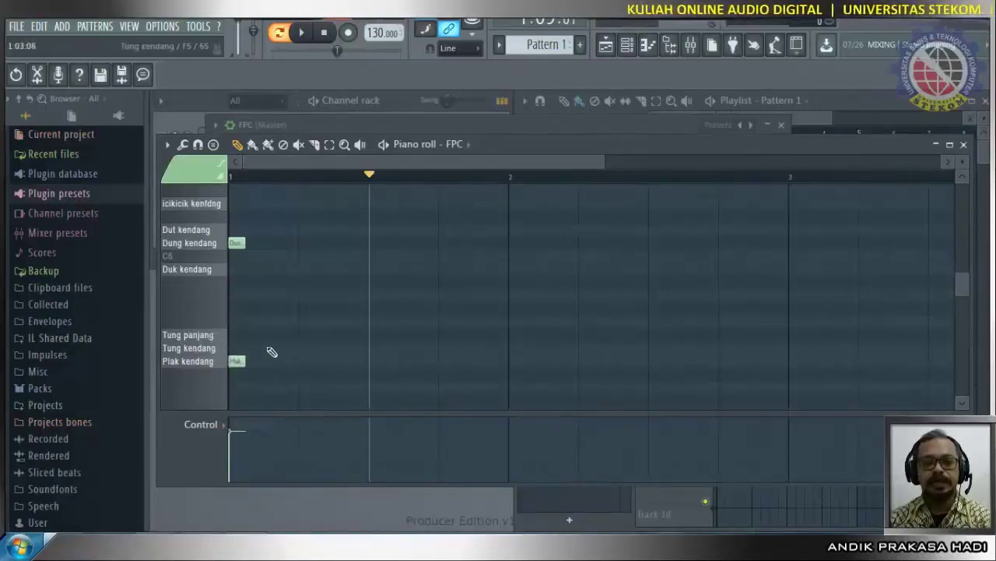
Add Tung kendang notes on steps 3, 7, 11 and 15 of bar 1, and play the pattern from the start.
click(267, 347)
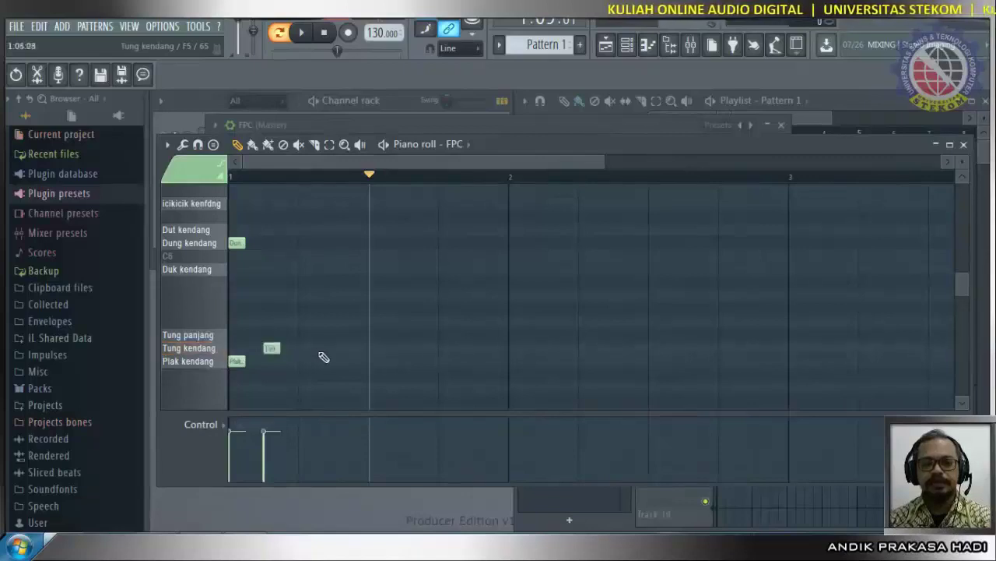
click(351, 348)
click(351, 354)
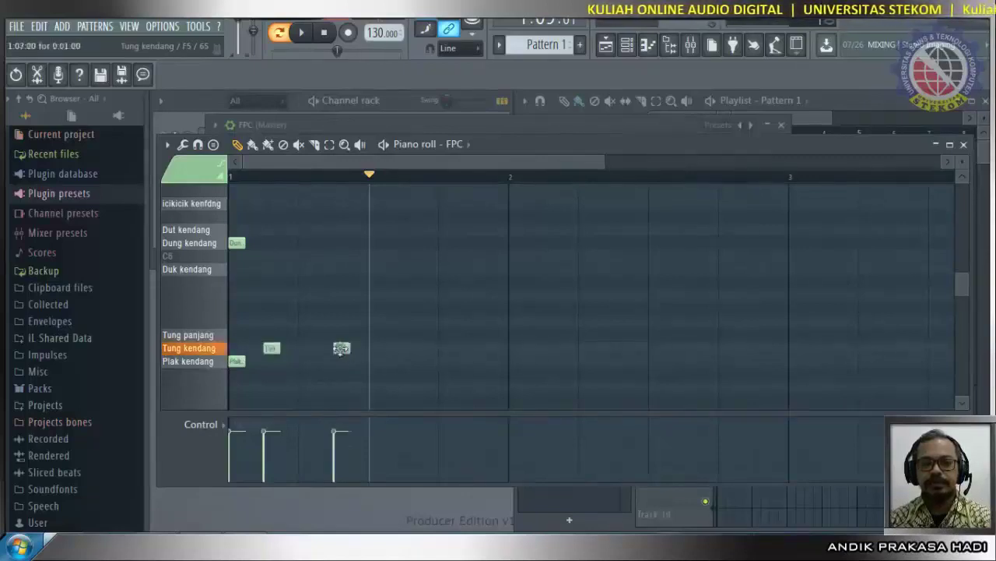
click(405, 350)
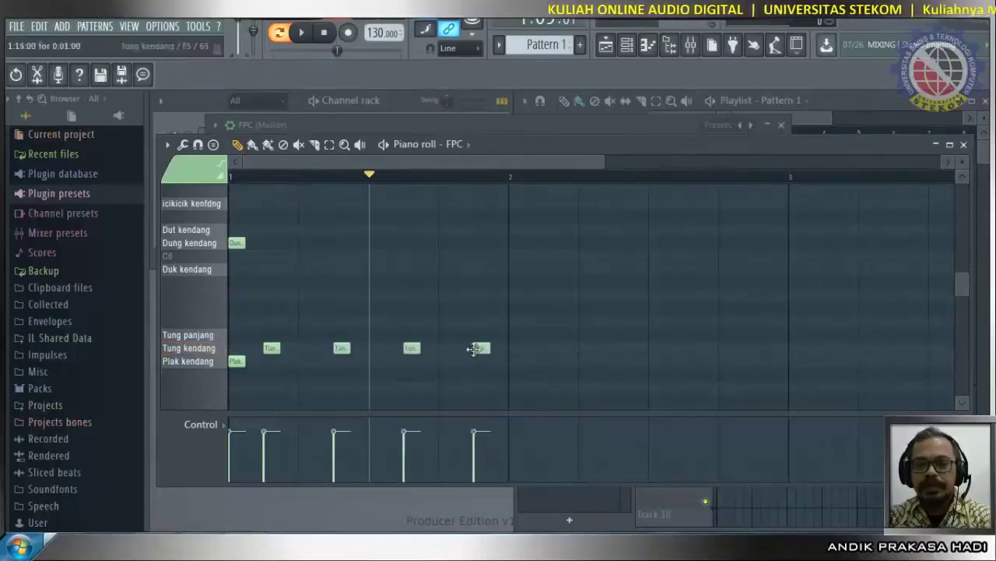
drag(372, 179, 238, 180)
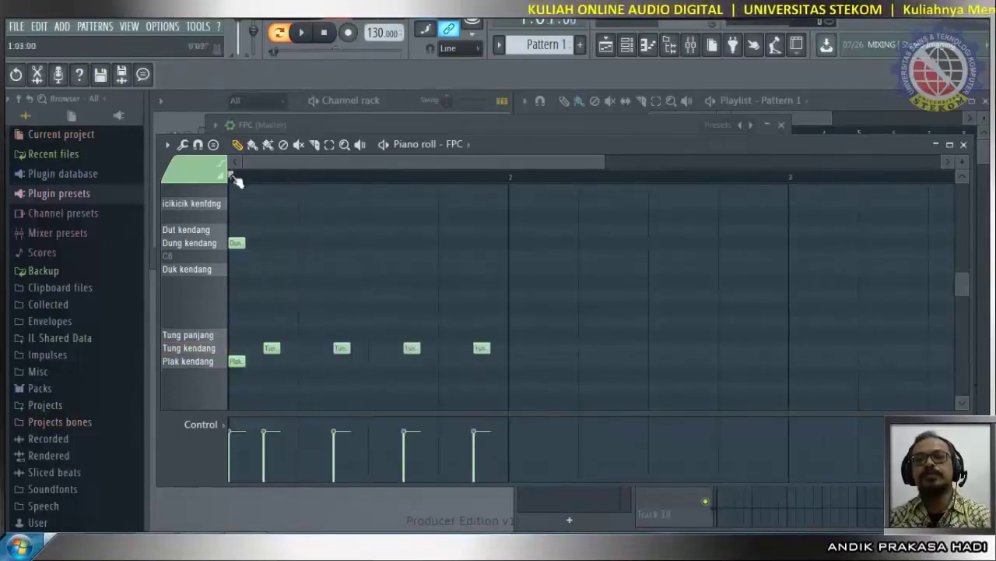
click(306, 40)
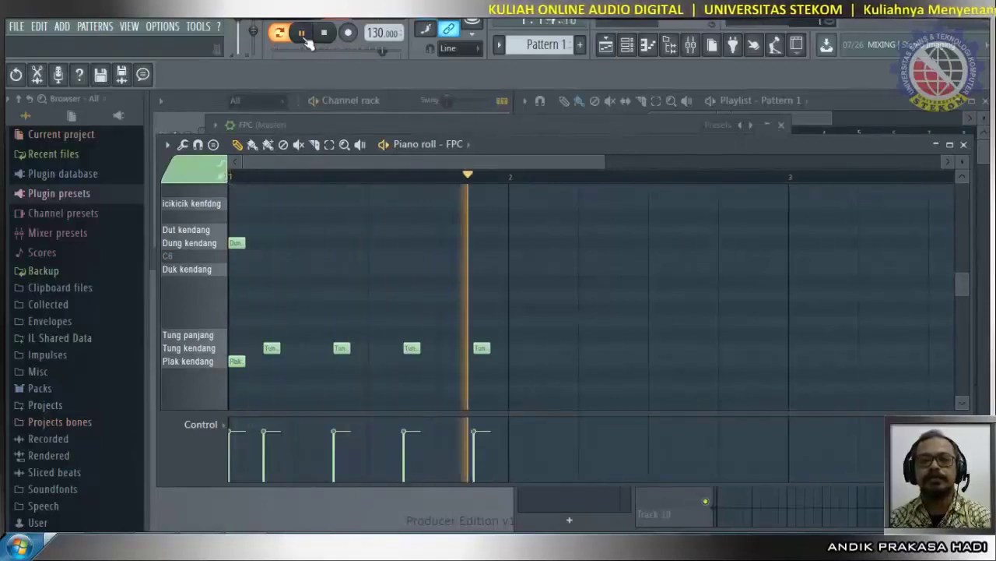
Add a Duk kendang note on step 5 and a Plak kendang note on step 9, and replay the pattern from the start.
click(308, 270)
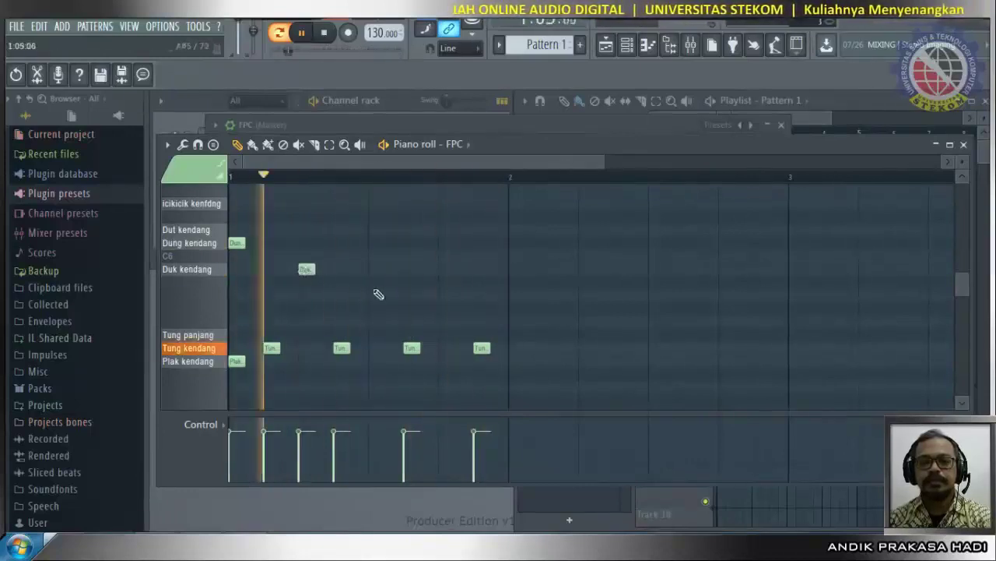
click(376, 361)
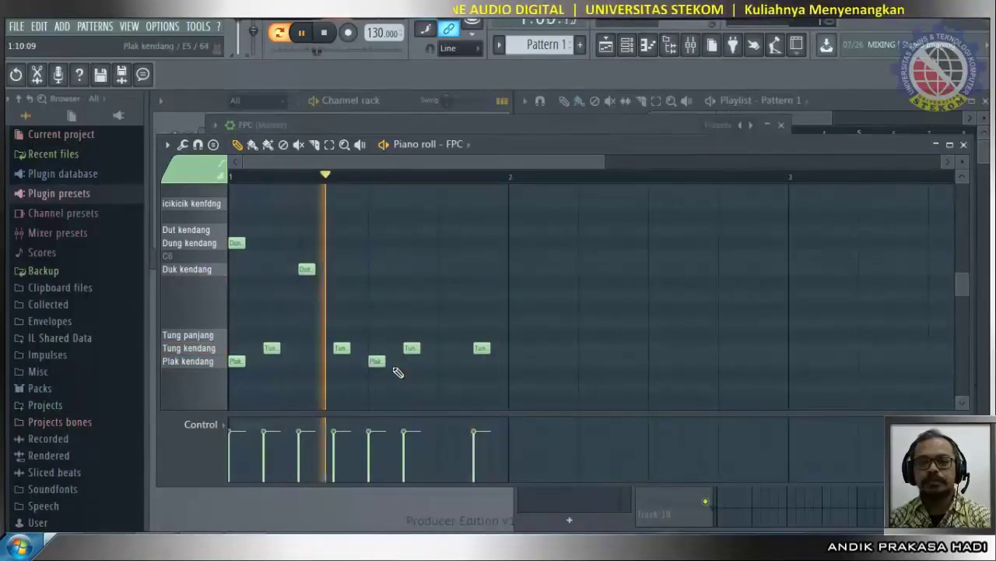
click(441, 362)
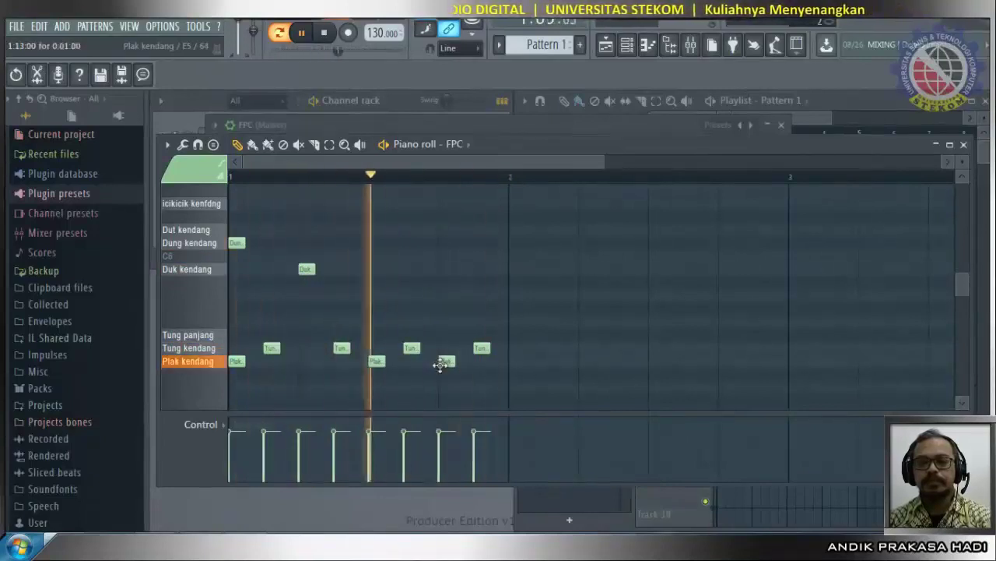
right_click(442, 362)
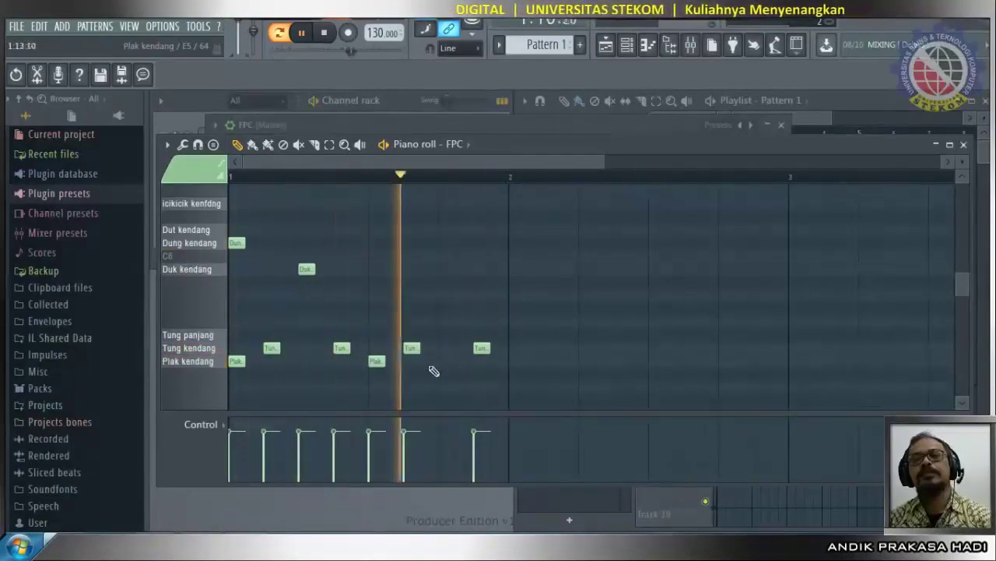
click(325, 35)
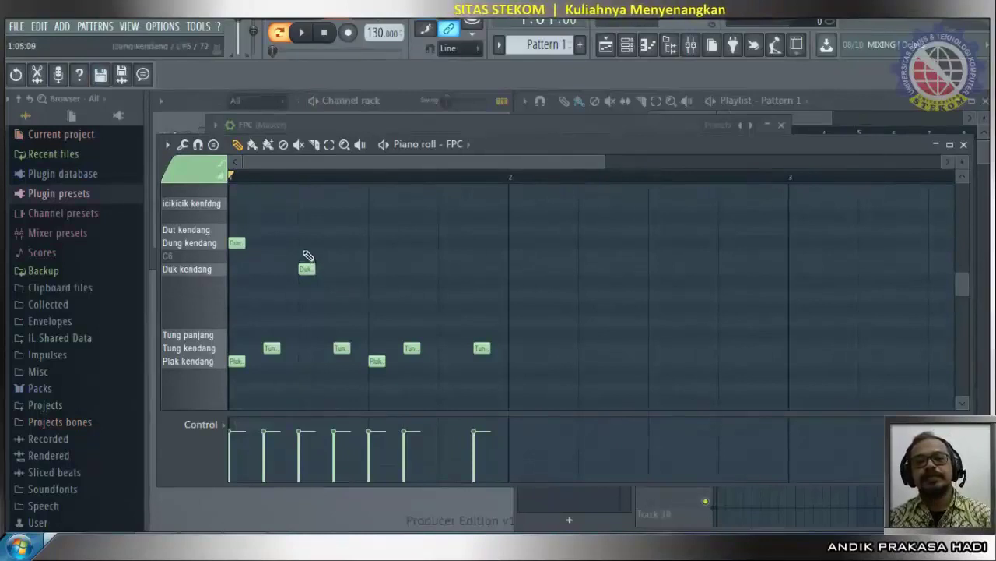
click(302, 33)
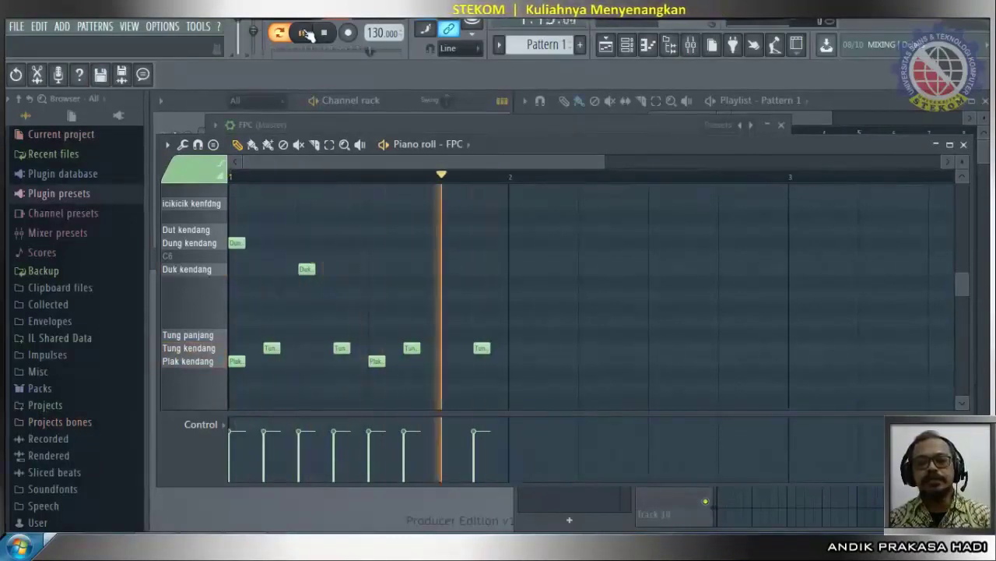
click(372, 231)
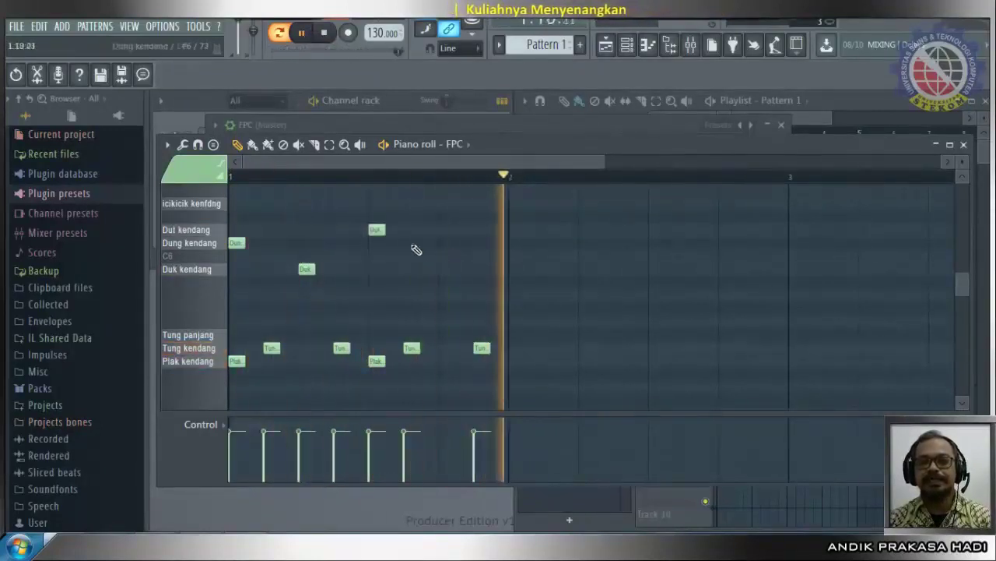
drag(387, 230, 403, 229)
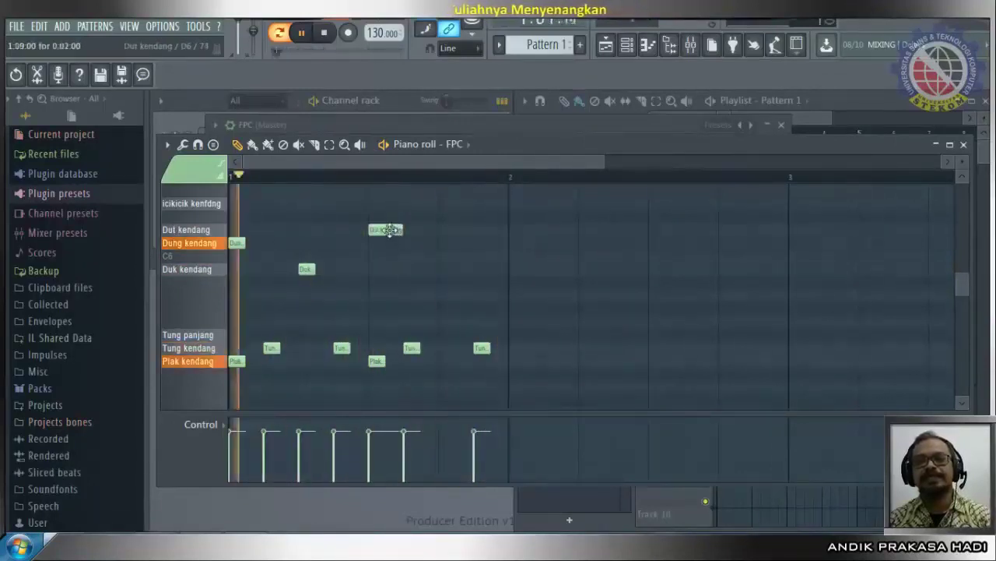
right_click(387, 230)
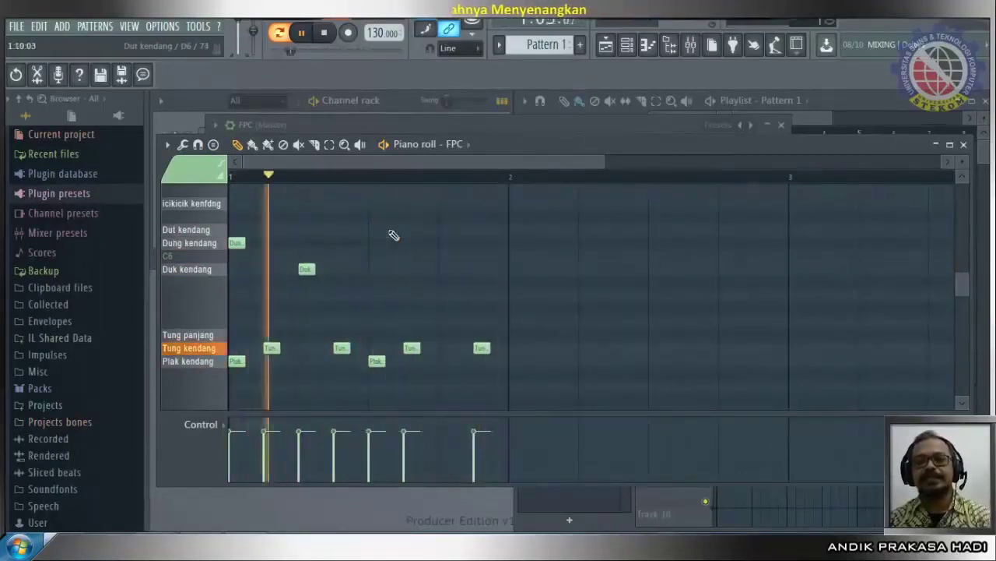
Add one-step Duk kendang notes on steps 9 and 11 of bar 1.
click(378, 269)
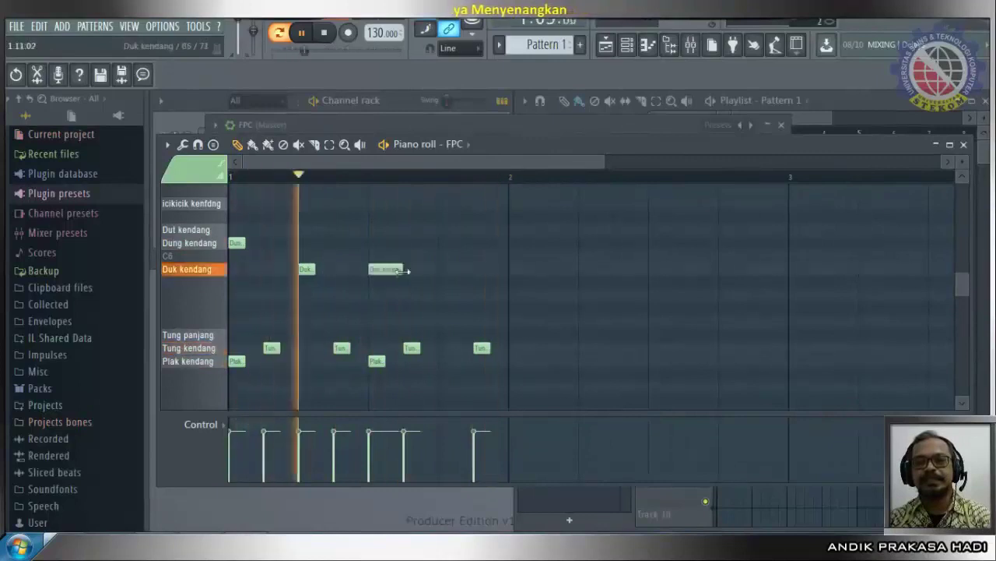
drag(398, 270, 389, 270)
click(406, 270)
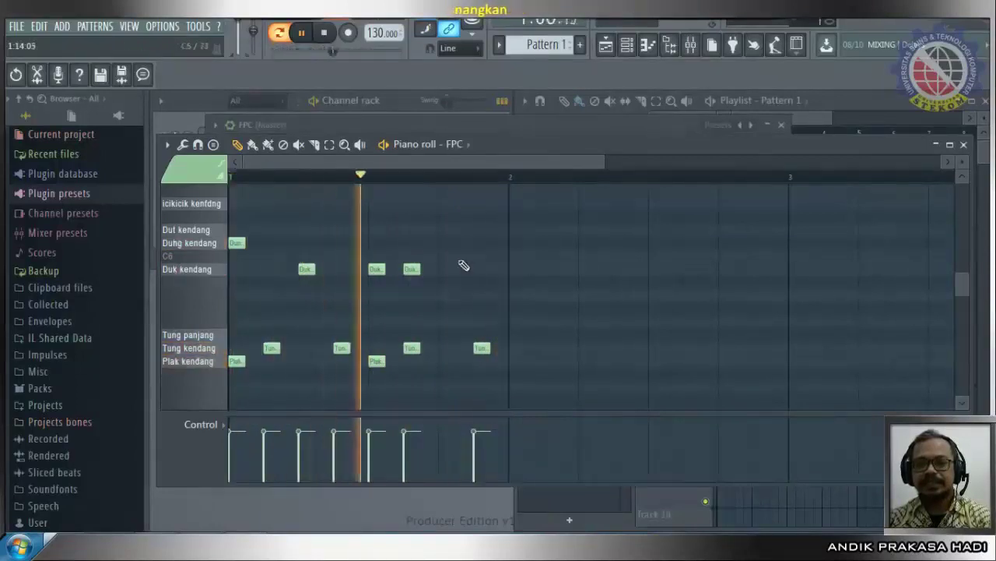
click(458, 230)
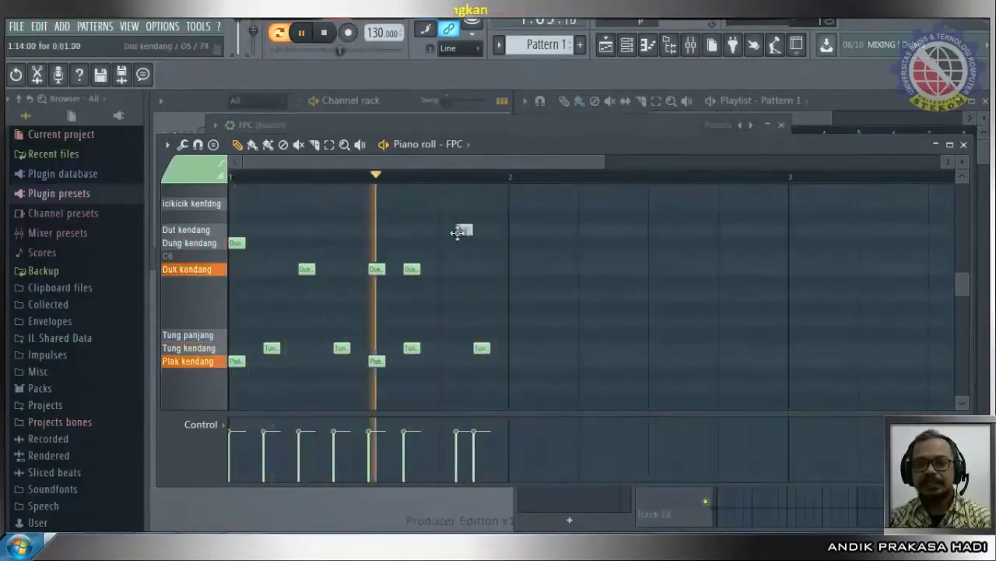
drag(458, 231, 477, 233)
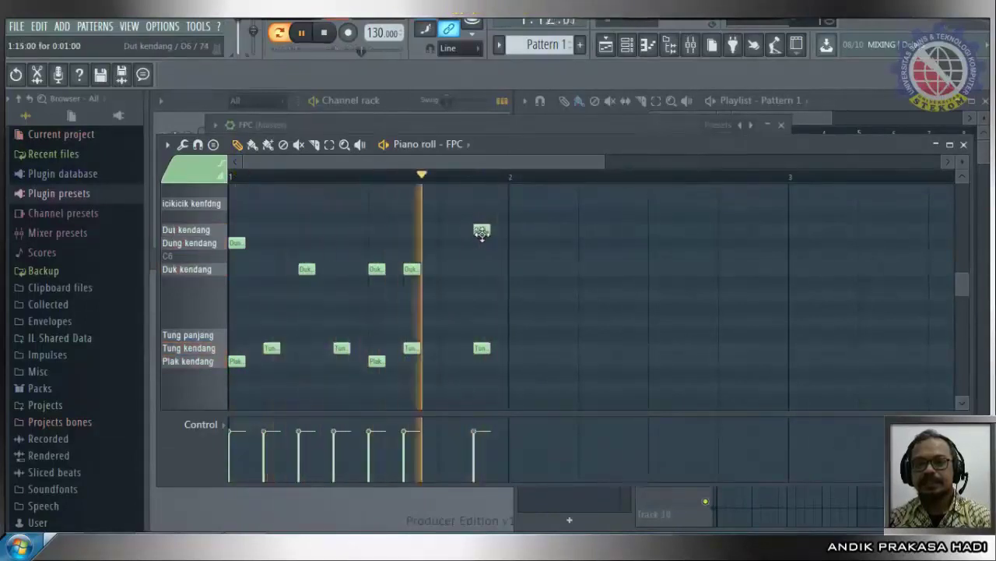
drag(492, 231, 502, 234)
click(327, 36)
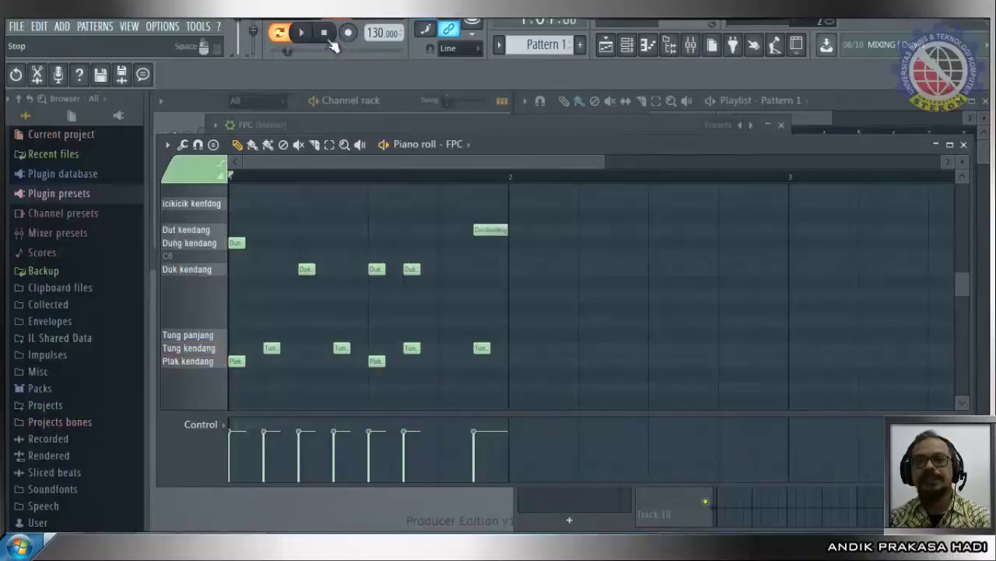
right_click(486, 229)
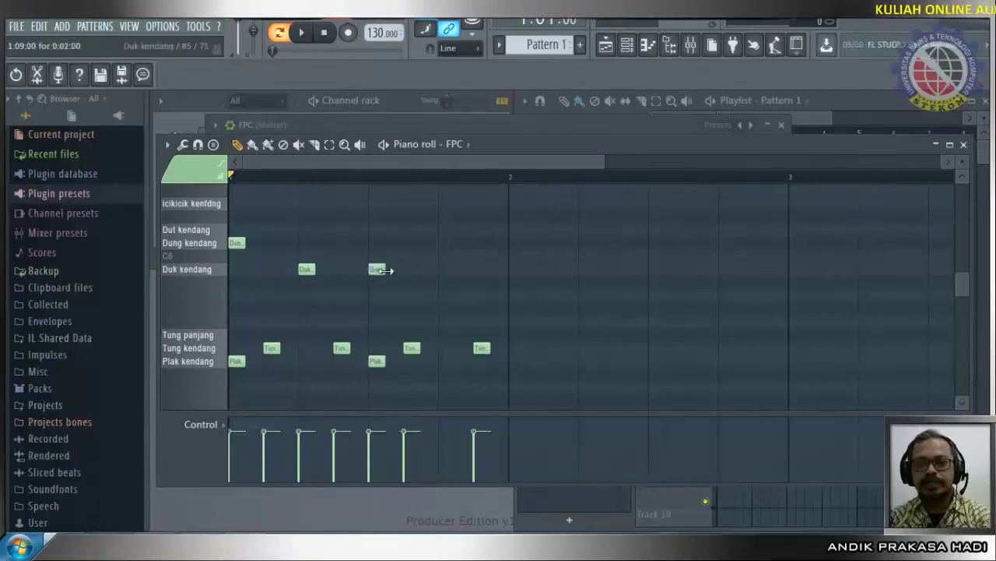
Replace the Duk kendang note on step 11 with a two-step Dut kendang note, and listen to the pattern.
click(411, 230)
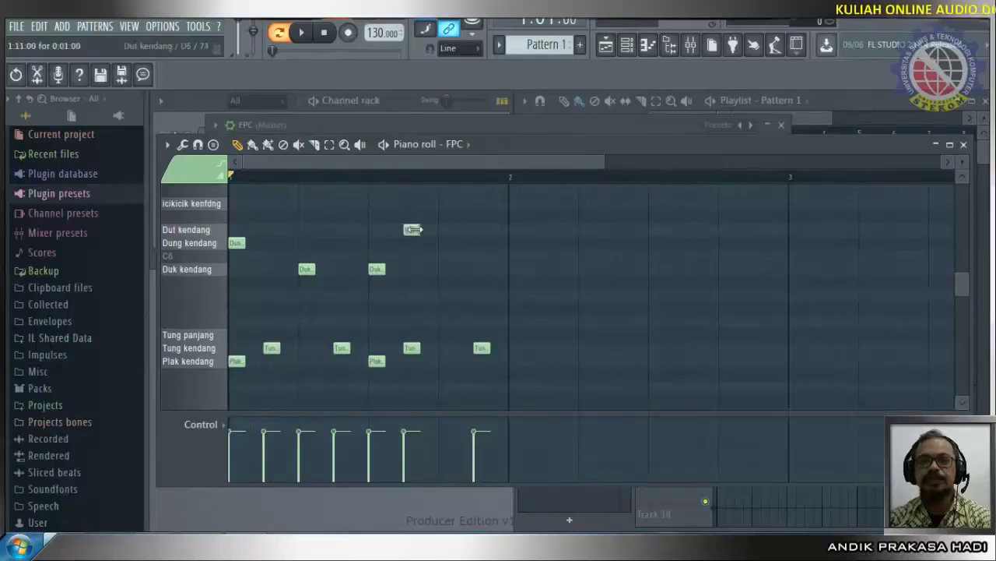
click(300, 32)
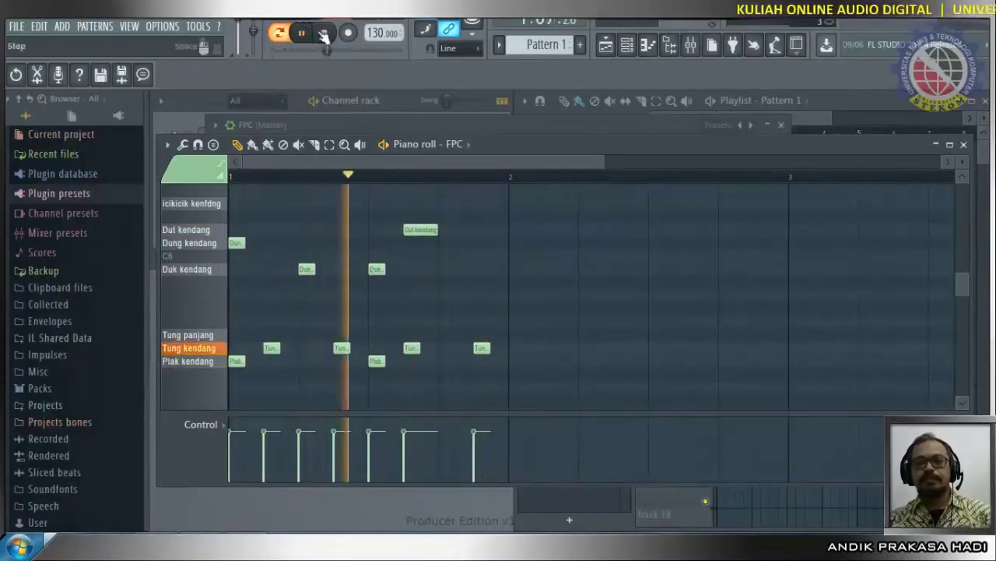
key(space)
Move the second Duk kendang note to step 11 and the Dut kendang note to step 13, and listen to the pattern.
click(395, 270)
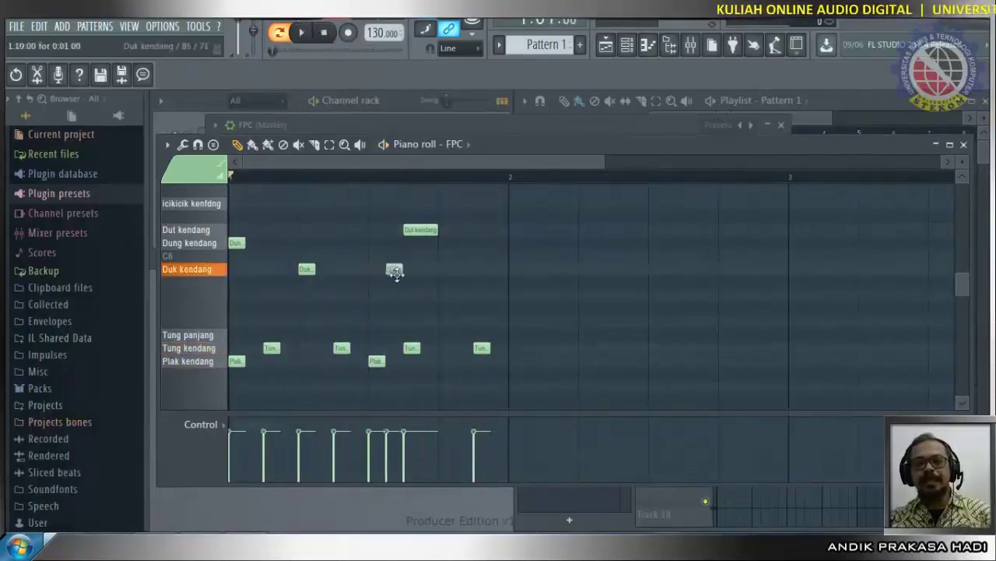
drag(413, 233, 448, 239)
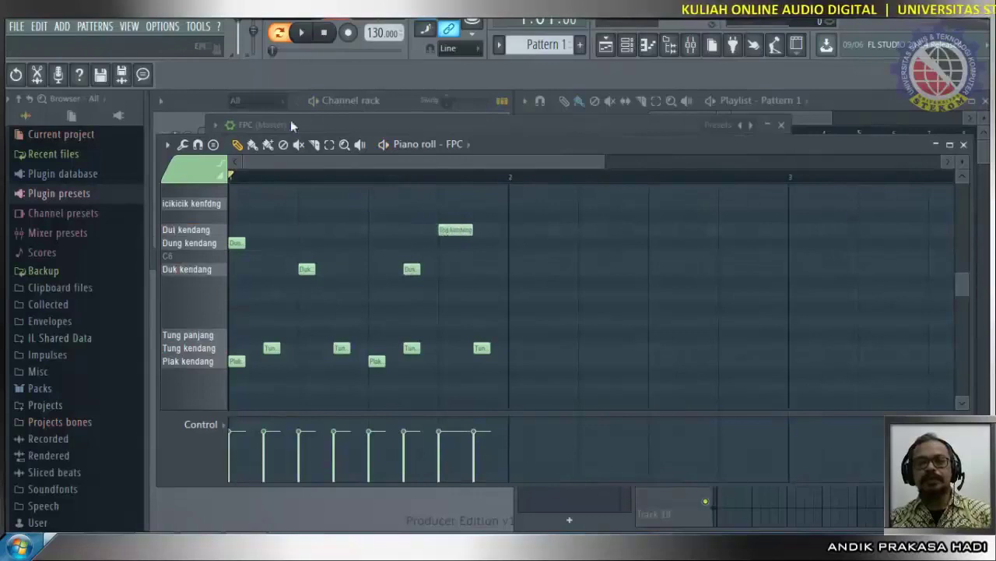
click(302, 33)
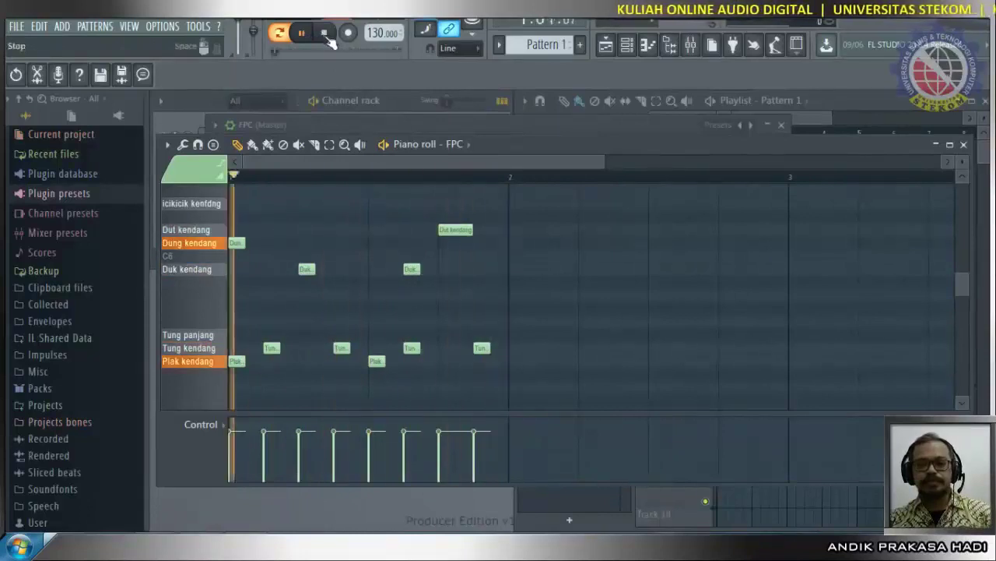
click(326, 35)
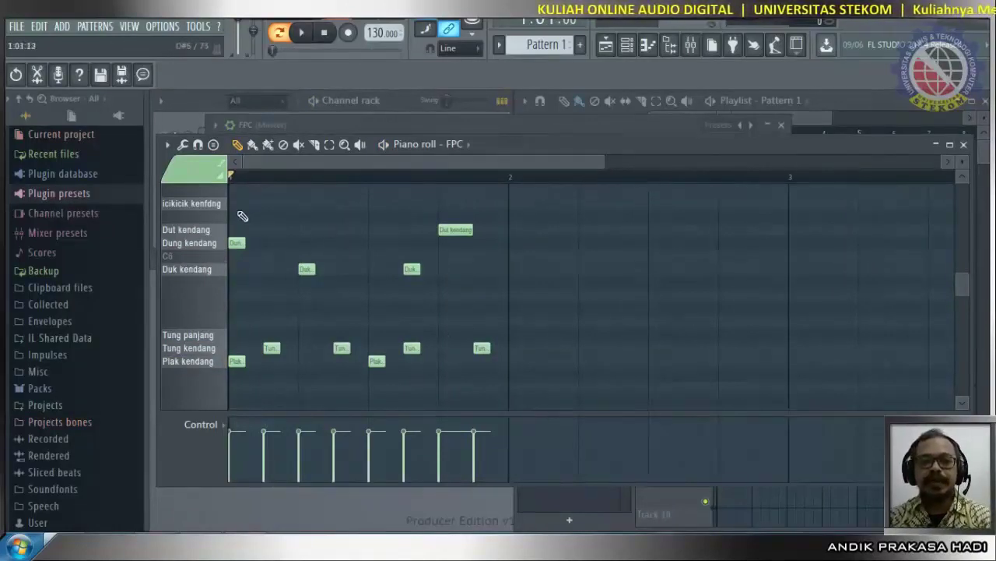
Add one-step icikicik kenfdng notes on steps 1, 5, 9 and 13 of bar 1.
click(239, 206)
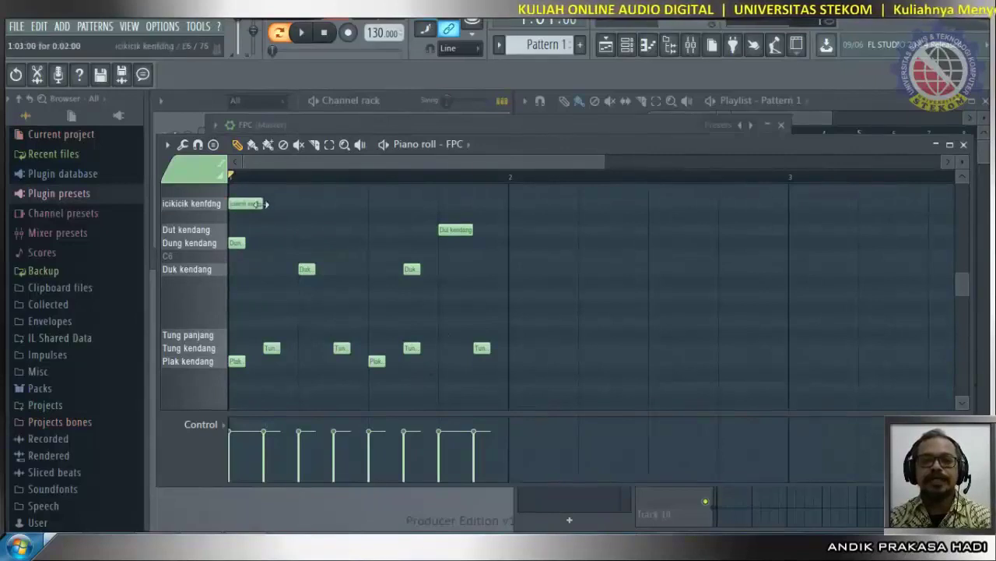
click(303, 205)
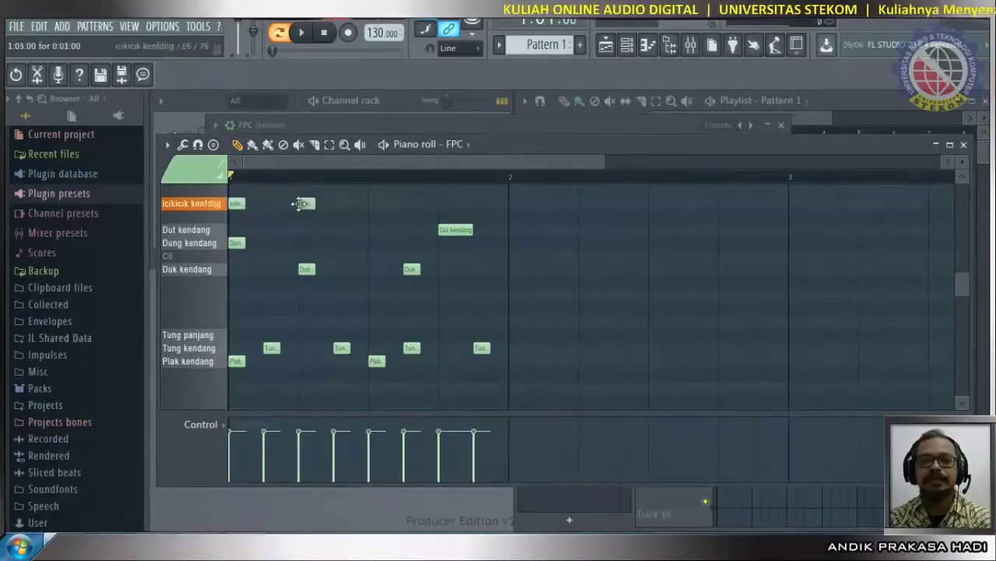
click(374, 205)
click(443, 204)
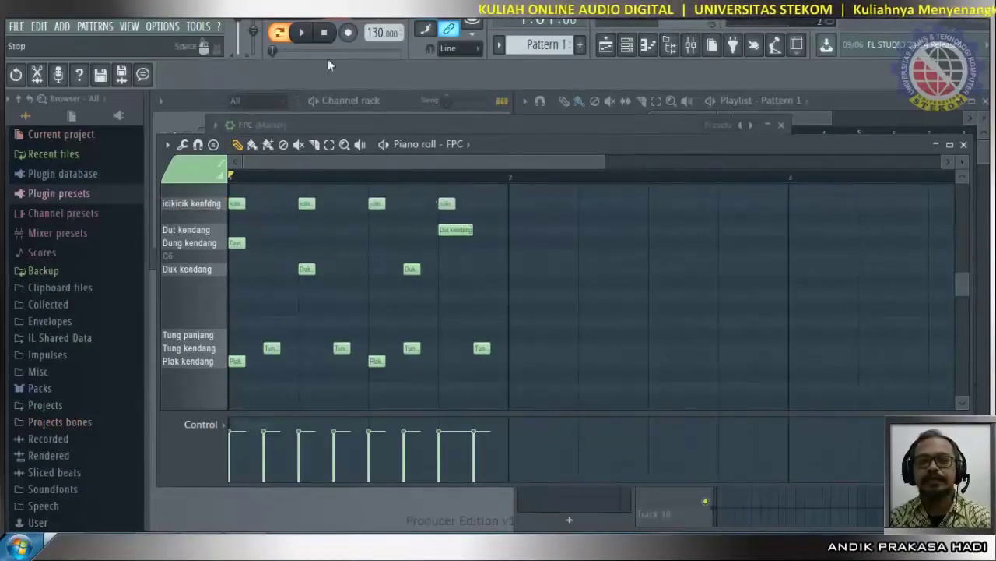
Add a one-step icikicik kenfdng note on step 11 of bar 1 while listening to the pattern.
click(303, 34)
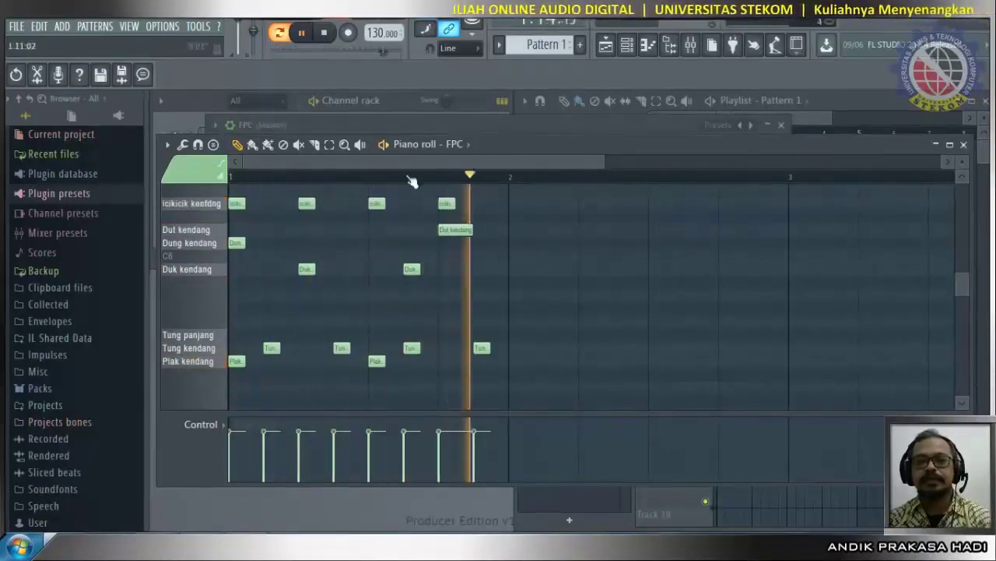
click(410, 204)
click(480, 204)
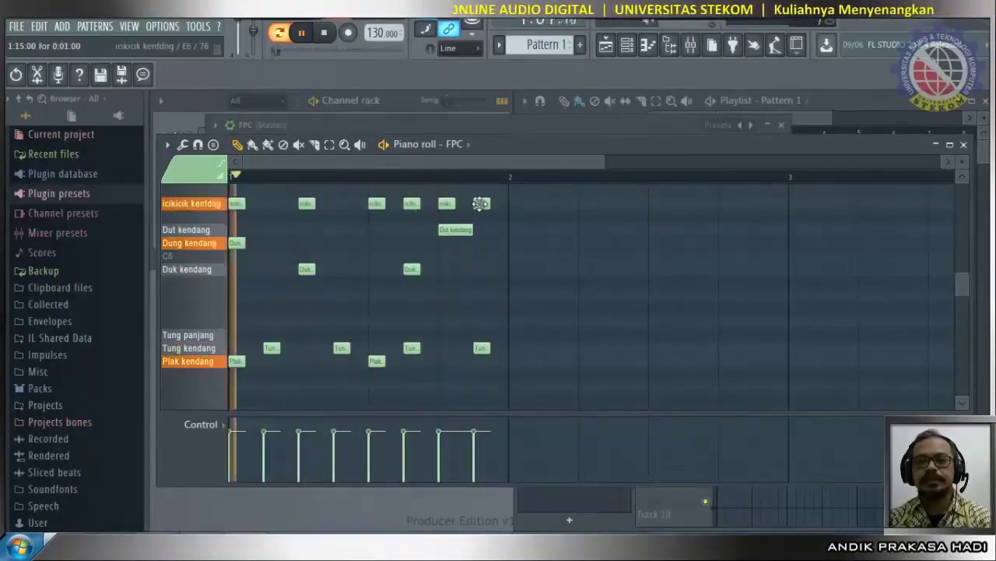
right_click(480, 204)
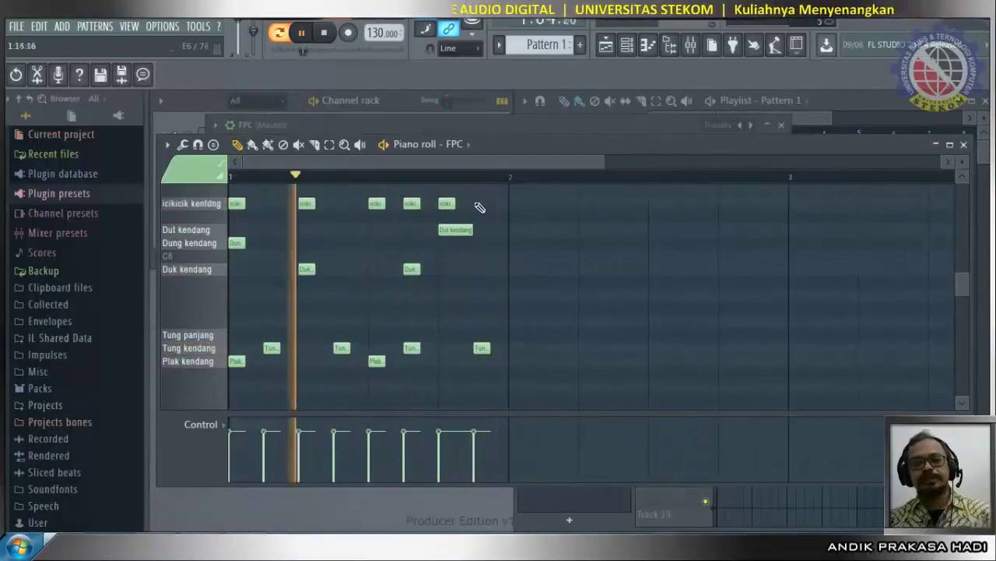
click(323, 34)
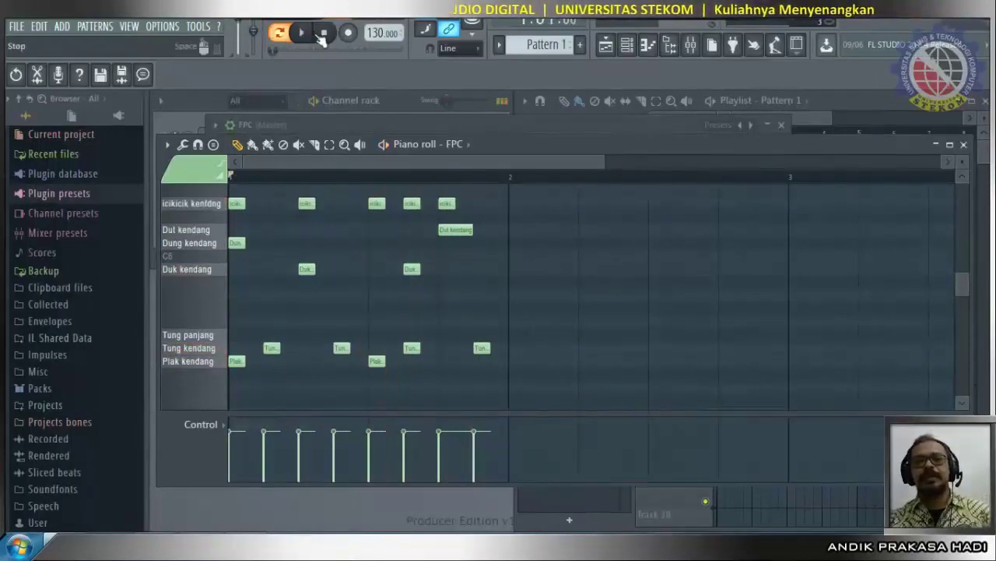
Close the piano roll and the FPC window, and rename Pattern 1 as Kendang 1.
click(965, 145)
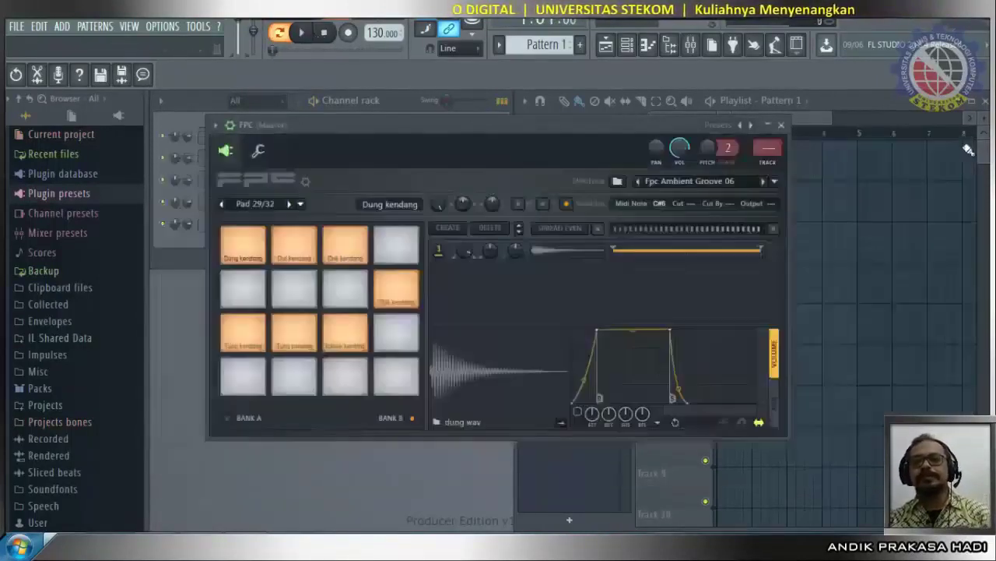
click(782, 126)
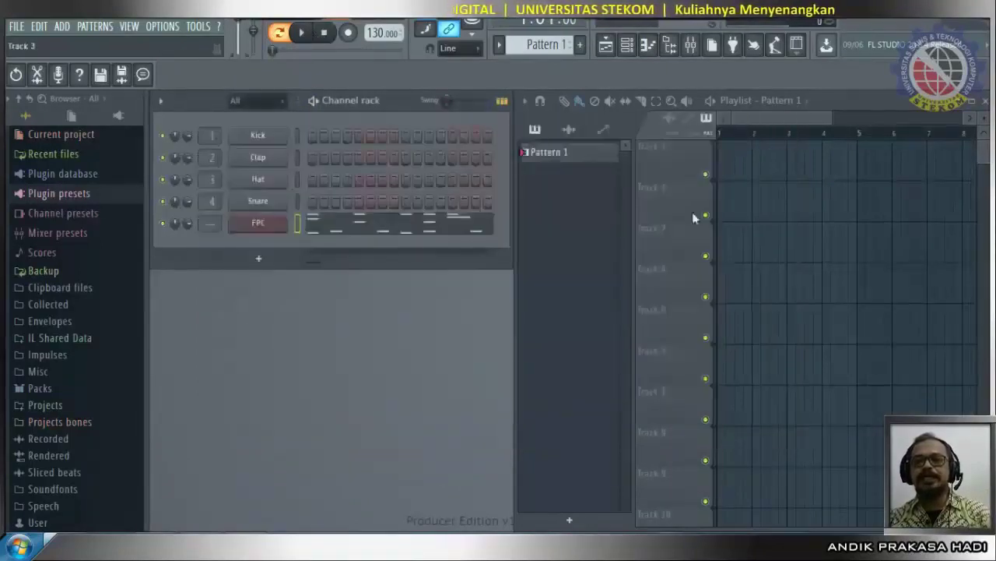
right_click(553, 159)
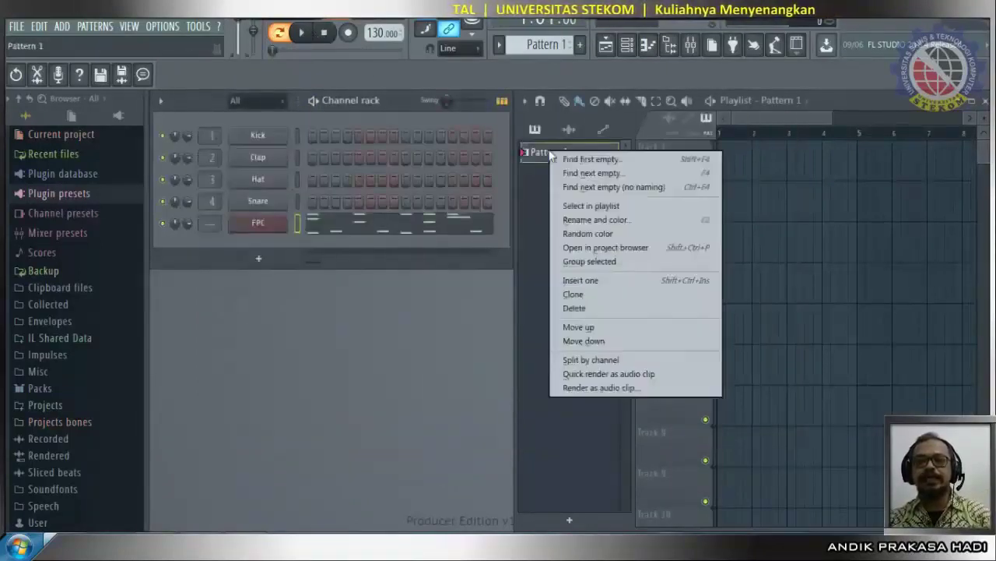
click(611, 220)
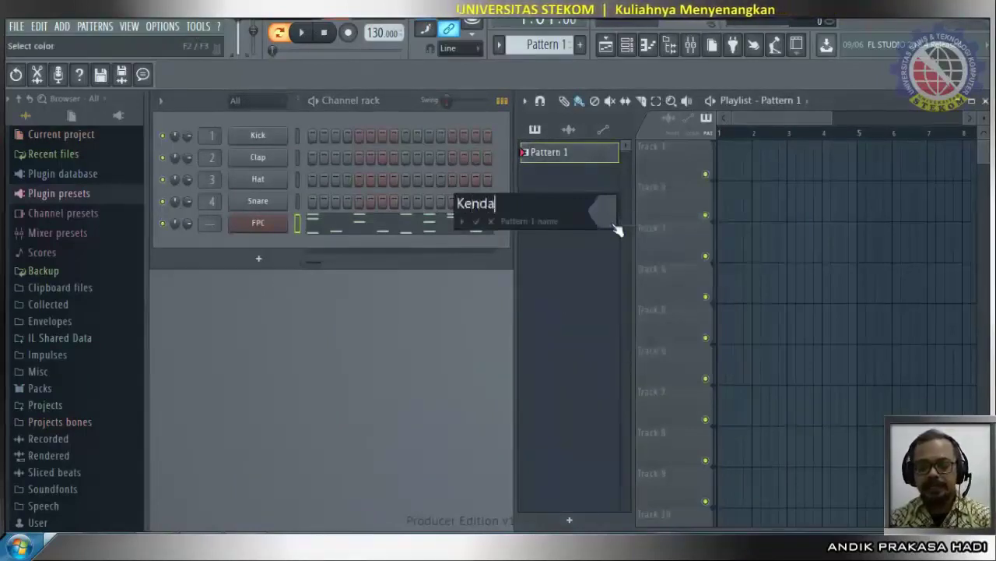
key(Return)
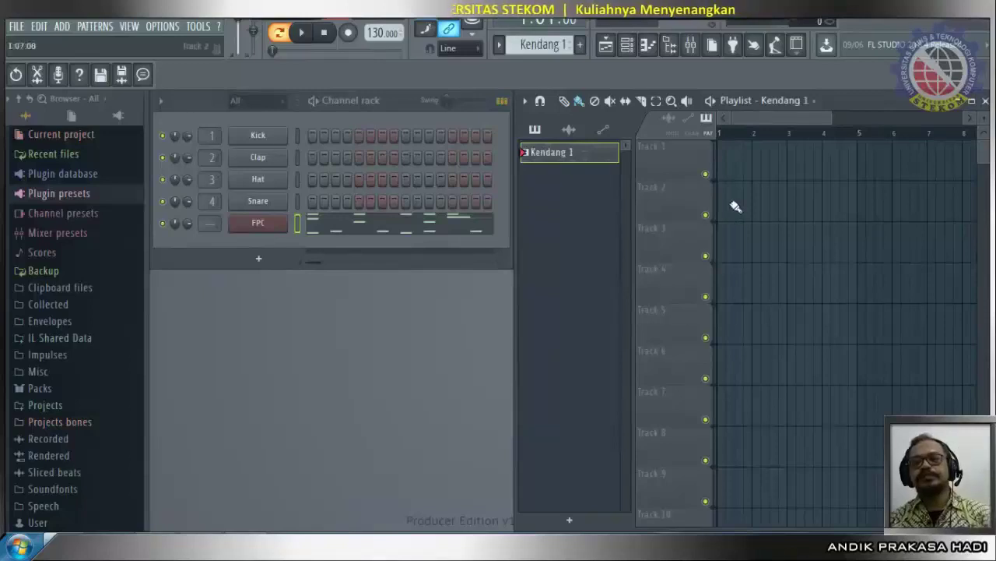
click(726, 171)
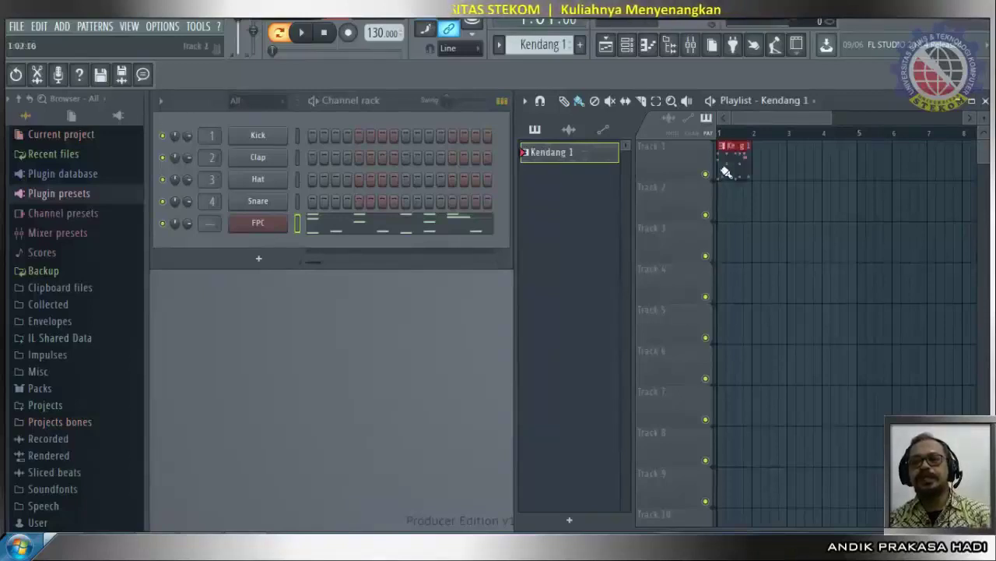
click(762, 171)
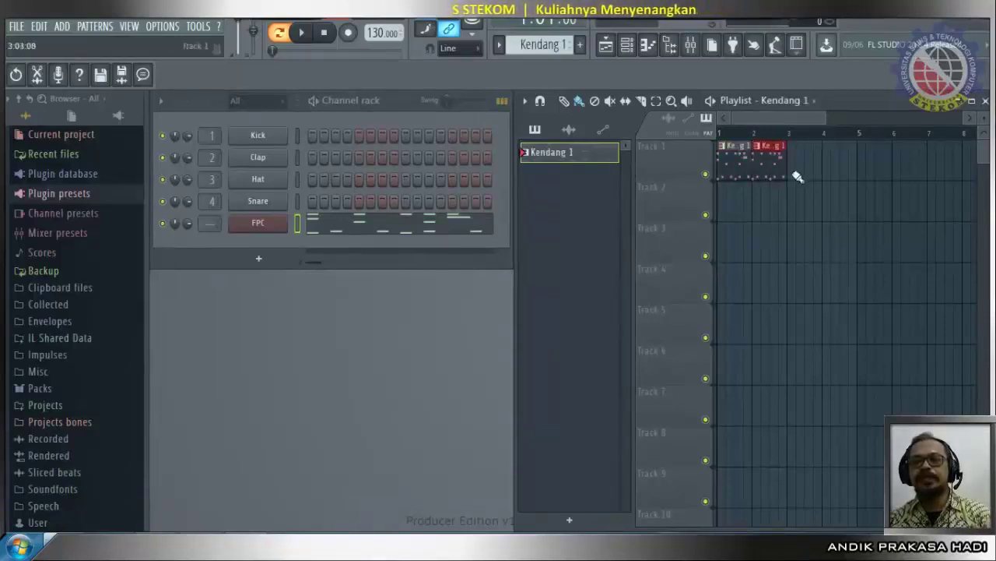
click(796, 173)
right_click(812, 151)
right_click(773, 152)
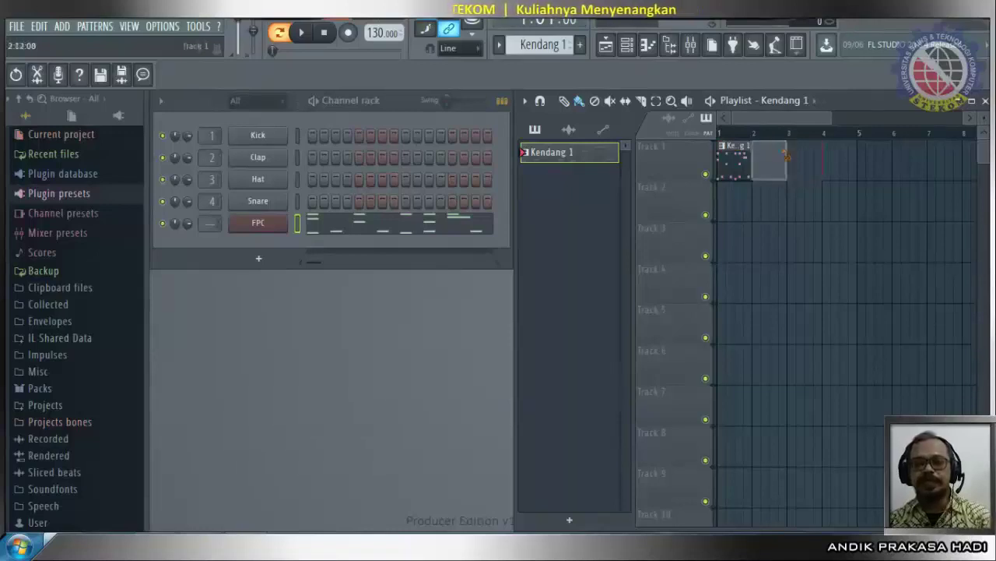
right_click(731, 153)
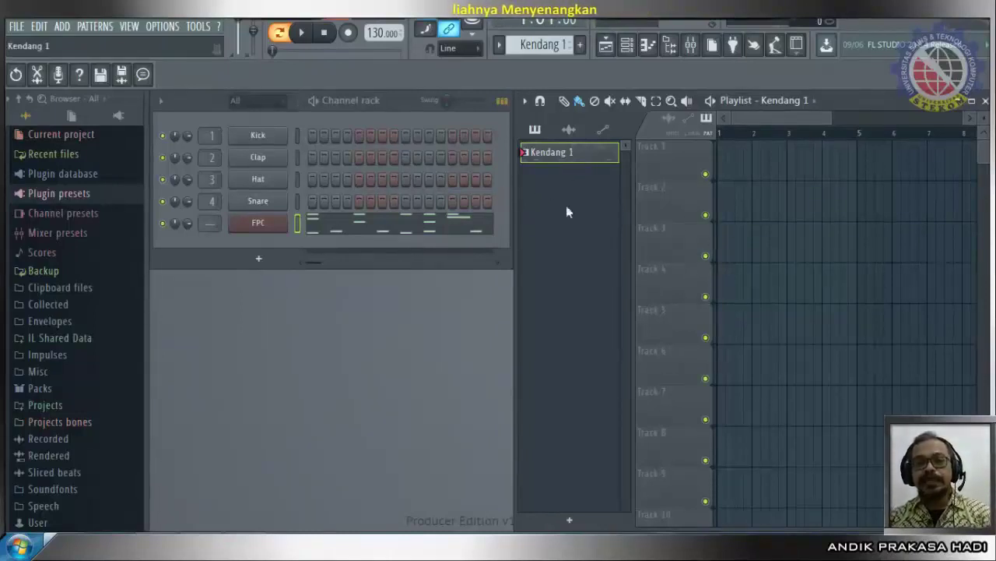
Clone the Kendang 1 pattern and rename the copy as Kendang 2.
right_click(547, 156)
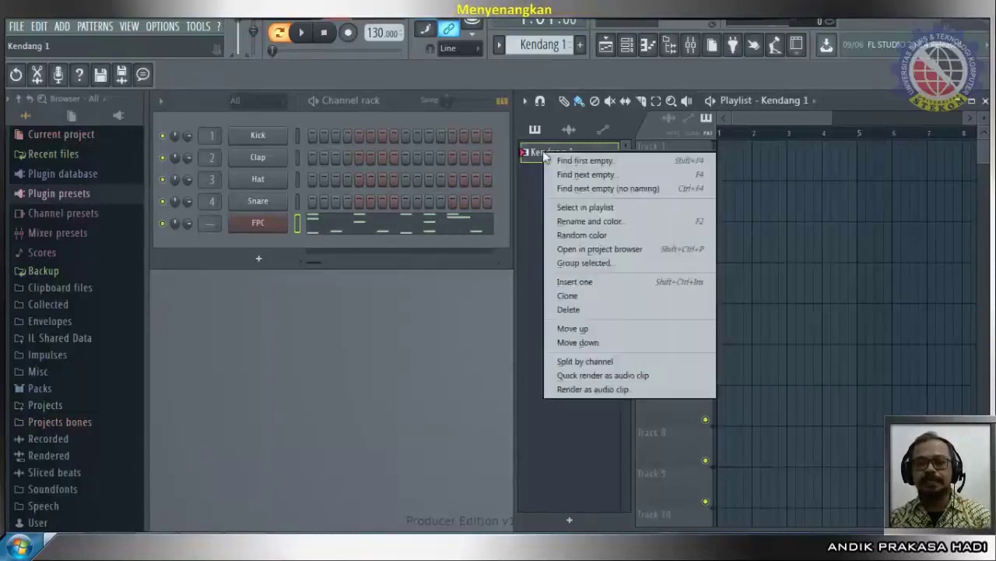
click(569, 295)
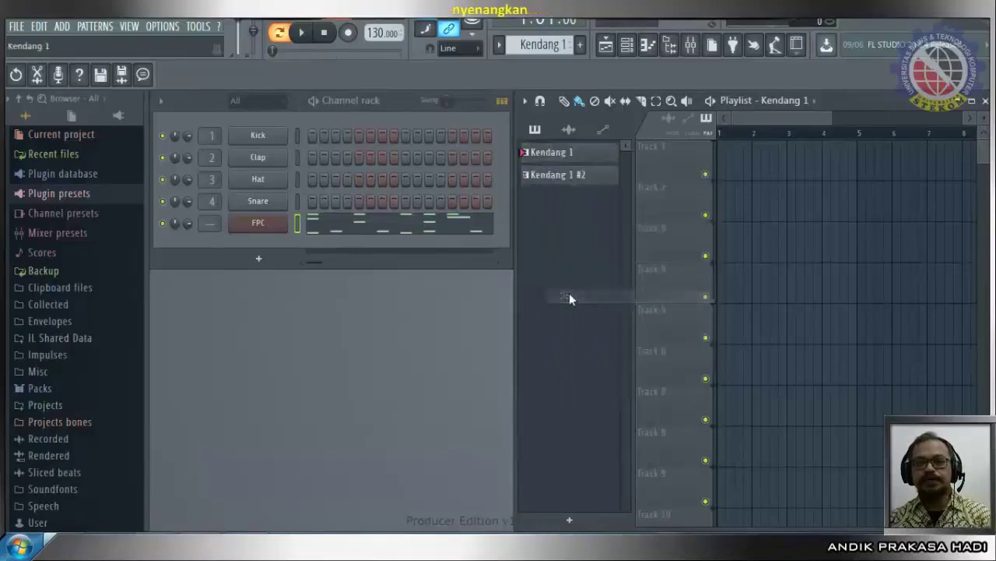
right_click(565, 176)
click(601, 243)
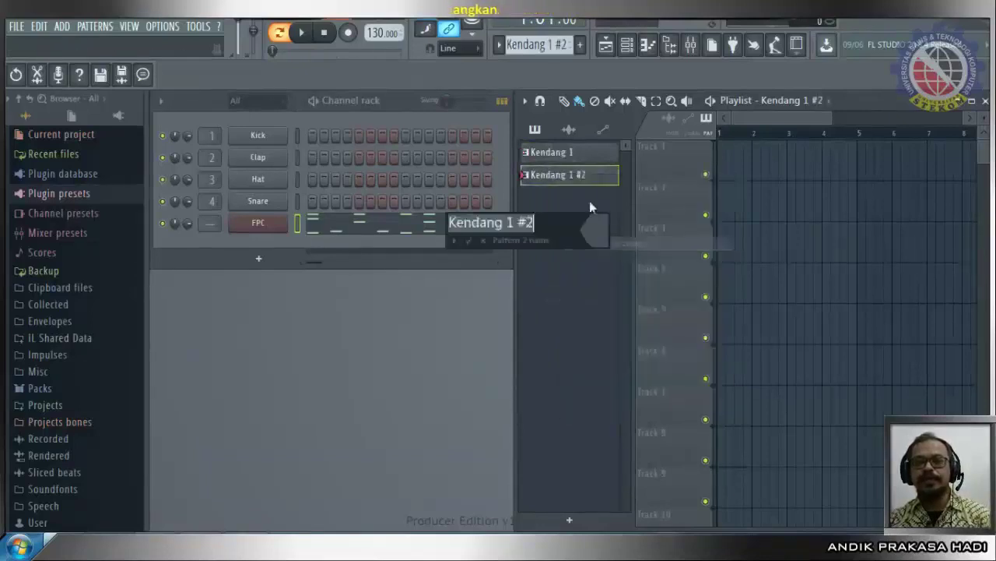
drag(508, 223, 538, 232)
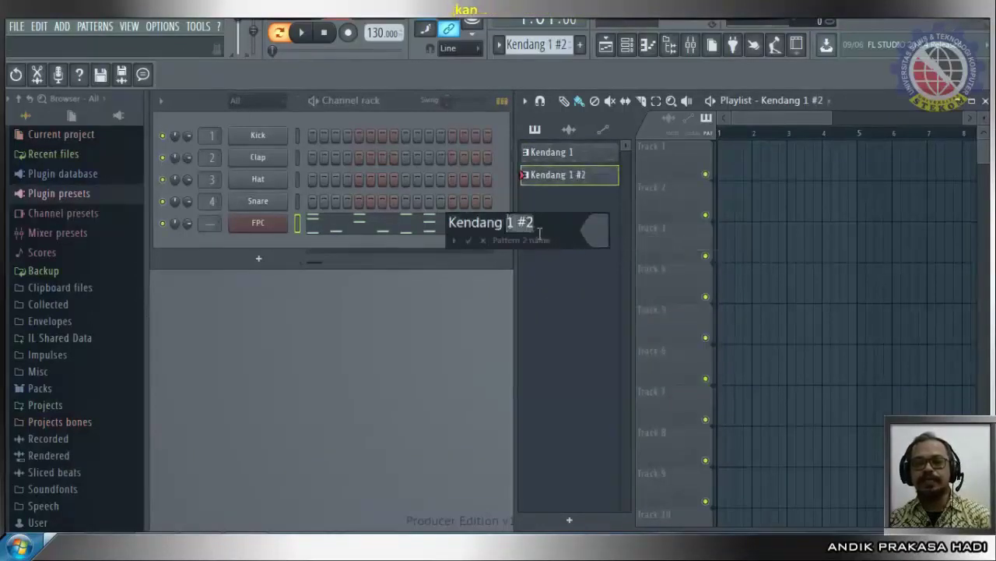
text(2)
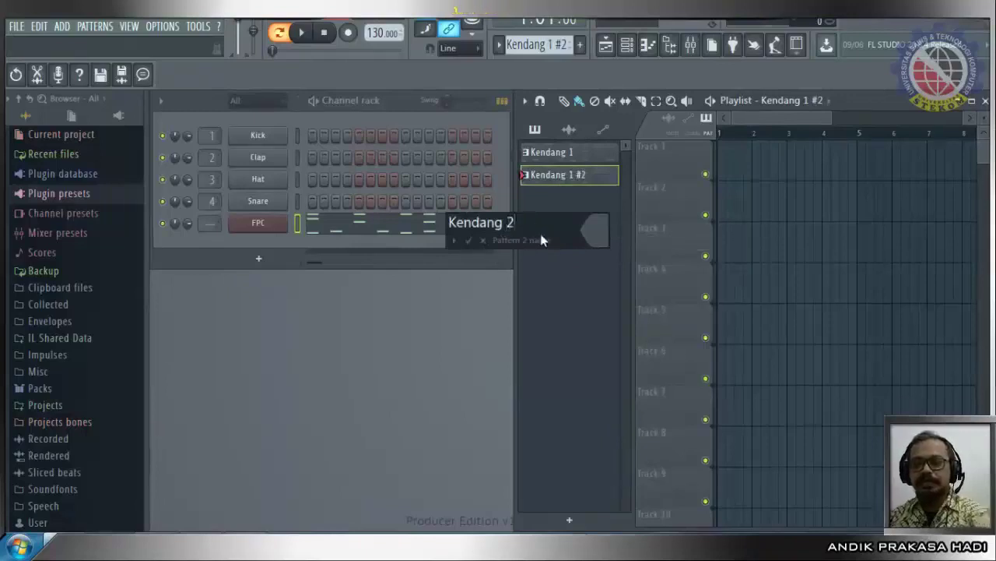
key(Return)
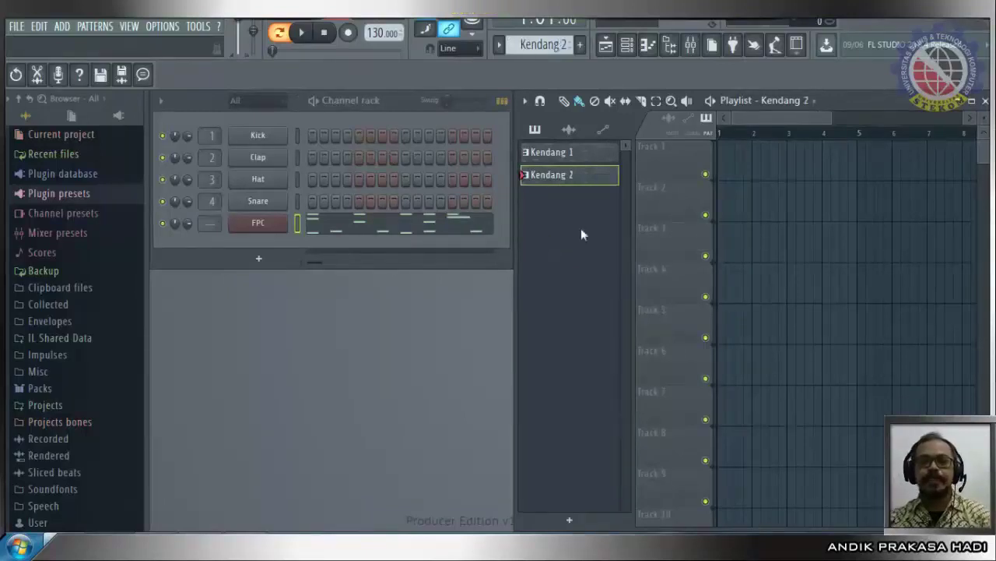
In Kendang 2's FPC piano roll, add a Plak kendang note on step 13; delete the Dut kendang note and icikicik kenfdng notes on steps 5, 11, 13.
right_click(257, 223)
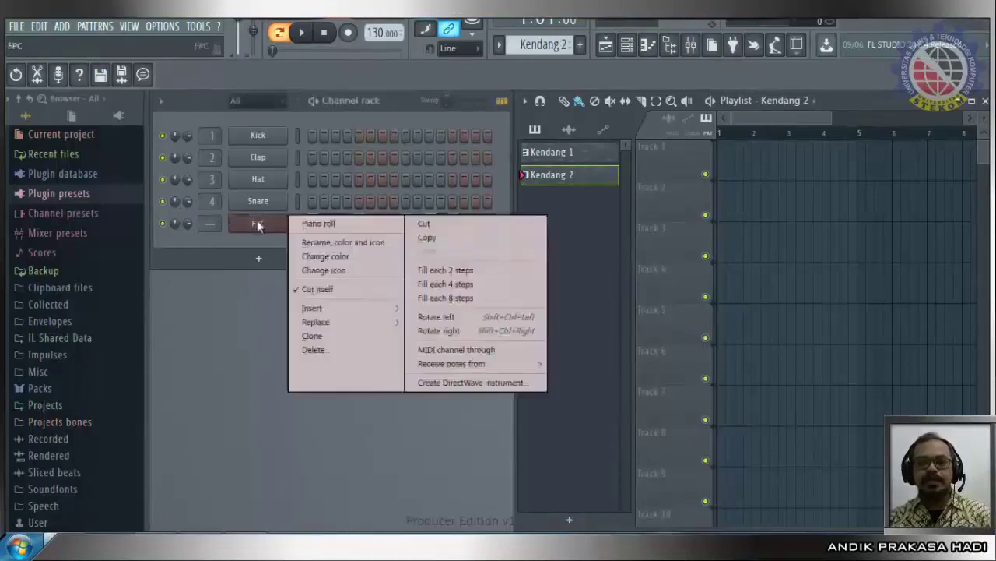
click(312, 228)
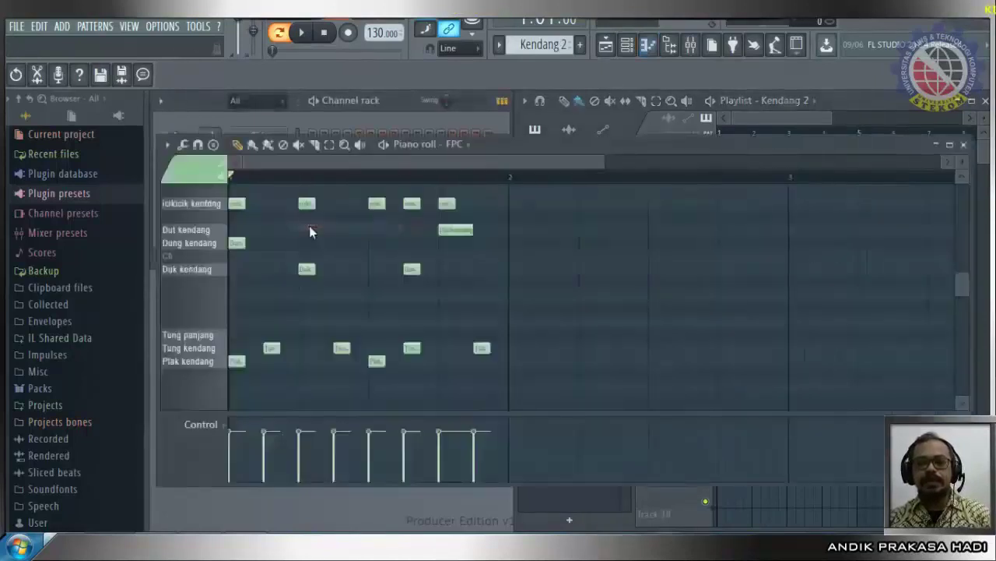
click(445, 361)
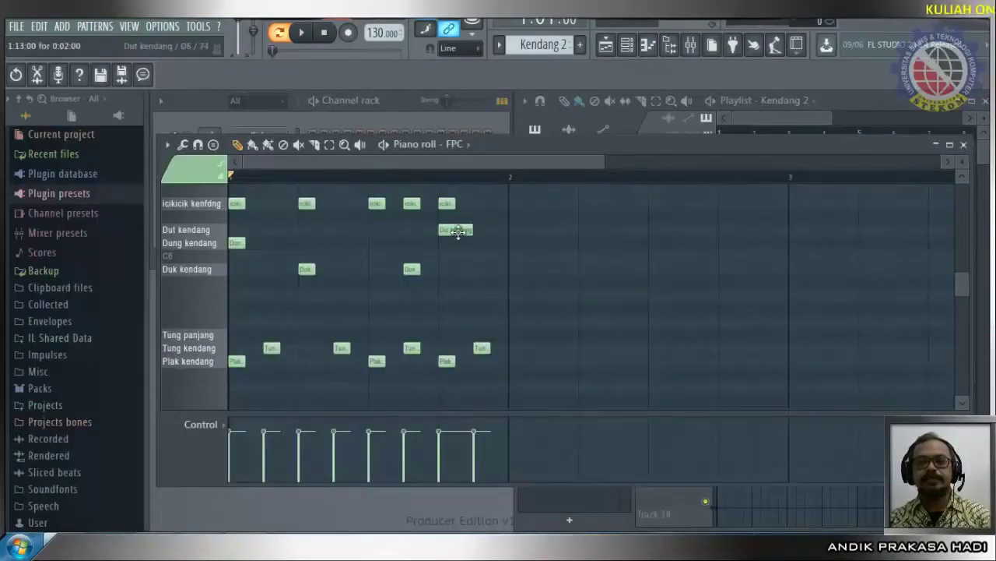
right_click(411, 203)
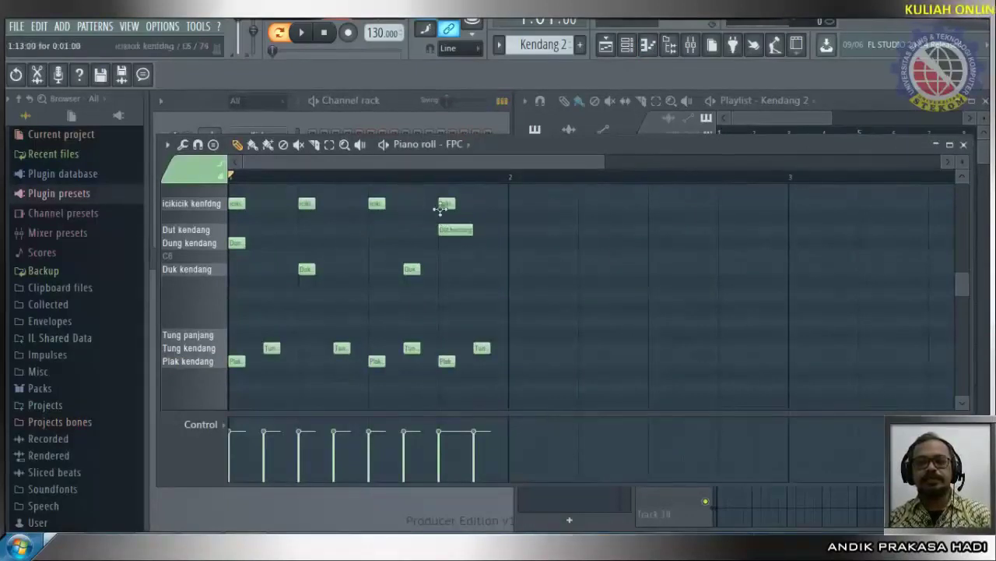
right_click(308, 204)
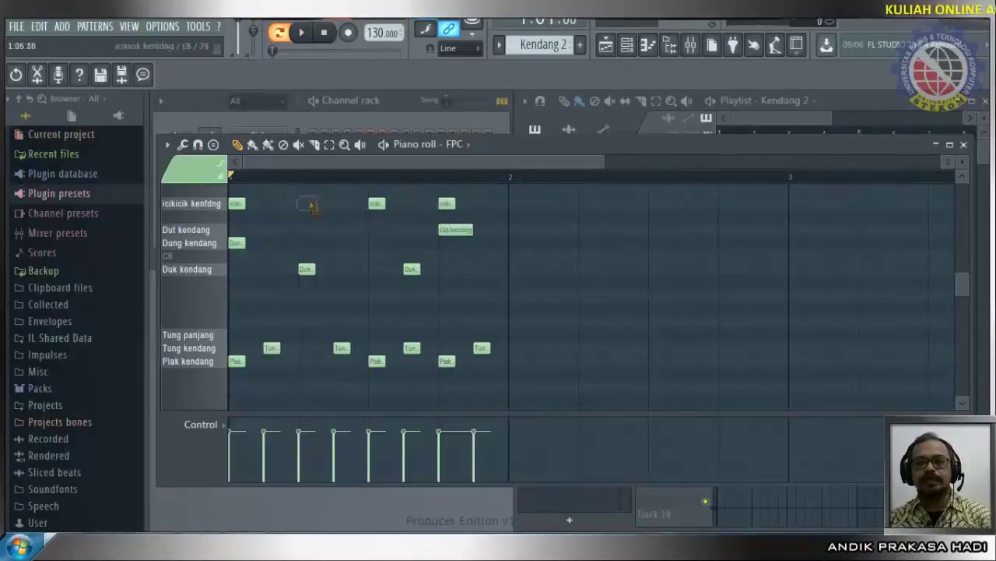
right_click(442, 203)
right_click(460, 230)
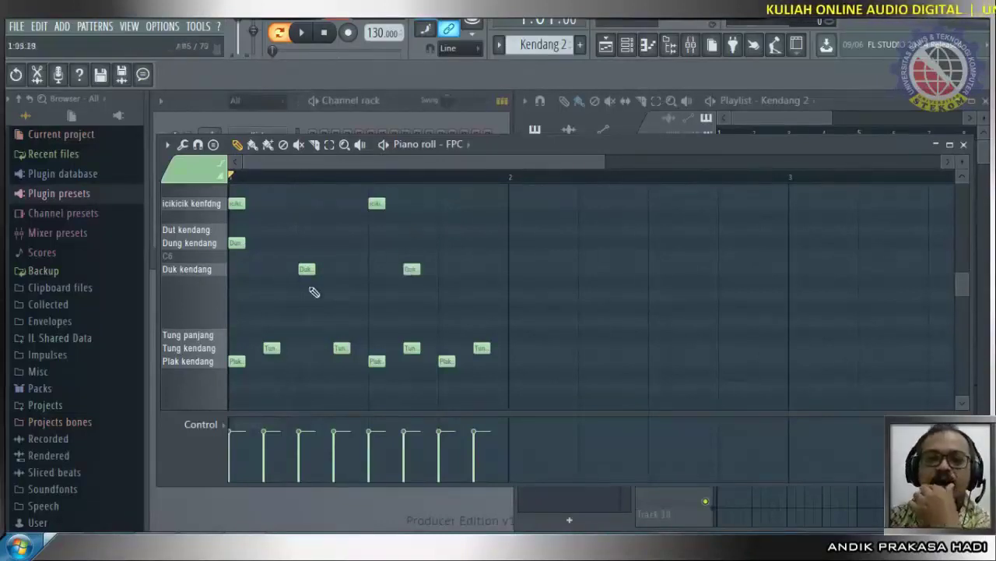
Replace the Duk kendang note on step 11 with one on step 7, and add a two-step Dut kendang note on step 11.
right_click(410, 270)
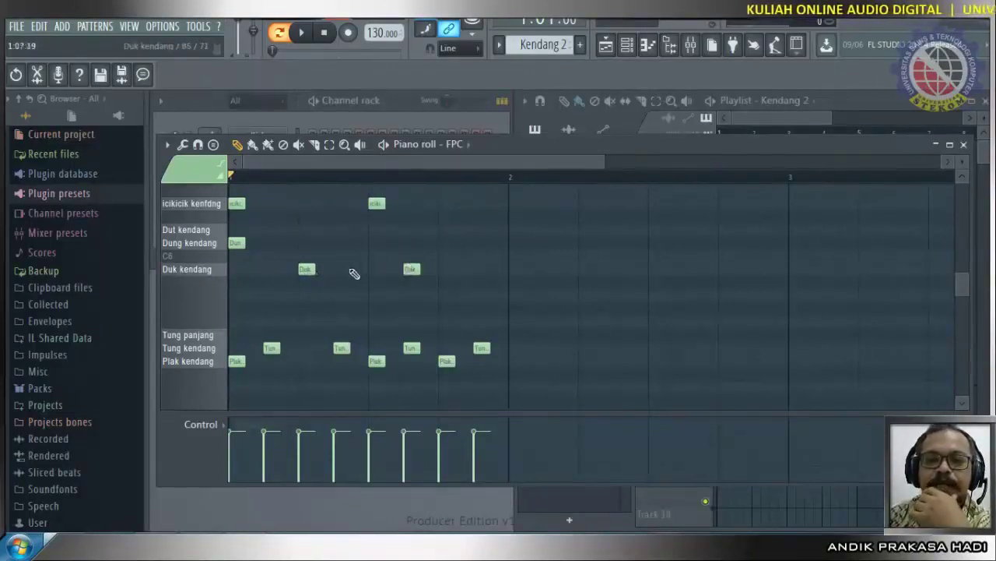
click(342, 270)
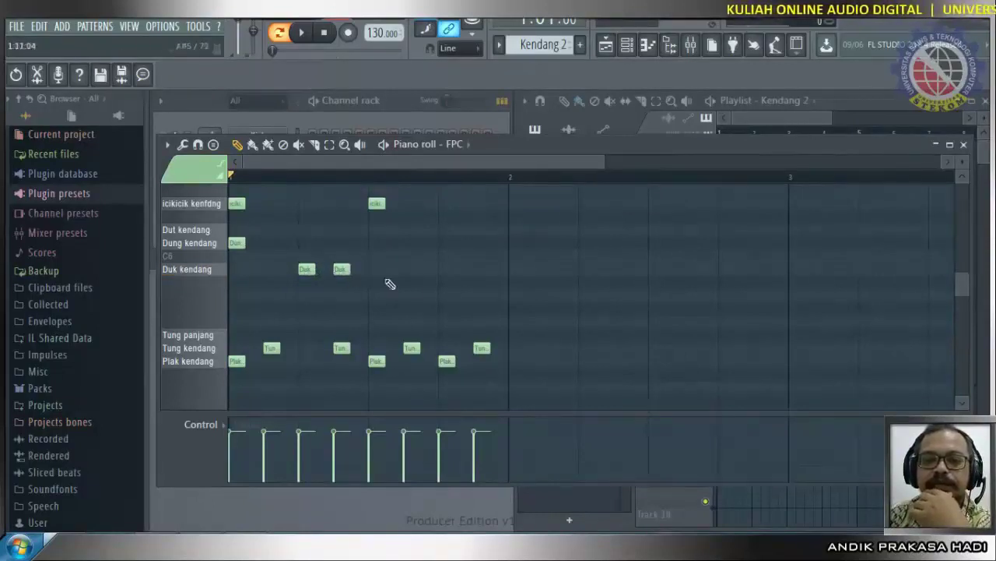
click(410, 230)
drag(420, 229, 438, 232)
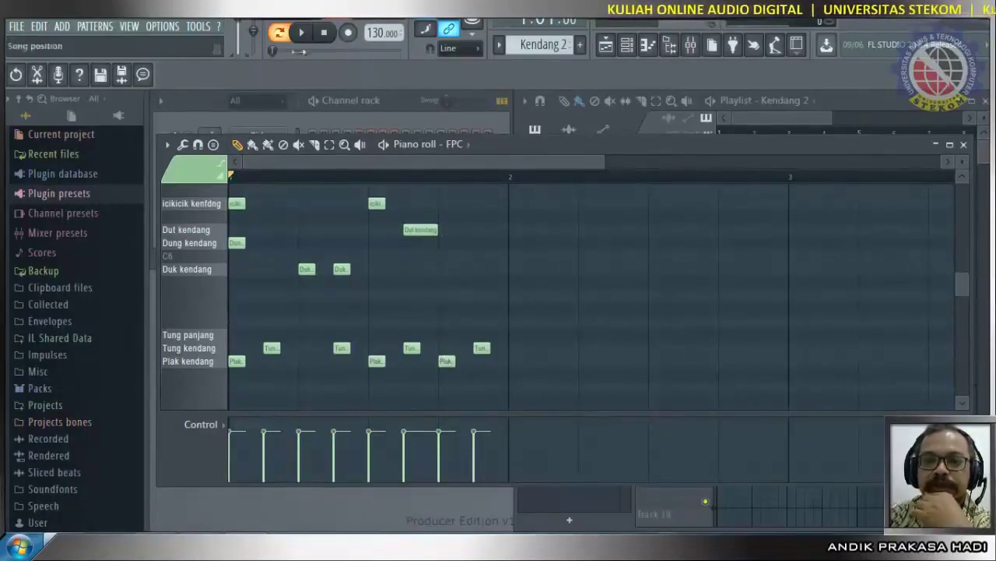
While listening to the pattern, shorten the Dut kendang note on step 11 to one step, add a two-step one on step 13, and close the piano roll.
click(303, 35)
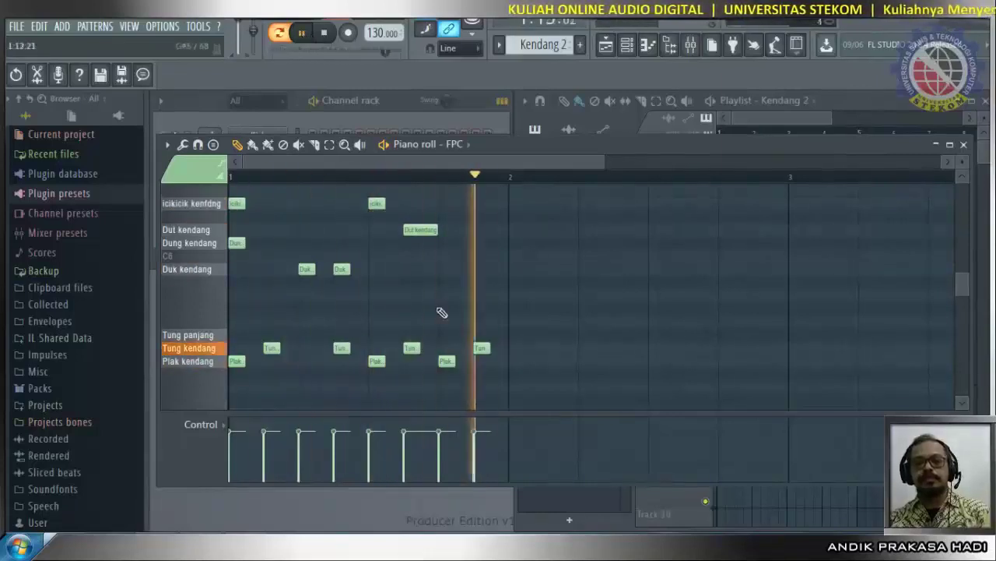
drag(437, 229, 469, 229)
click(446, 230)
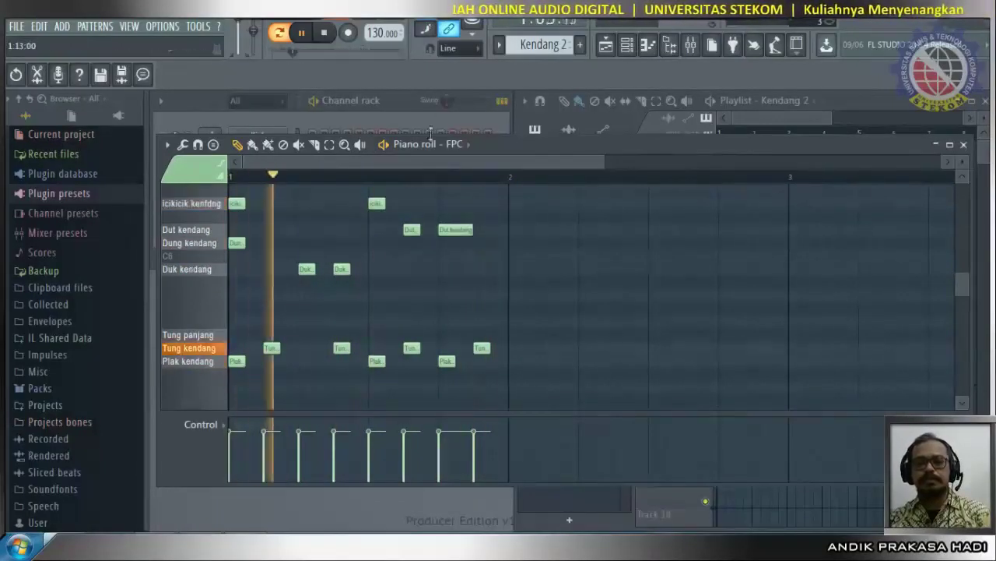
key(space)
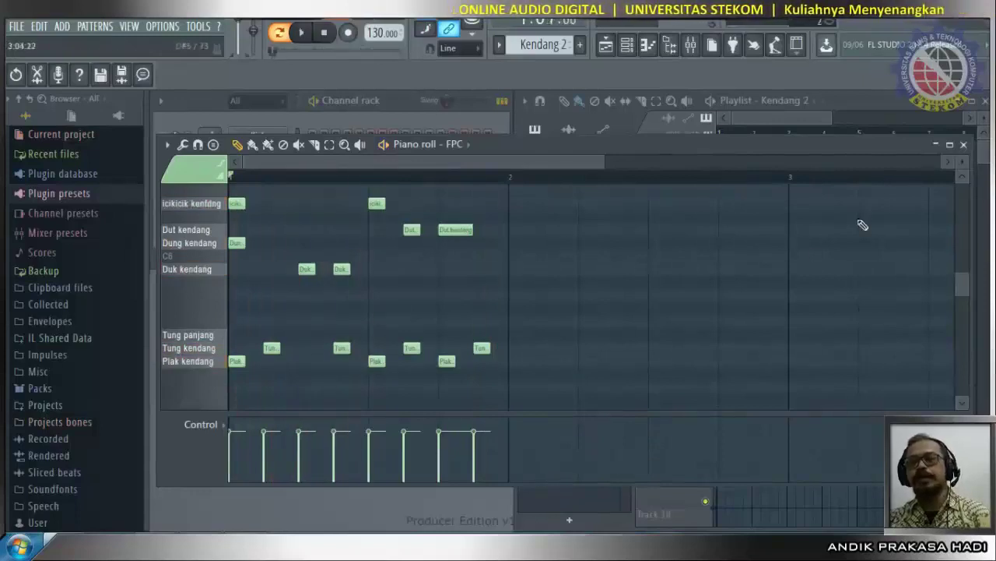
click(964, 145)
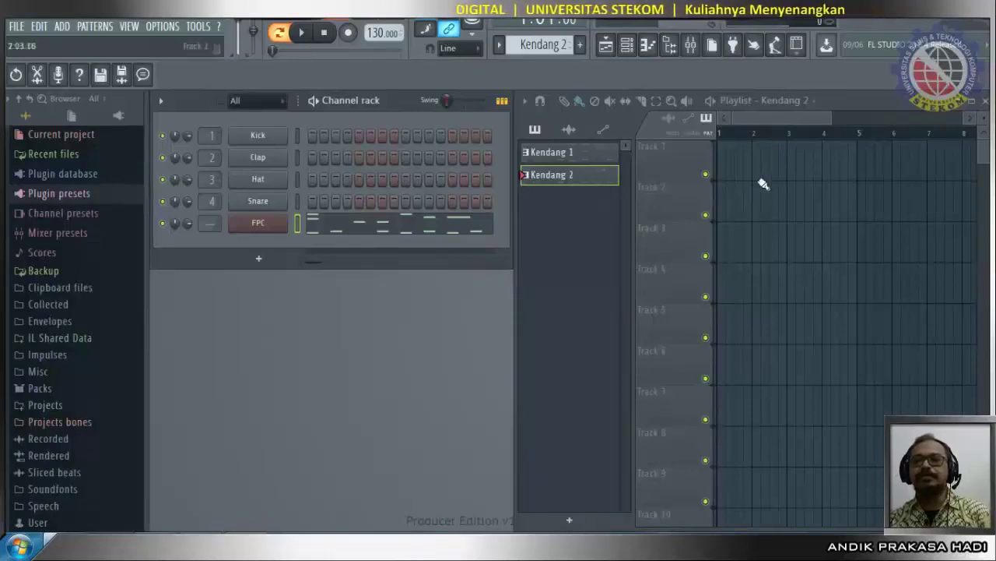
click(724, 169)
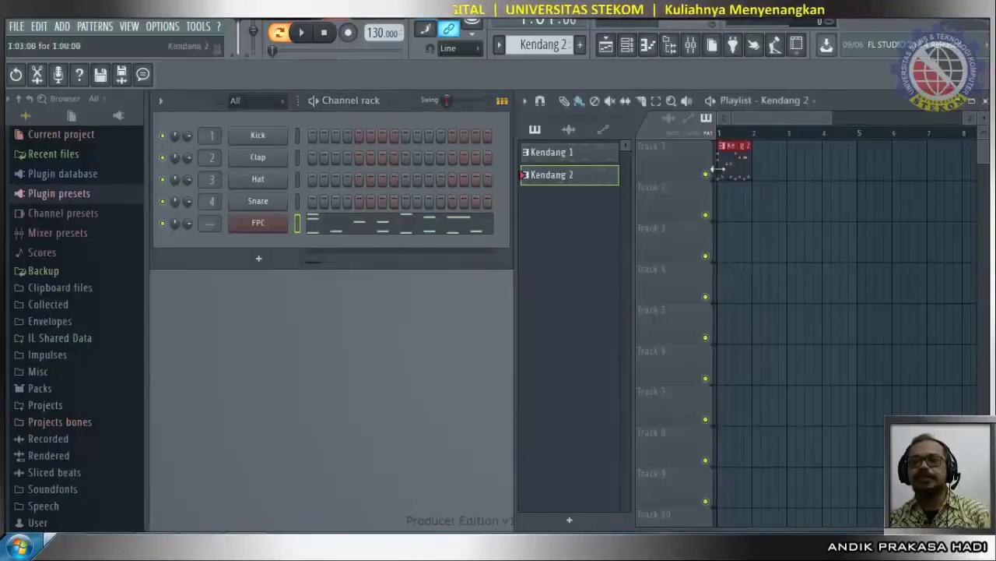
click(729, 148)
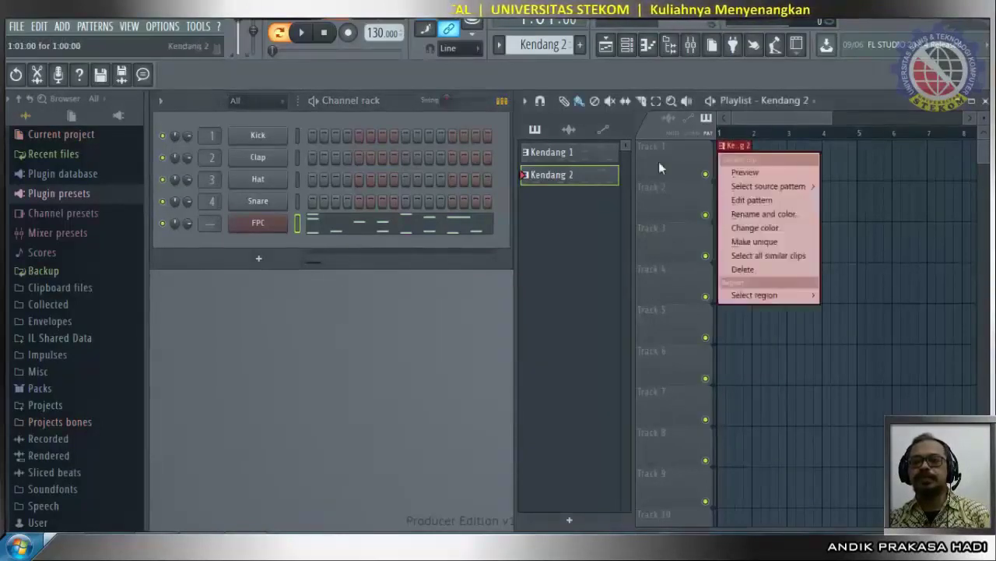
right_click(738, 146)
In the playlist, place Kendang 1 clips on Track 1 at bars 1, 2, 4 and 5, and a Kendang 2 clip on Track 2 at bar 3.
click(590, 156)
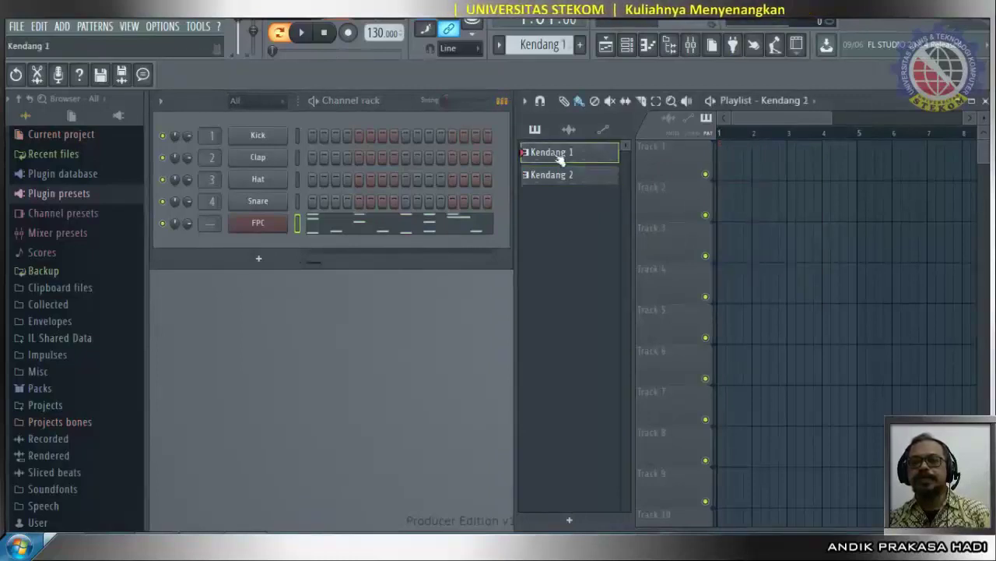
drag(723, 167, 803, 171)
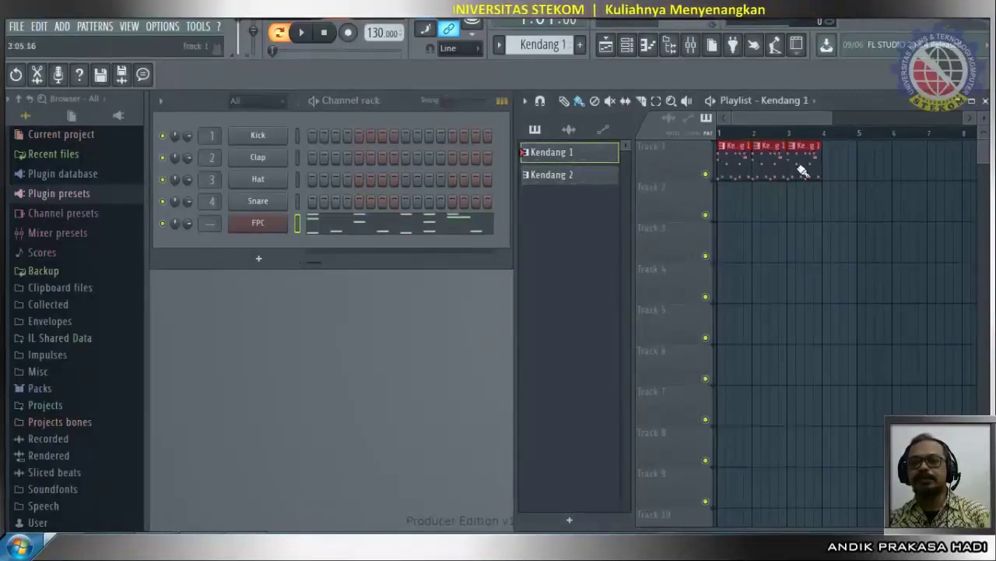
right_click(796, 155)
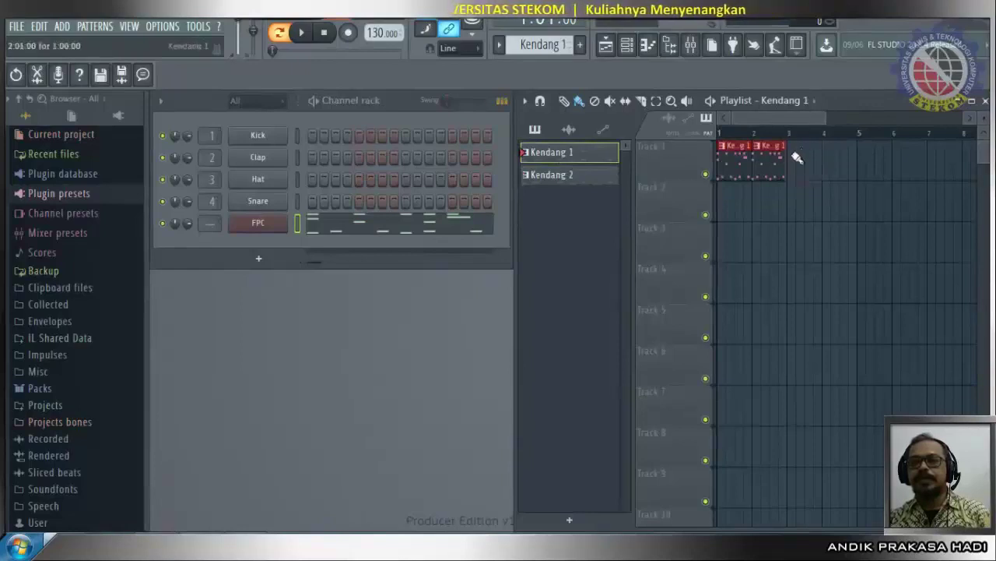
click(584, 176)
click(794, 195)
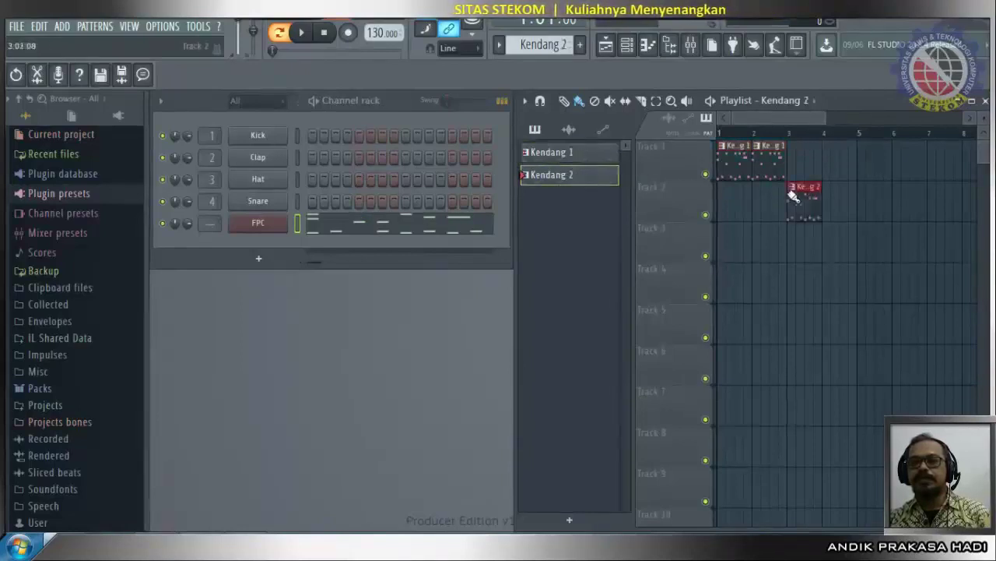
click(596, 154)
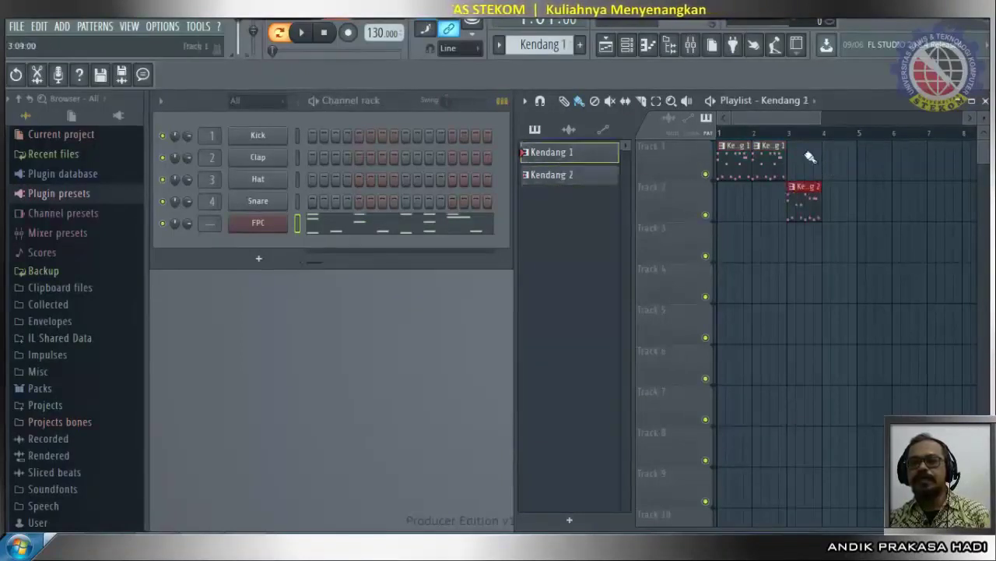
click(829, 162)
click(864, 165)
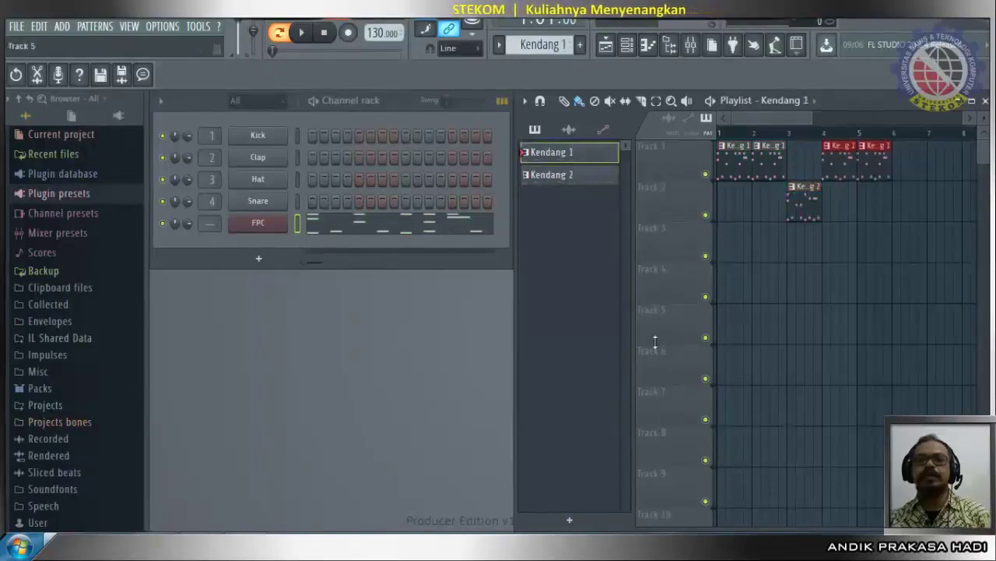
Switch playback to song mode, listen to the kendang arrangement from the start, and stop it.
click(279, 33)
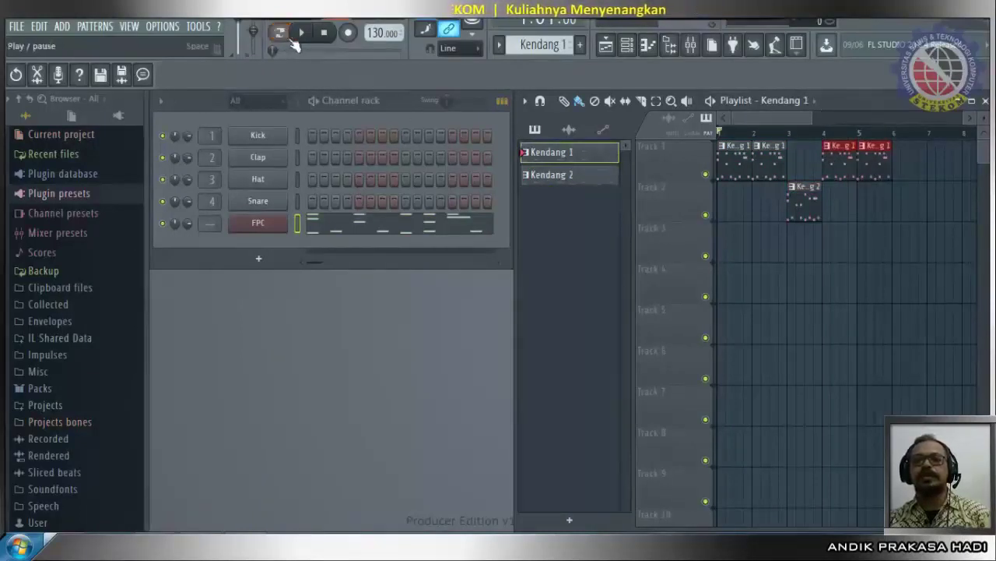
click(301, 34)
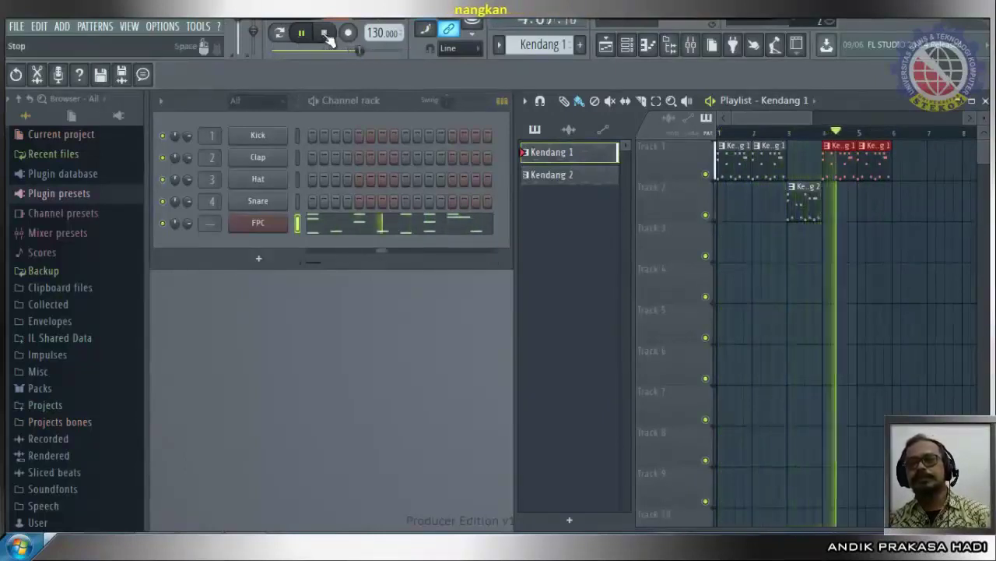
click(328, 40)
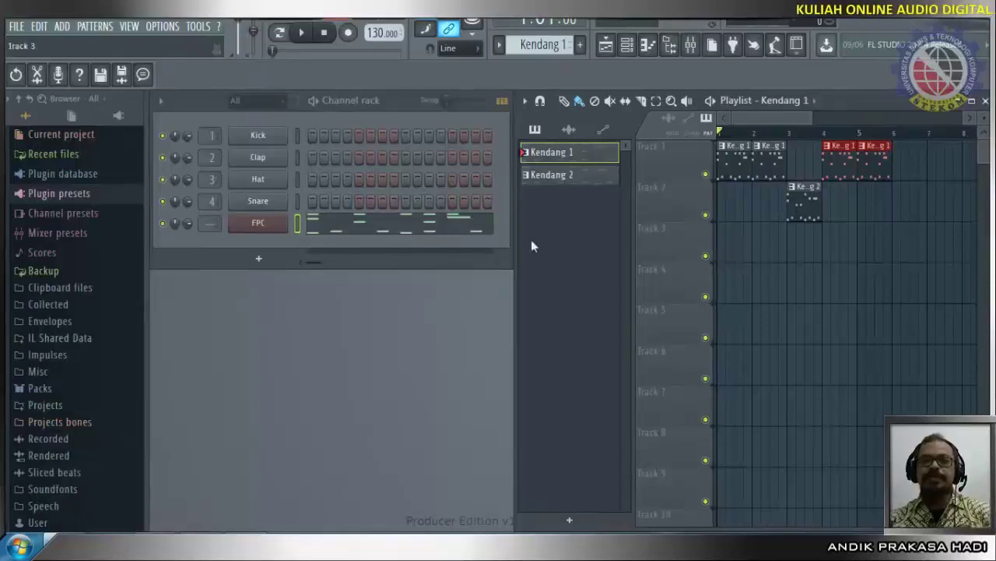
Insert a new pattern named Rhythm 1 and move it below Kendang 2 in the pattern list.
right_click(566, 181)
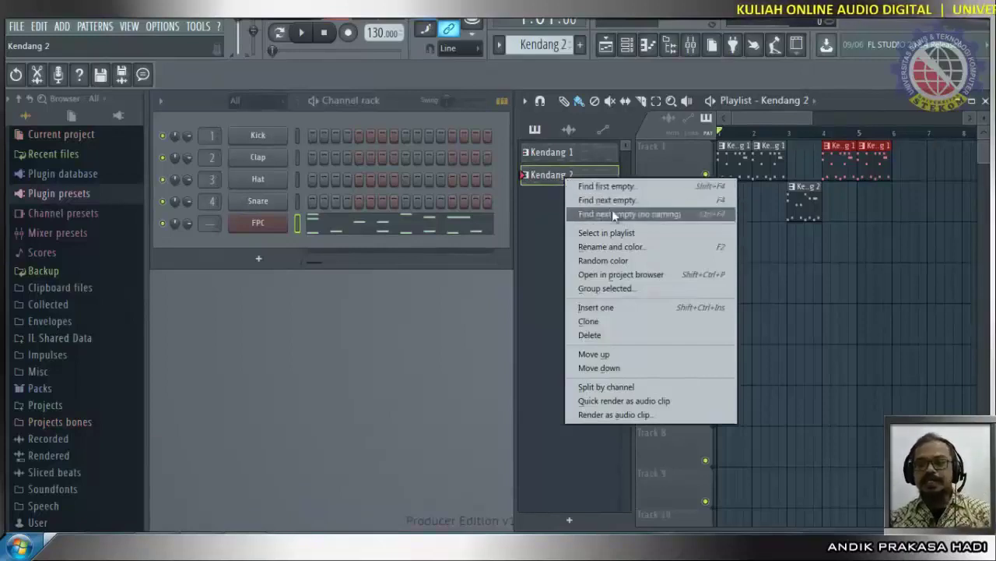
click(599, 310)
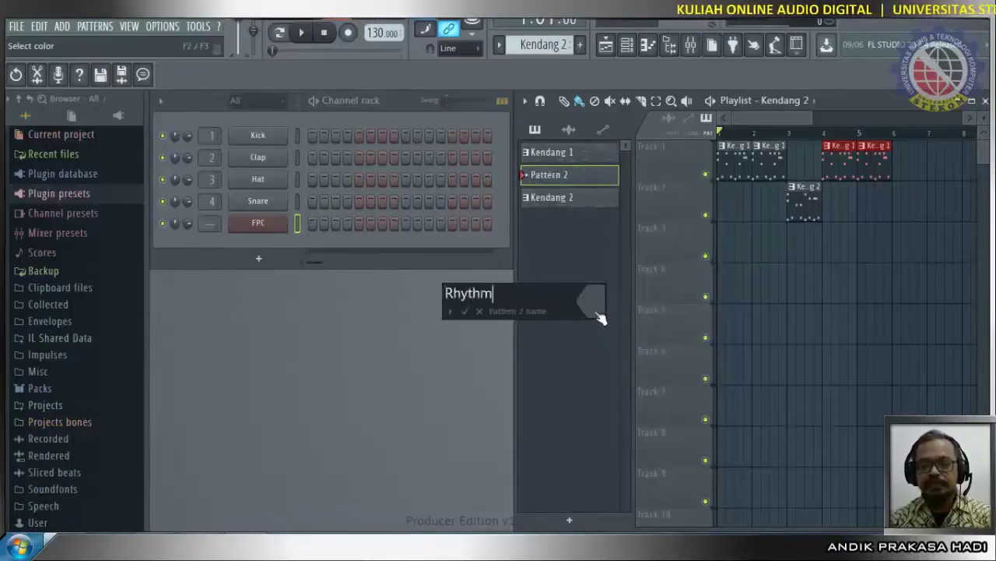
text(Rhythm 1)
key(Return)
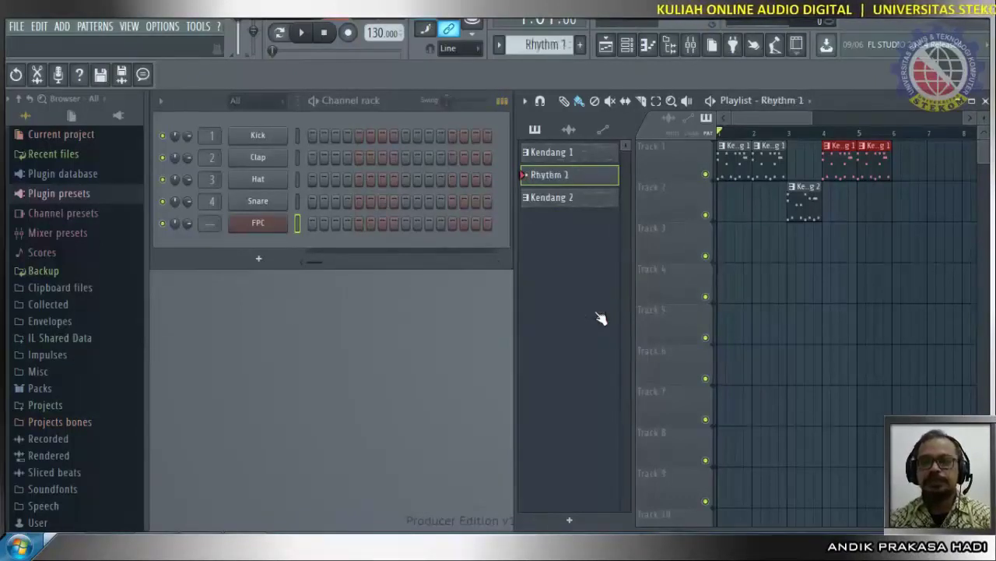
drag(570, 181, 558, 214)
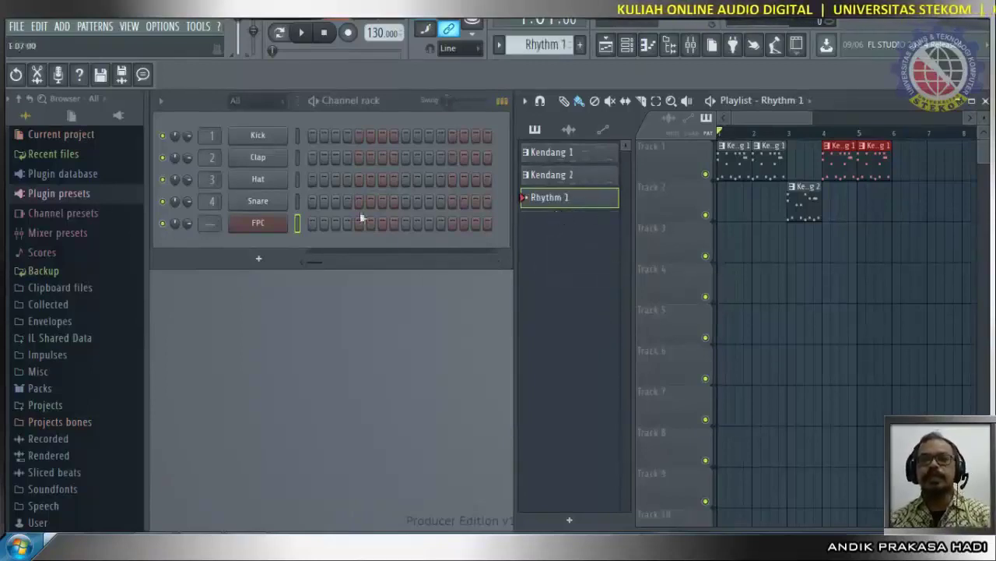
Add an FL Keys channel to the channel rack, audition several notes on its keyboard, and close the plugin window.
click(266, 266)
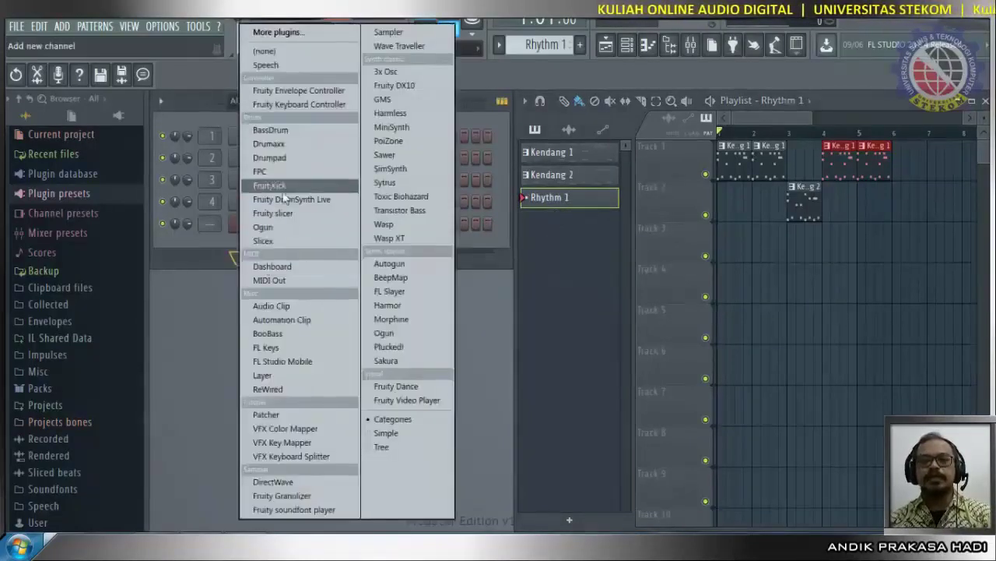
click(291, 344)
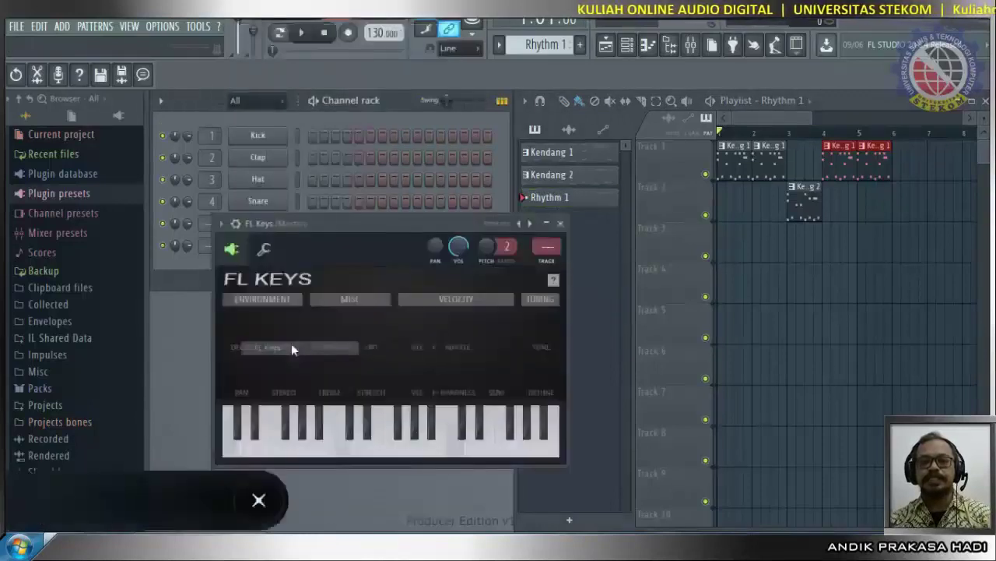
click(416, 443)
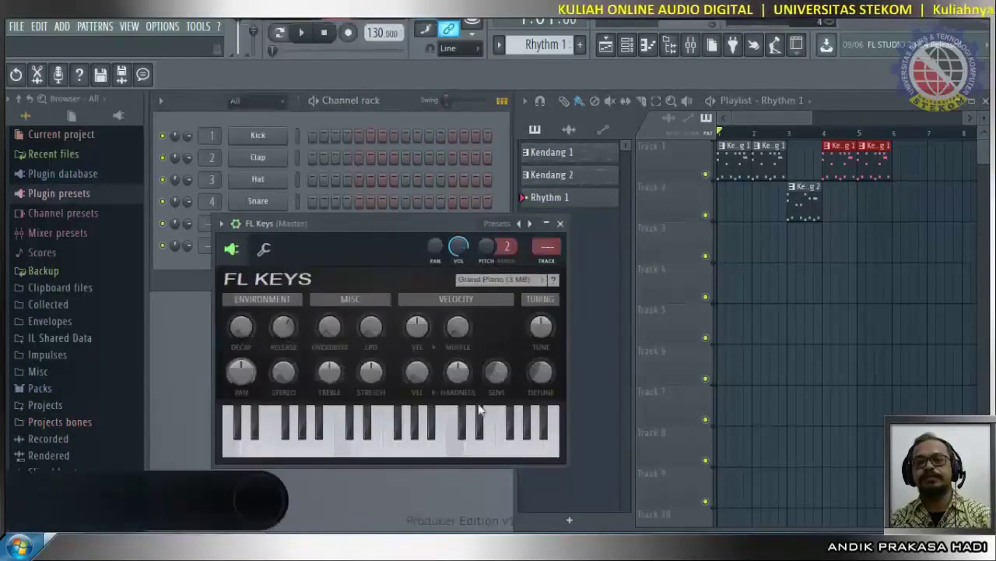
click(387, 446)
click(392, 454)
click(409, 455)
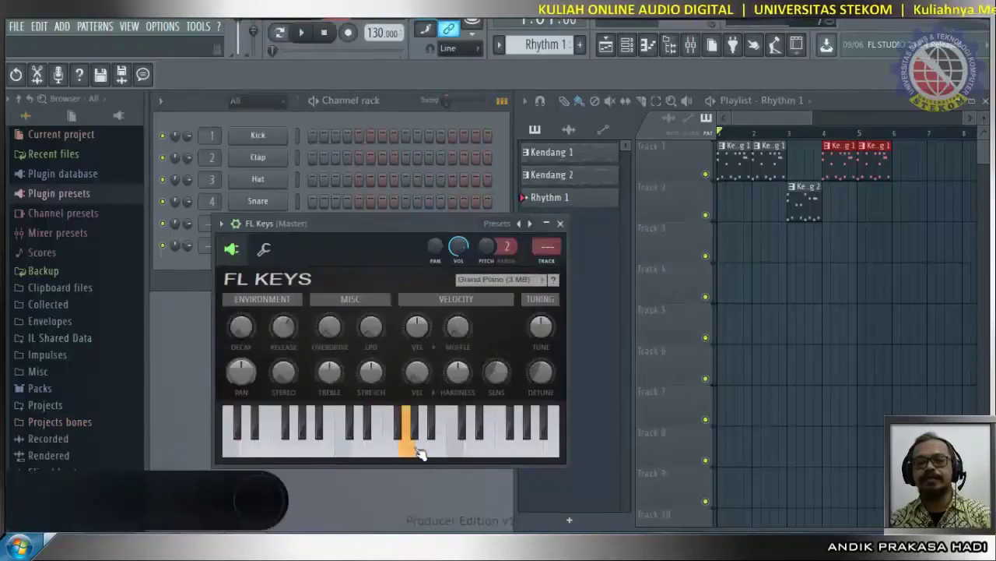
click(411, 456)
click(376, 450)
click(359, 449)
click(407, 452)
click(423, 453)
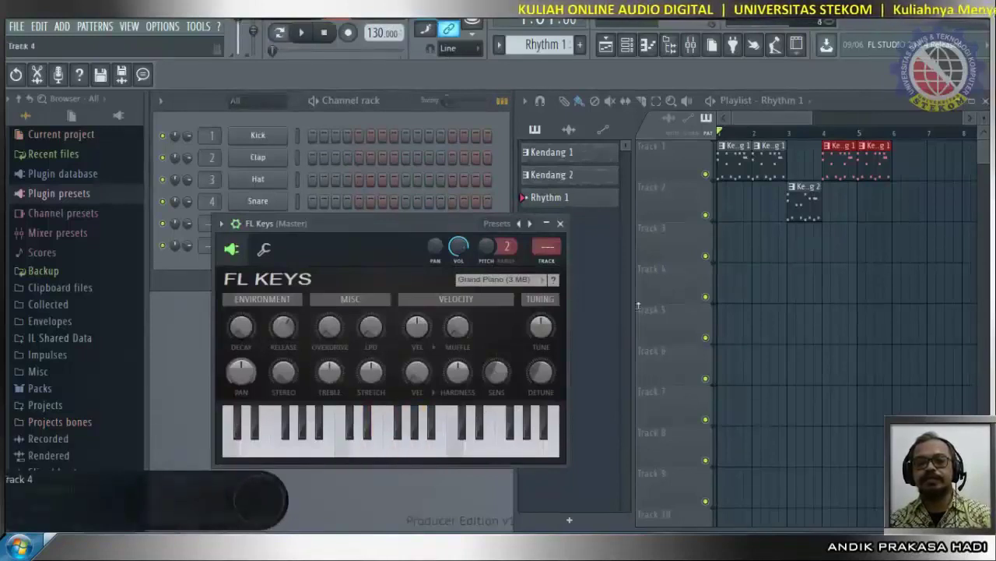
click(560, 224)
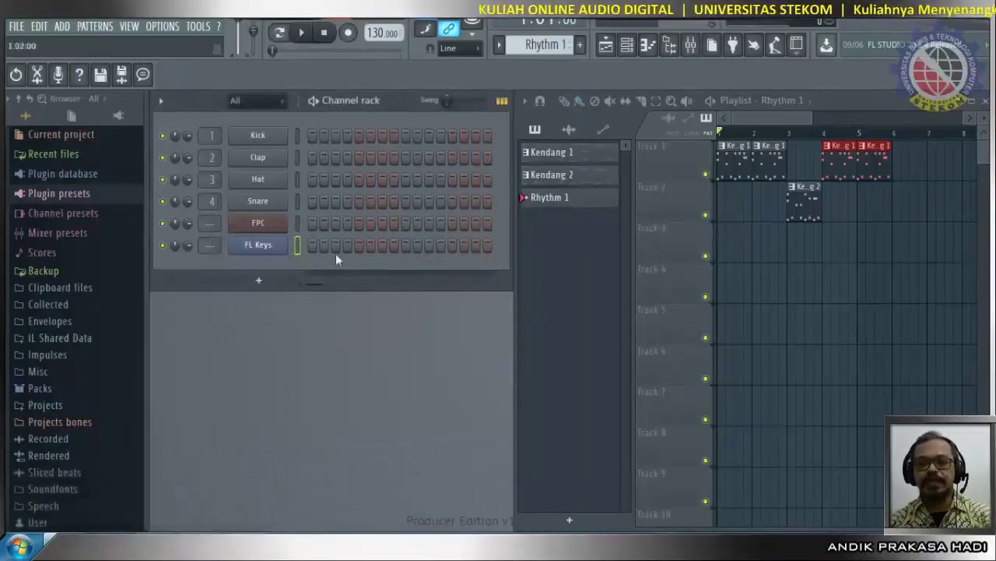
Open the FL Keys piano roll for the Rhythm 1 pattern and enlarge its window upward.
right_click(264, 247)
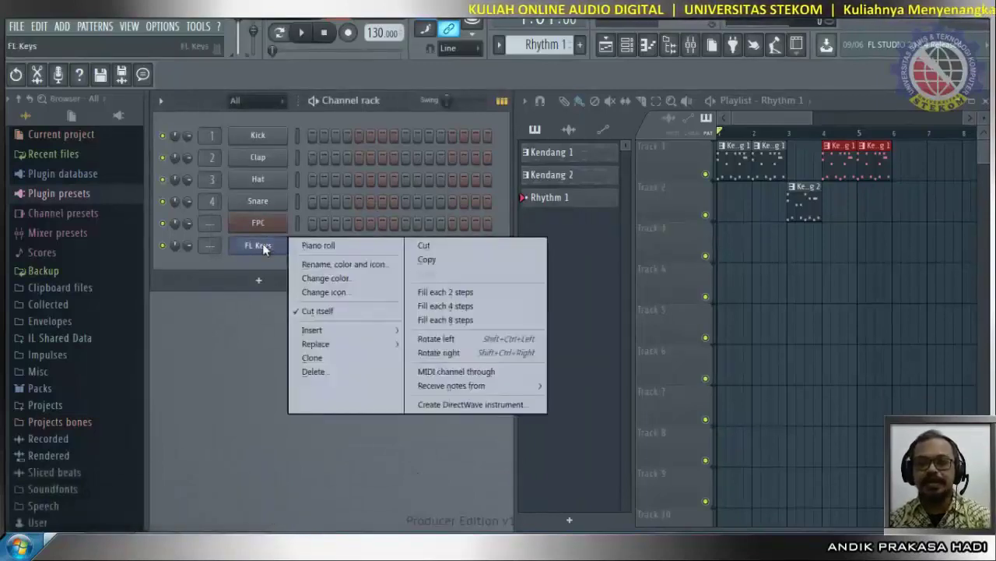
click(314, 246)
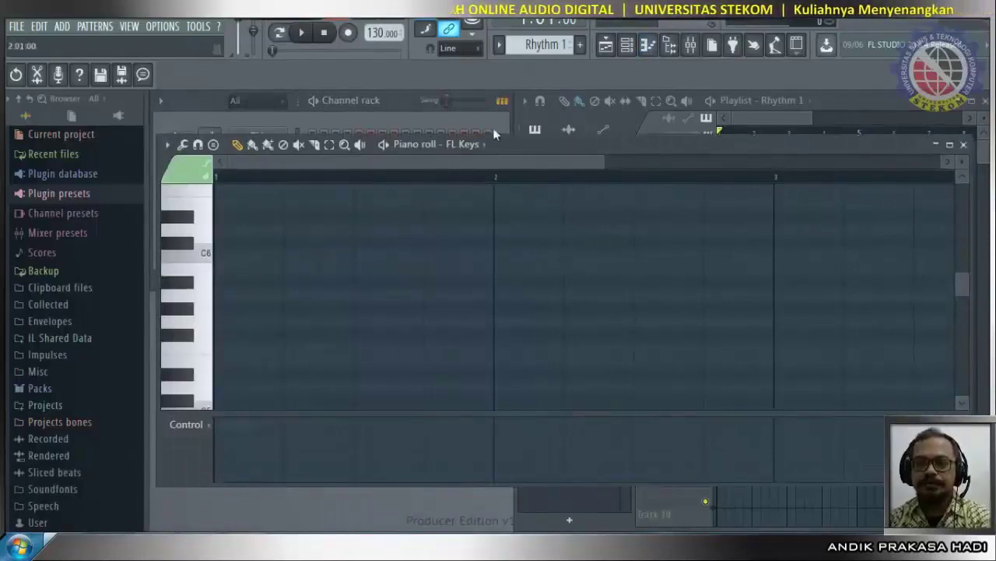
drag(503, 137, 507, 91)
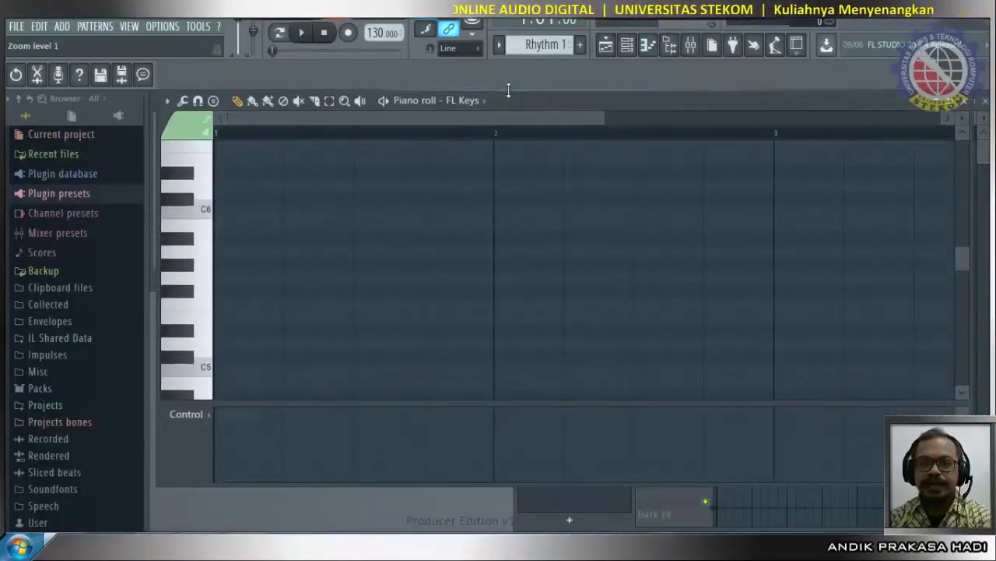
Draw a two-beat C4 note from the start of bar 1, followed by one-beat E4 and G4 notes filling the bar.
scroll(306, 350, down, 3)
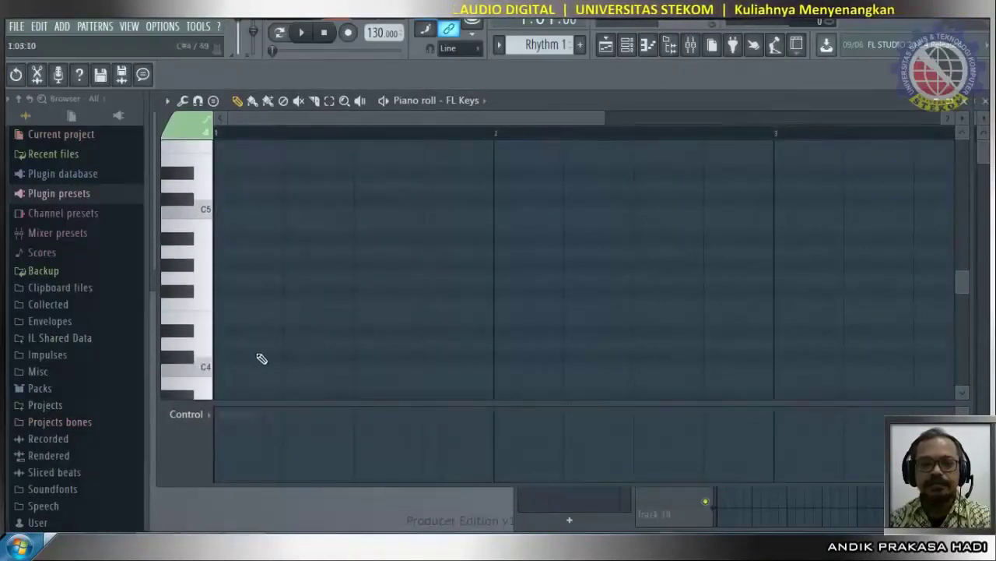
click(221, 372)
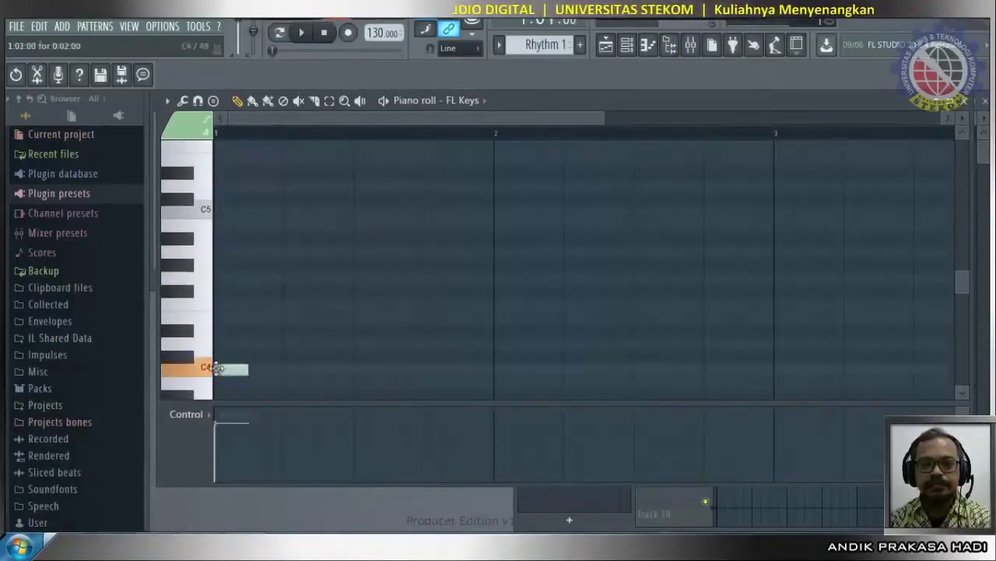
drag(233, 369, 354, 369)
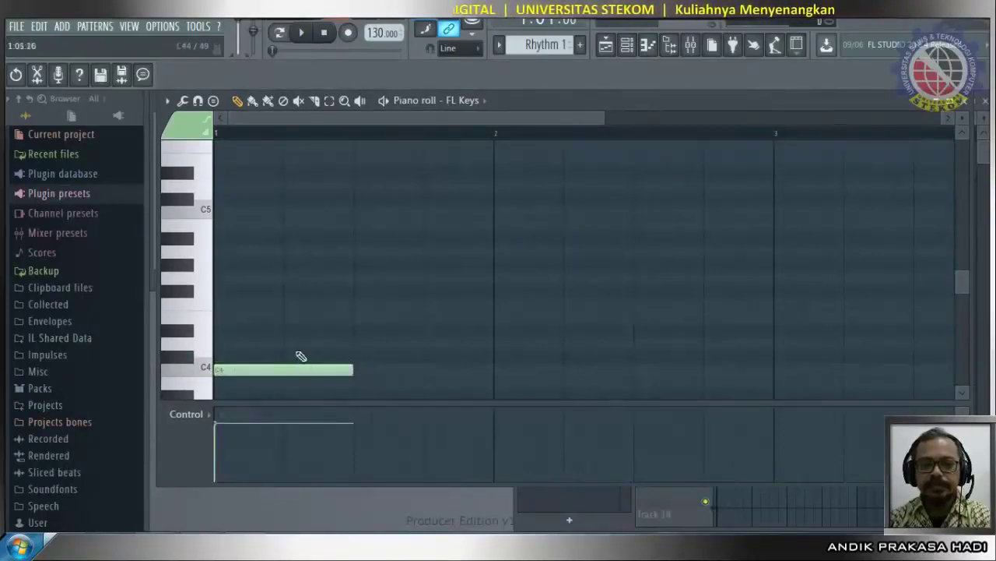
click(352, 317)
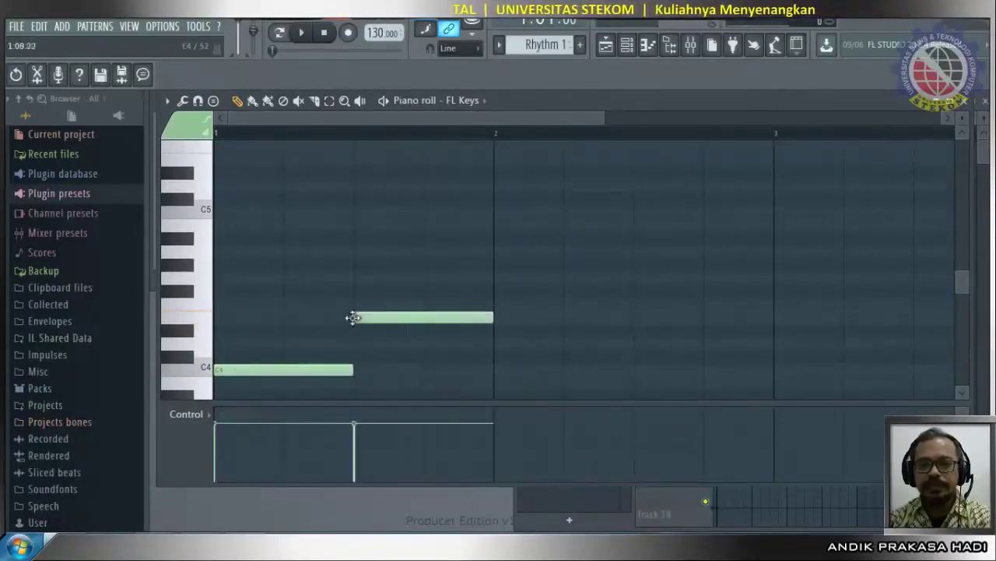
drag(490, 320, 451, 321)
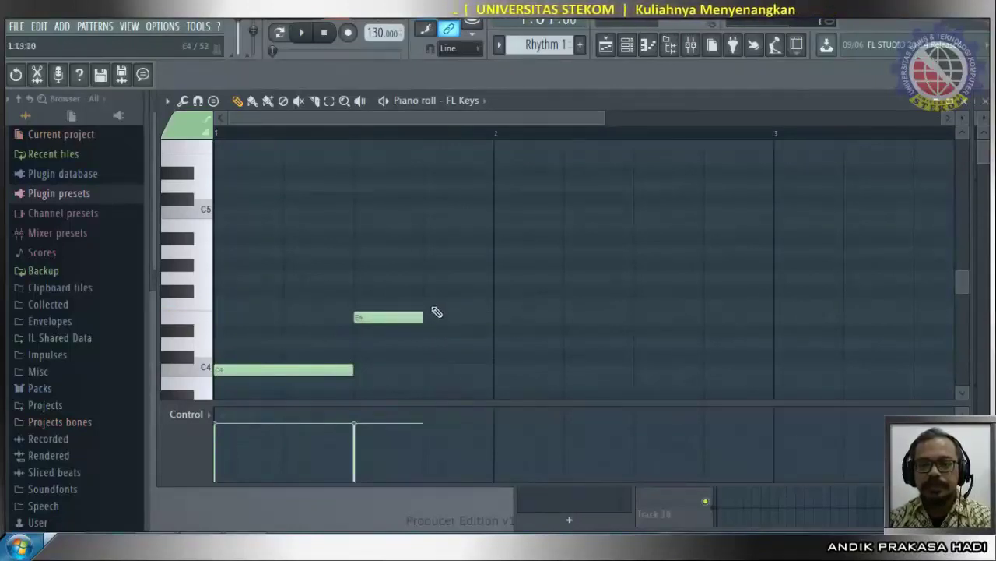
click(424, 277)
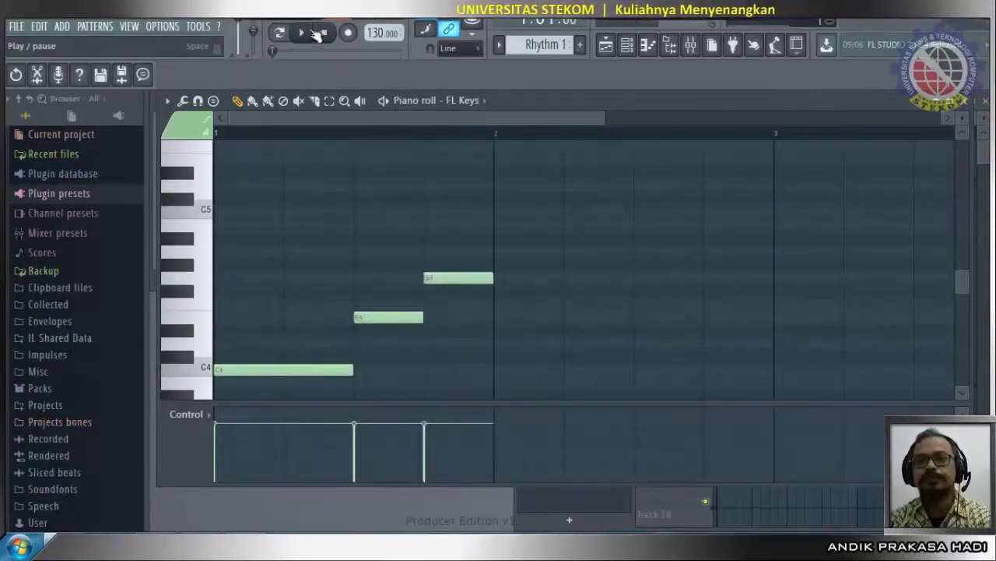
Switch playback to pattern mode, play the pattern and stop it.
click(305, 34)
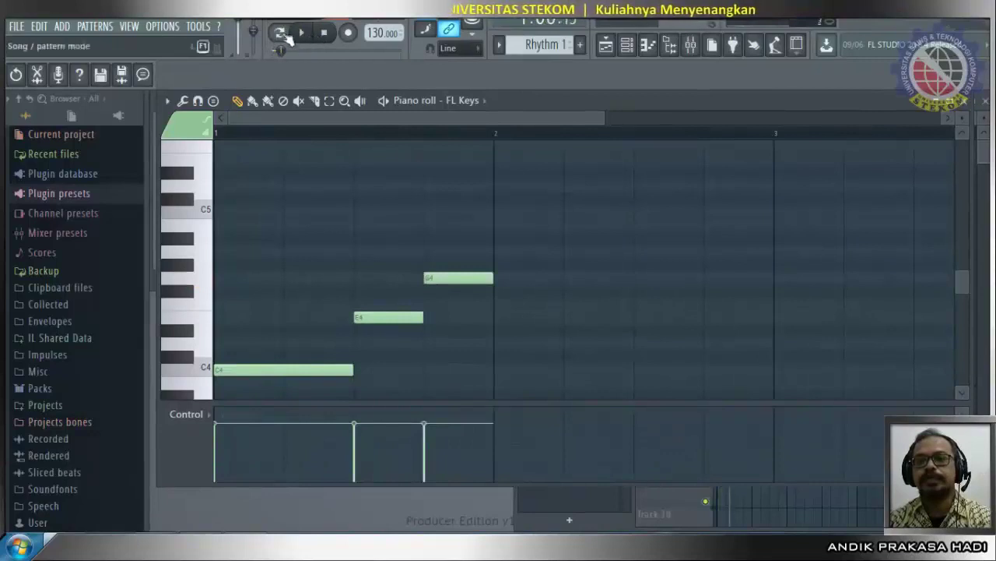
click(306, 35)
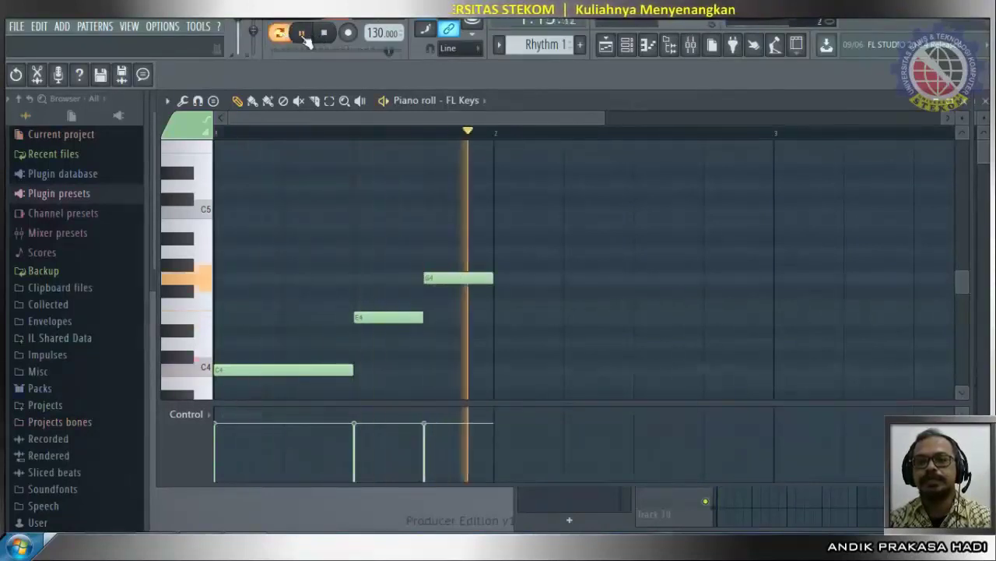
click(324, 32)
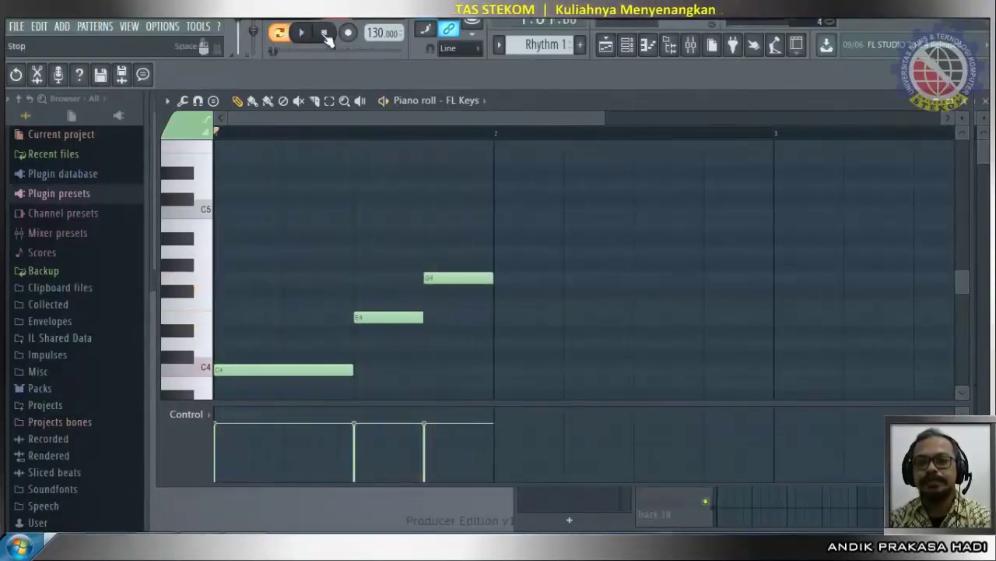
Set the tempo to 141 BPM, play the pattern at that speed and stop it.
scroll(373, 35, up, 3)
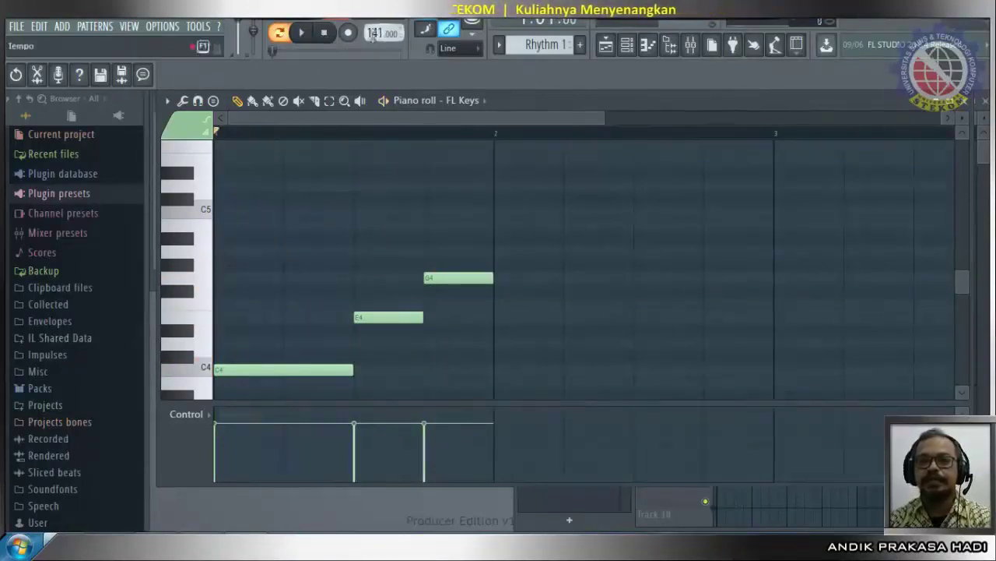
click(303, 36)
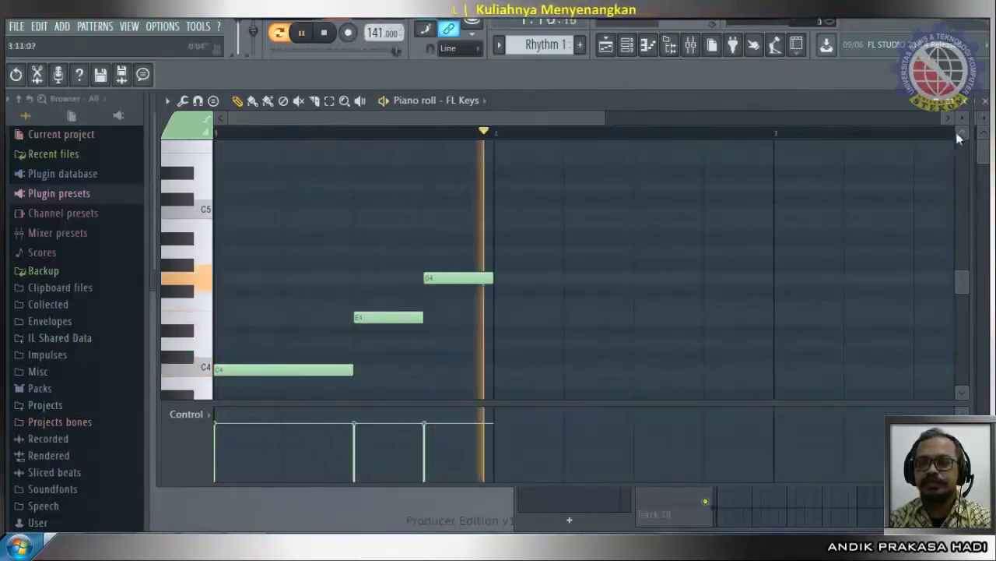
scroll(949, 169, up, 3)
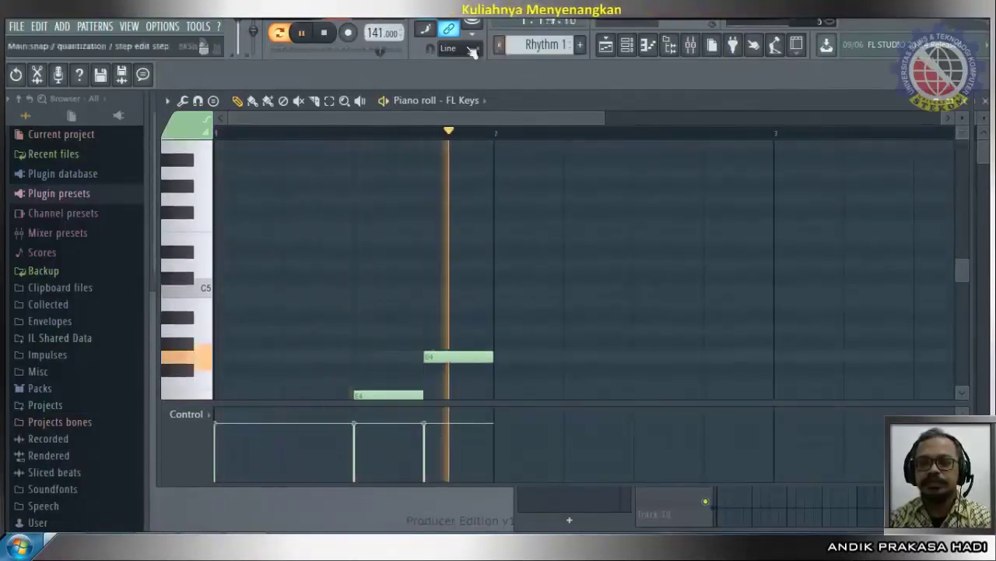
click(324, 32)
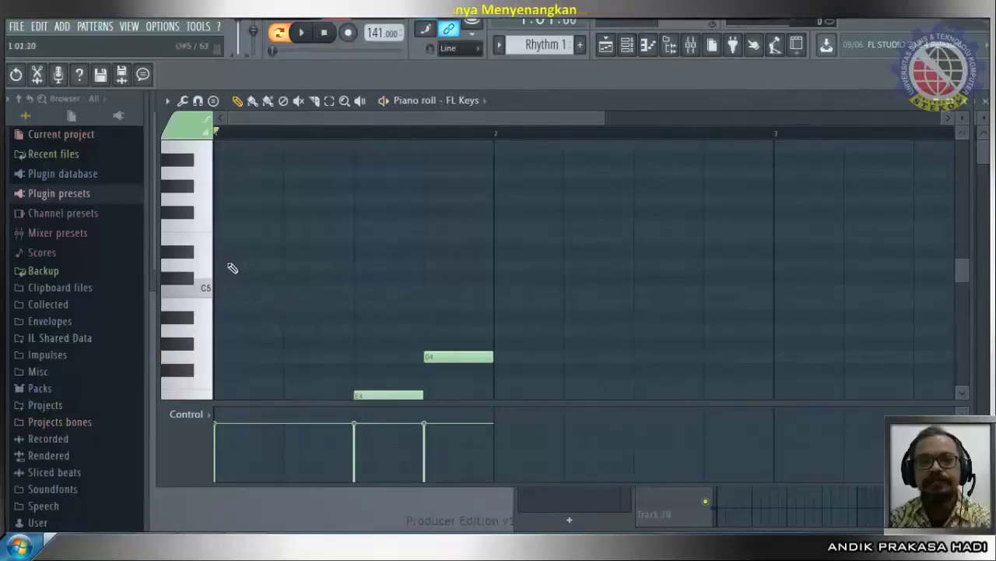
Add one-step G5, E5 and C5 notes on steps 2 to 4, and a two-step C5-E5-G5 chord starting on step 7.
click(224, 201)
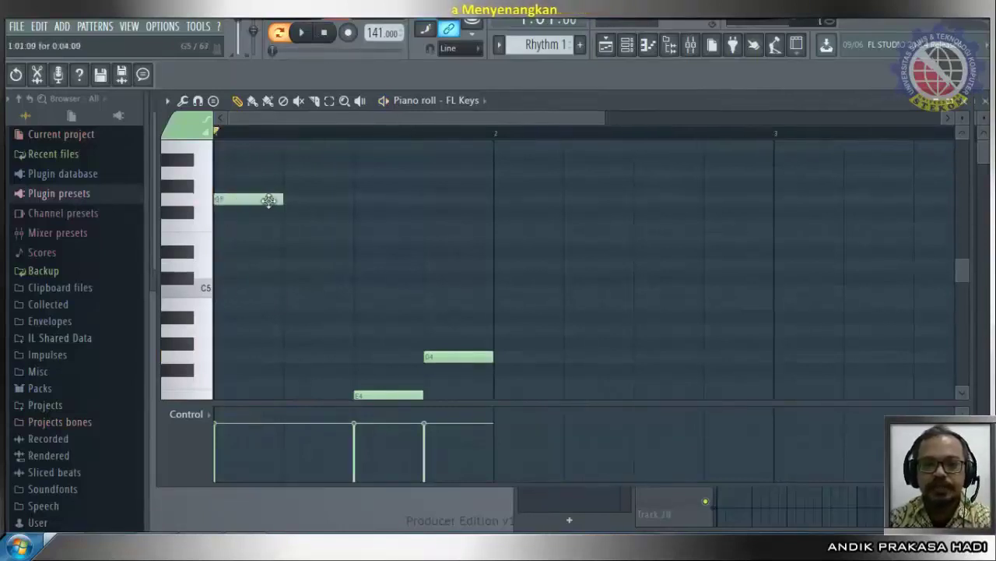
drag(277, 202, 239, 200)
click(256, 239)
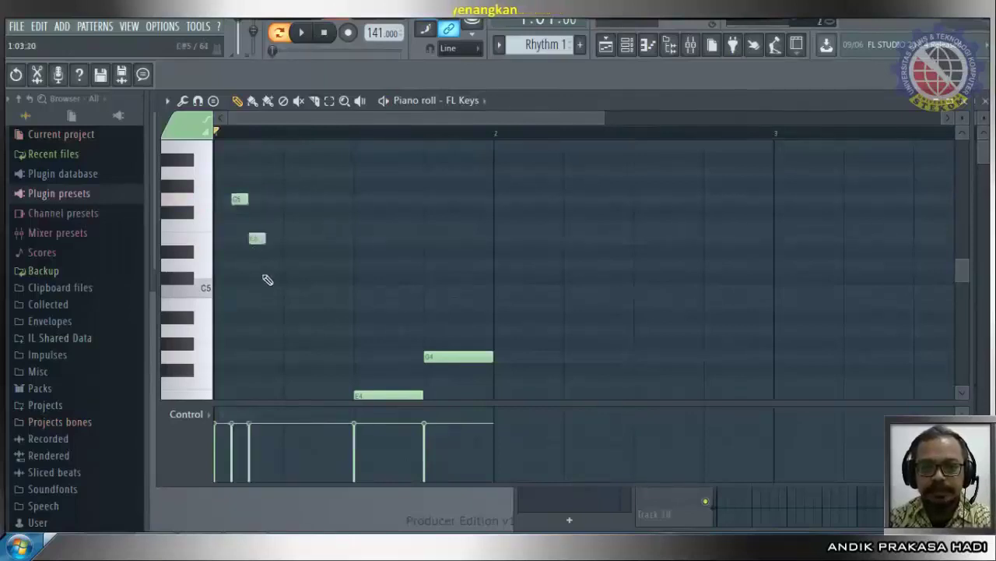
click(272, 290)
click(327, 291)
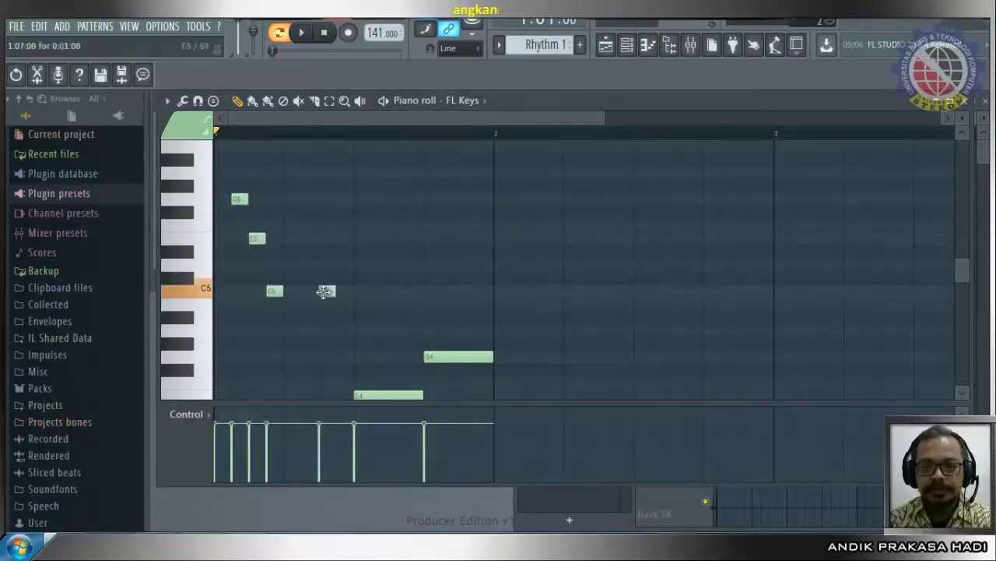
click(322, 239)
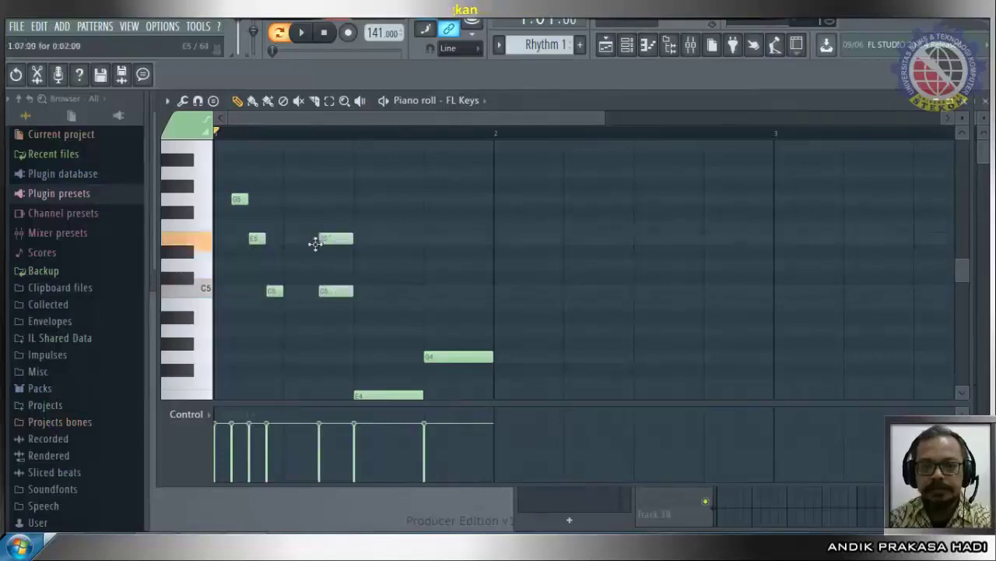
click(327, 199)
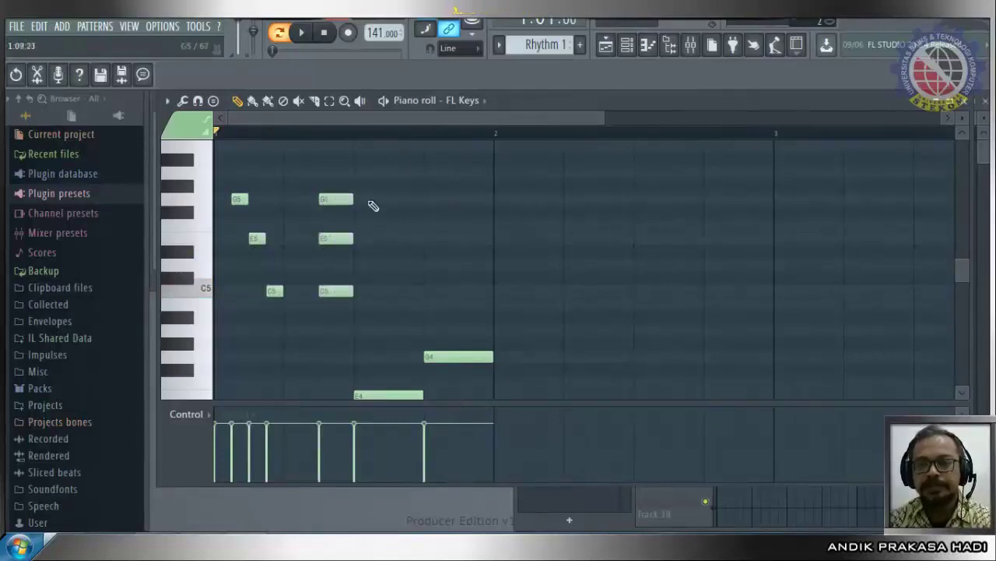
Copy the C5-E5-G5 chord to steps 11 and 15 of bar 1 and play back the pattern.
click(330, 100)
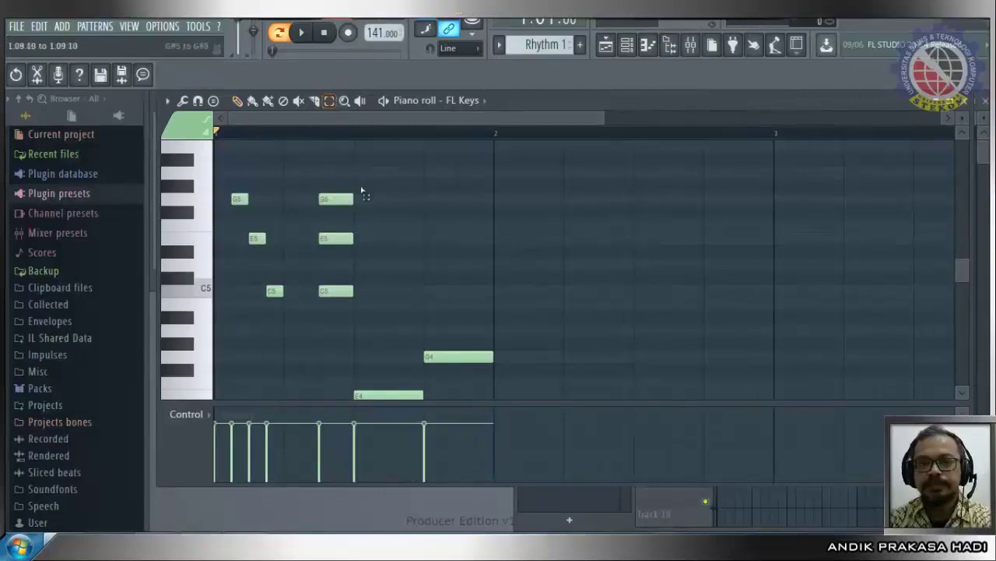
drag(360, 181, 370, 247)
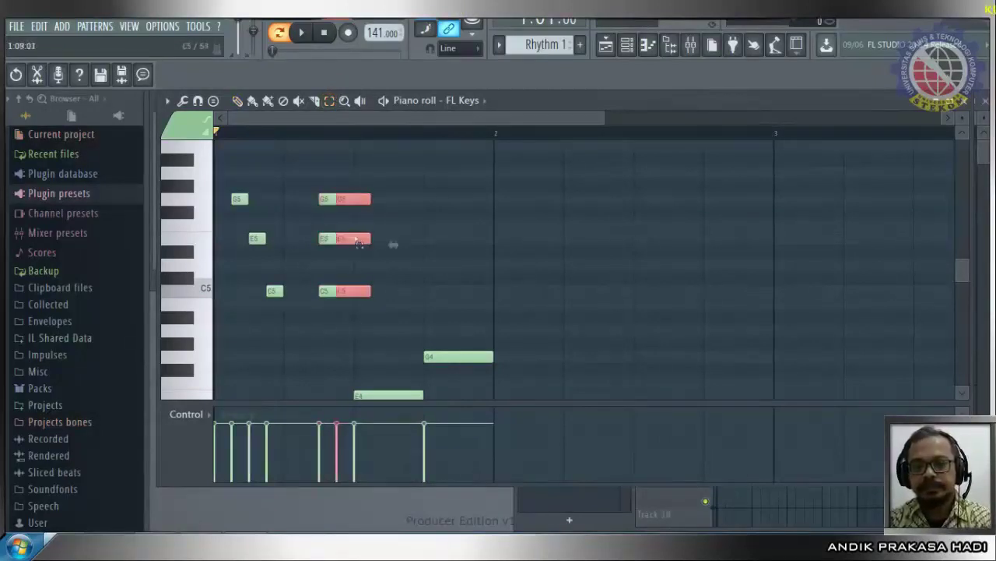
click(237, 100)
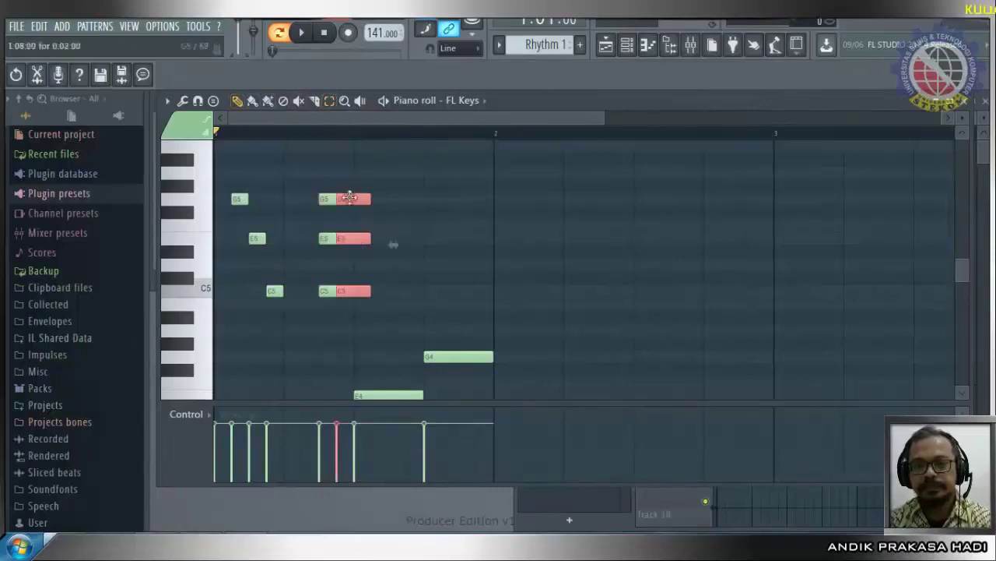
drag(352, 200, 467, 207)
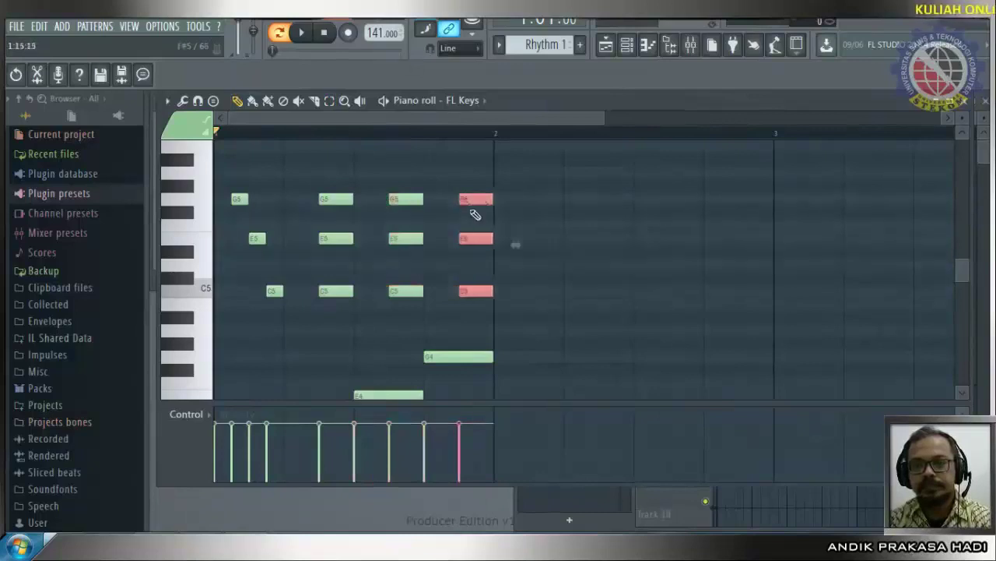
click(302, 33)
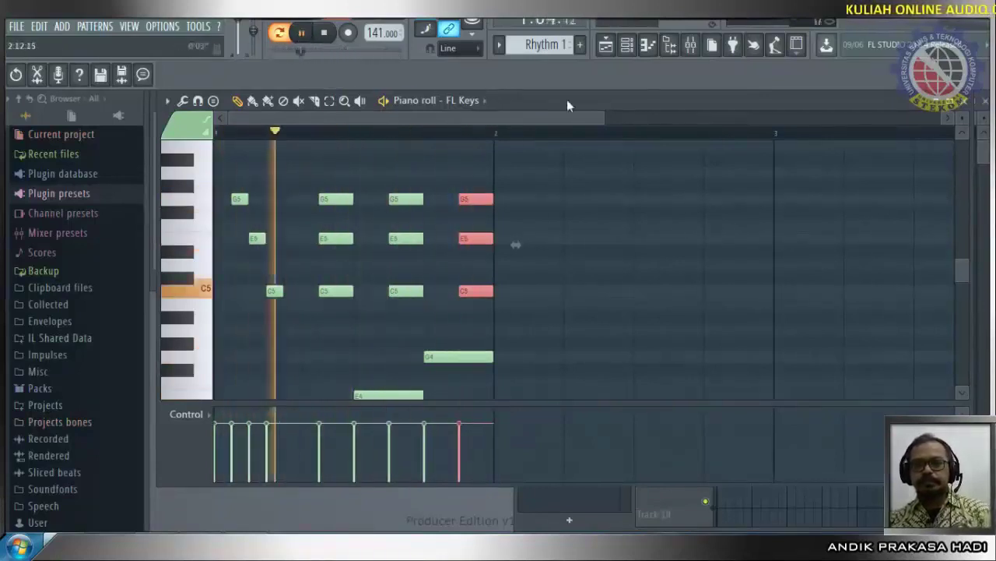
click(324, 34)
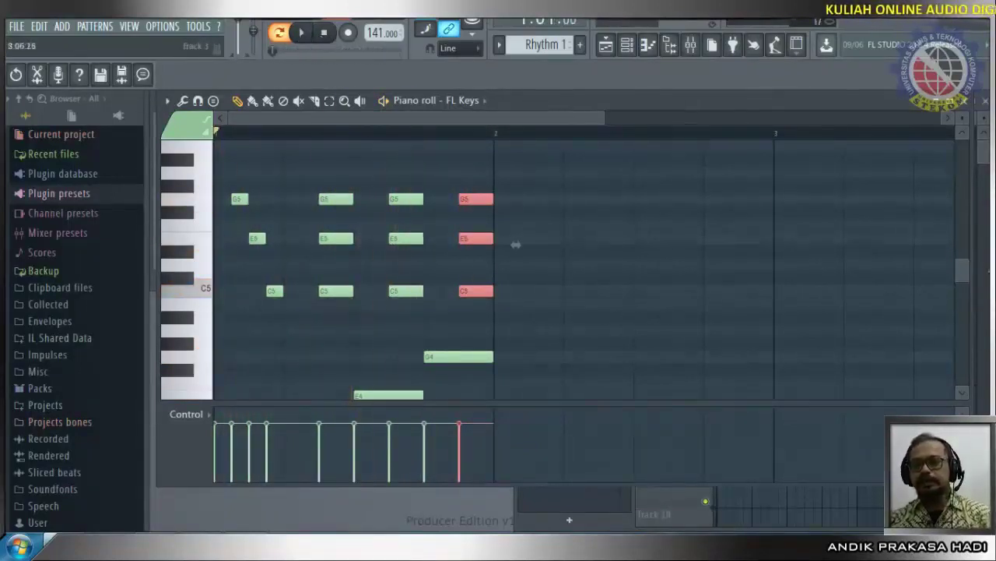
Select all the notes in bar 1, including the low C4, E4 and G4, and duplicate them.
scroll(959, 393, down, 4)
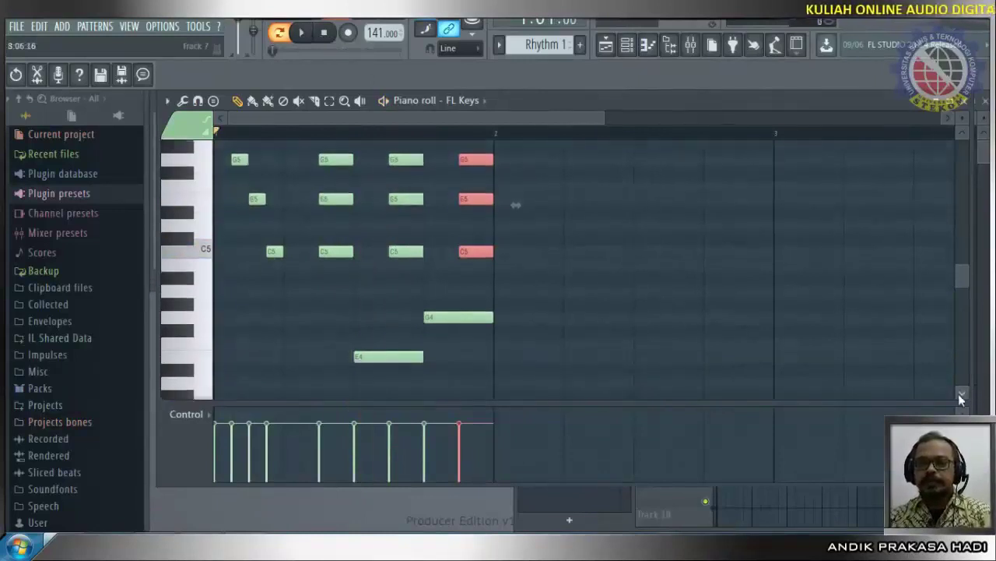
scroll(542, 257, up, 2)
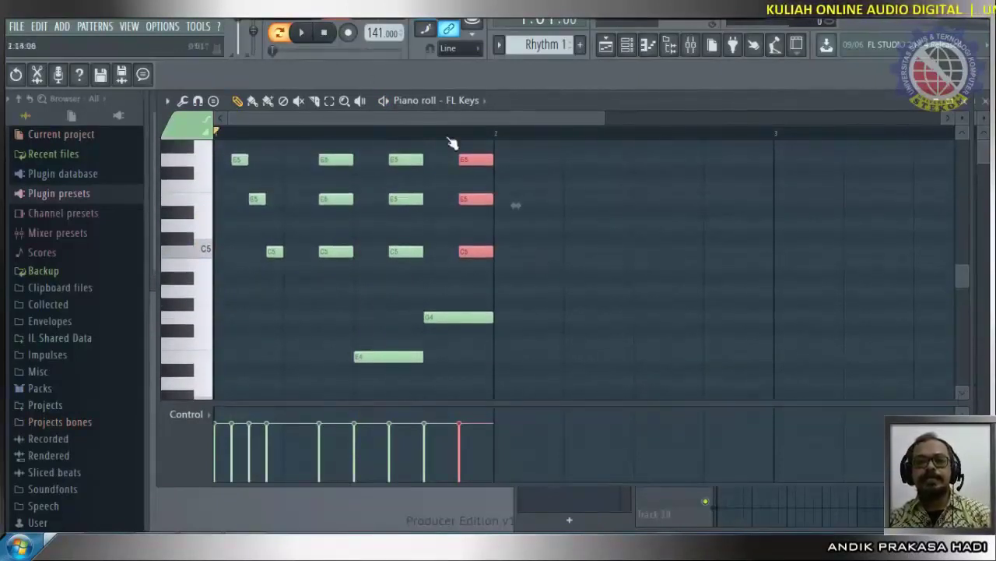
scroll(449, 140, down, 4)
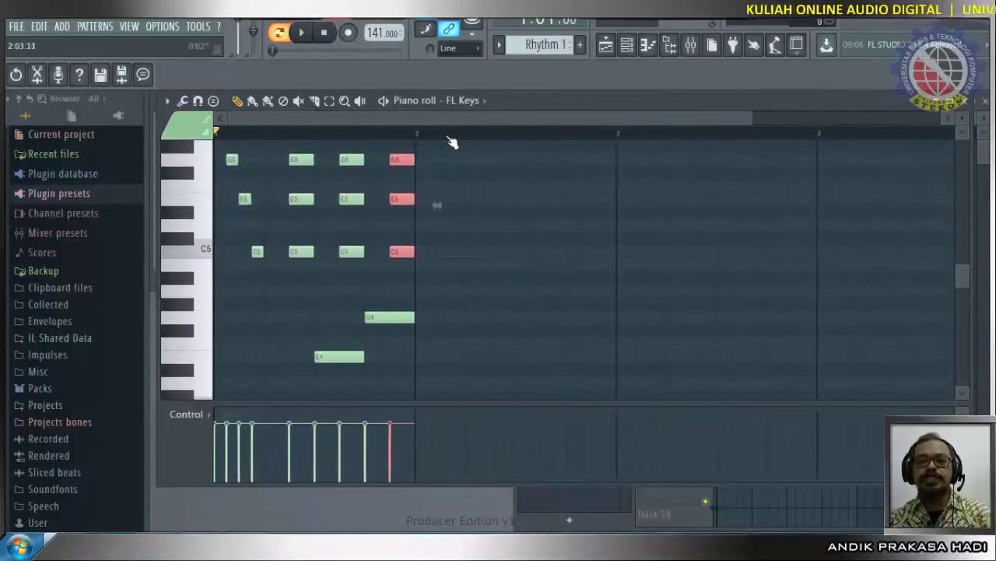
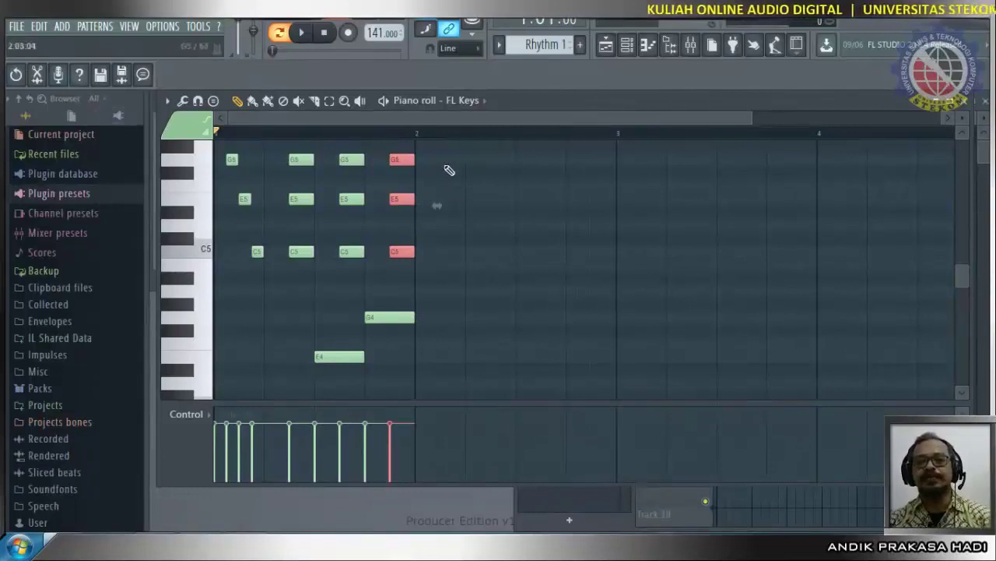
click(329, 101)
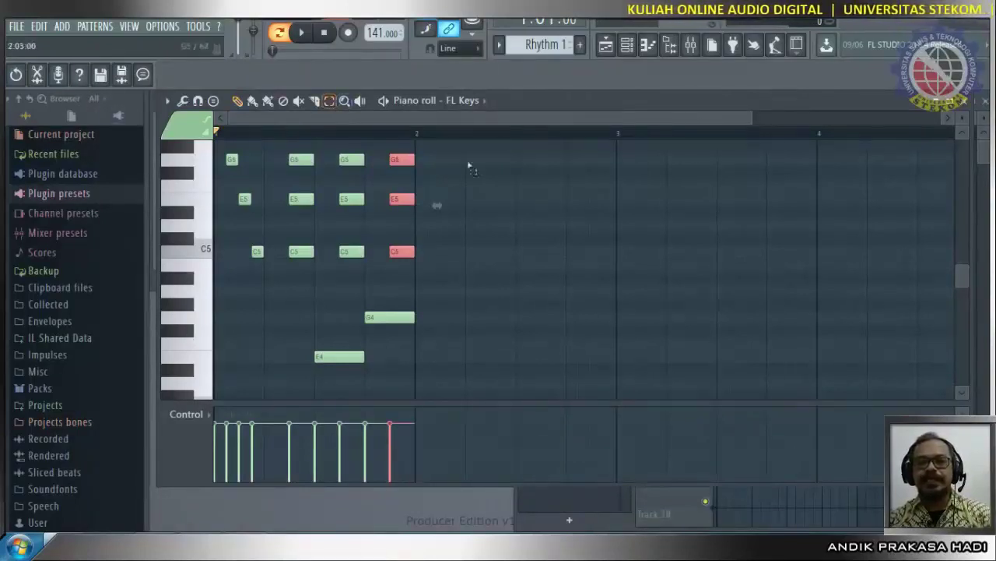
drag(431, 154, 262, 354)
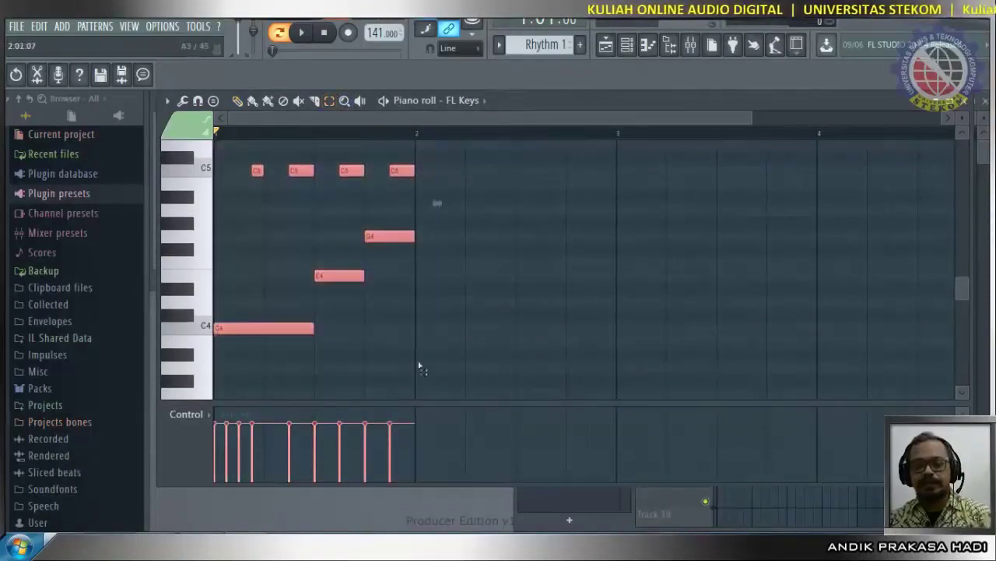
key(ctrl+b)
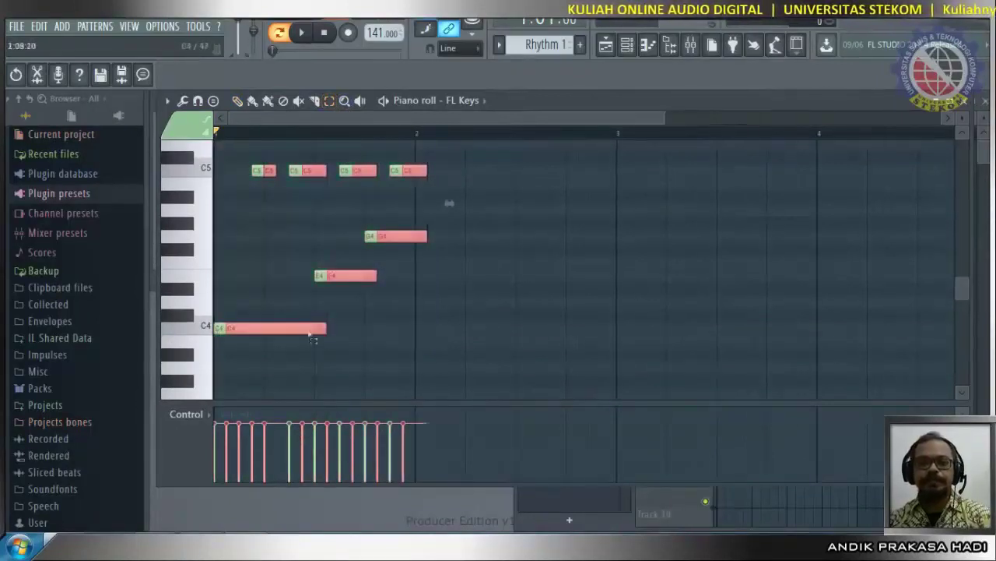
Show key labels for all notes on the piano roll keyboard.
scroll(309, 335, down, 3)
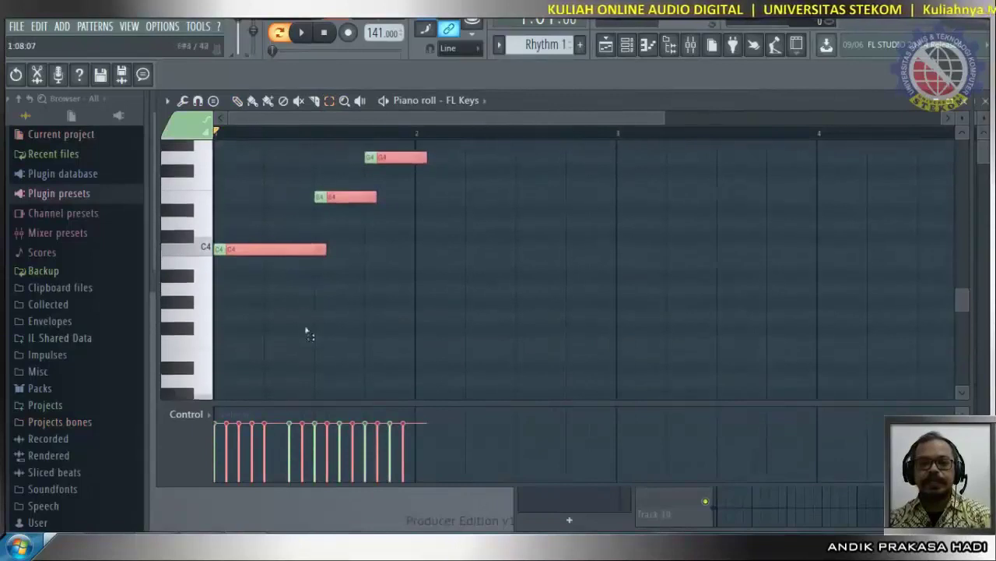
click(167, 101)
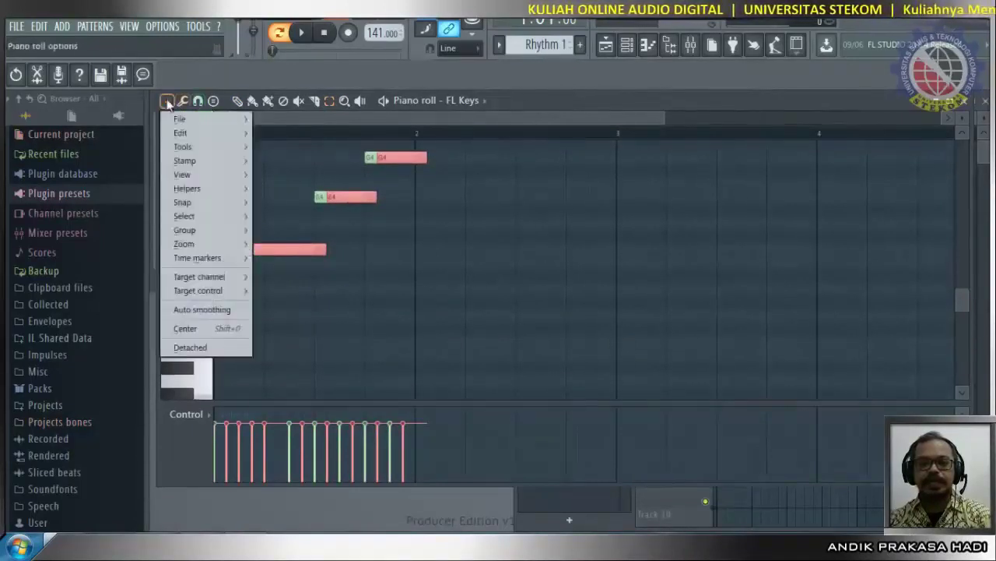
mouse_move(187, 174)
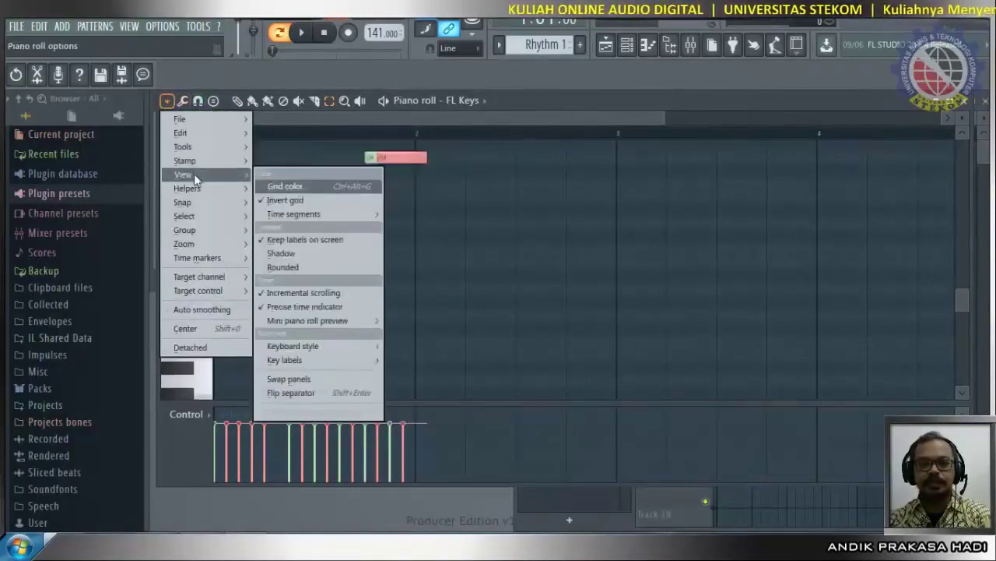
mouse_move(333, 358)
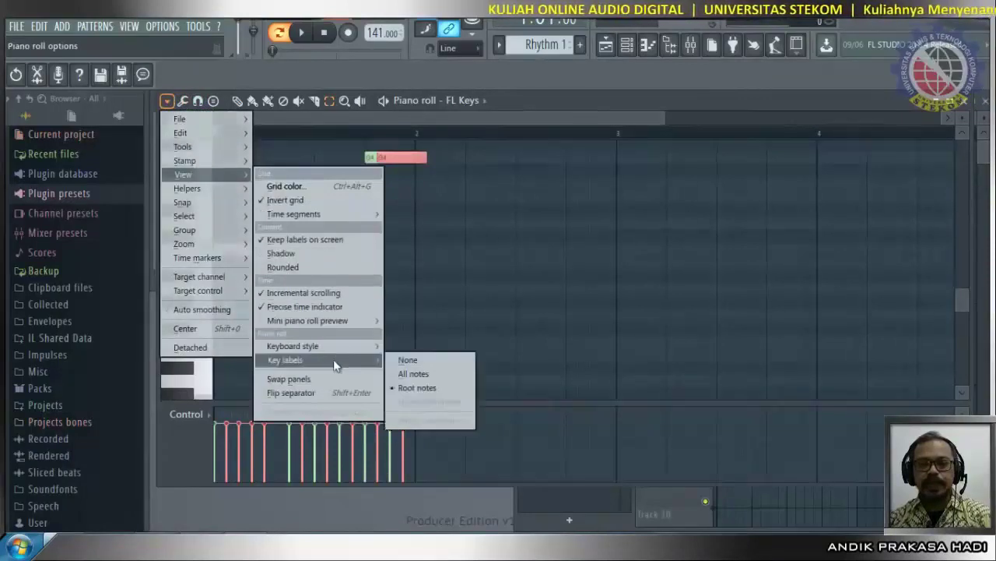
click(413, 374)
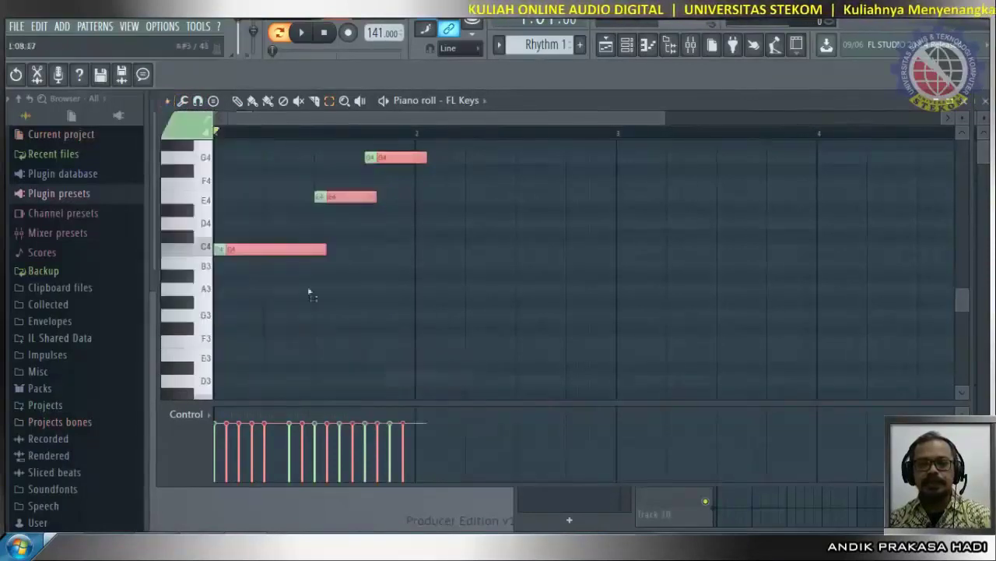
Move the duplicated notes into bar 2, transposed down so that their bass line starts on G3.
click(237, 101)
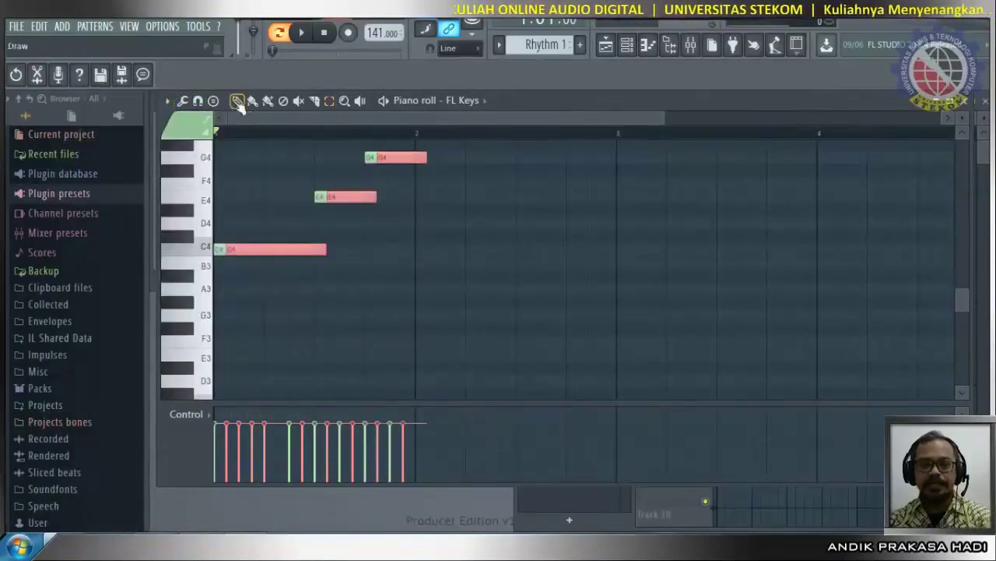
drag(283, 250, 472, 321)
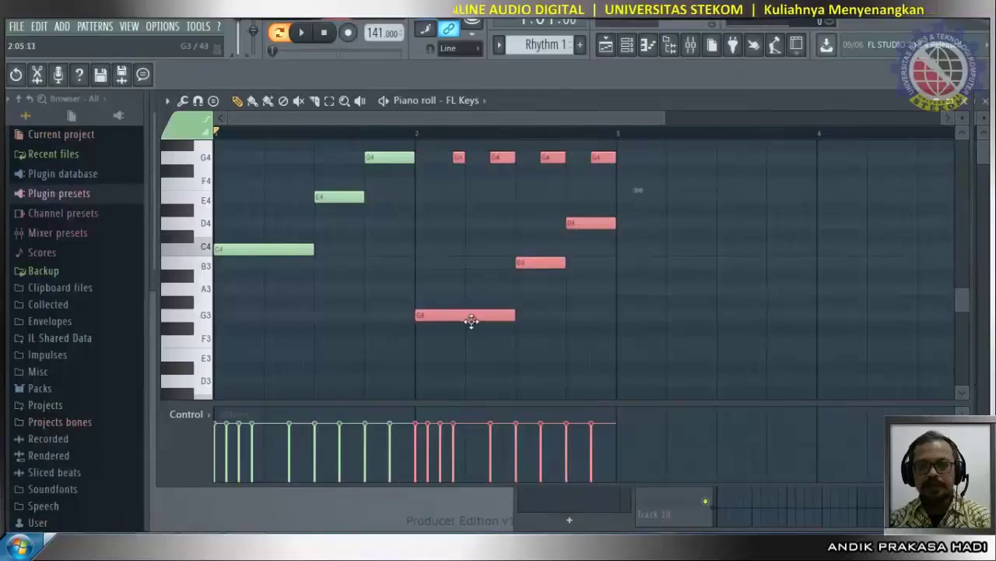
scroll(478, 302, up, 2)
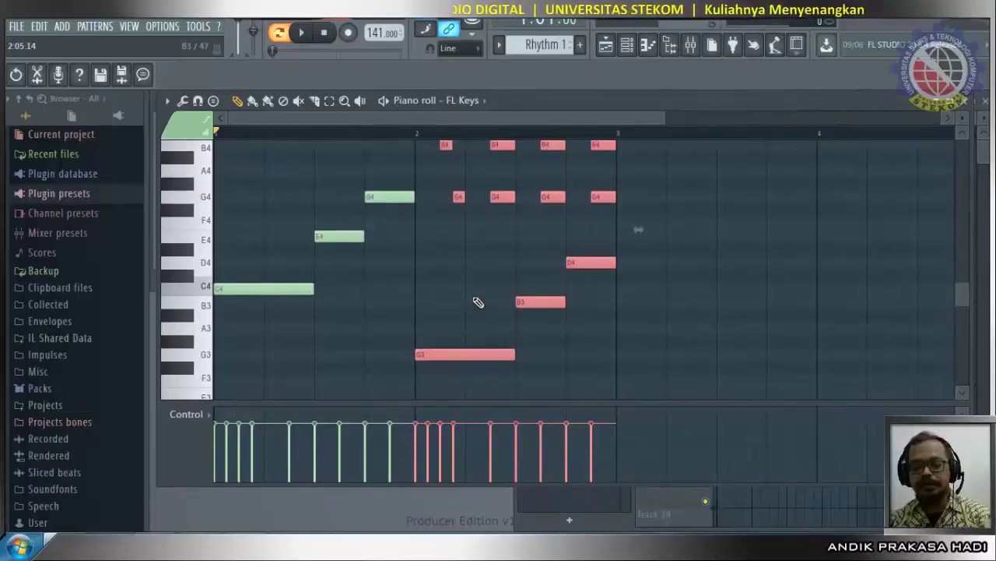
Paste another copy of the notes, move it into bar 3 with the bass line starting on D4, and deselect it.
key(ctrl+v)
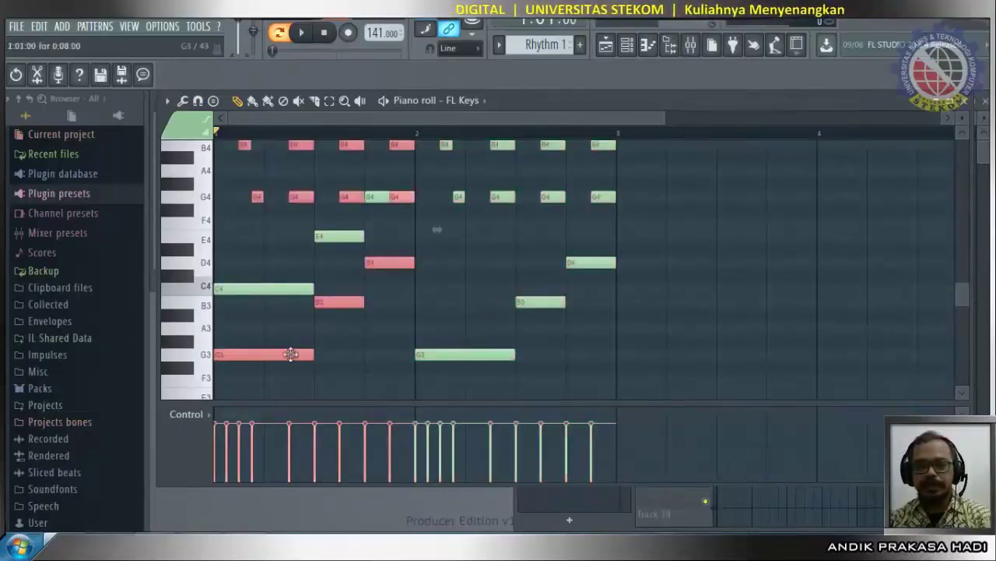
drag(289, 351, 699, 241)
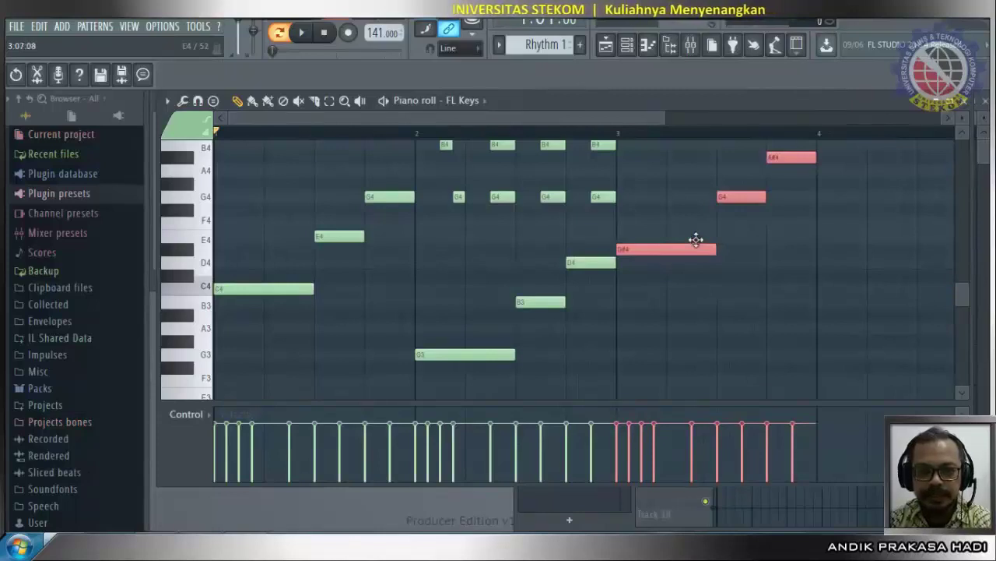
drag(695, 240, 696, 262)
scroll(794, 215, up, 2)
click(813, 252)
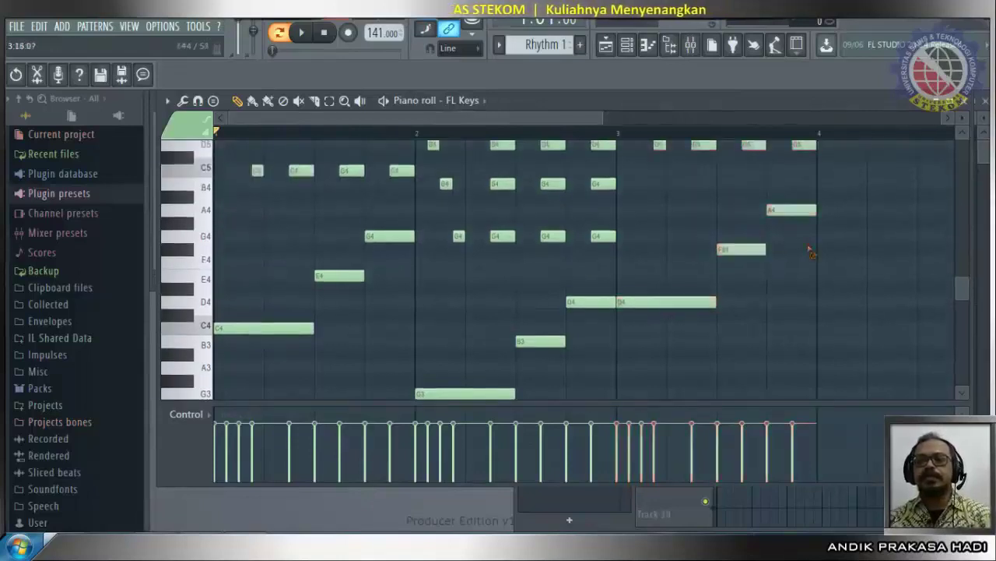
Lower the F#4 bass note in bar 3 to F4 and all its F#5 chord notes to F5.
click(749, 250)
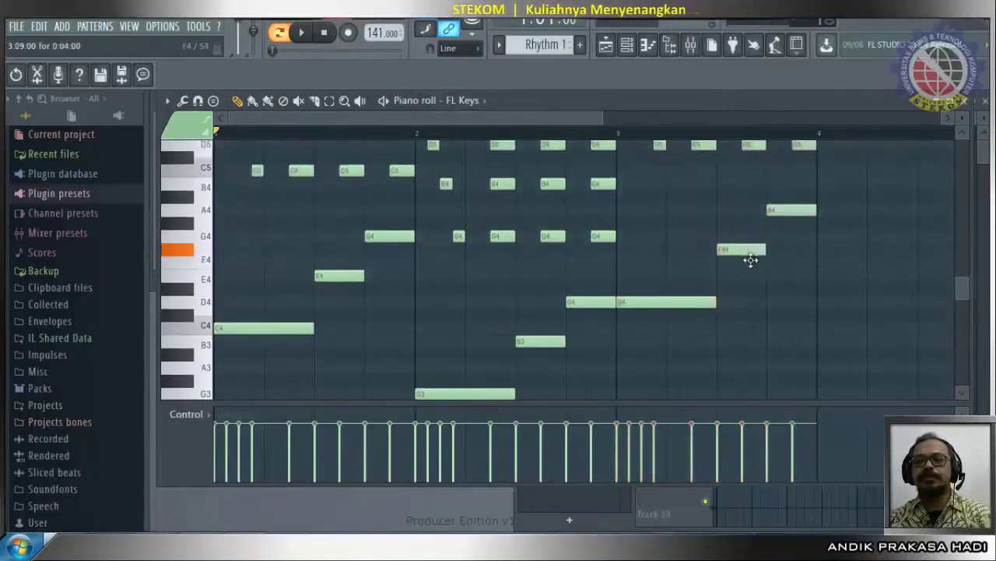
scroll(757, 249, up, 4)
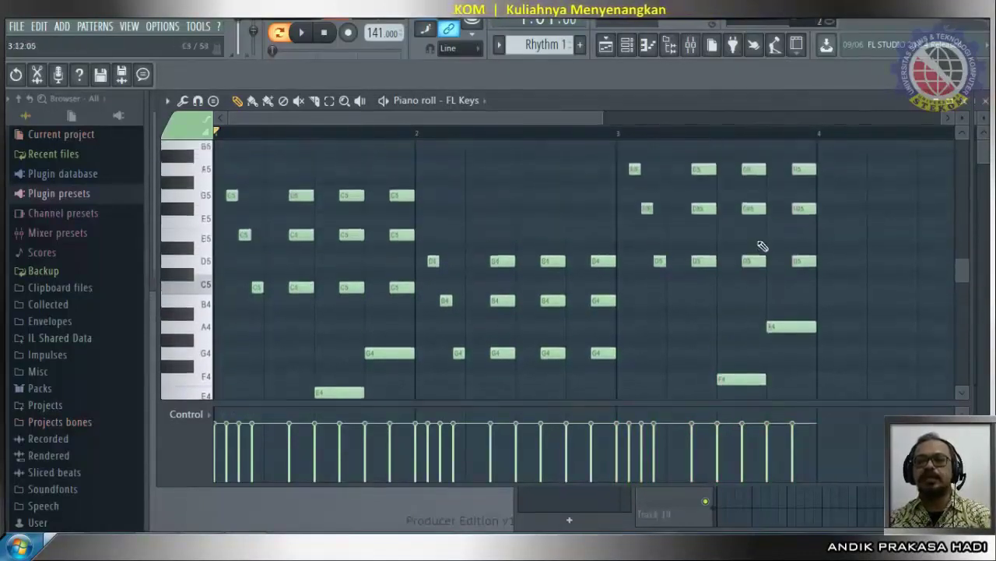
scroll(796, 326, down, 5)
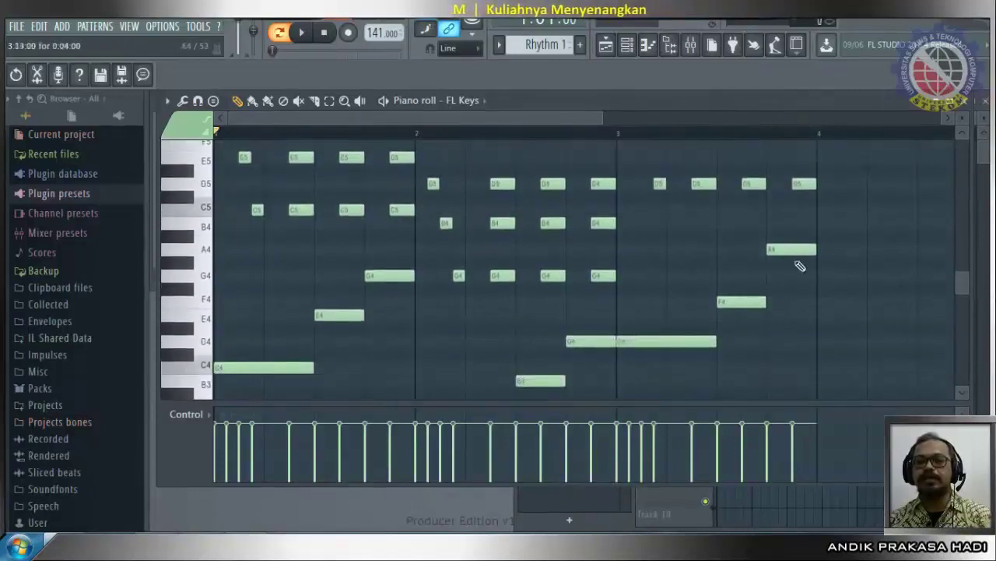
scroll(740, 304, up, 5)
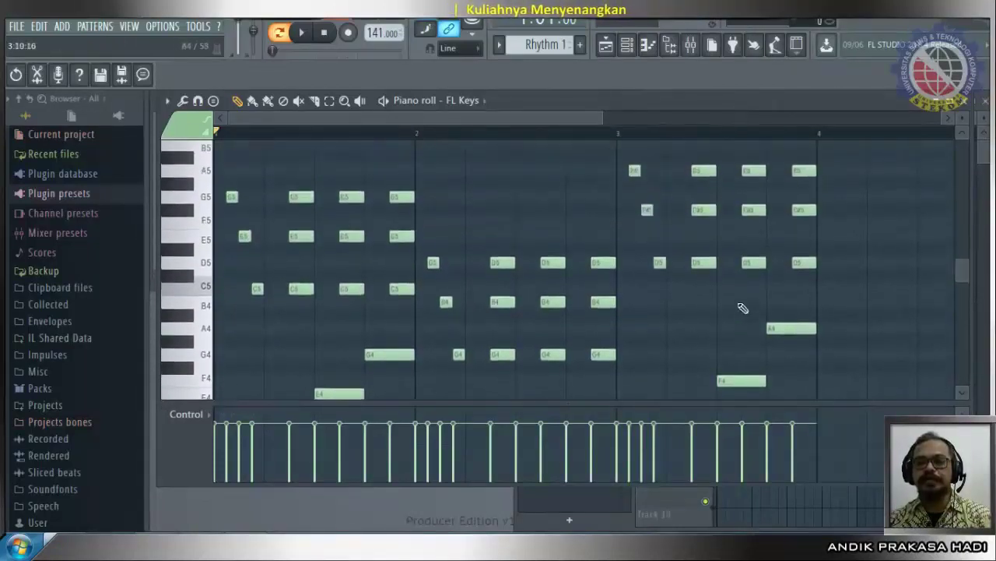
click(330, 101)
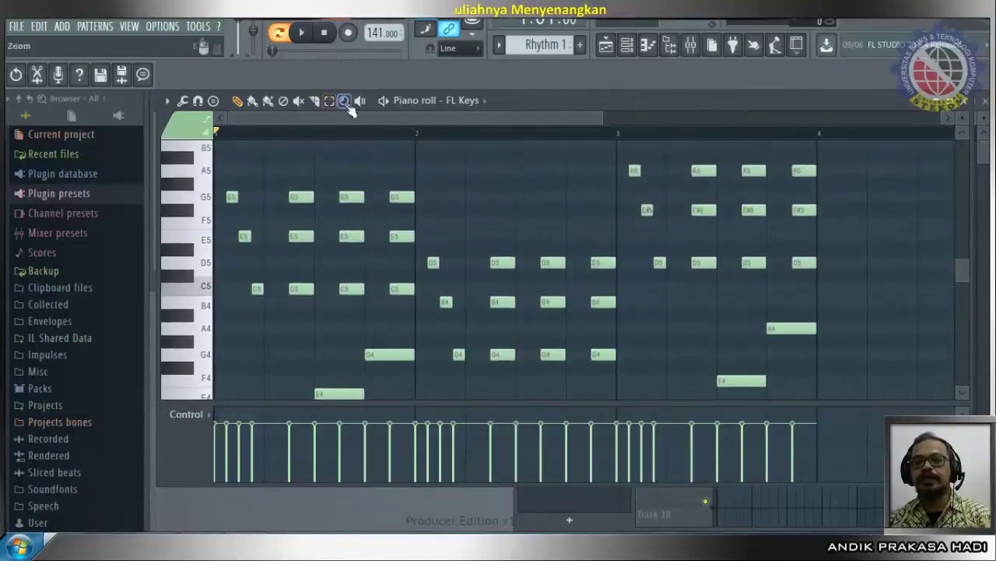
drag(836, 201, 616, 238)
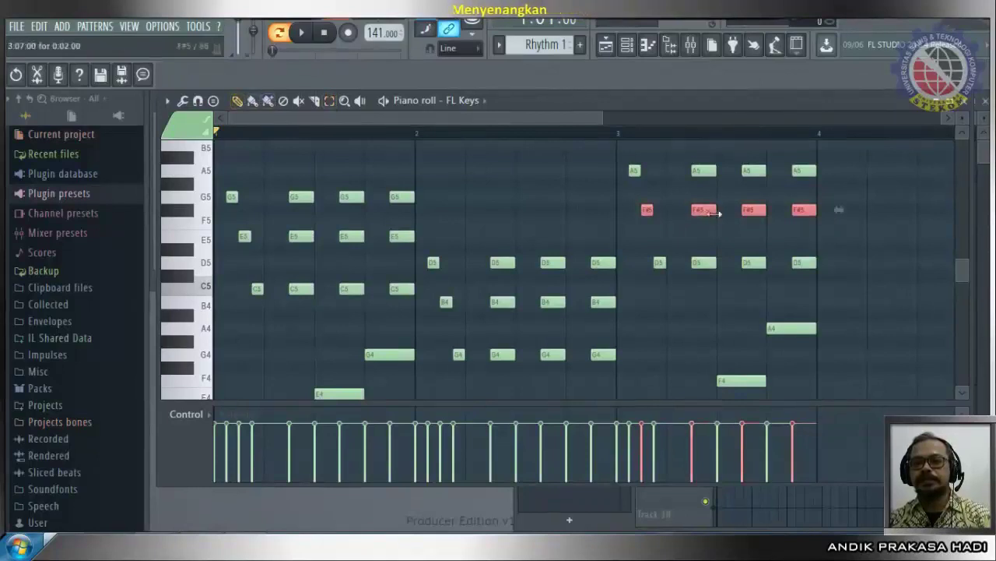
drag(701, 218, 702, 230)
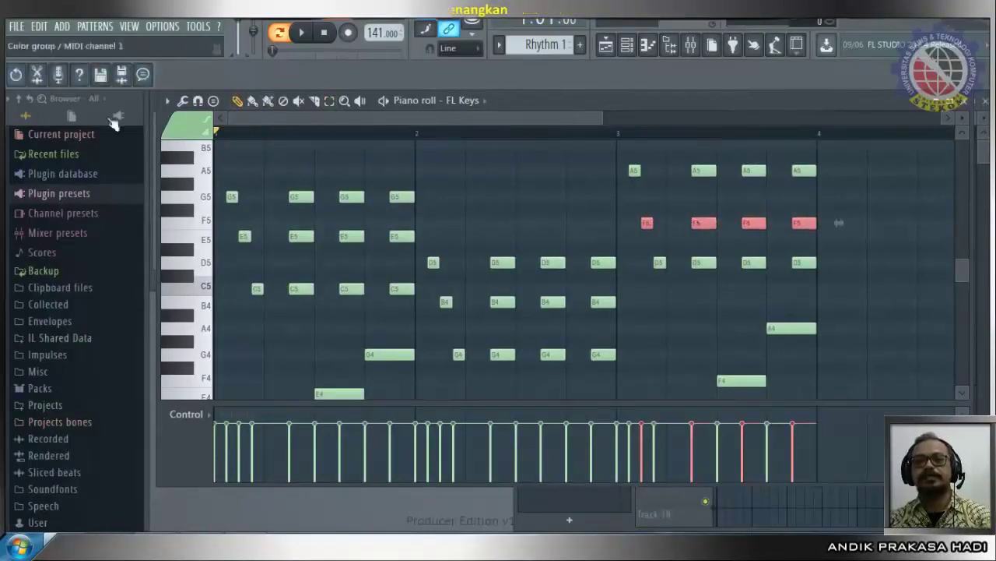
Play back the three-bar pattern, stop it and look over the bass and chord notes.
click(303, 36)
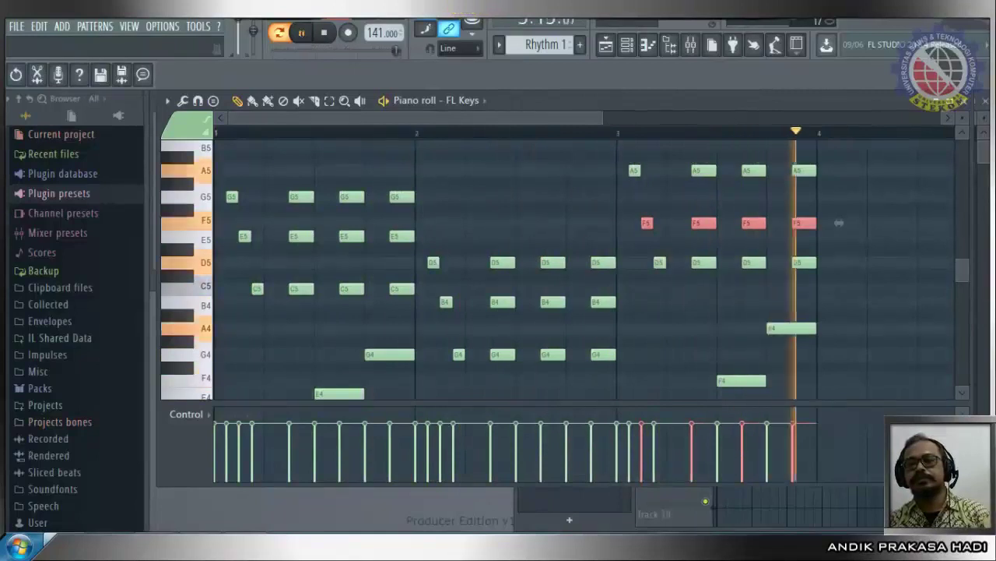
click(326, 34)
scroll(836, 269, down, 4)
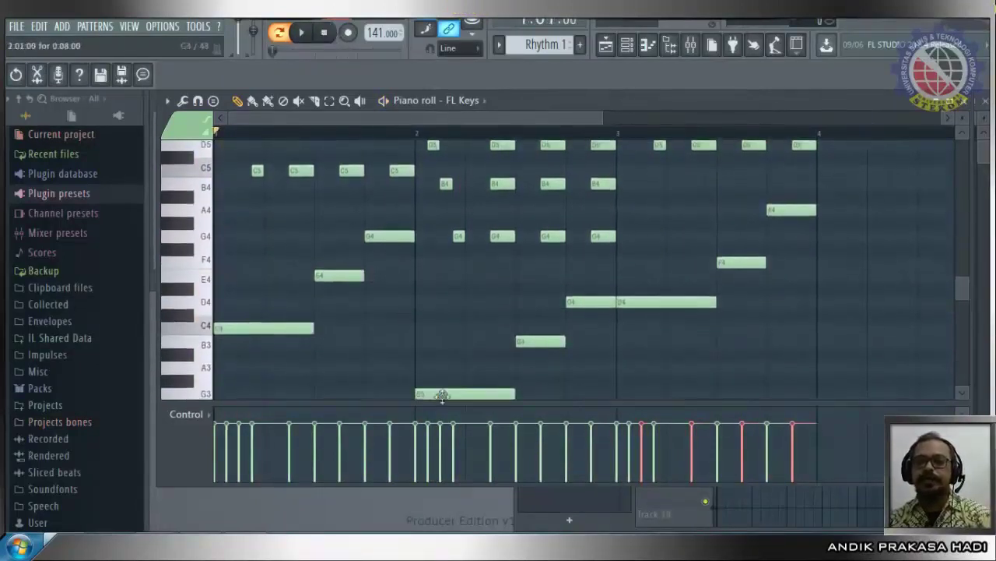
scroll(864, 304, up, 4)
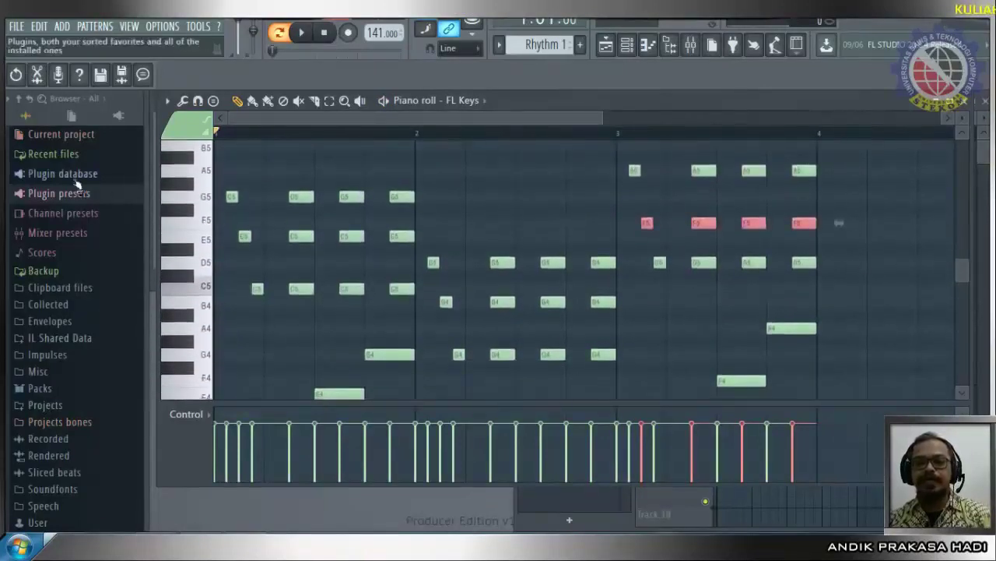
Select and copy the bar 3 notes, paste them and move the copy into bar 4 with its bass starting on A4.
click(330, 101)
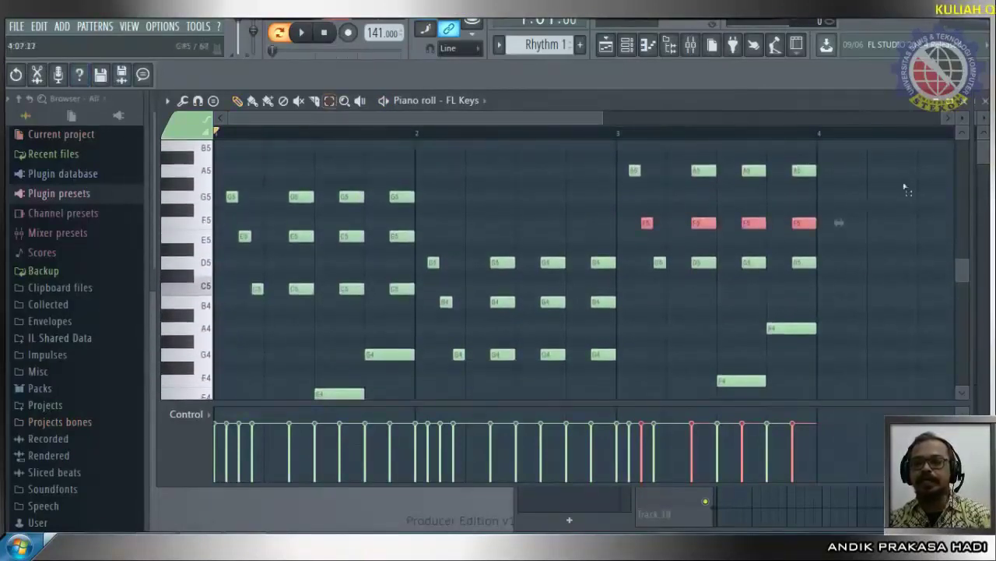
drag(848, 156, 643, 322)
scroll(759, 319, up, 1)
scroll(790, 316, up, 1)
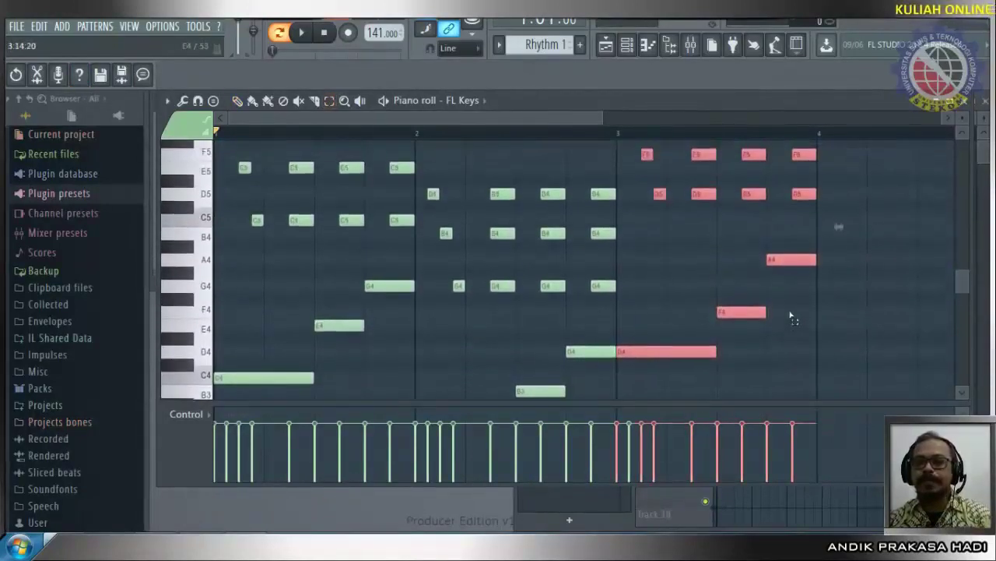
key(ctrl+c)
key(ctrl+v)
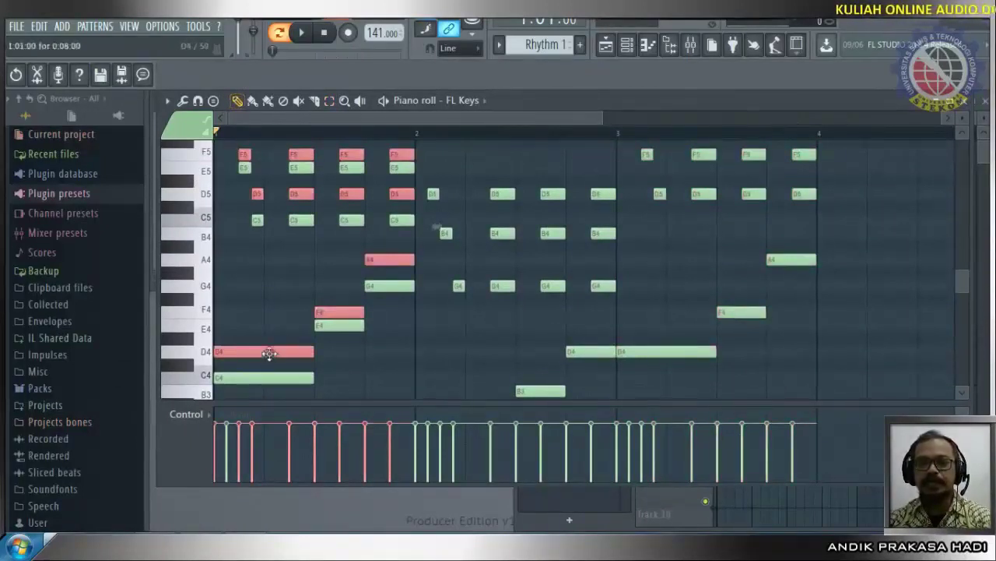
drag(268, 353, 879, 262)
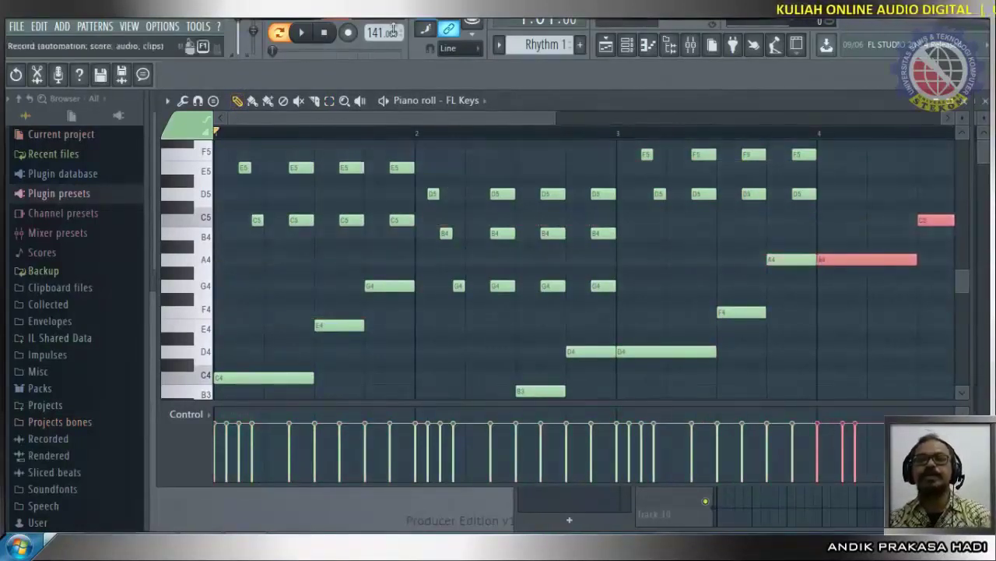
Play the four-bar pattern and check the chord and bass notes in bar 4.
click(303, 36)
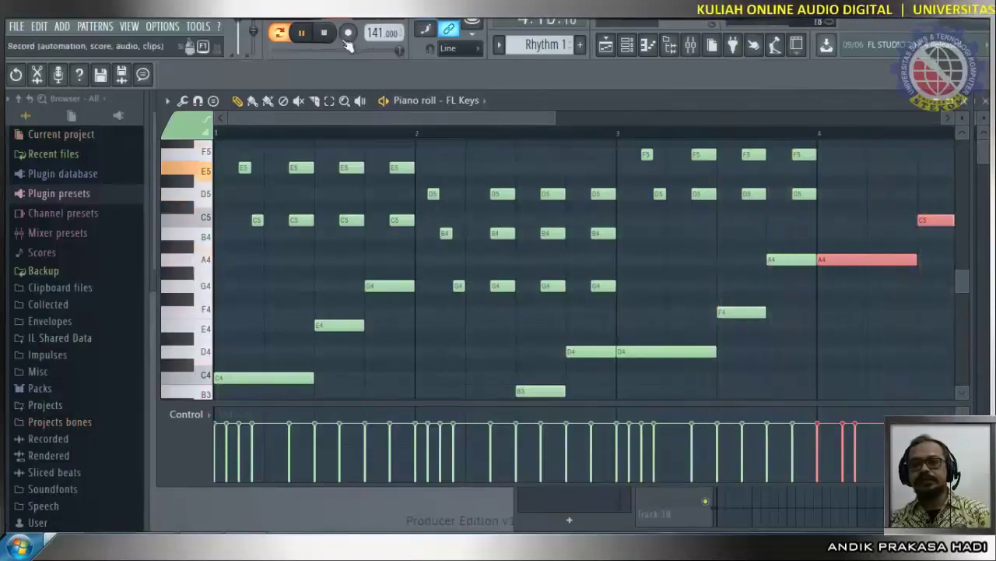
scroll(852, 304, up, 2)
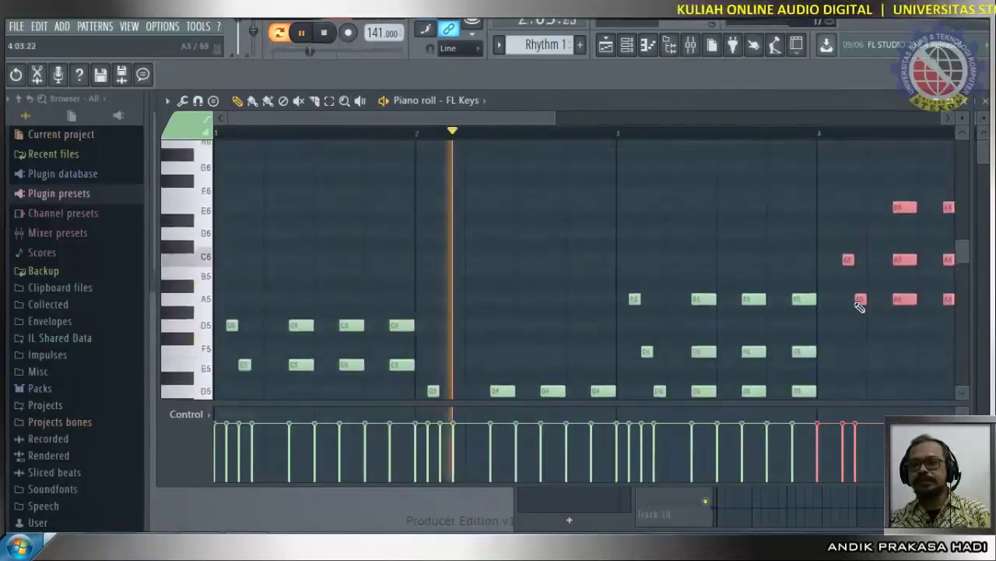
scroll(859, 307, down, 2)
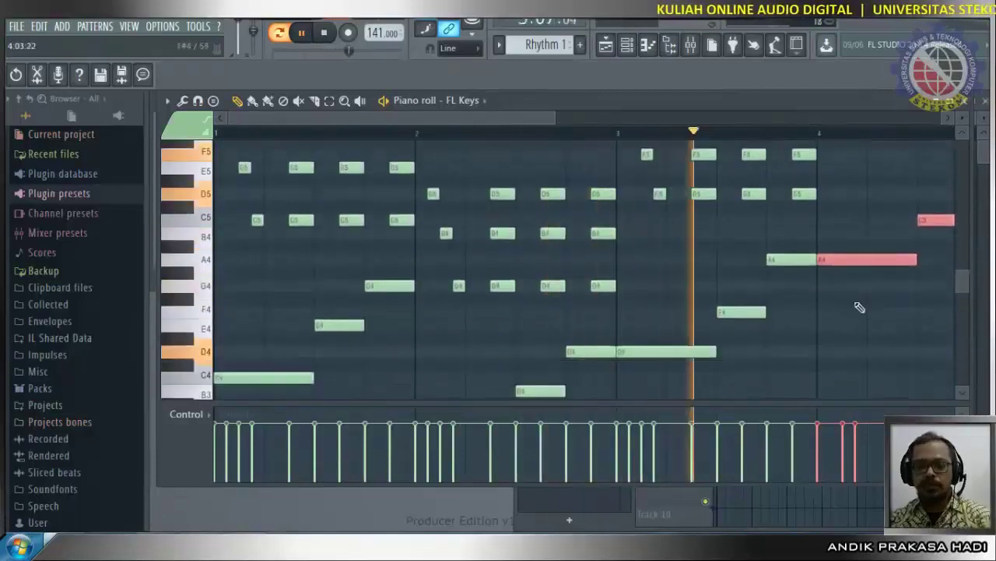
scroll(859, 308, up, 3)
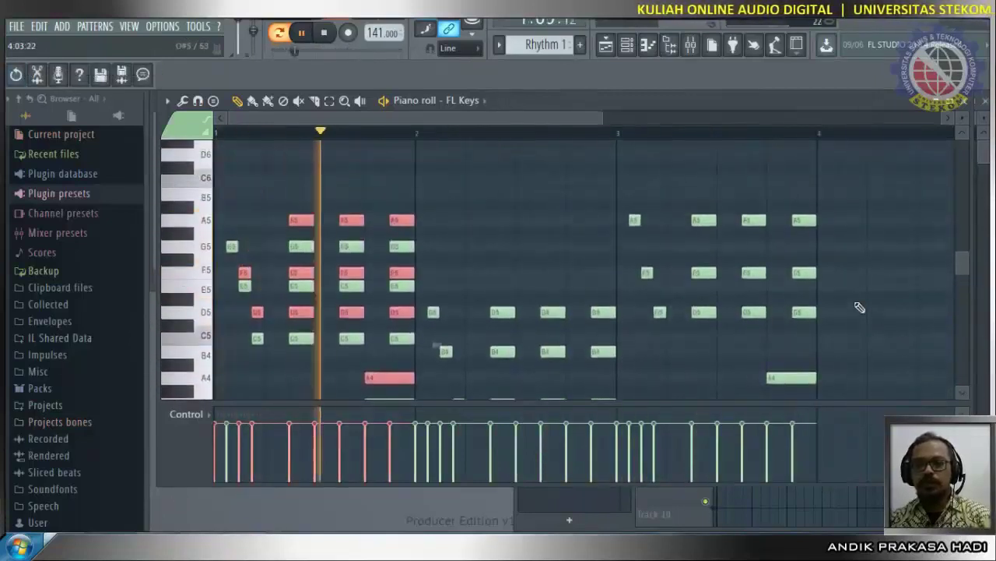
Undo the move and the paste of the bar 4 notes, and stop playback.
key(ctrl+z)
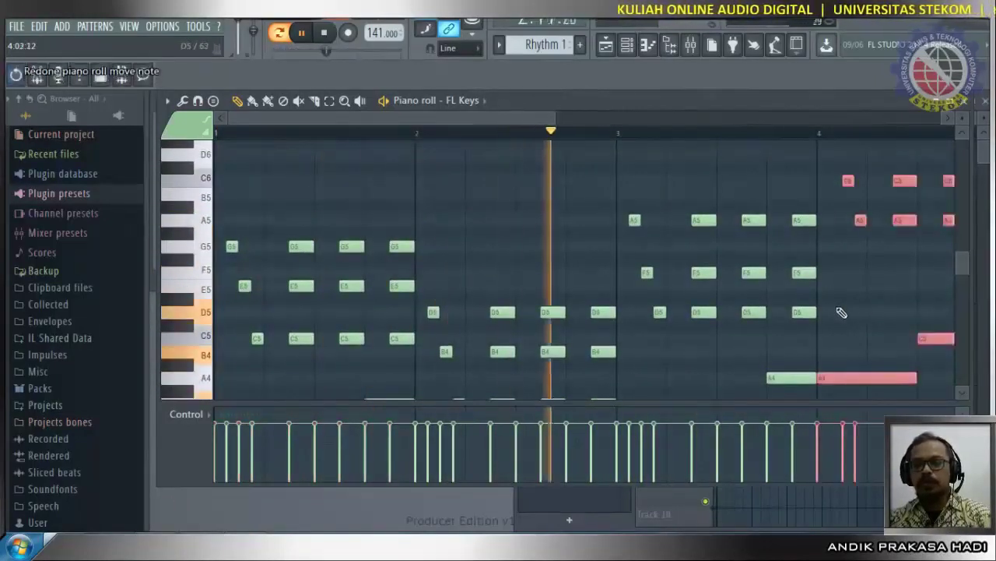
key(ctrl+alt+z)
key(ctrl+alt+z)
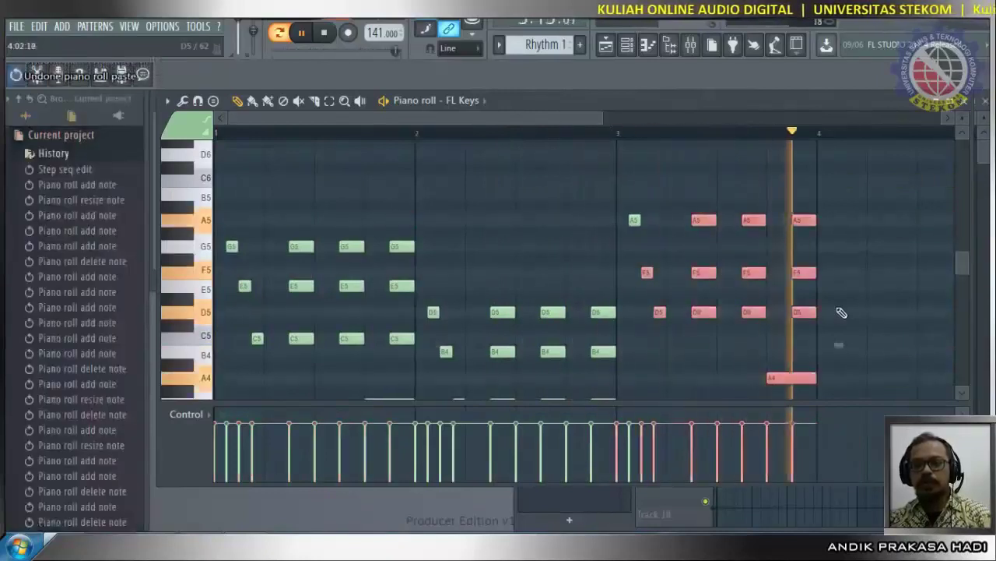
click(320, 45)
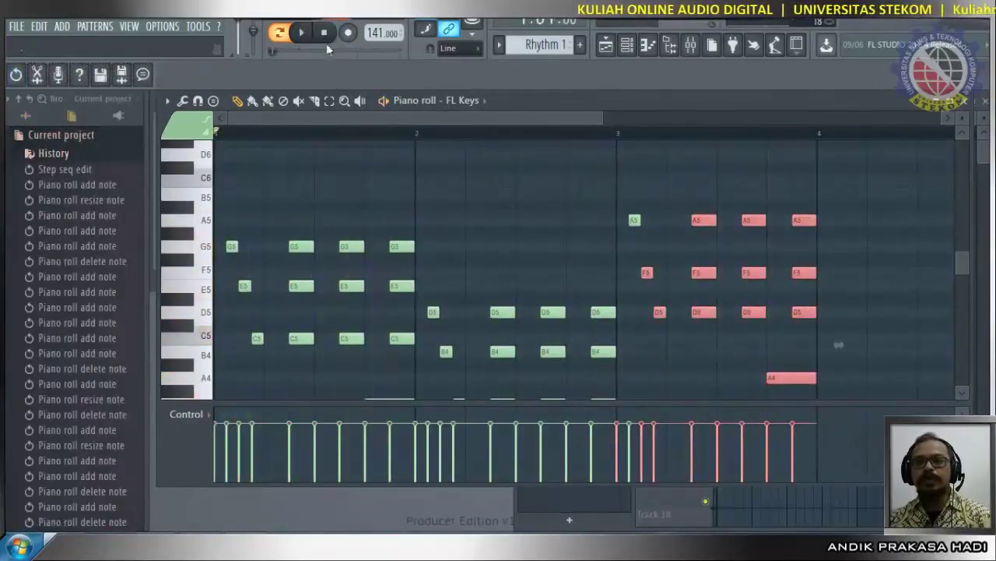
Copy all bar 3 bass and chord notes again, paste them and move the copy into bar 4 with its bass starting on A4.
click(635, 220)
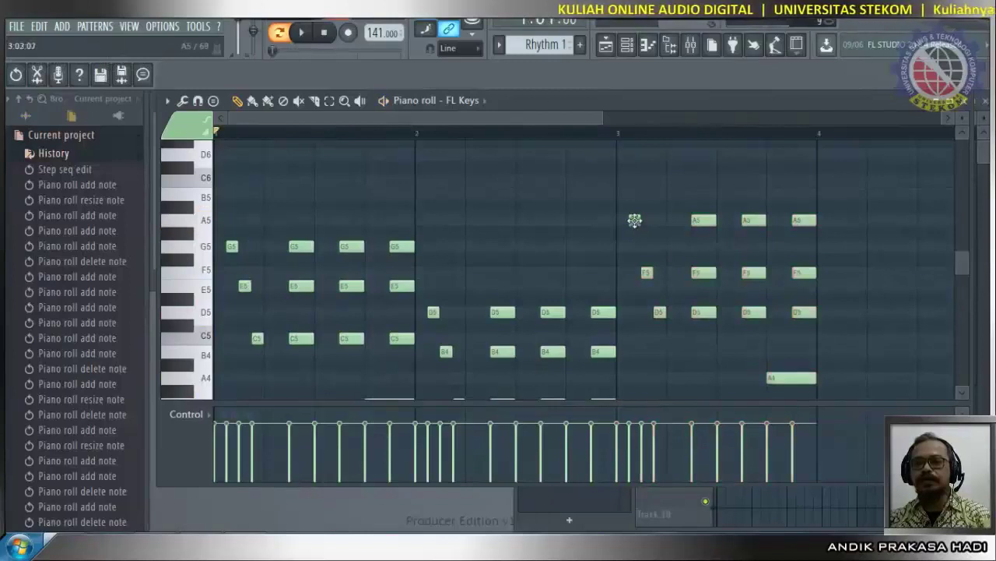
scroll(926, 303, down, 4)
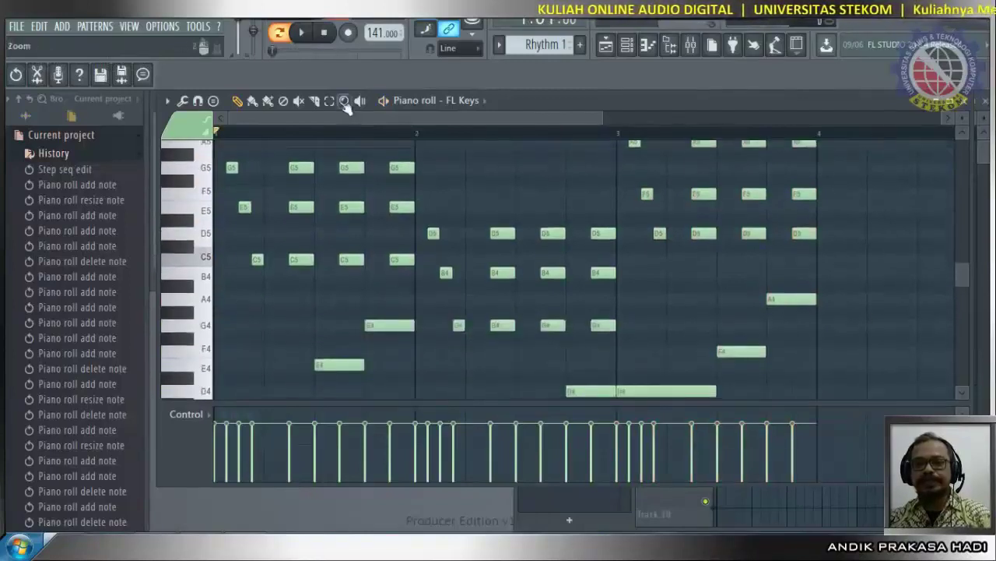
scroll(895, 272, down, 5)
drag(840, 163, 629, 323)
scroll(718, 302, up, 10)
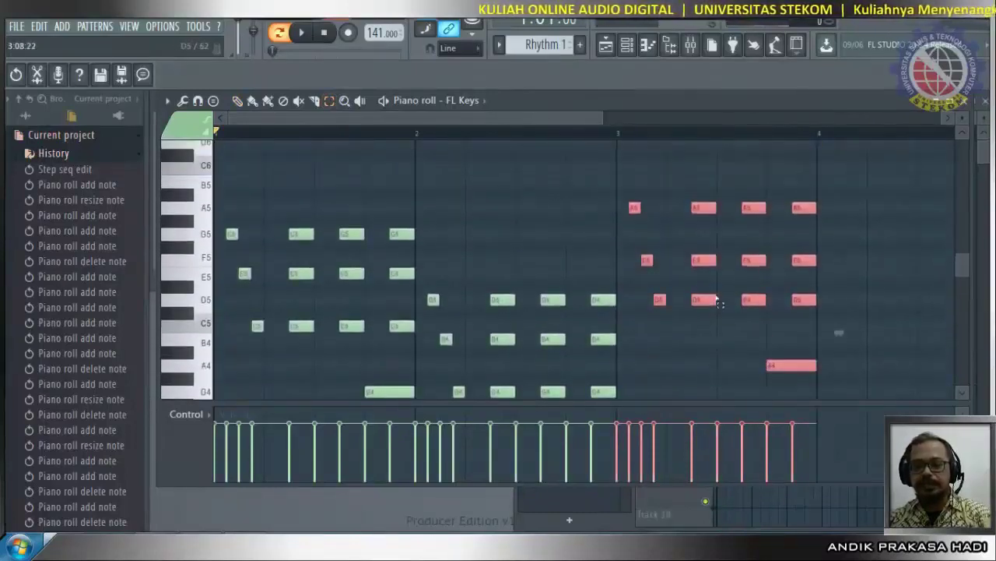
key(ctrl+v)
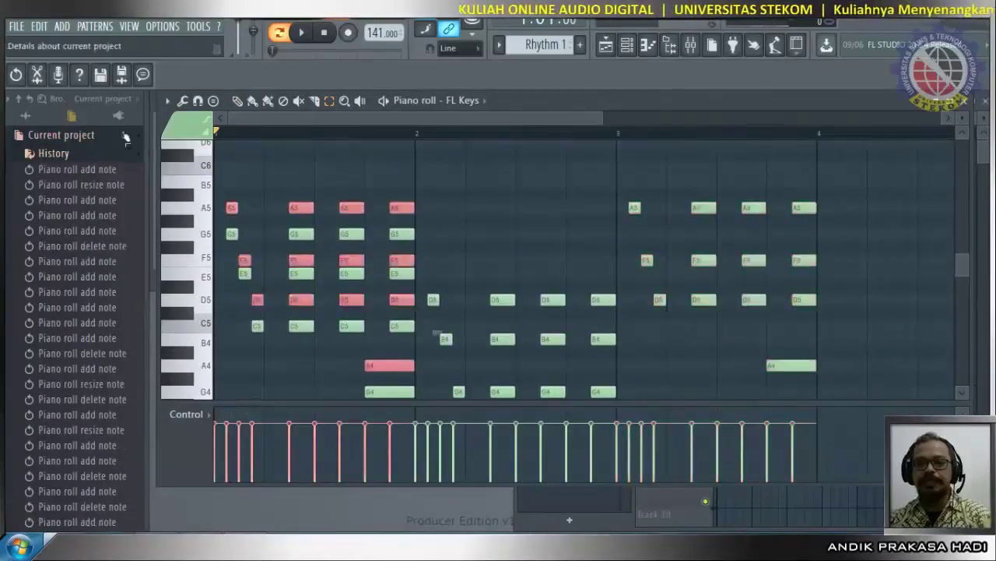
scroll(543, 296, down, 10)
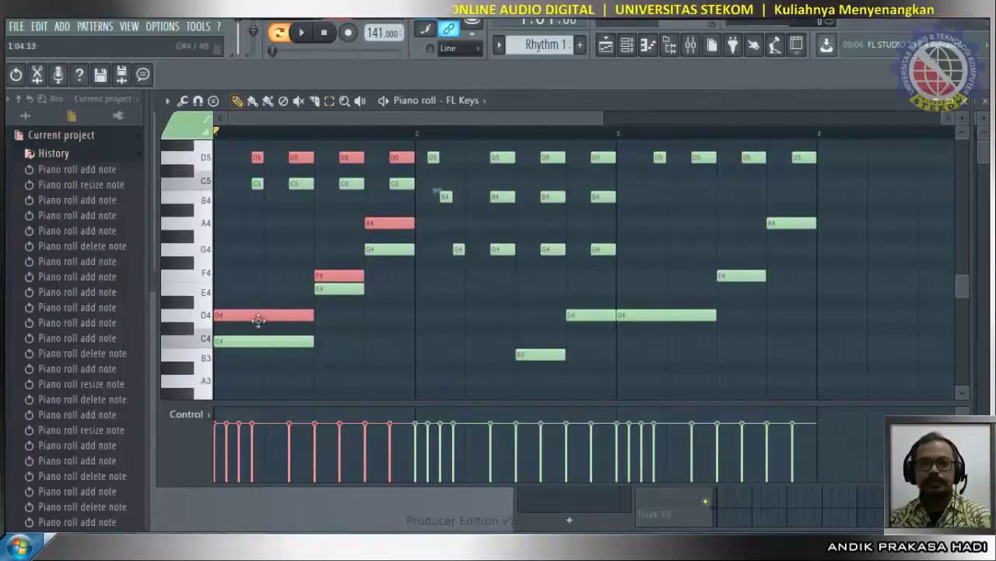
drag(258, 313, 864, 218)
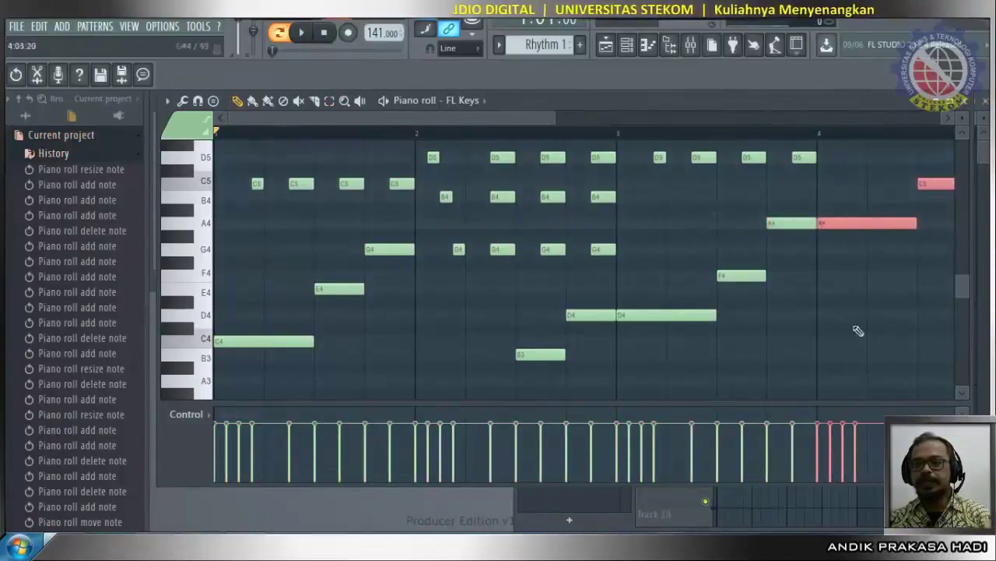
Play back the four-bar FL Keys pattern, stop it and look over the transposed notes in bar 4.
scroll(859, 333, up, 10)
scroll(859, 332, up, 5)
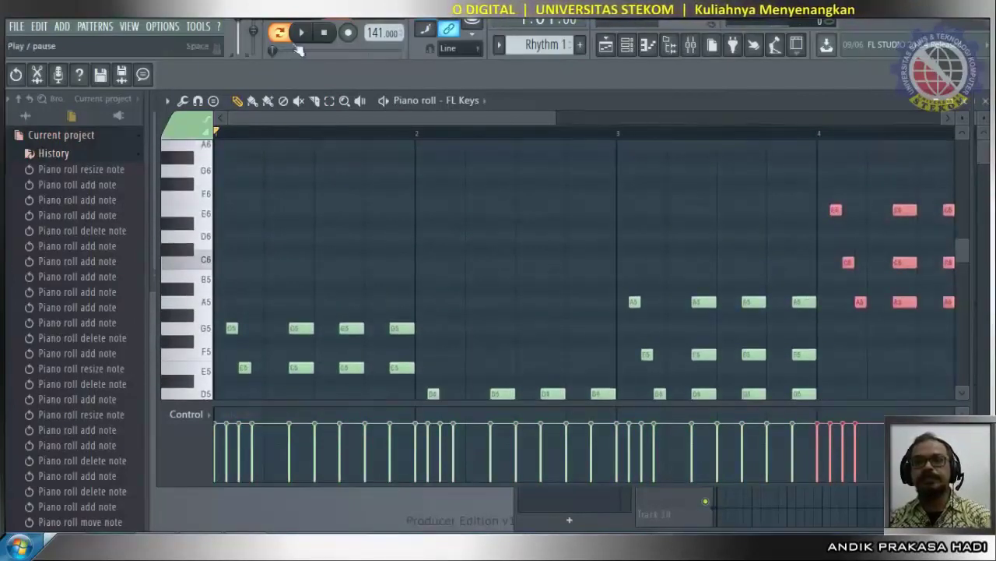
click(303, 34)
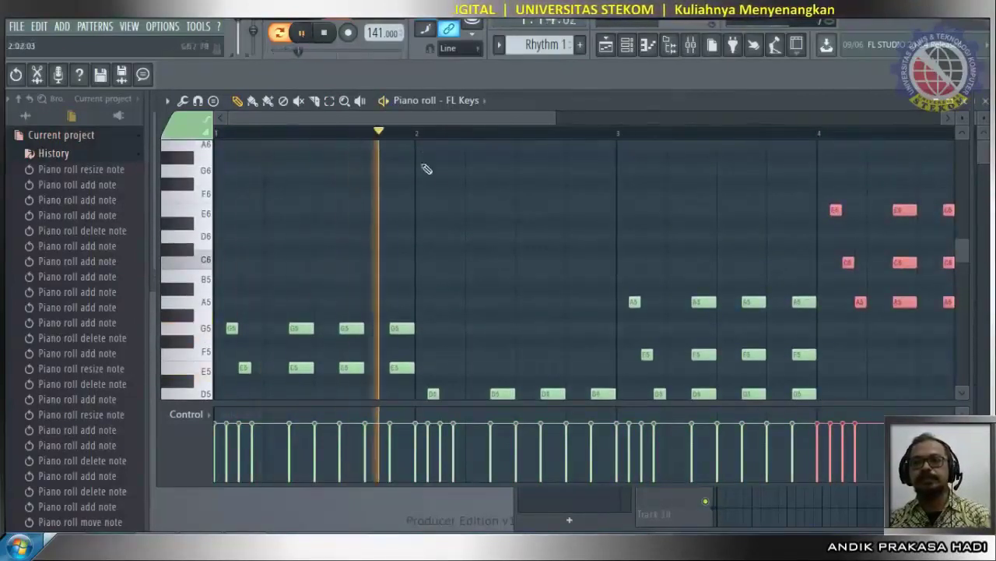
click(700, 207)
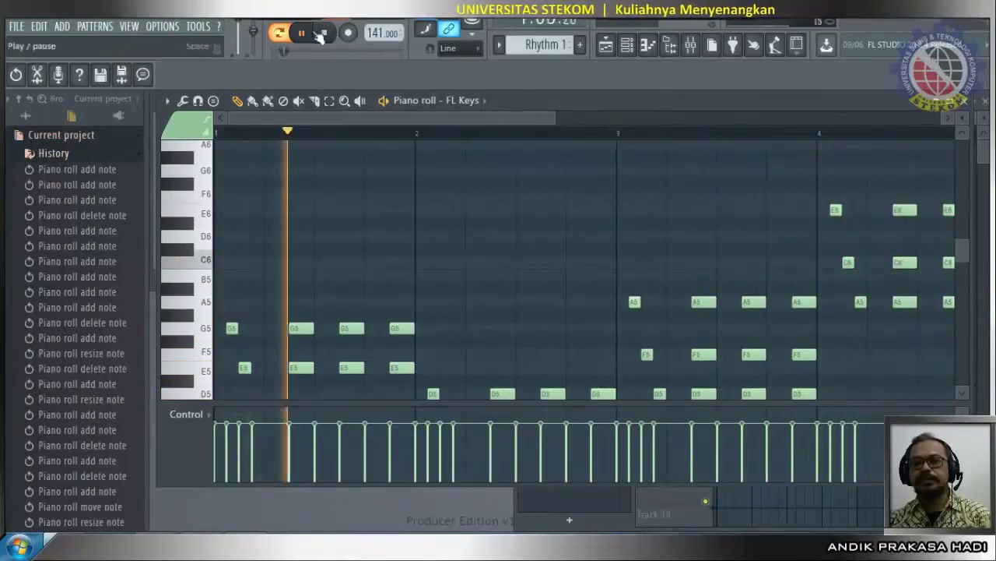
click(325, 33)
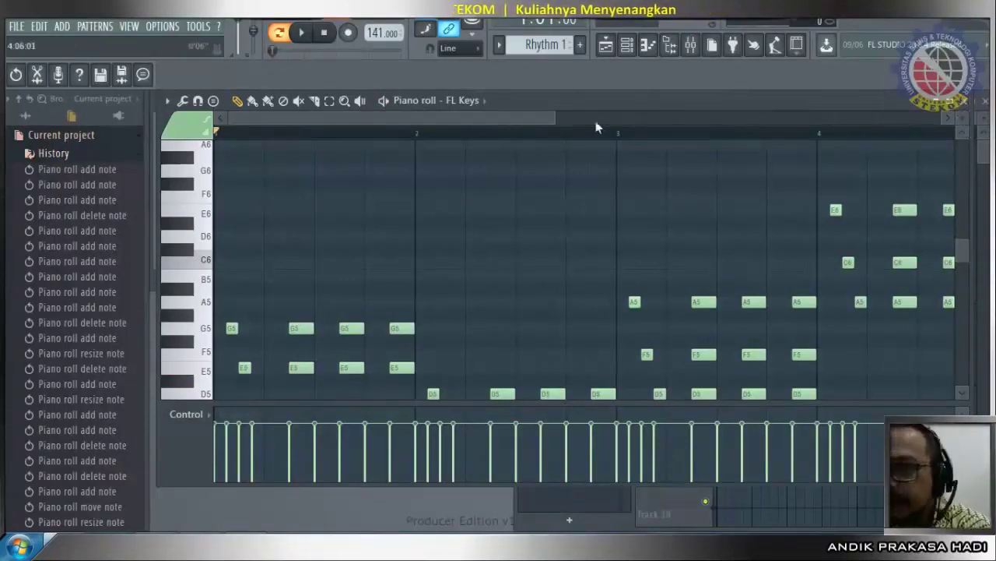
scroll(593, 120, right, 10)
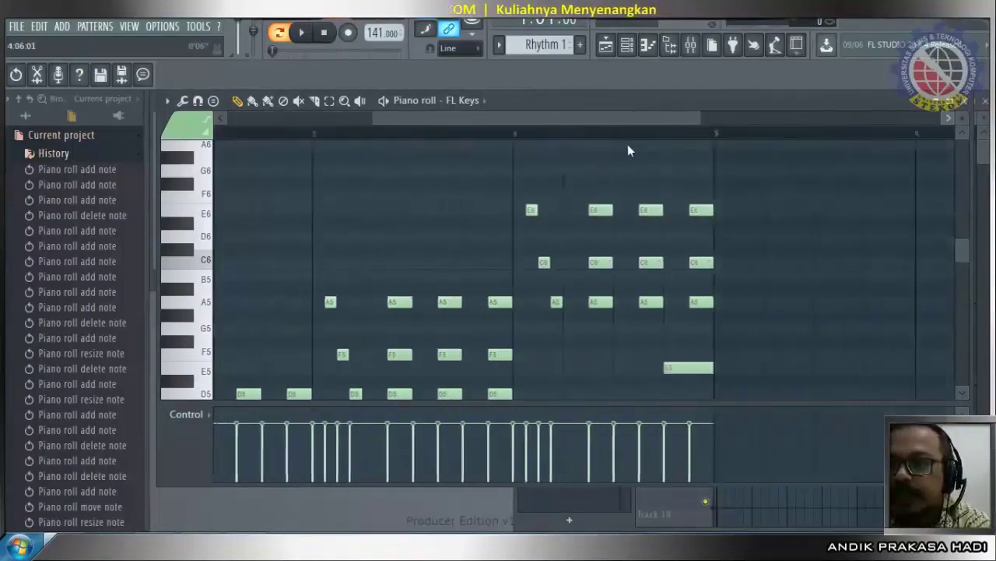
Close the piano roll and place the Rhythm 1 pattern on Track 3 of the playlist, starting at bar 2.
click(972, 112)
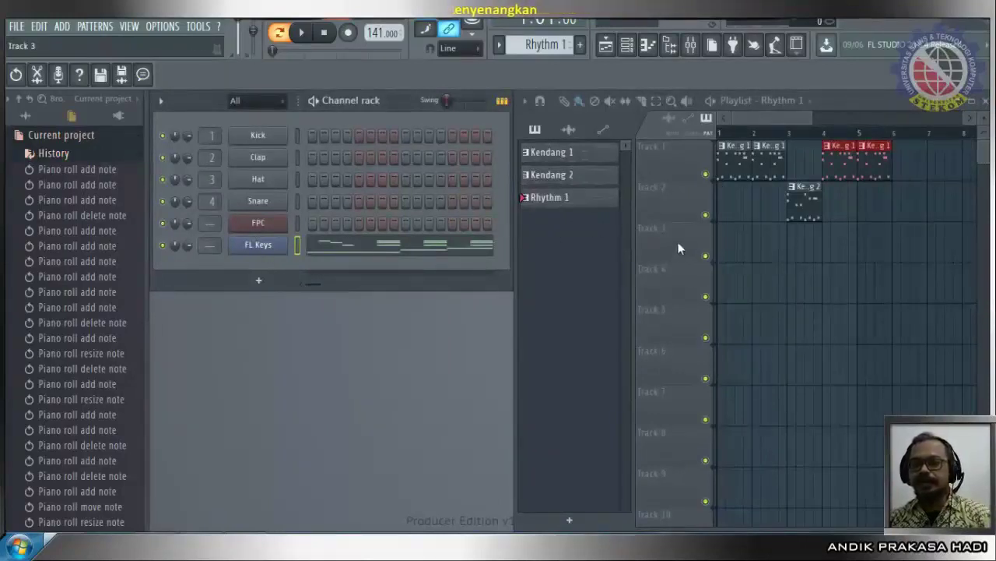
click(758, 249)
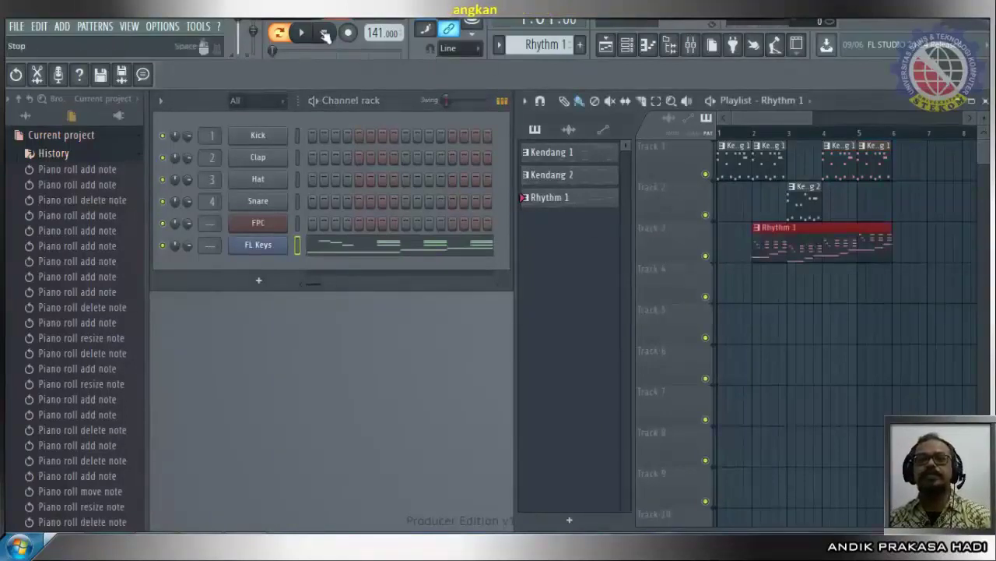
Switch playback to song mode, play the playlist arrangement with the Kendang and Rhythm 1 clips, and stop it.
click(303, 34)
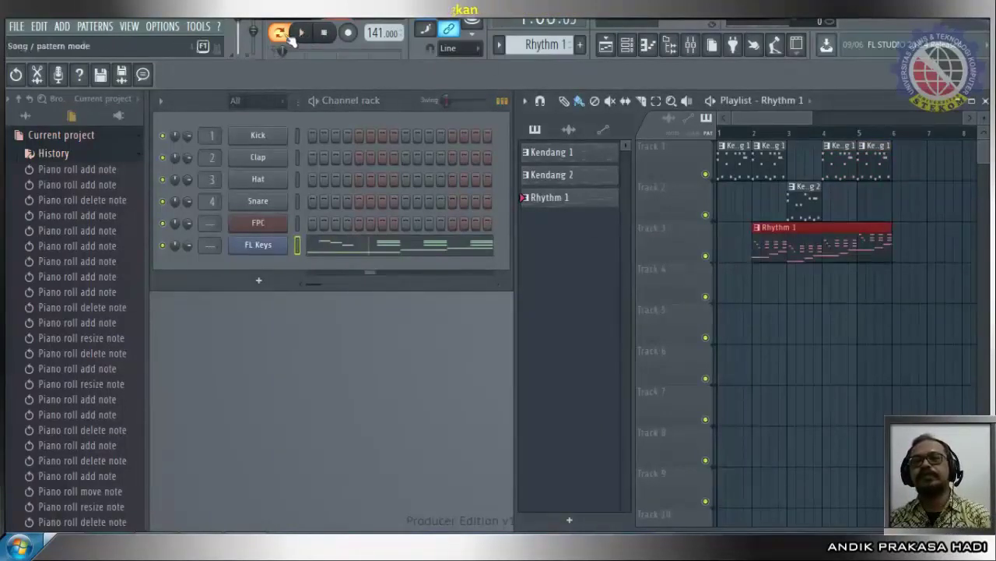
click(304, 35)
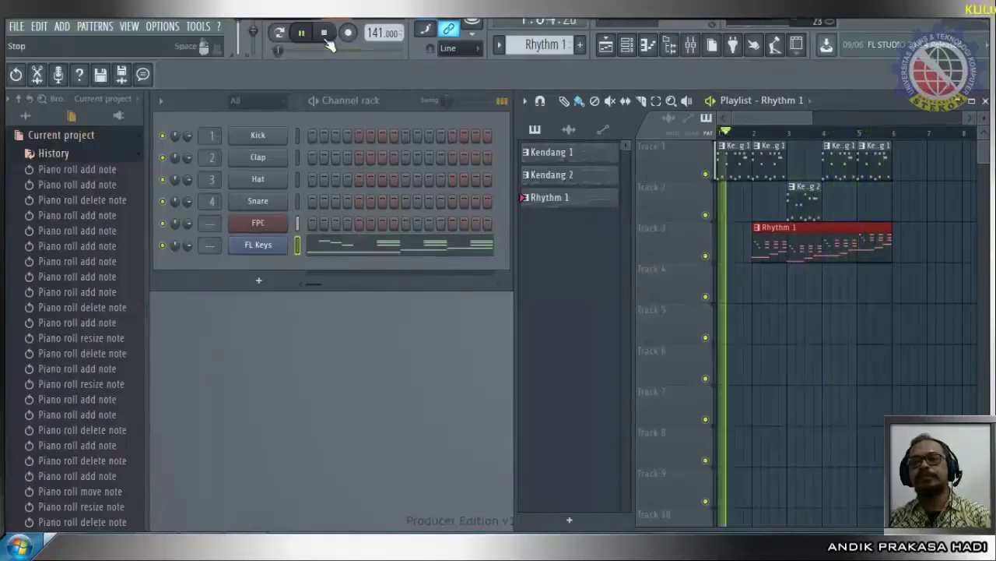
click(324, 34)
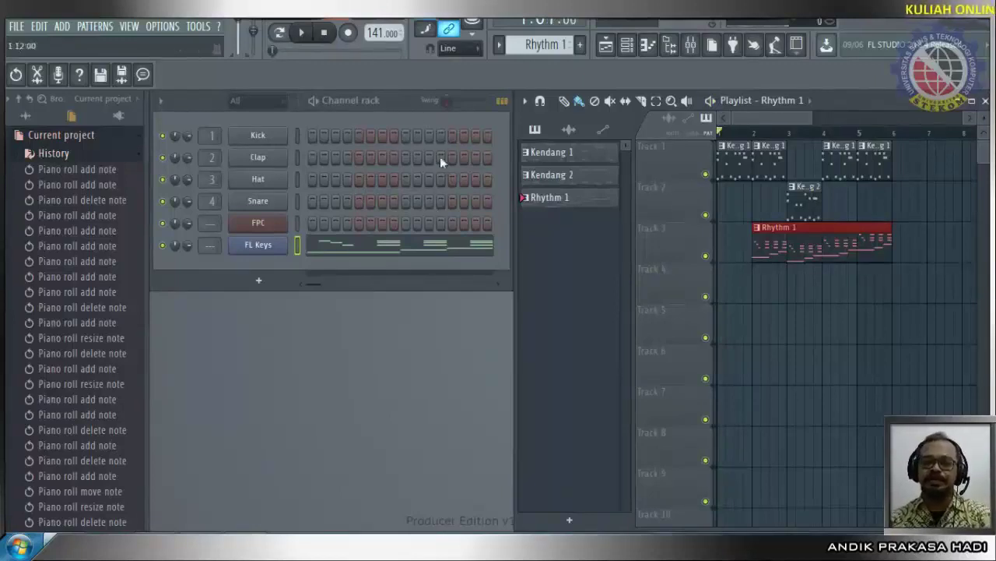
Show the full browser content and expand the Generators folder of the plugin presets.
click(19, 136)
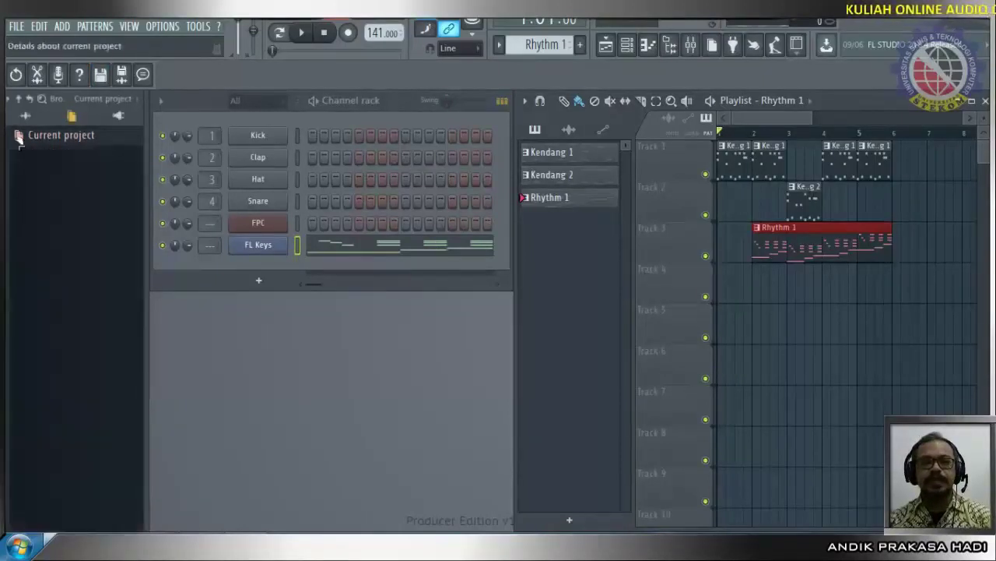
click(21, 136)
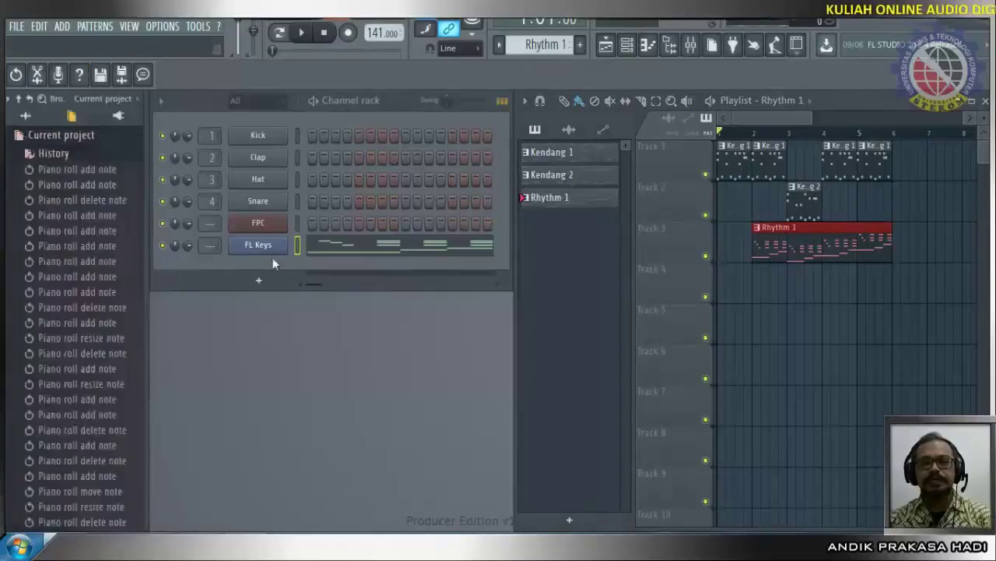
click(34, 120)
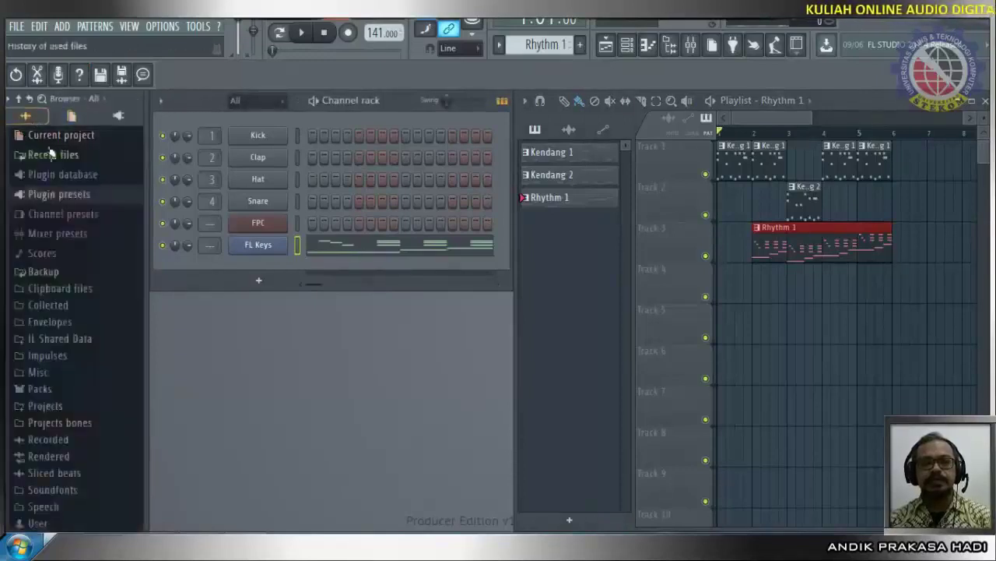
click(22, 195)
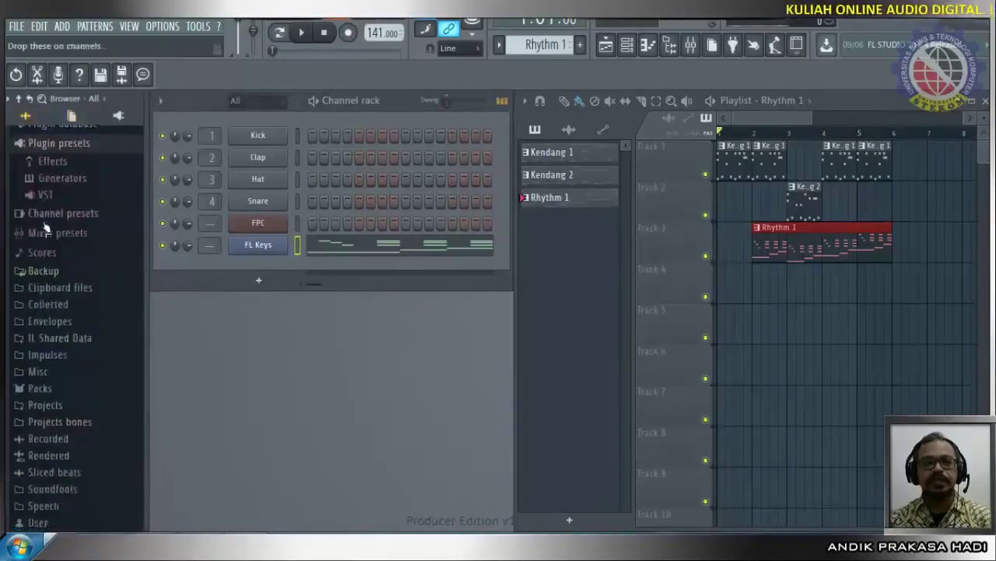
click(42, 178)
scroll(58, 230, down, 10)
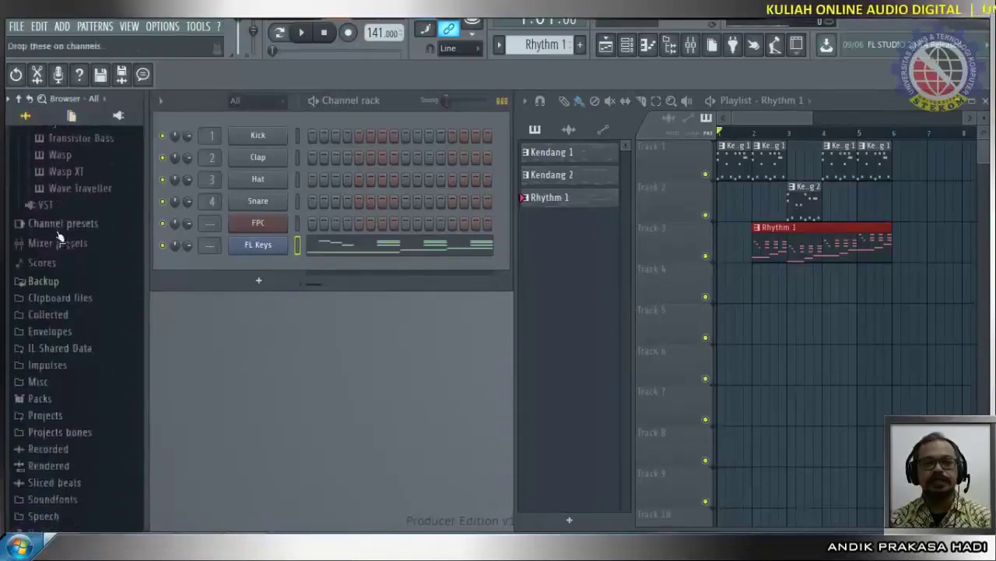
scroll(57, 234, up, 6)
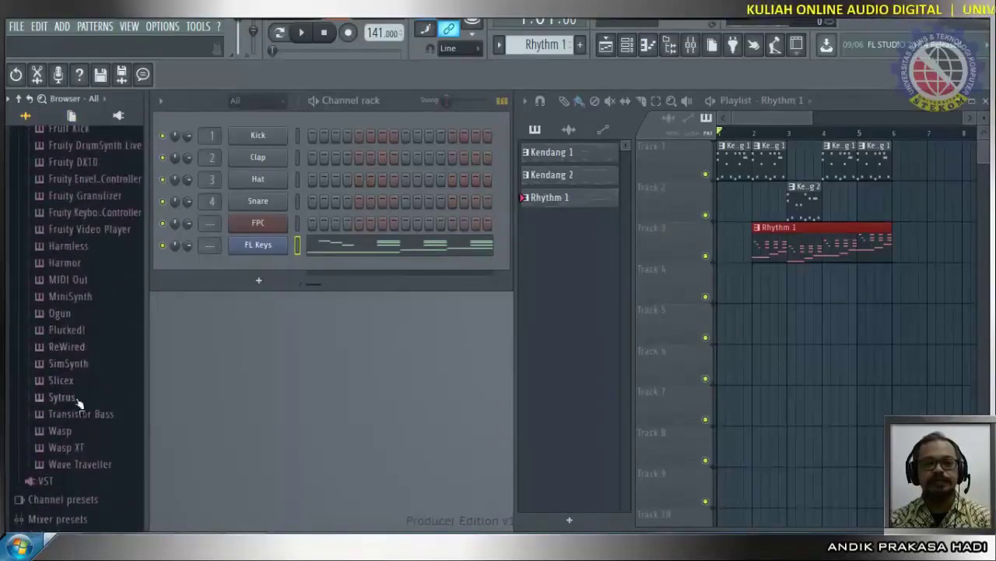
Add the Slap preset from Sytrus's Bass presets as a new channel below FL Keys and reposition its plugin window.
click(42, 401)
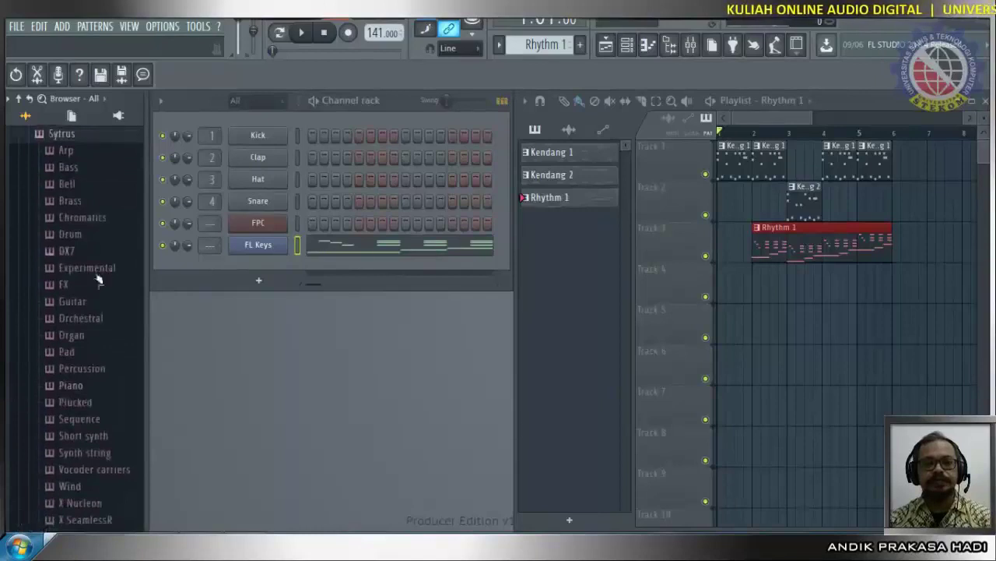
click(51, 168)
scroll(99, 214, down, 3)
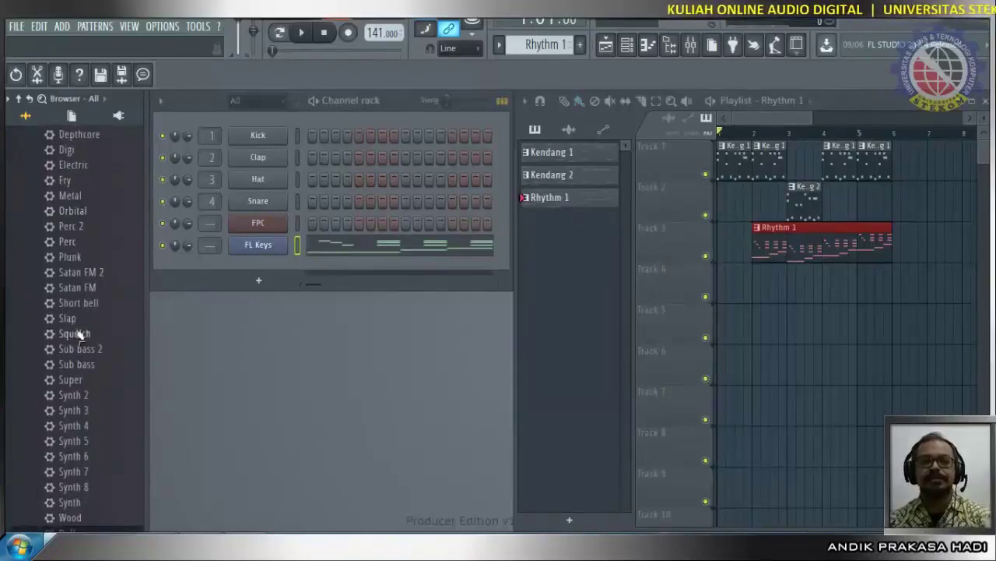
drag(69, 319, 264, 273)
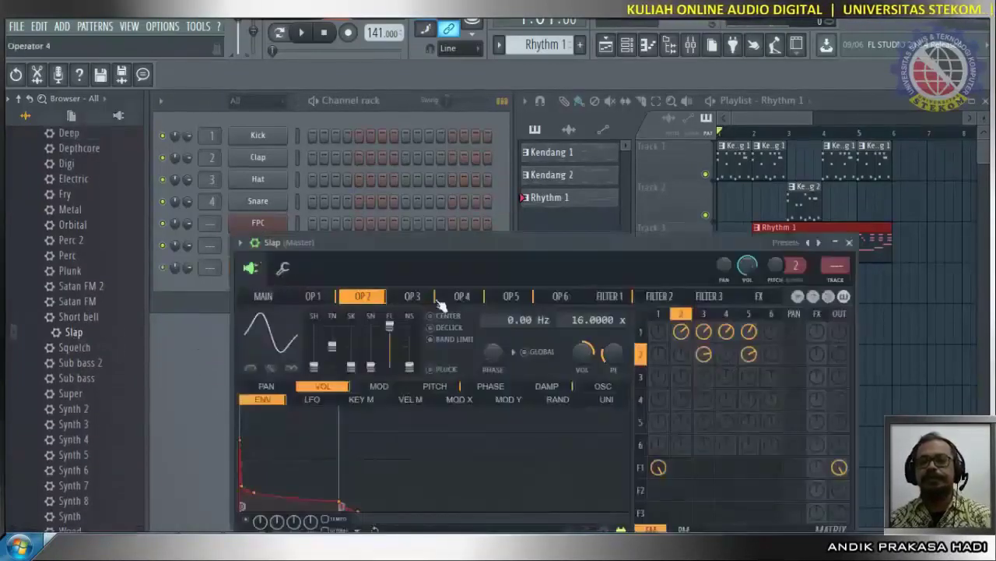
drag(515, 250, 484, 125)
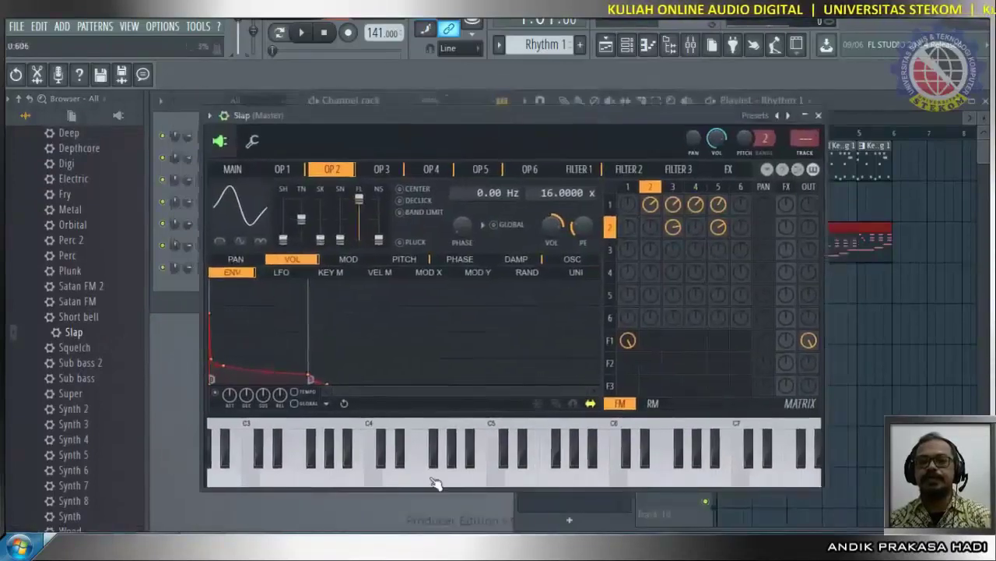
Audition the Slap sound on the plugin's keyboard, view its main and operator pages, and close the plugin window.
drag(436, 481, 525, 484)
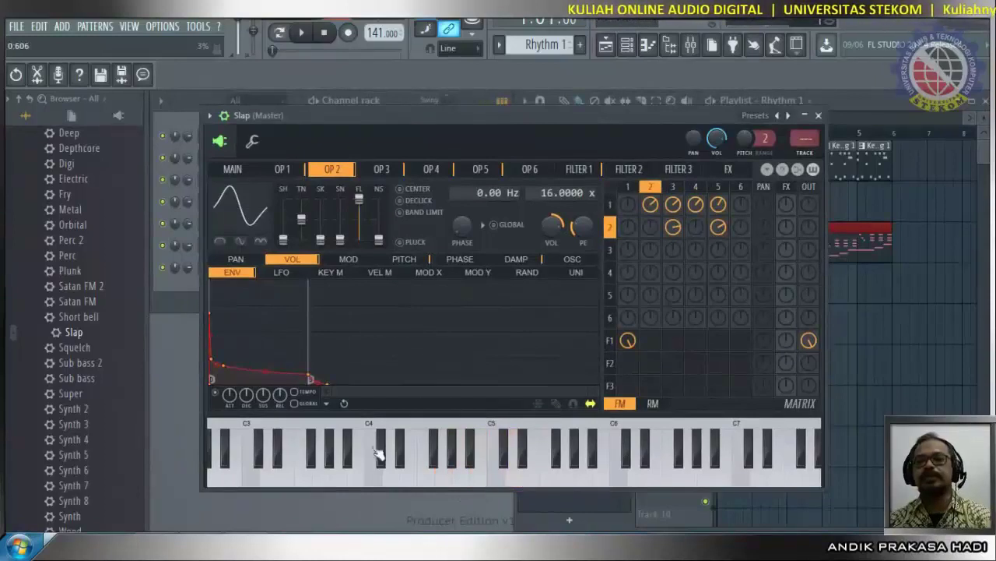
click(243, 172)
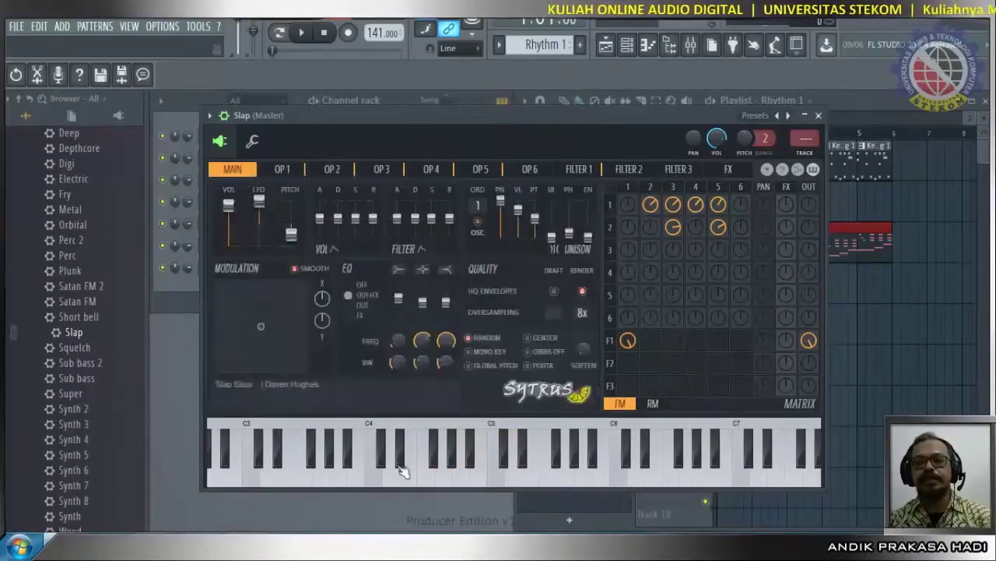
mouse_move(380, 482)
mouse_down()
mouse_move(424, 481)
mouse_move(358, 481)
mouse_move(372, 486)
mouse_up()
click(288, 171)
click(332, 169)
click(233, 171)
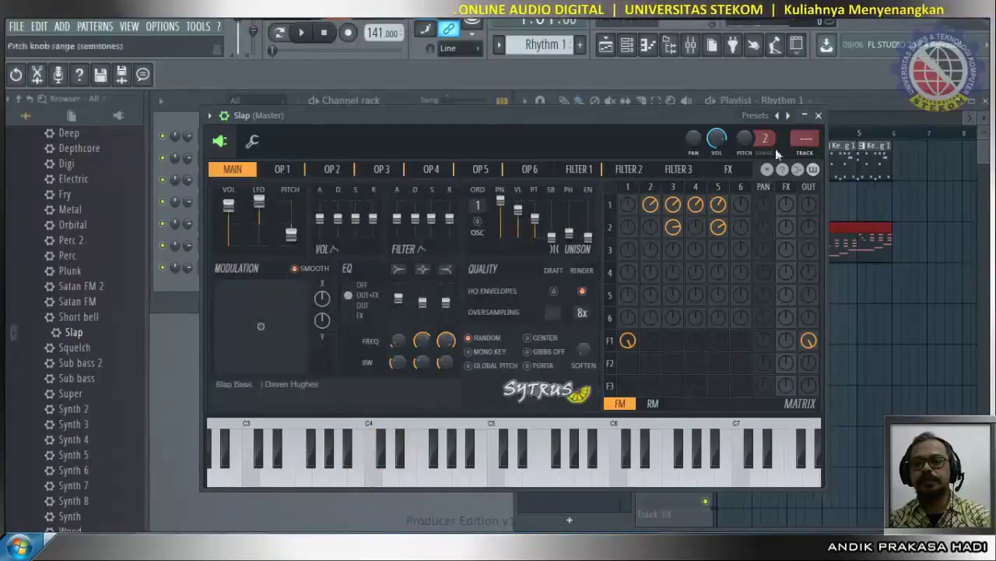
click(818, 115)
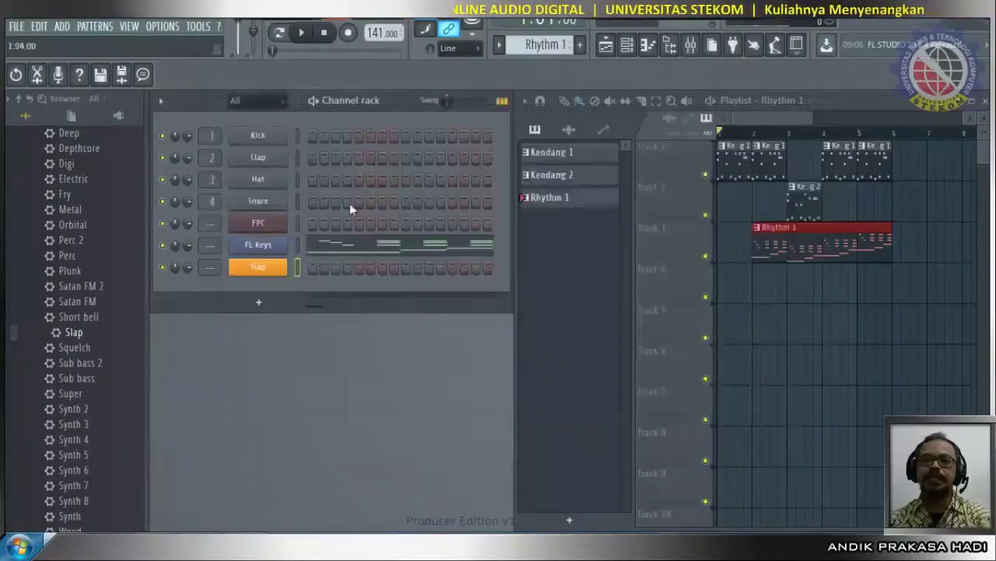
right_click(268, 268)
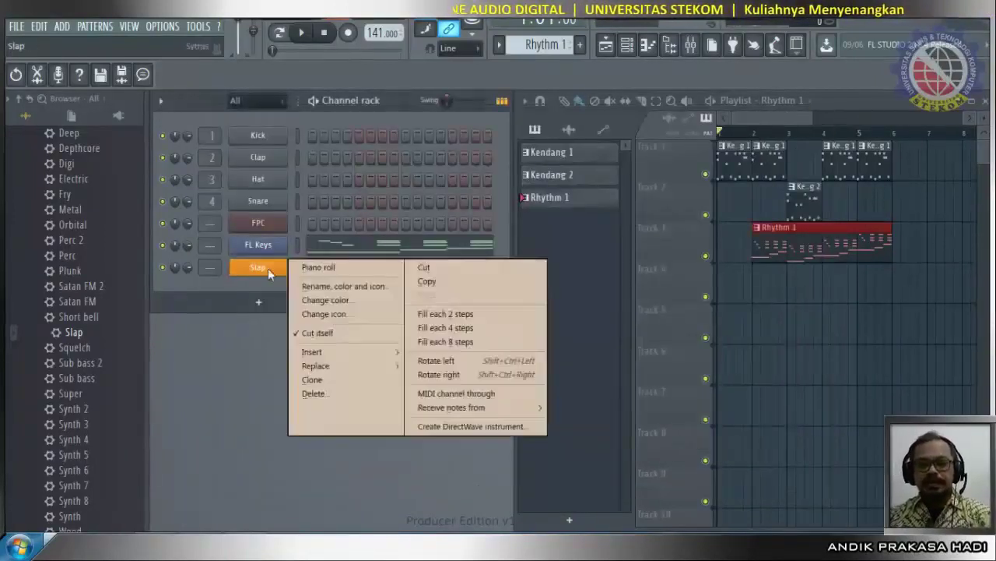
click(317, 268)
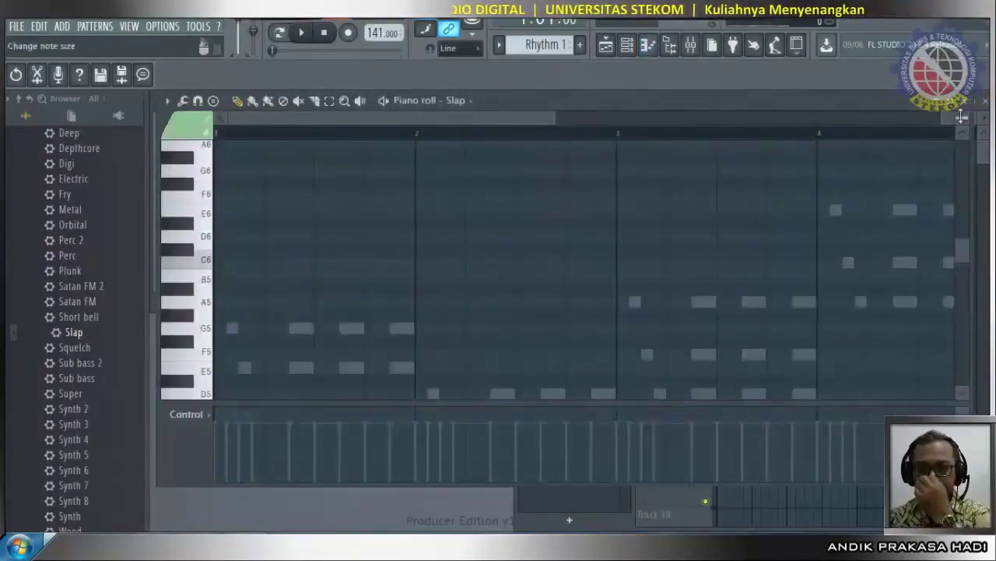
click(985, 100)
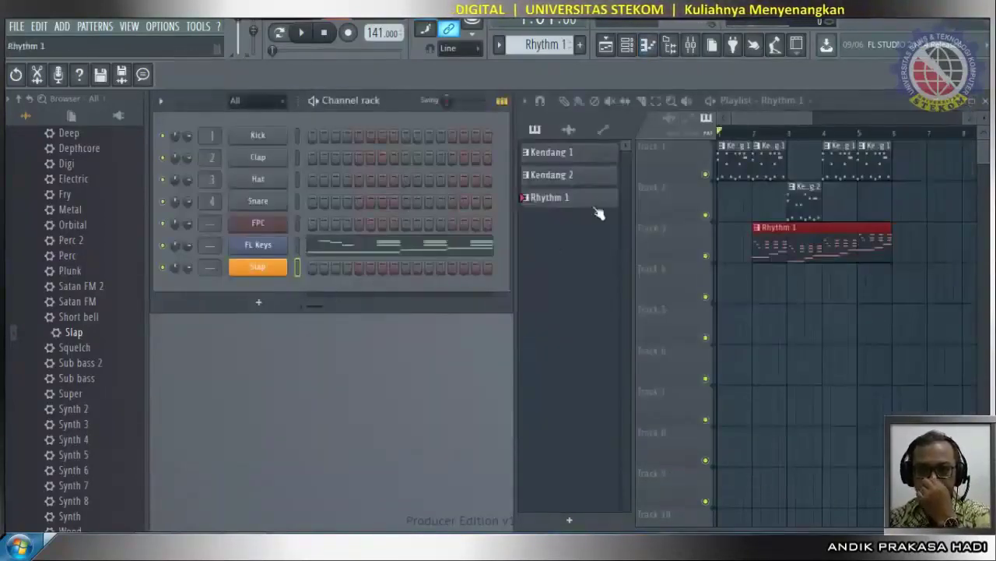
Insert a new pattern named Bass and place it below Rhythm 1 in the pattern list.
right_click(568, 200)
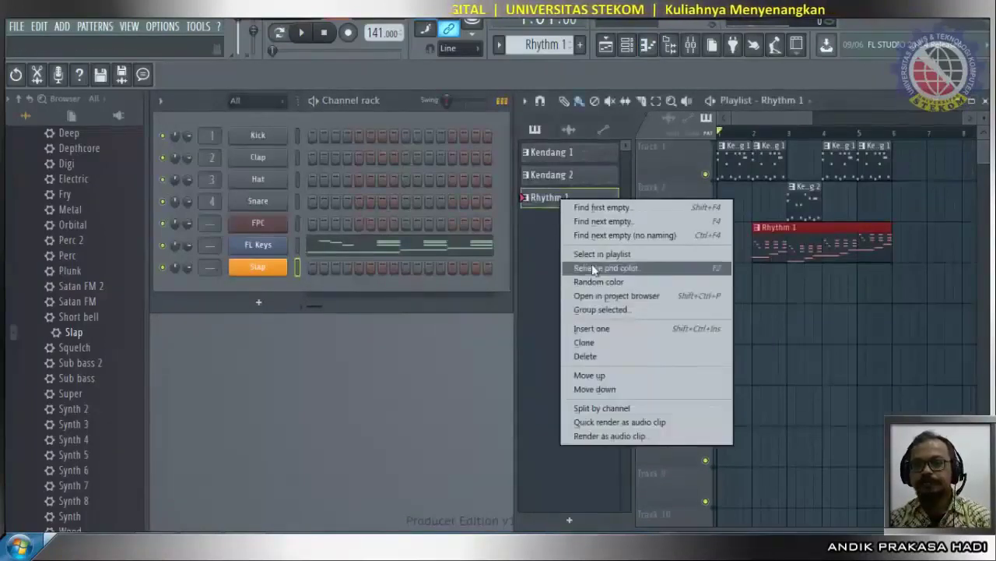
click(624, 330)
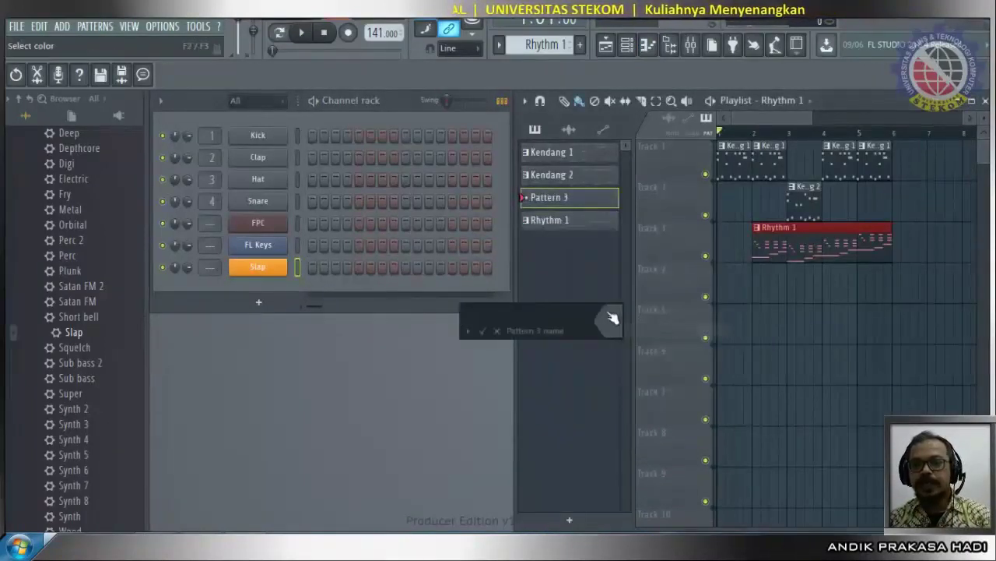
text(Basss)
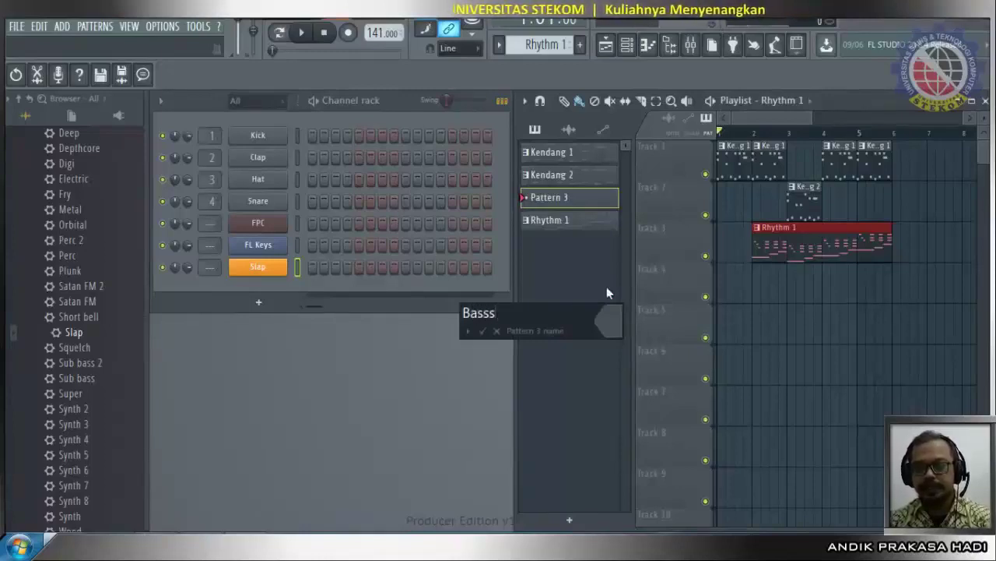
key(BackSpace)
key(Return)
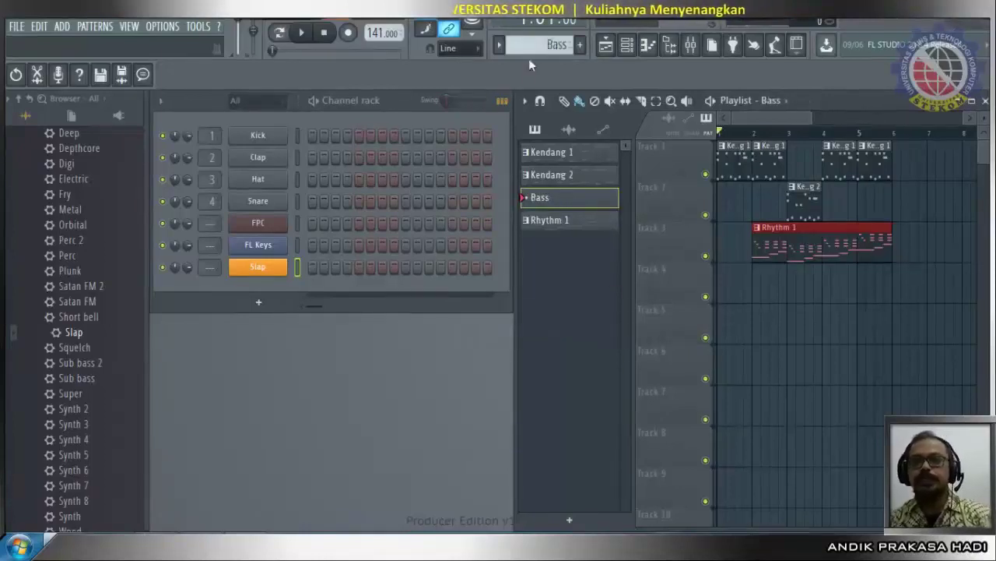
drag(571, 200, 553, 238)
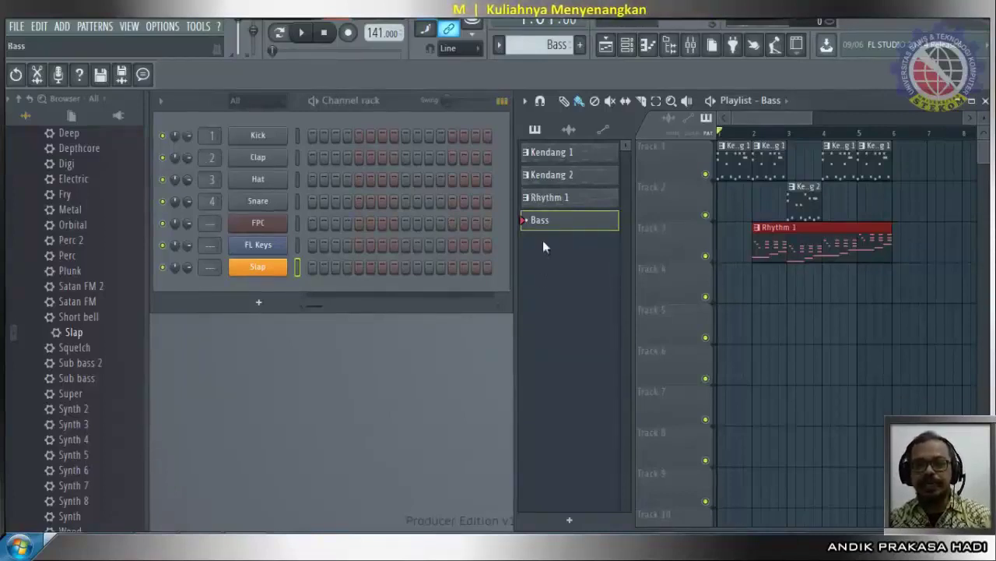
Open the Slap channel's piano roll and draw a six-step C4 note at the start of bar 1.
right_click(278, 268)
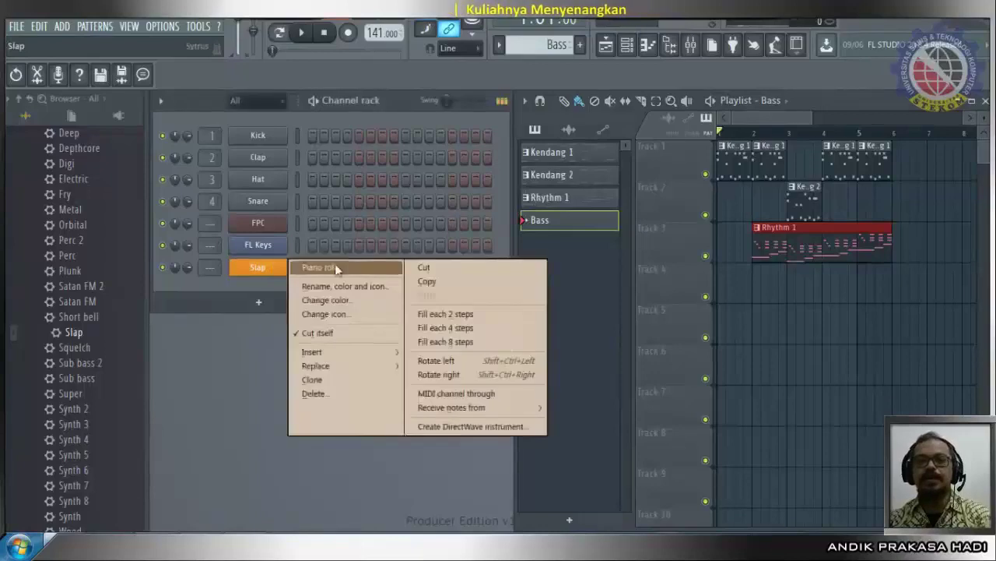
click(339, 262)
scroll(315, 330, down, 3)
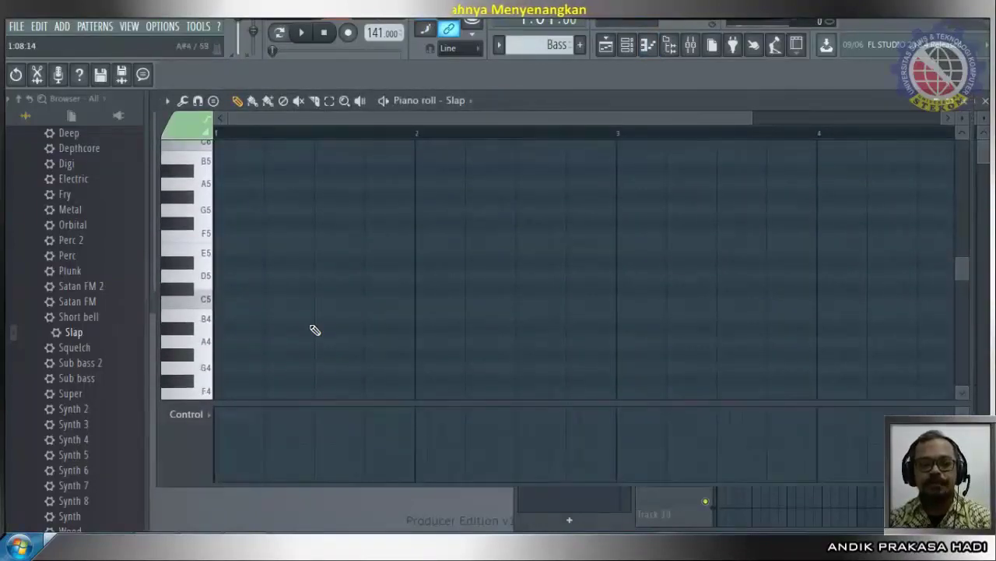
scroll(315, 330, down, 2)
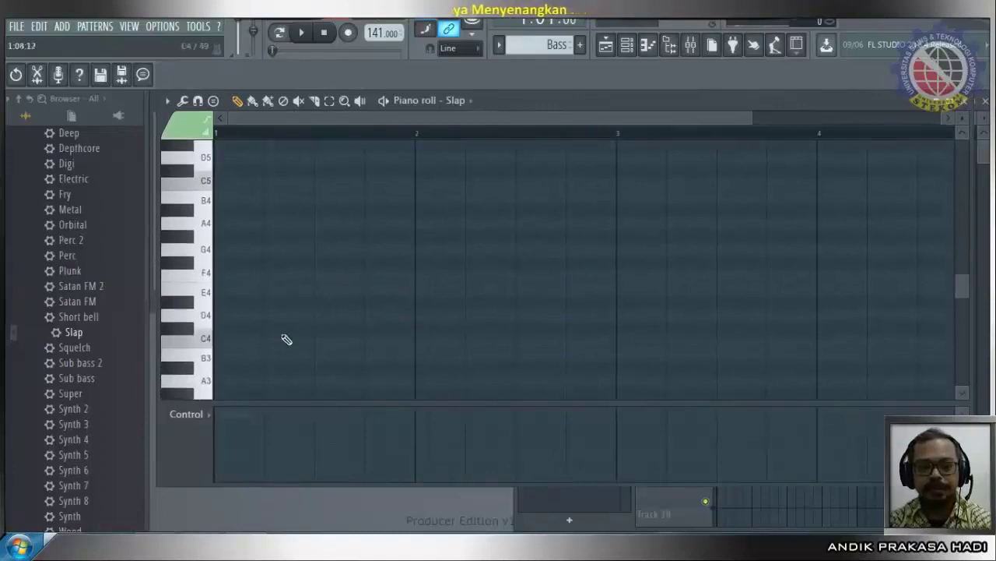
click(219, 339)
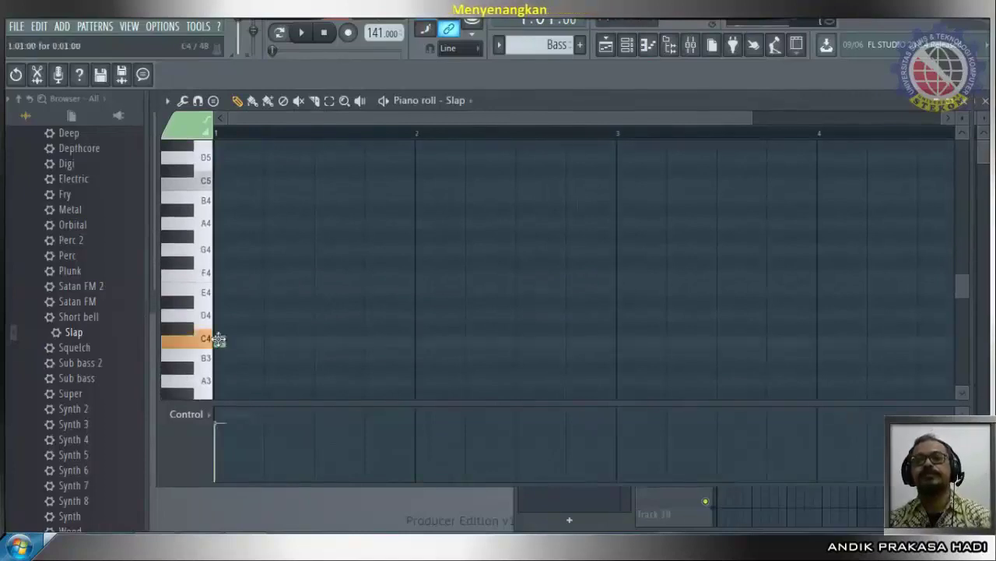
drag(223, 339, 269, 340)
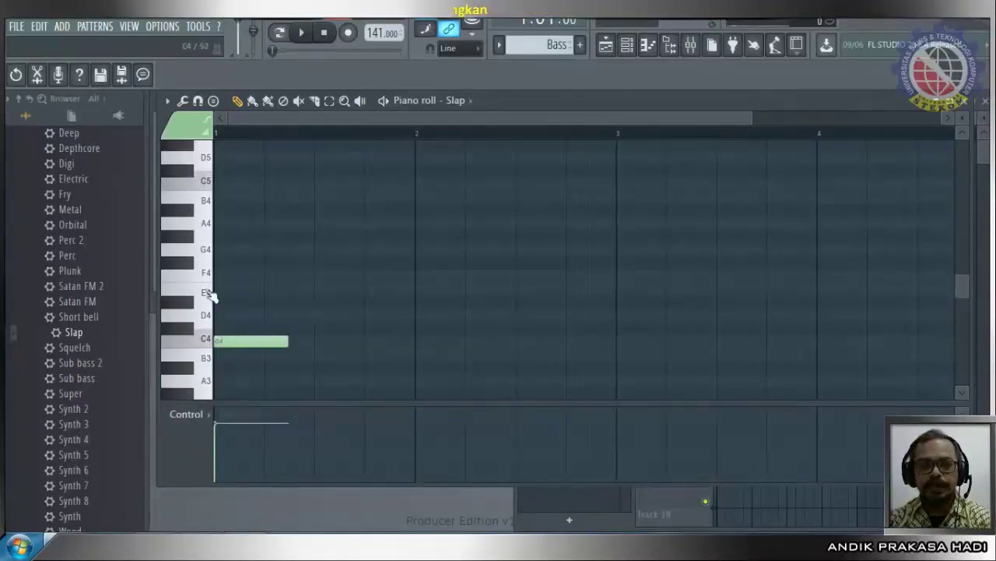
Add three short E4 notes from steps 7, 10 and 11 of bar 1, and a four-step C4 note from step 13.
click(315, 293)
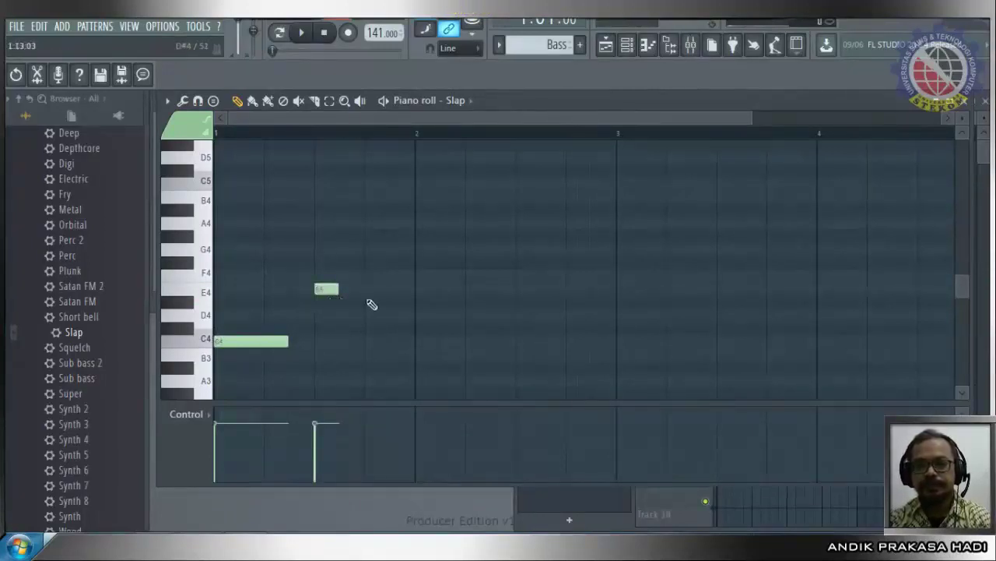
drag(326, 291, 302, 292)
click(331, 288)
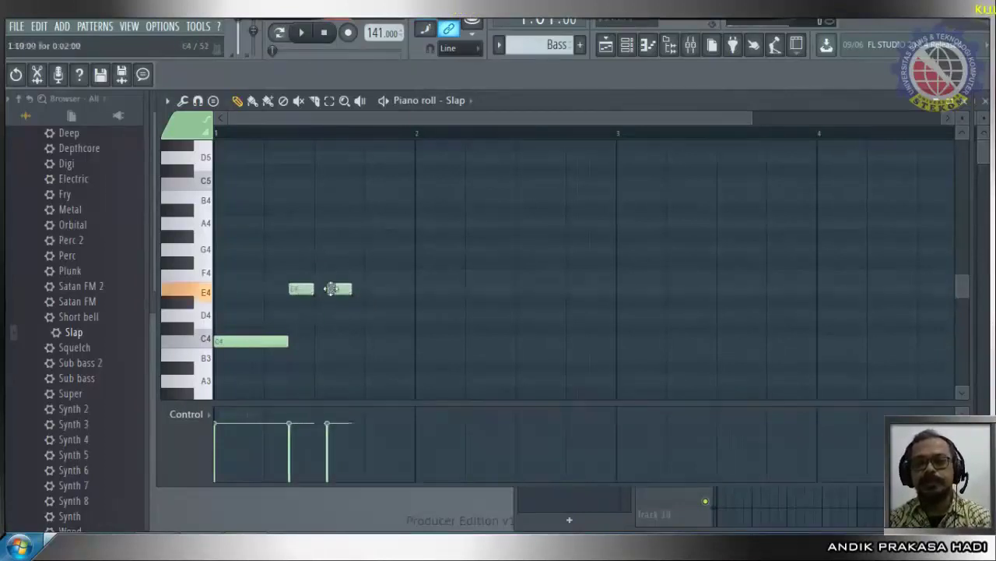
click(342, 290)
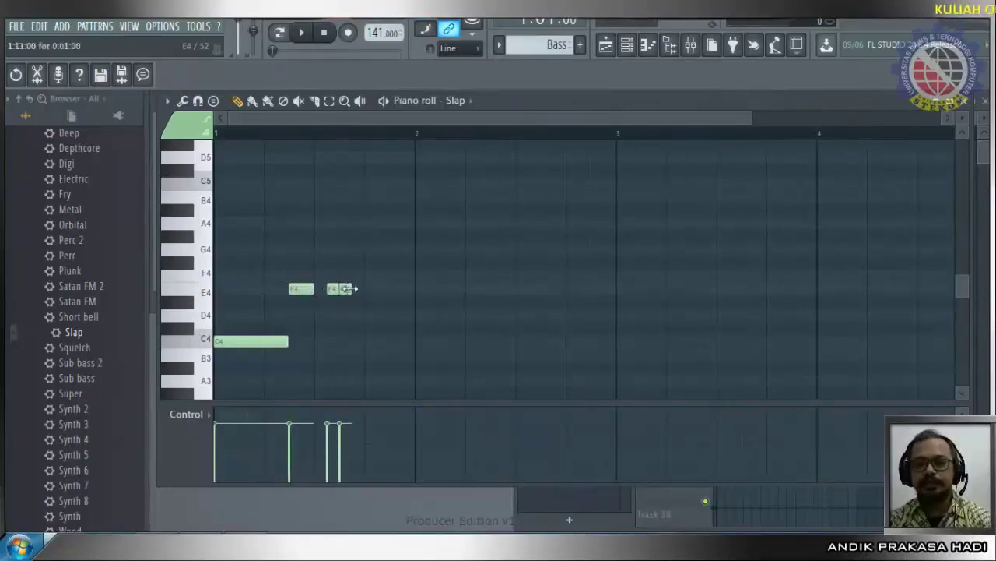
click(368, 340)
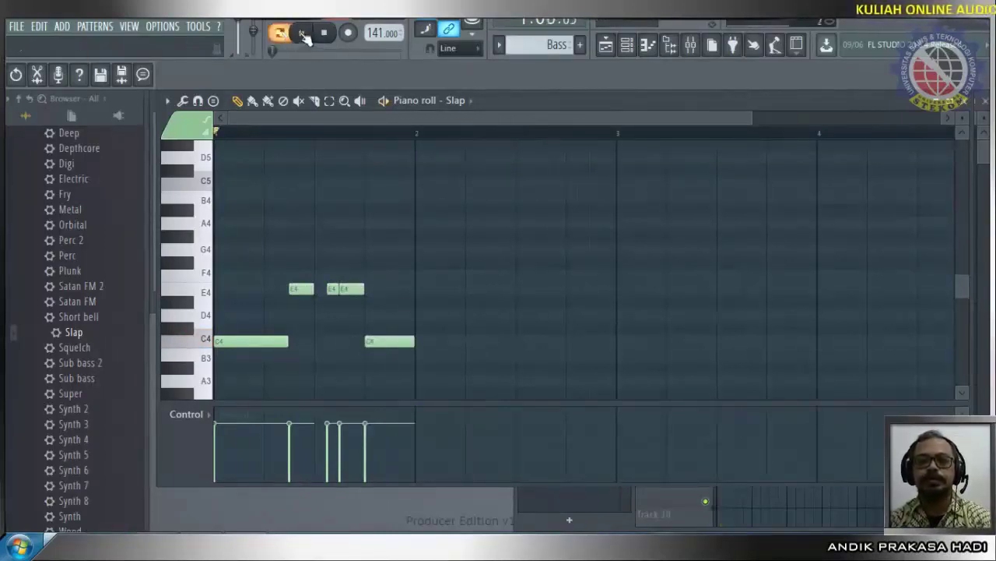
Play the one-bar bass phrase, stop it, and raise the bar's last note to G4.
click(303, 34)
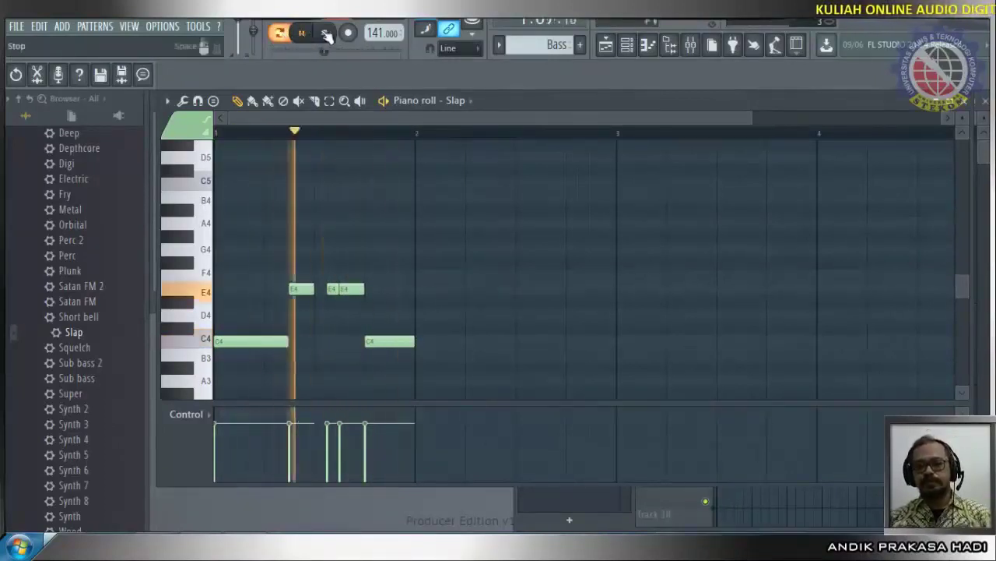
click(325, 34)
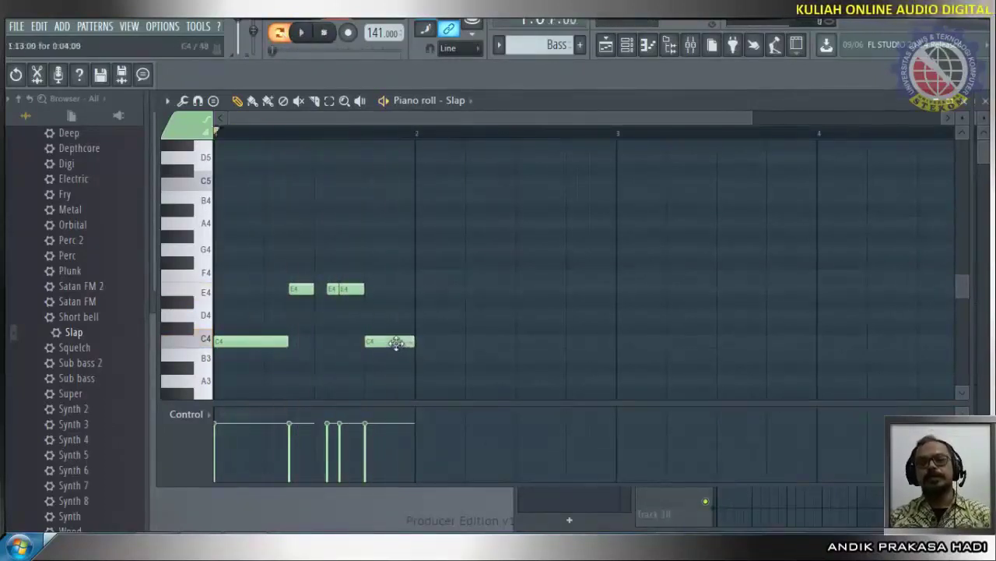
drag(396, 344, 391, 250)
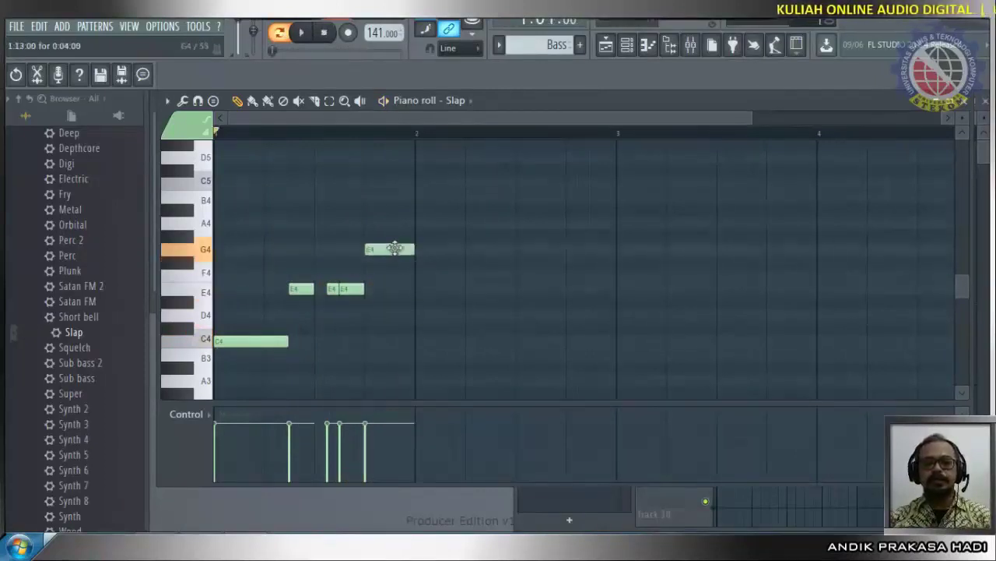
Play the revised phrase, try a C4 note at the start of bar 2 and delete it, and stop playback.
click(301, 33)
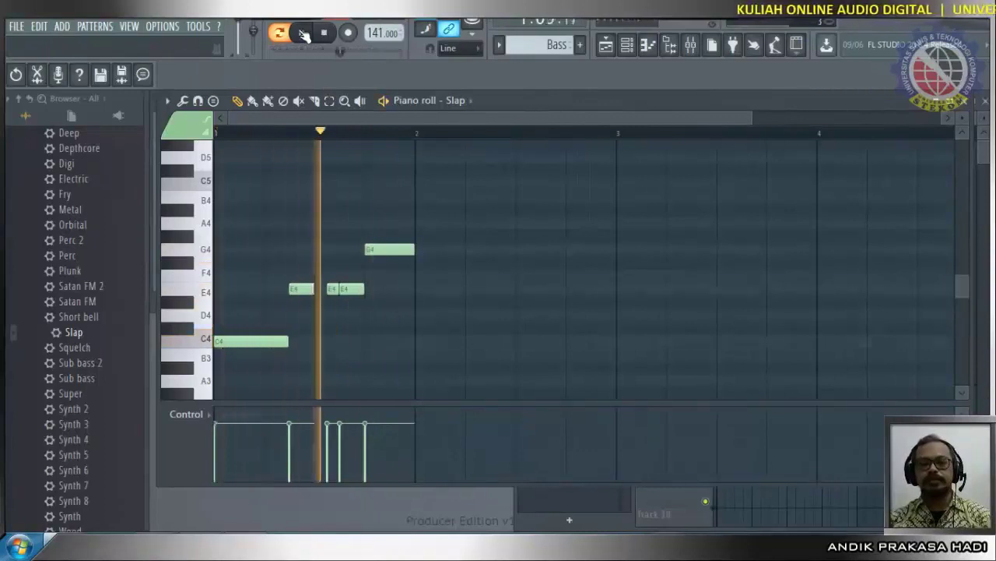
click(419, 340)
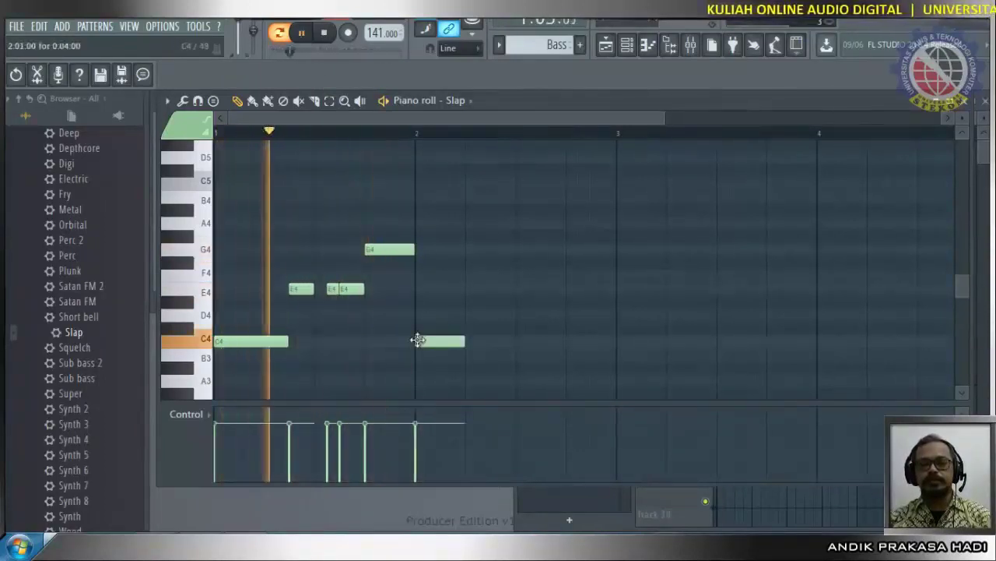
right_click(459, 346)
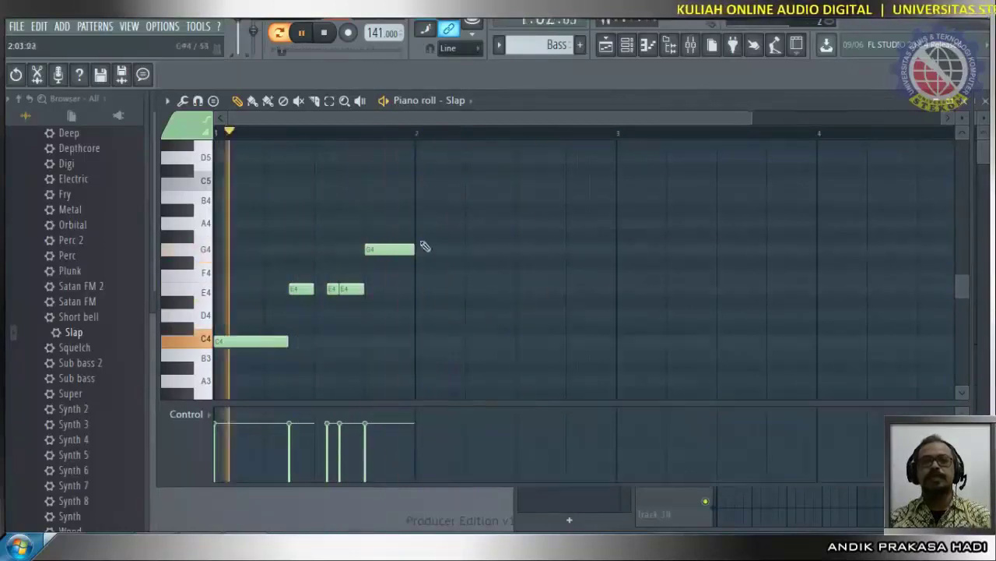
click(327, 35)
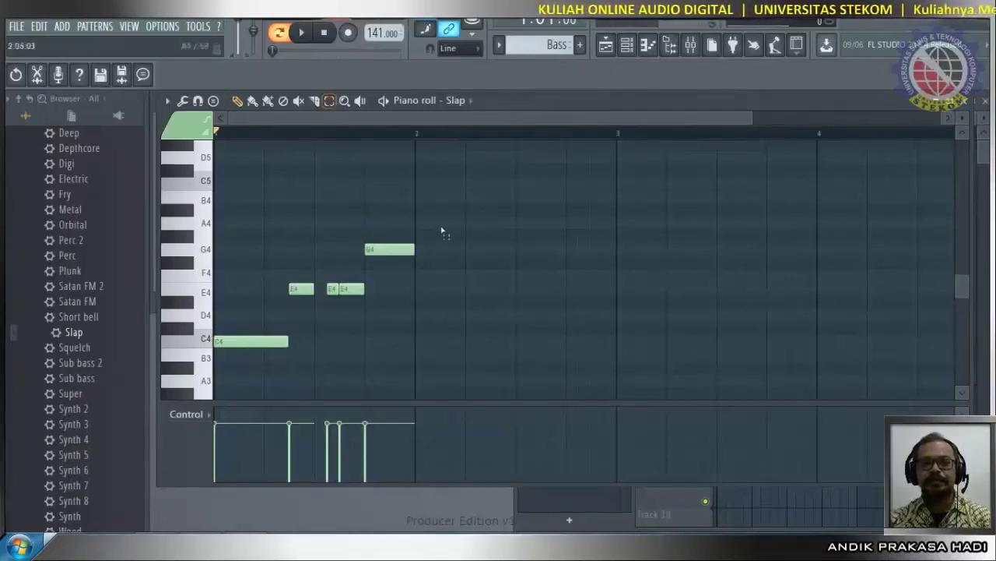
Duplicate all the bar 1 notes and place the copy in bar 2, transposed to start on G3.
drag(442, 232, 246, 384)
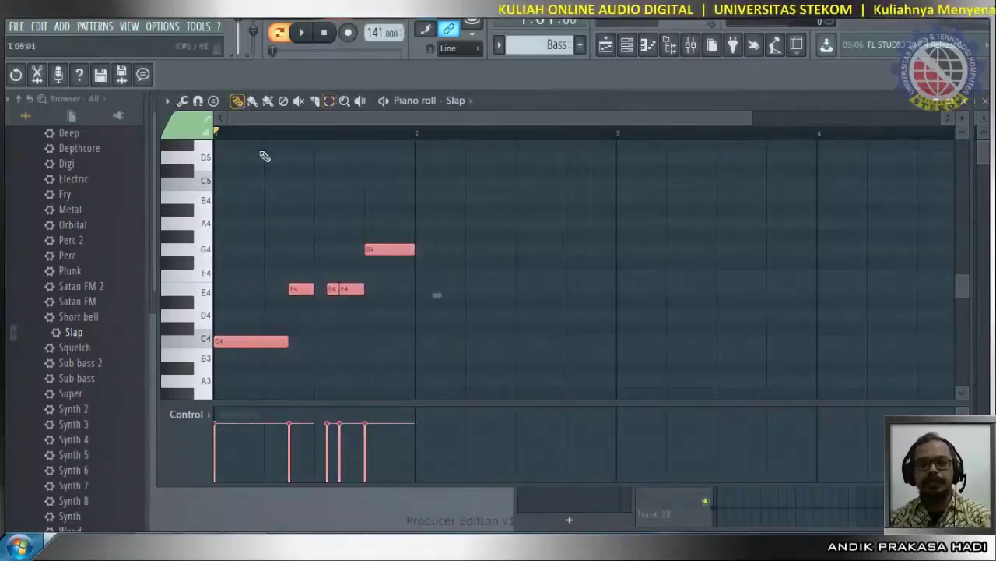
key(ctrl+b)
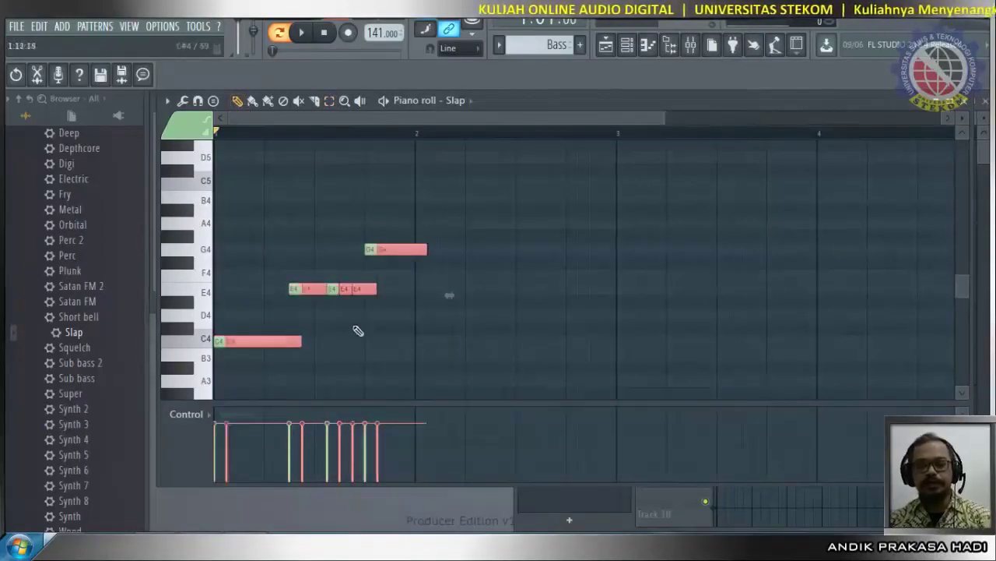
scroll(272, 341, down, 5)
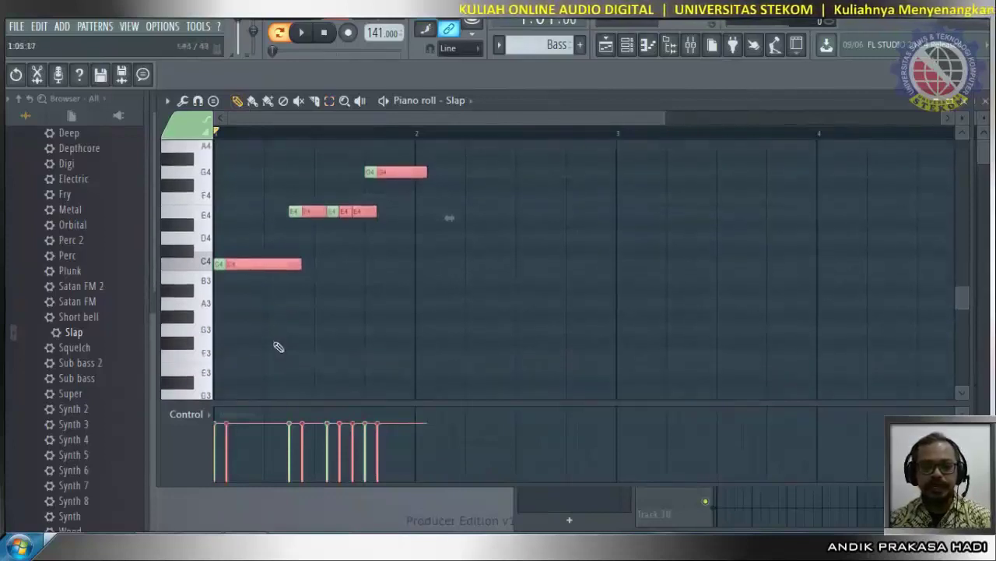
drag(283, 223, 473, 290)
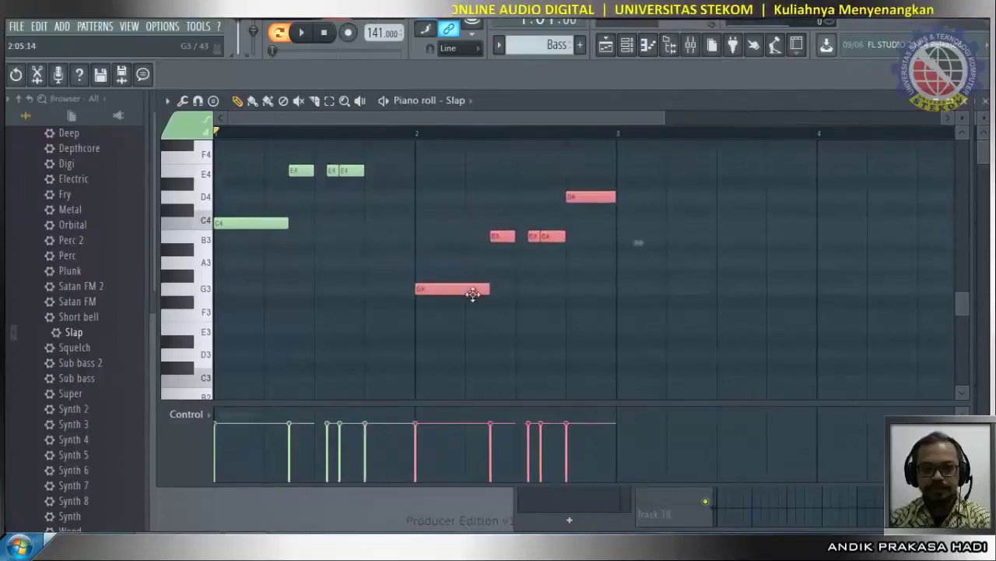
Play the two-bar bass line in the piano roll and stop it.
scroll(557, 286, up, 4)
scroll(549, 282, down, 3)
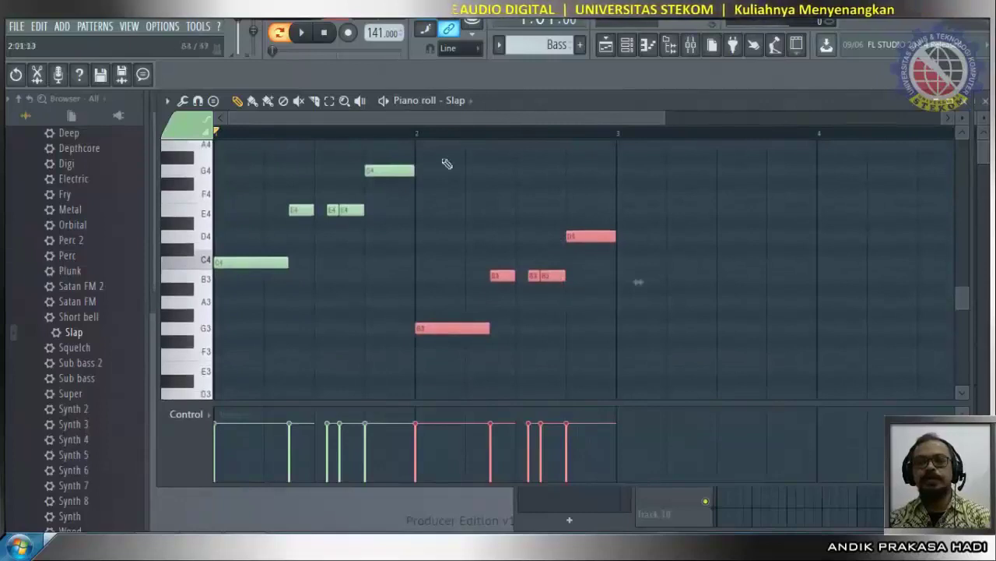
click(303, 34)
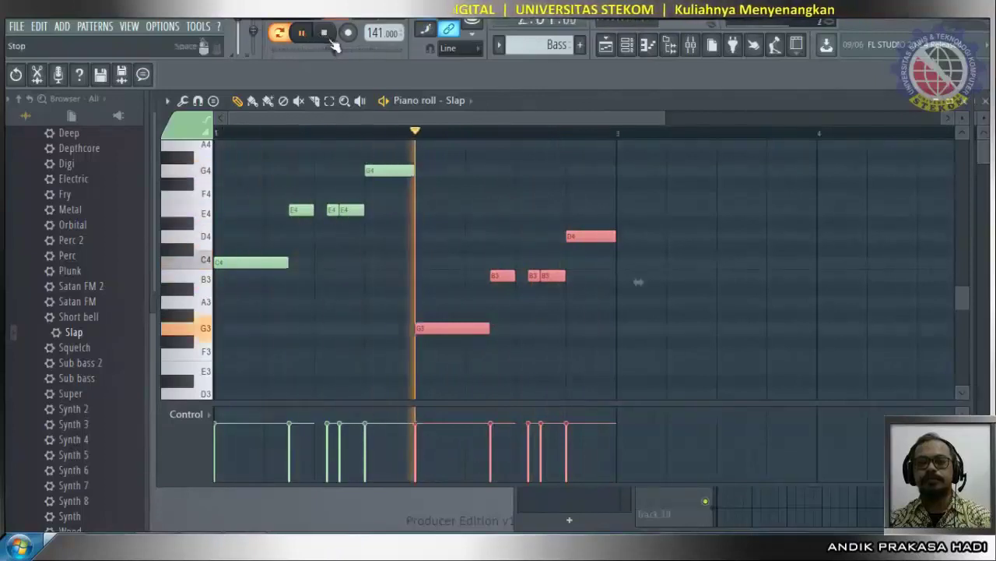
click(332, 42)
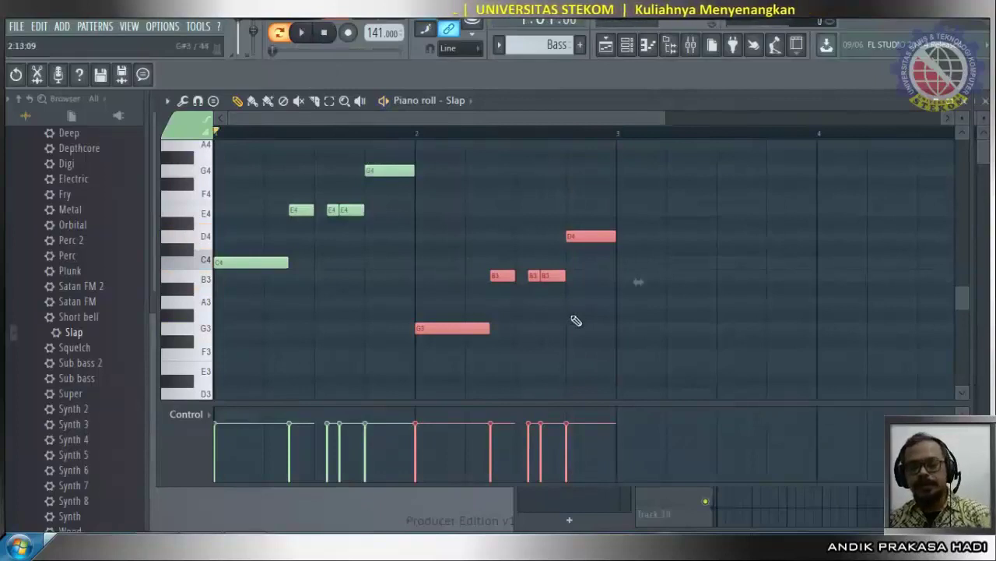
Paste the bass phrase into bar 3 starting on D4 and into bar 4 starting on A4.
key(ctrl+v)
drag(278, 260, 656, 231)
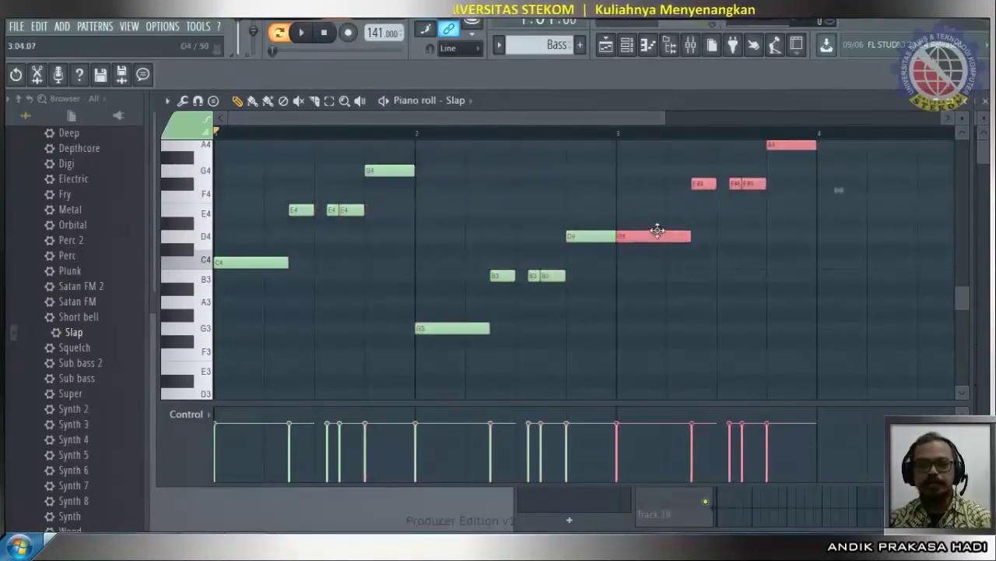
scroll(727, 272, up, 3)
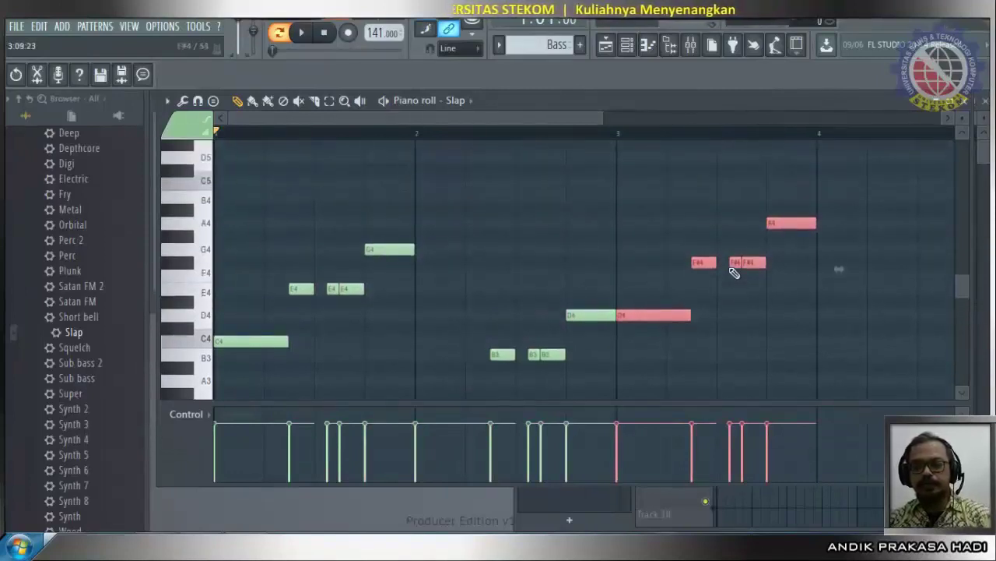
key(ctrl+v)
drag(272, 346, 847, 220)
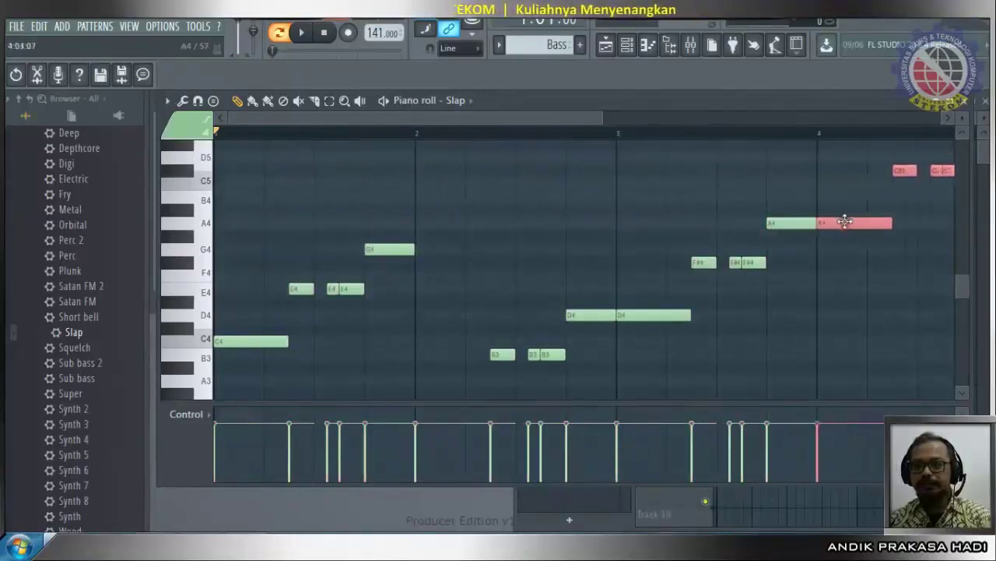
Play the four-bar bass line, stop it, and shorten the closing G4 note of bar 1 and D4 note of bar 2.
click(311, 34)
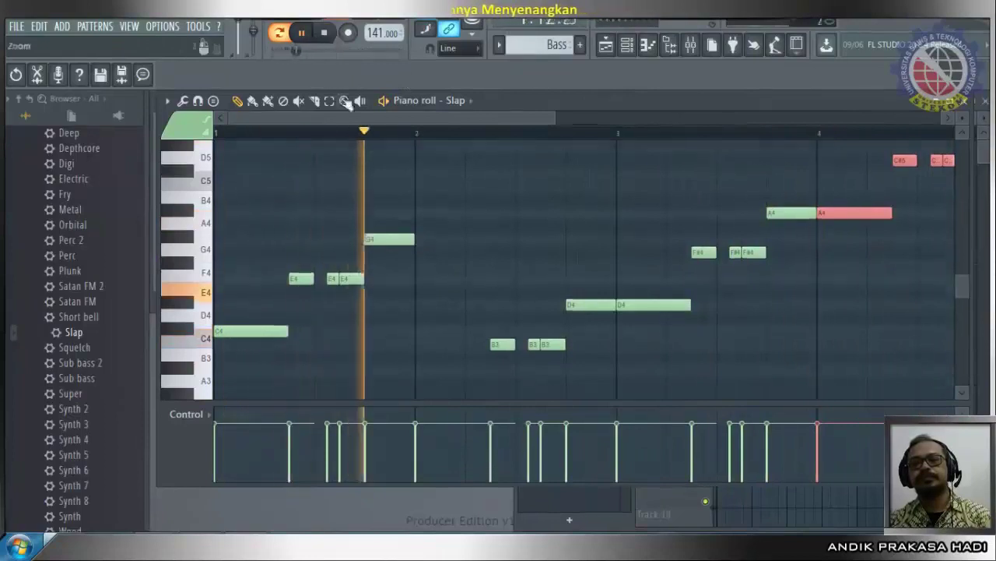
scroll(393, 246, down, 2)
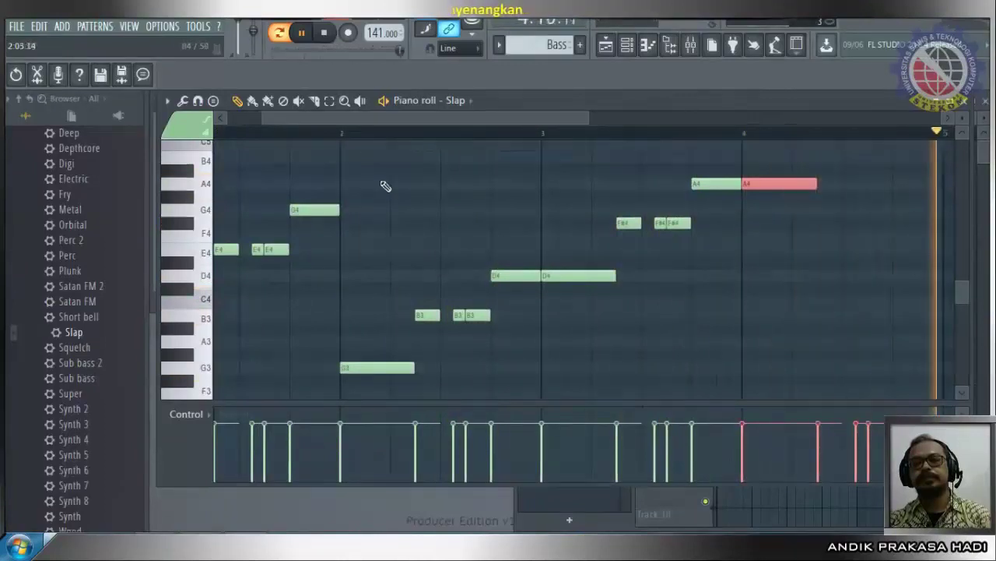
click(324, 33)
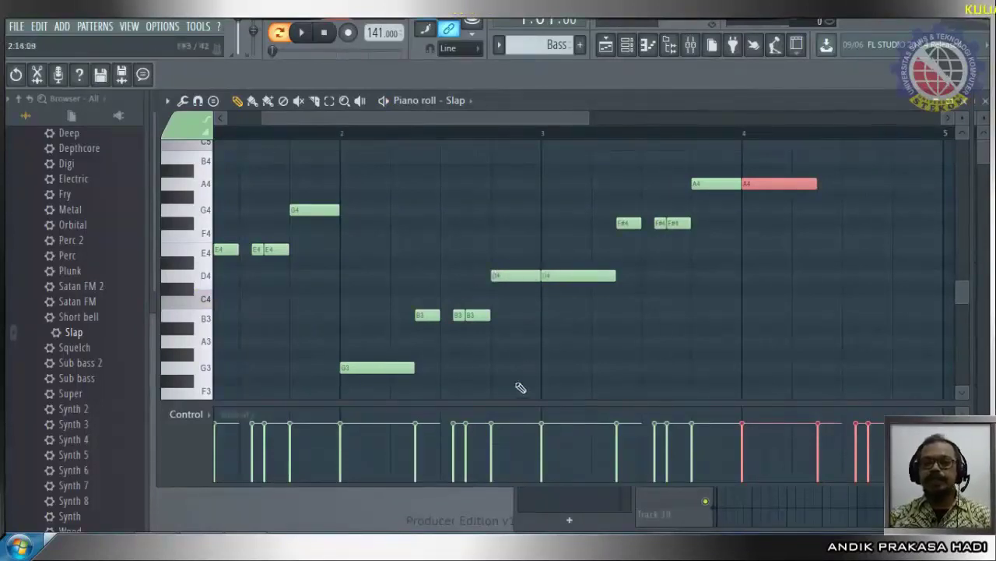
click(523, 276)
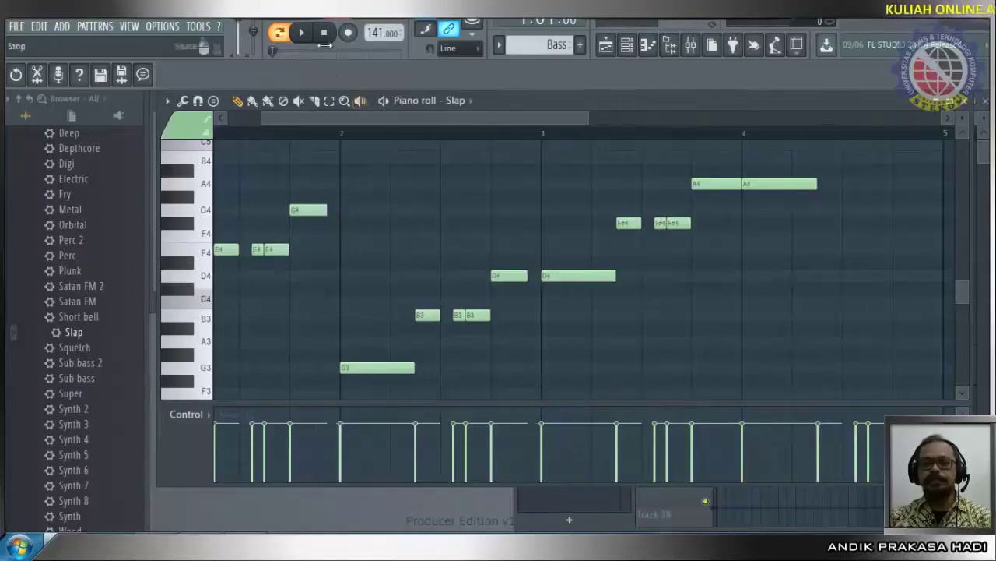
Play the bass line and shorten bar 3's closing A4 note so it ends before bar 4.
click(302, 32)
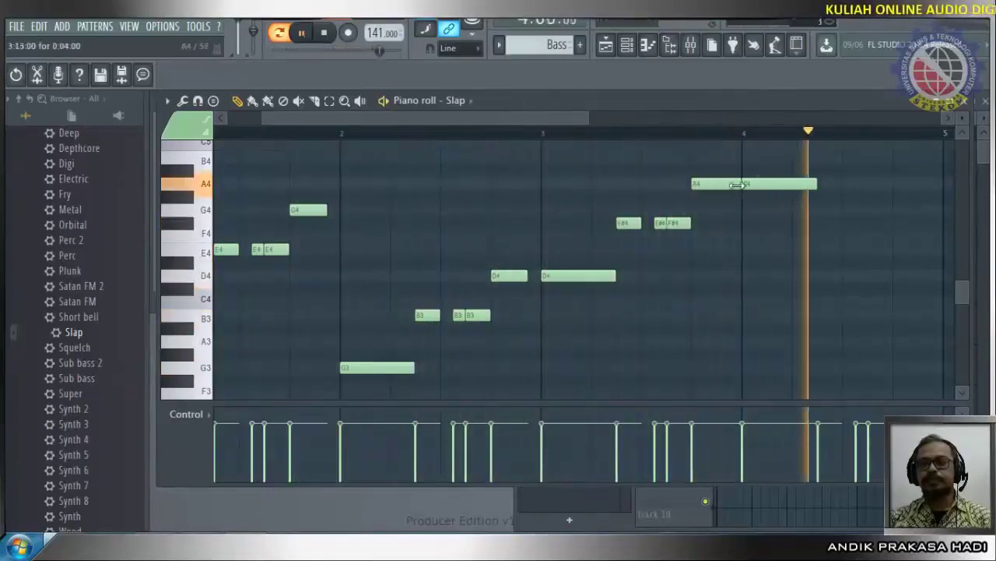
drag(738, 185, 728, 185)
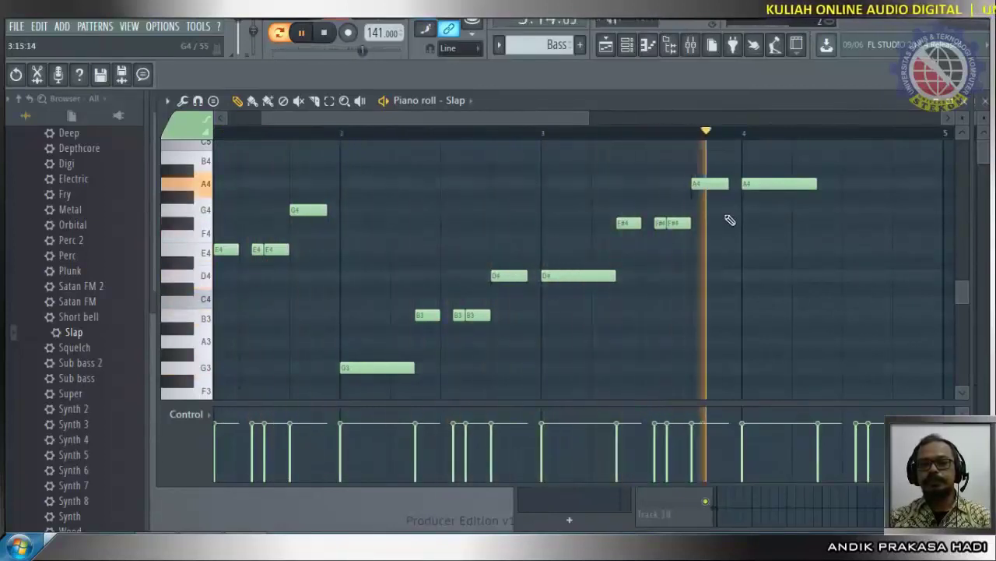
click(326, 33)
Lower the closing notes of bars 1, 2 and 3 to C4, G3 and D4, and play the bass line.
drag(309, 209, 311, 304)
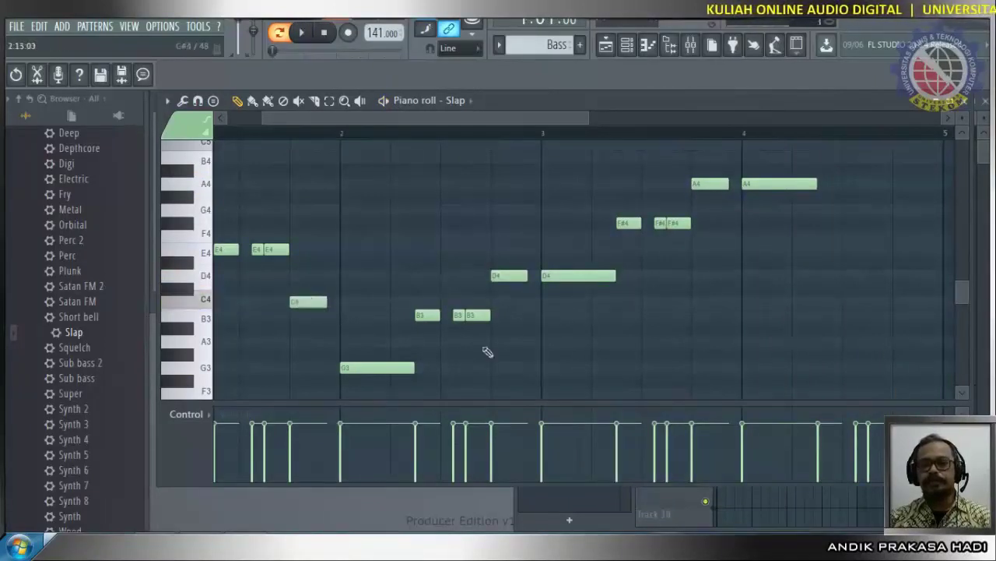
drag(511, 278, 513, 371)
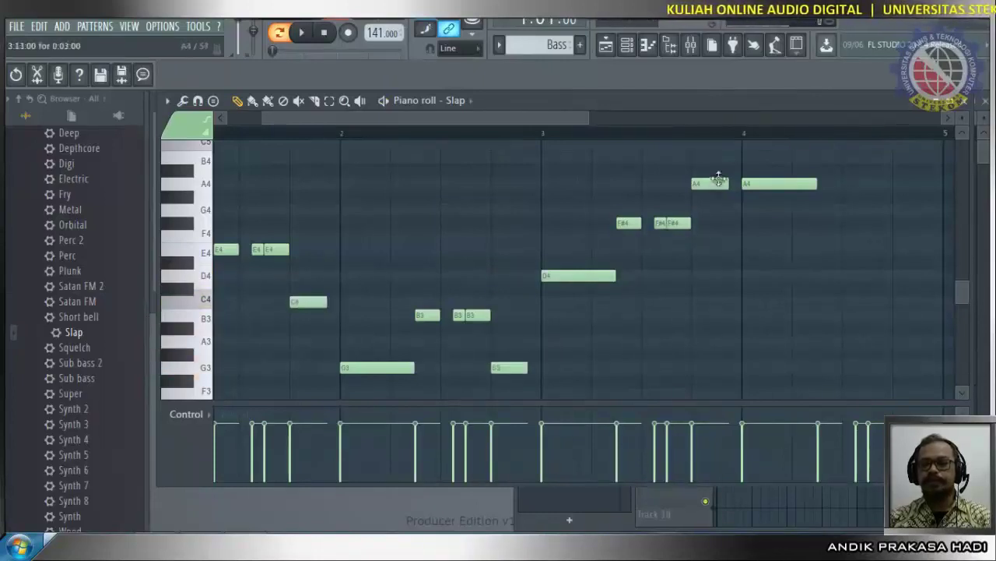
drag(716, 180, 714, 272)
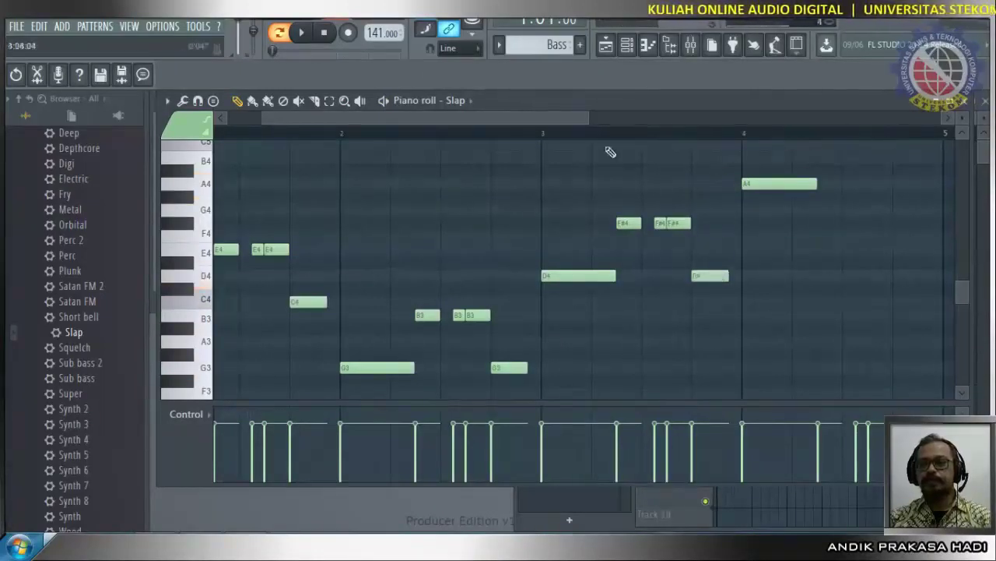
click(308, 43)
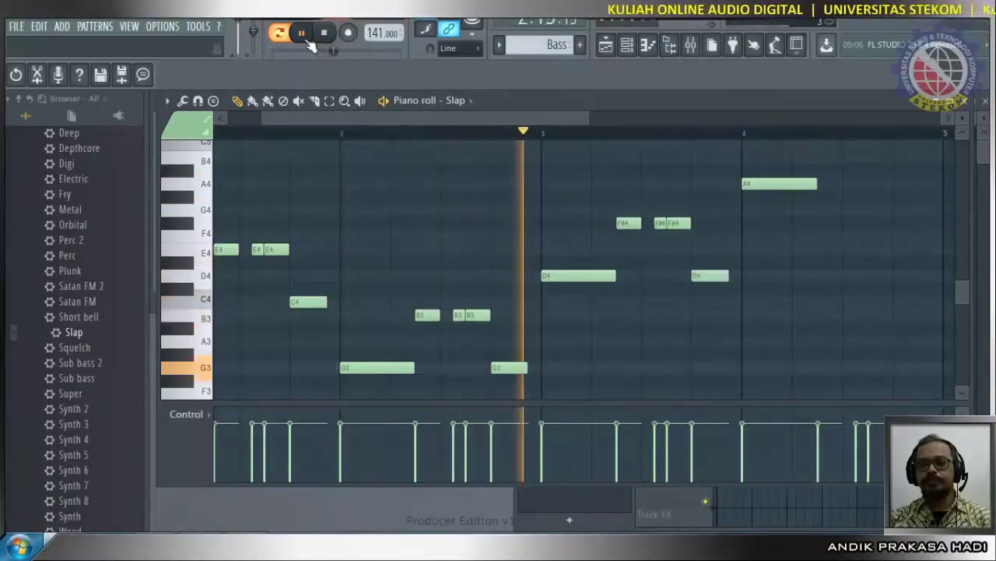
drag(473, 120, 528, 131)
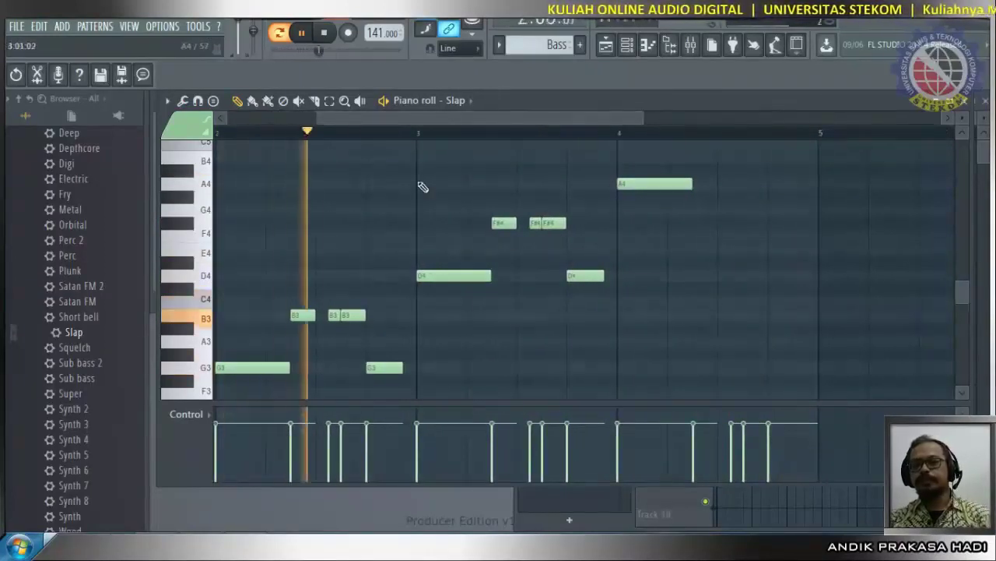
click(325, 33)
Raise bar 1's closing note to G4, extend it and bar 3's closing D4 to their bar ends, and play the bass line.
scroll(290, 294, up, 2)
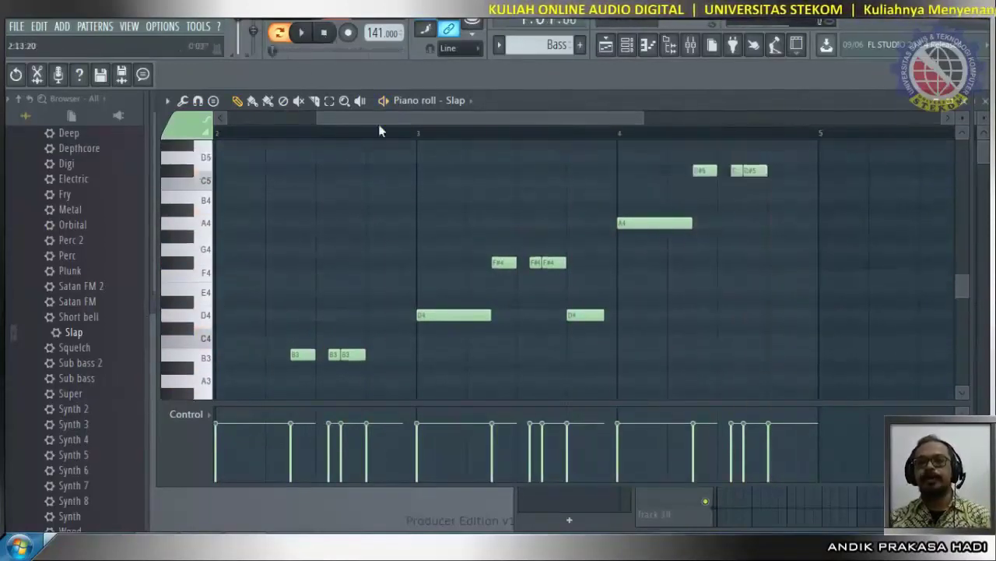
drag(381, 126, 283, 122)
drag(374, 338, 384, 245)
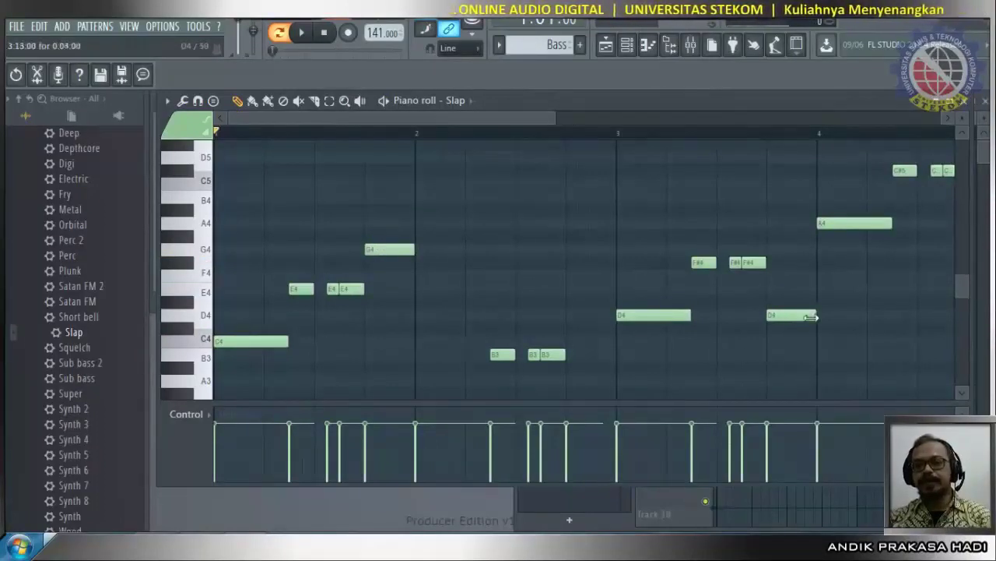
click(302, 34)
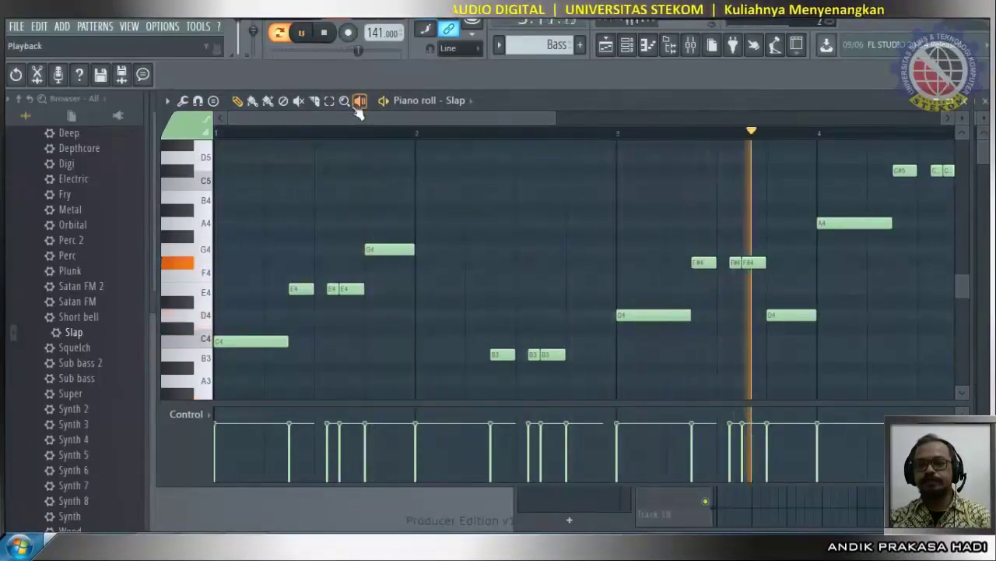
click(333, 41)
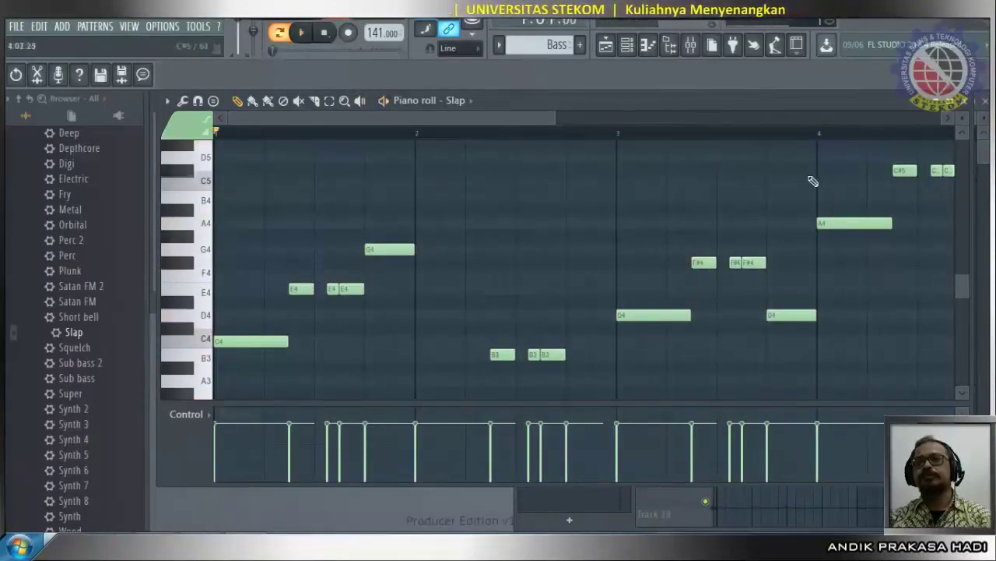
Close the piano roll, place the Bass pattern on Track 4 at bar 2, and play the arrangement in song mode.
click(961, 115)
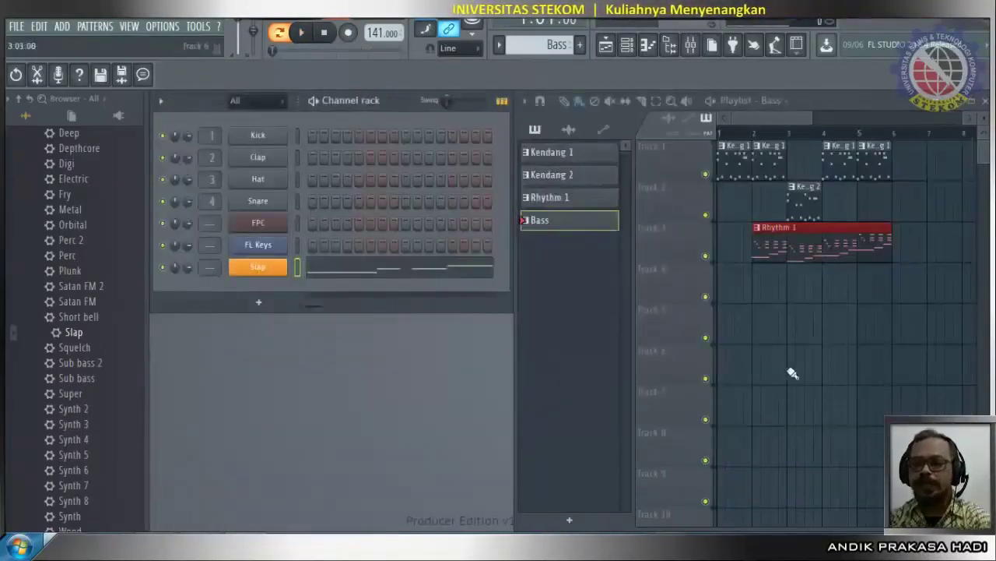
click(755, 300)
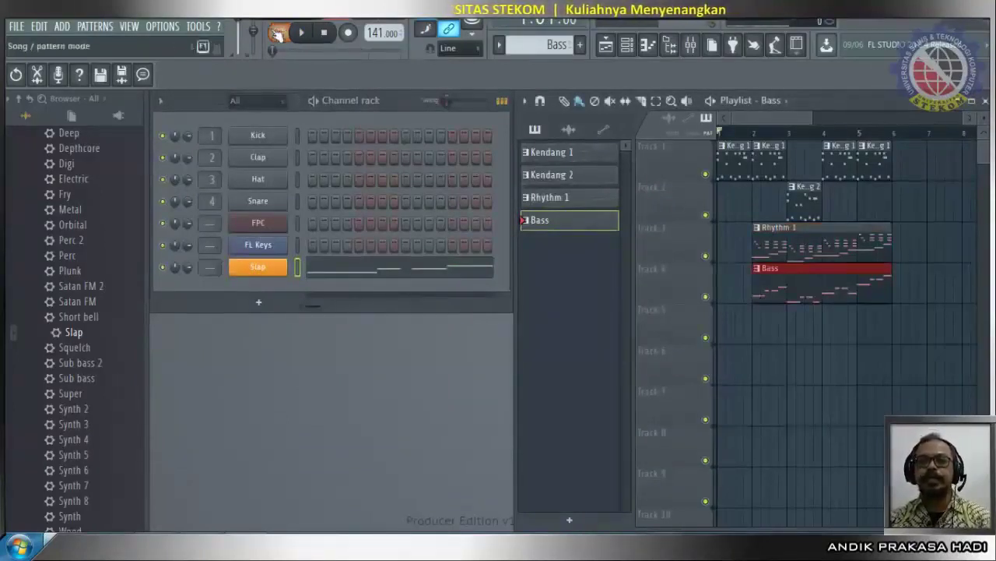
click(303, 37)
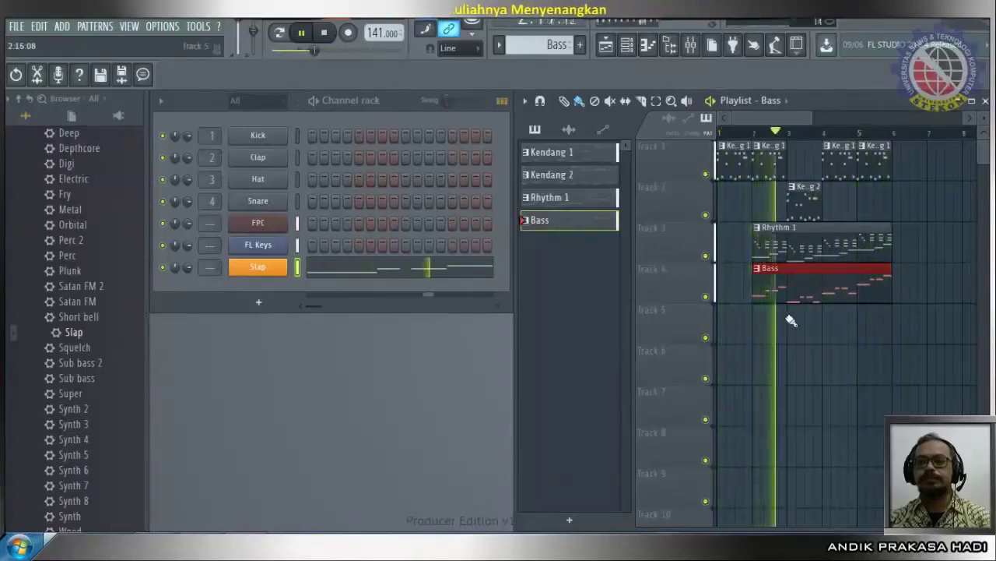
Add Bass pattern clips at bar 6 on Track 3 and Track 4.
click(904, 251)
drag(748, 119, 780, 121)
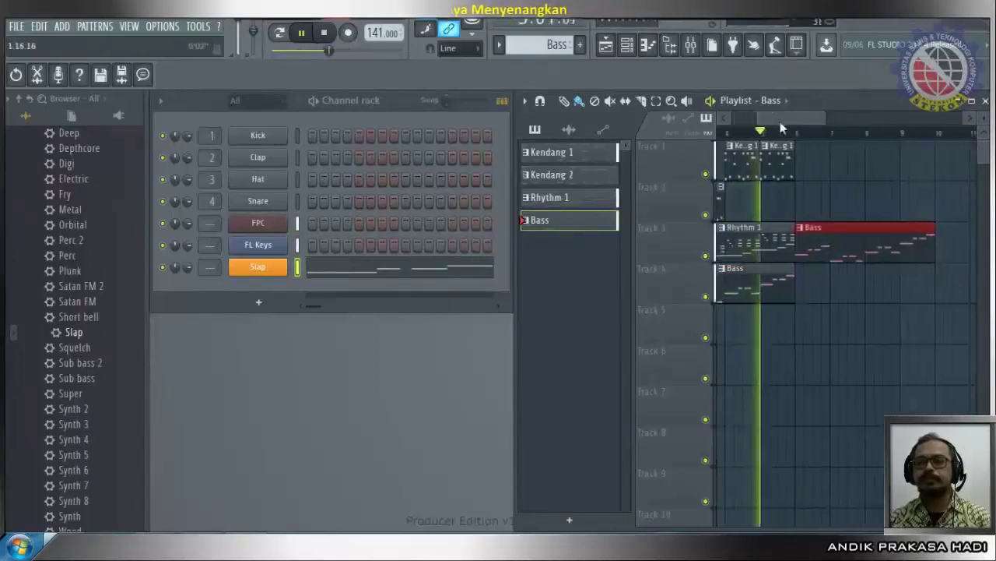
click(802, 288)
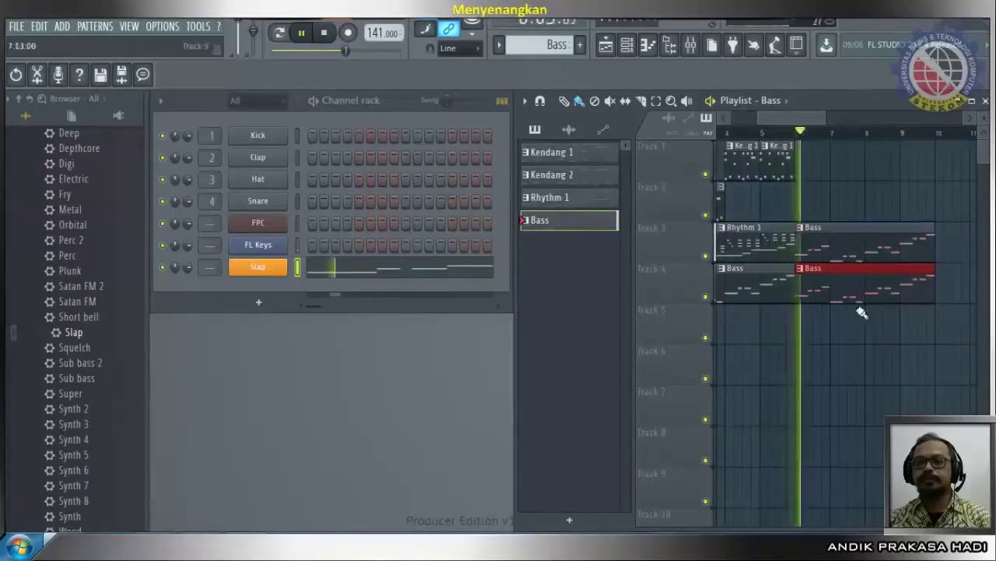
Place Kendang 1 clips in bars 6 to 8 on Track 1 and a Kendang 2 clip in bar 9 on Track 2.
click(798, 164)
right_click(802, 165)
click(604, 154)
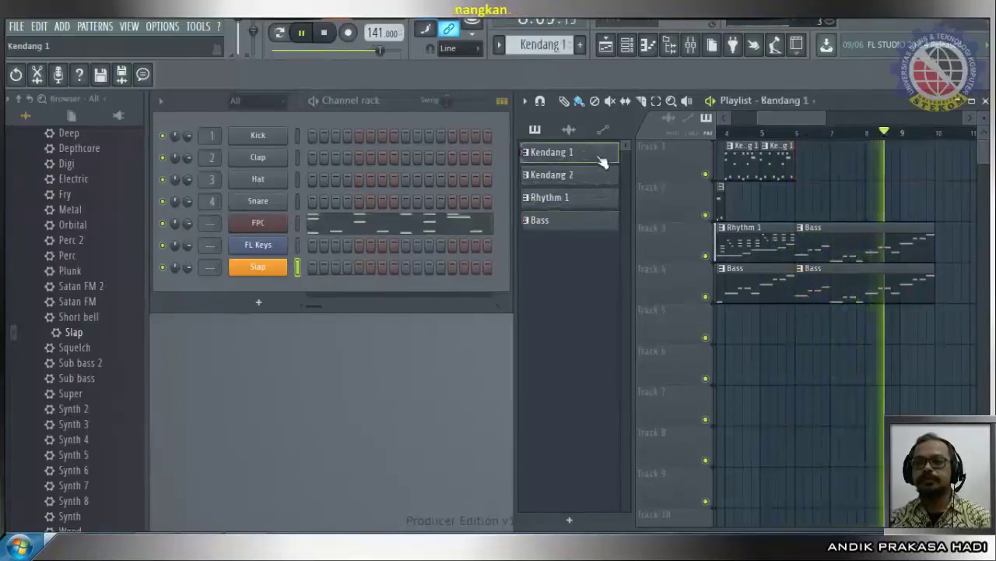
click(803, 173)
drag(805, 174, 861, 178)
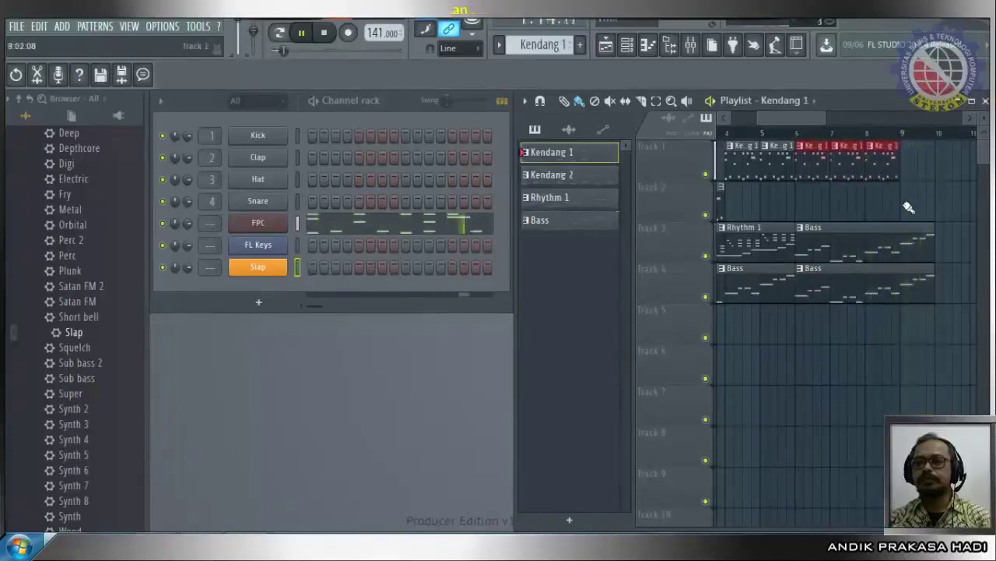
click(589, 176)
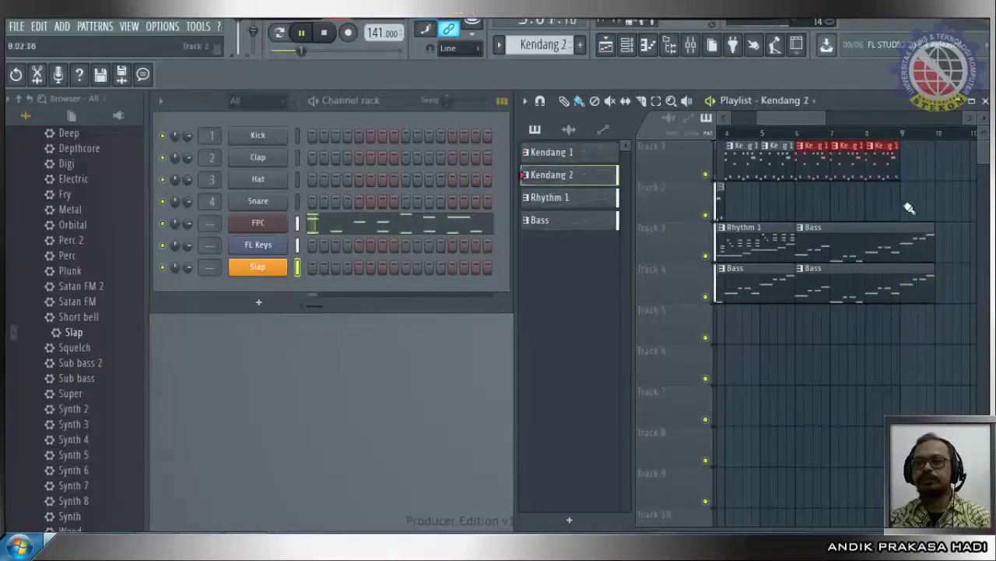
click(908, 206)
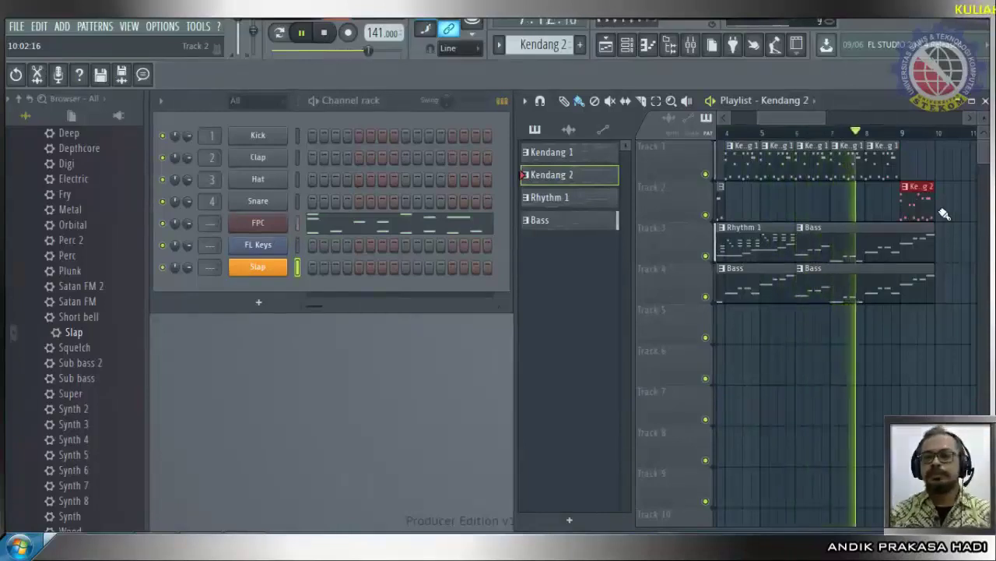
Replace the Bass clip at bar 6 on Track 3 with the Rhythm 1 pattern and stop playback.
right_click(834, 229)
click(561, 199)
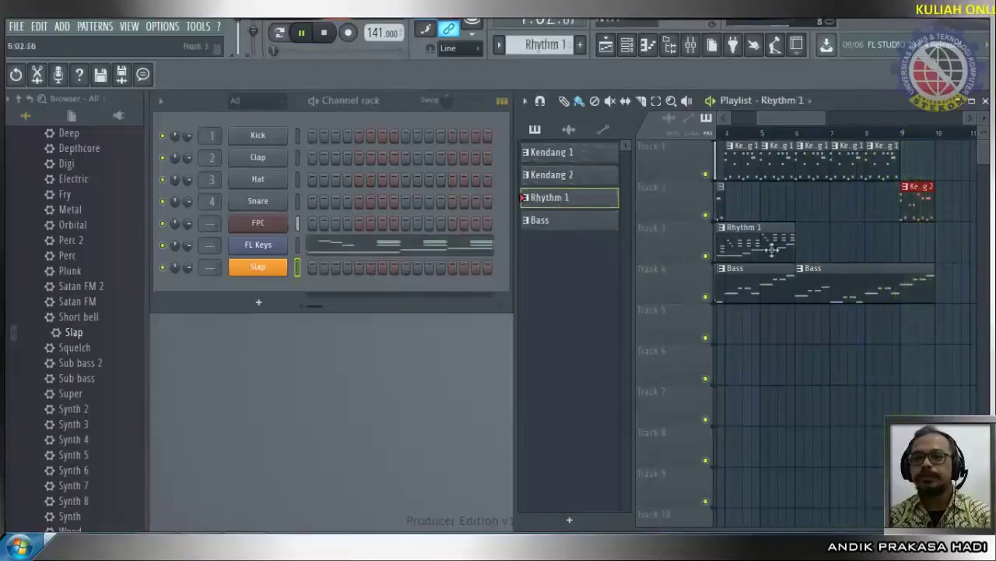
click(798, 247)
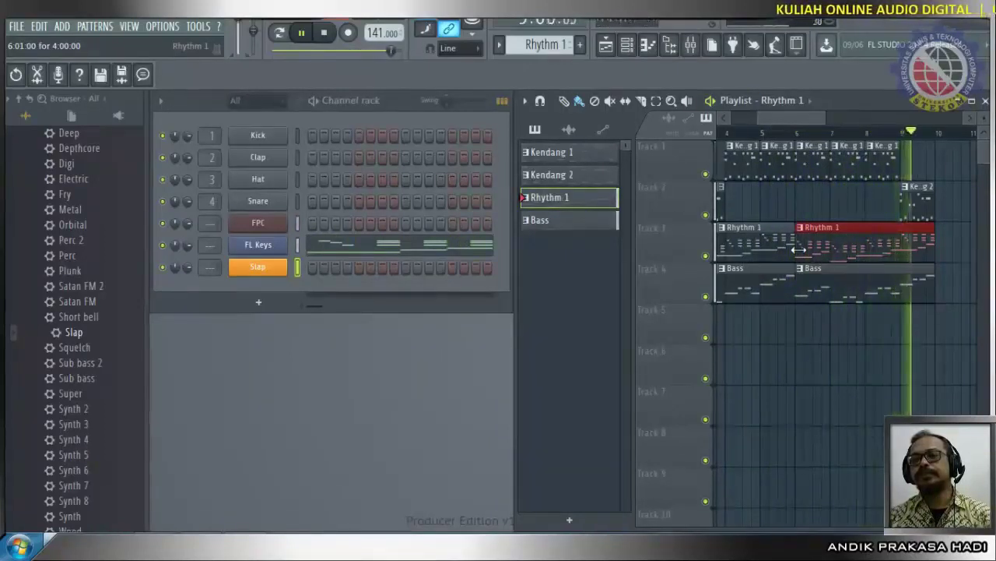
key(space)
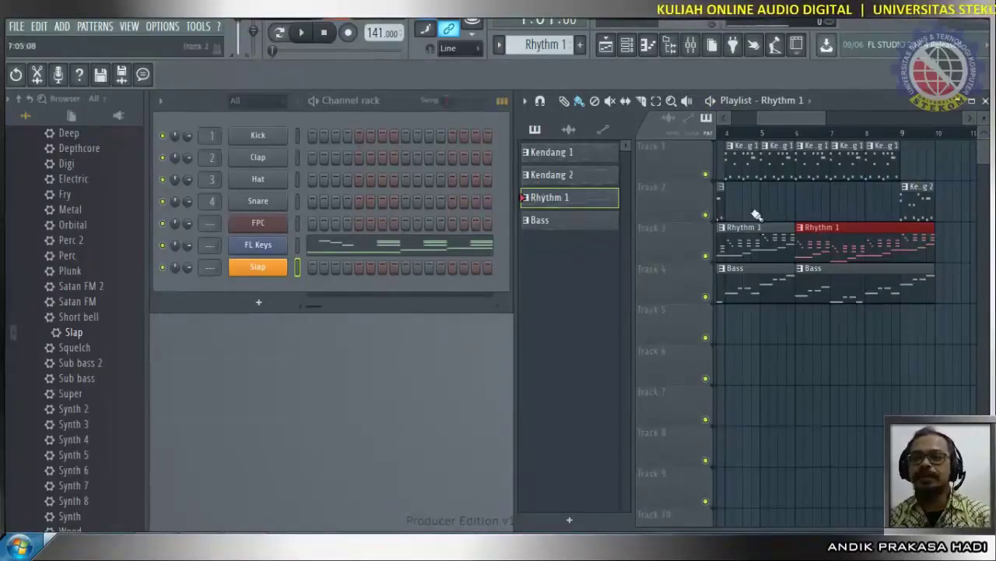
Play the song from the start, jump to bar 6, stop it, and look over the arrangement.
click(581, 182)
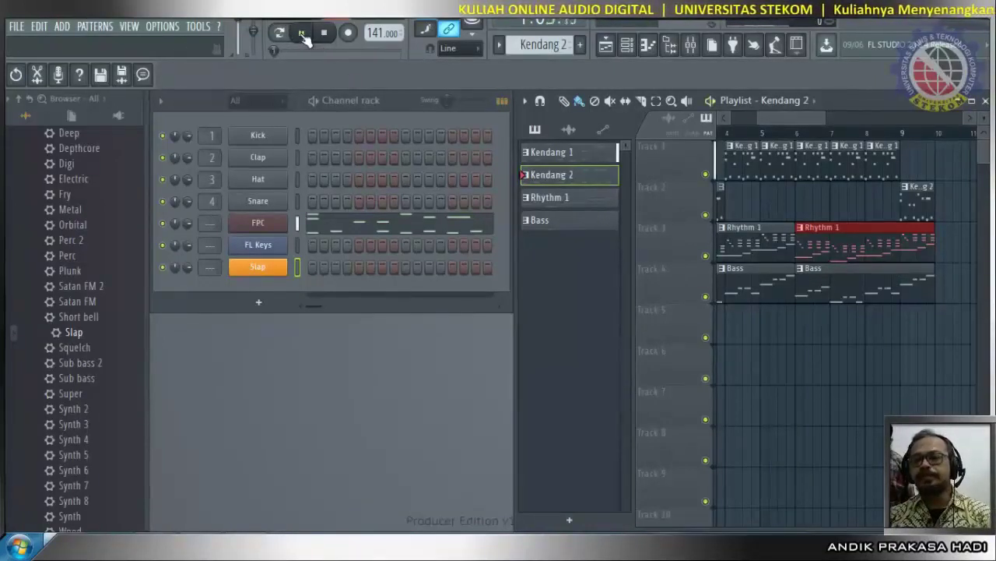
click(302, 34)
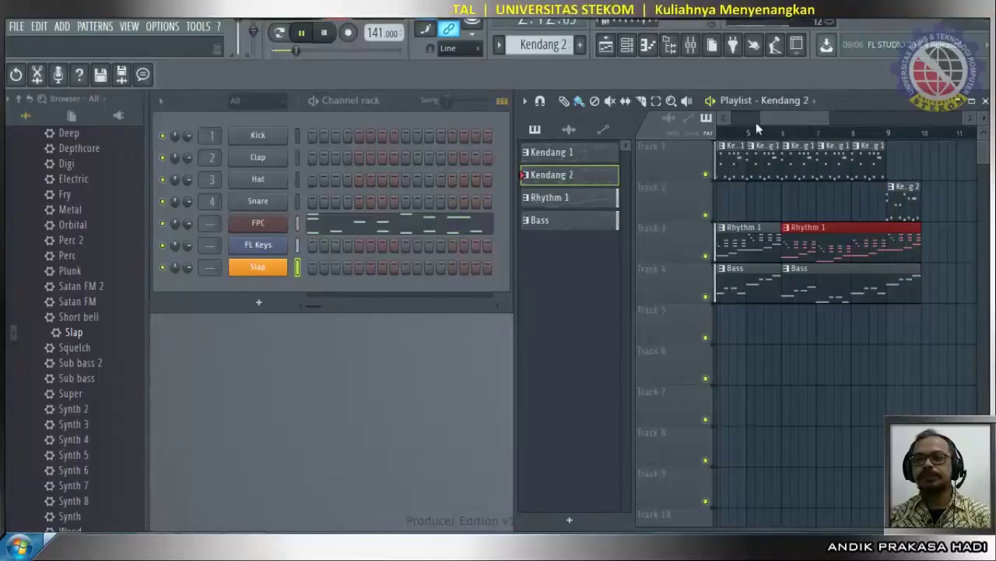
click(788, 134)
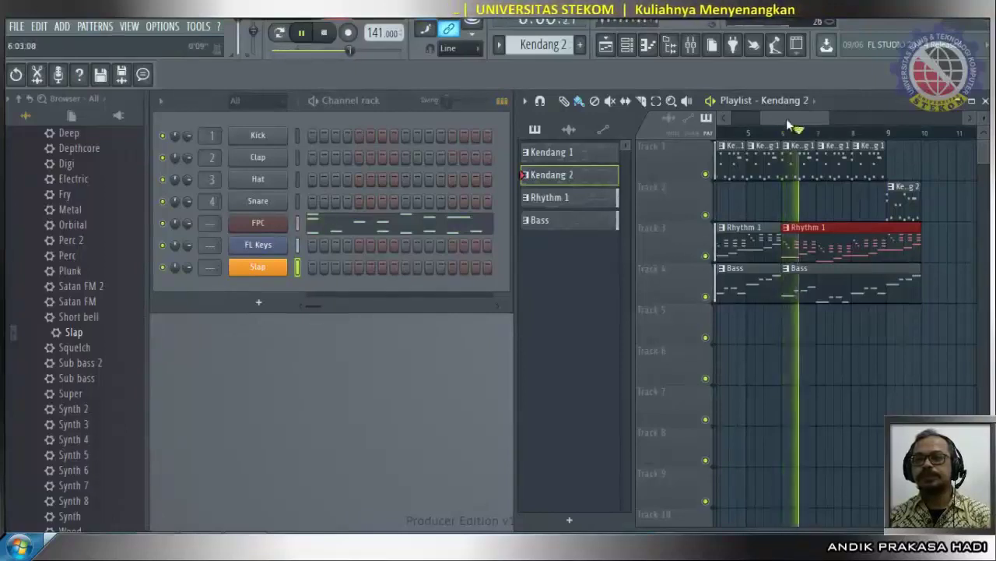
drag(786, 119, 750, 124)
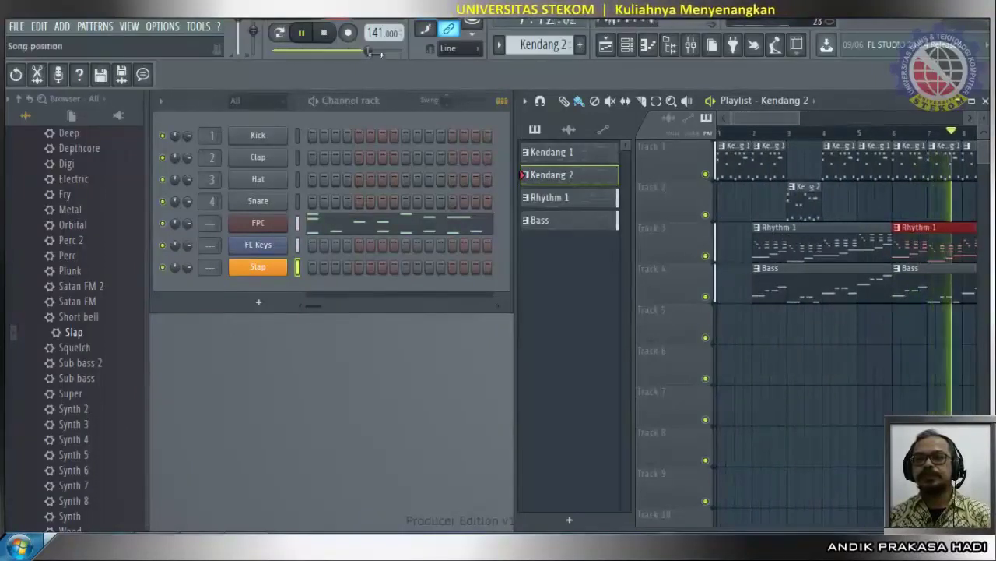
key(space)
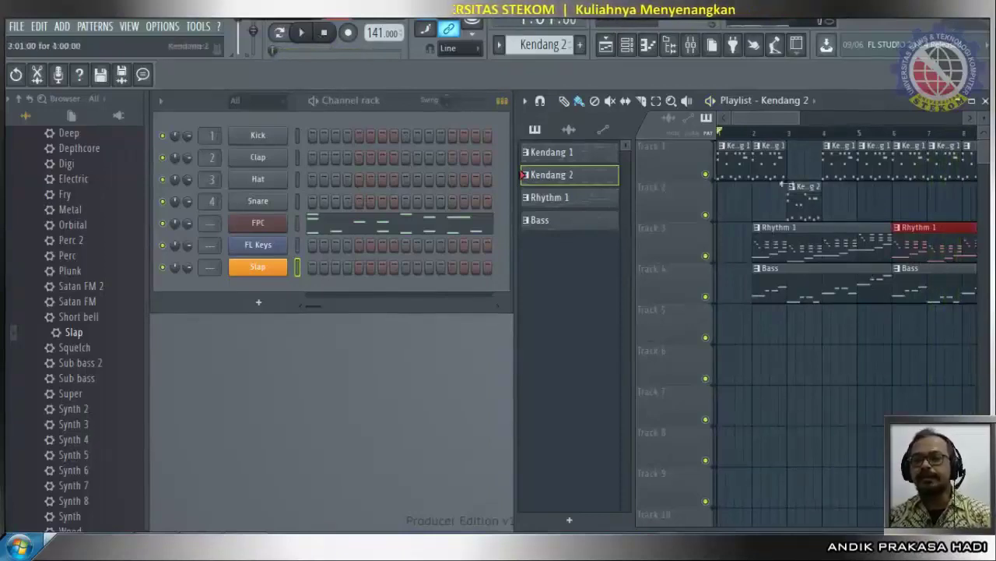
scroll(791, 120, right, 3)
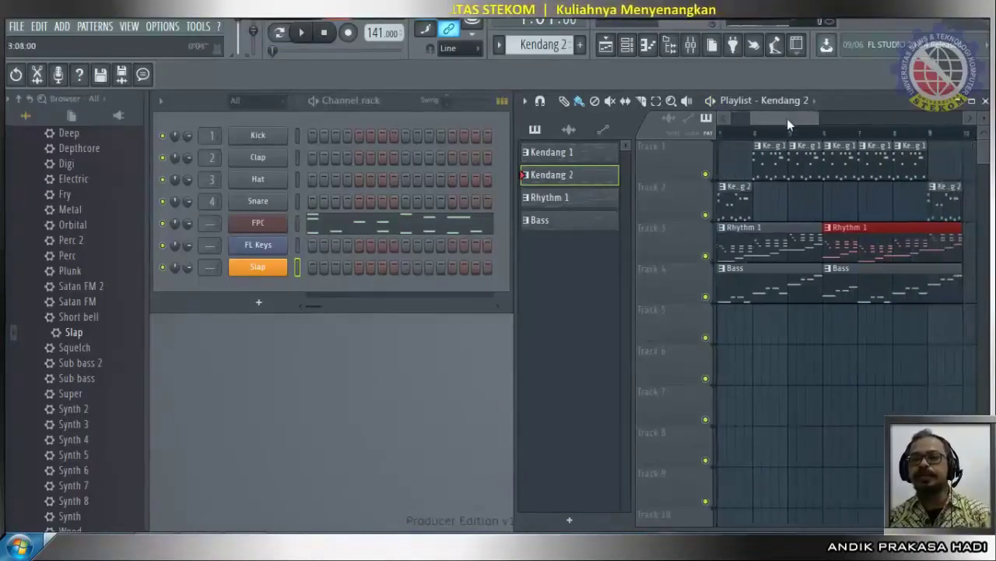
scroll(777, 130, left, 3)
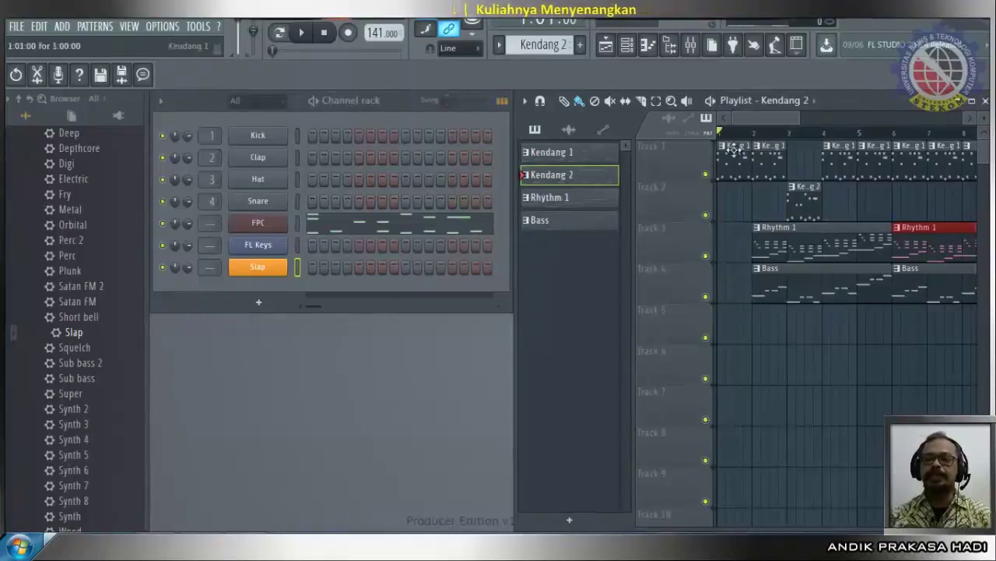
Move the bar 3 Kendang 2 clip from Track 2 to Track 1 and delete the Kendang 1 clips in bars 4 and 5.
right_click(813, 189)
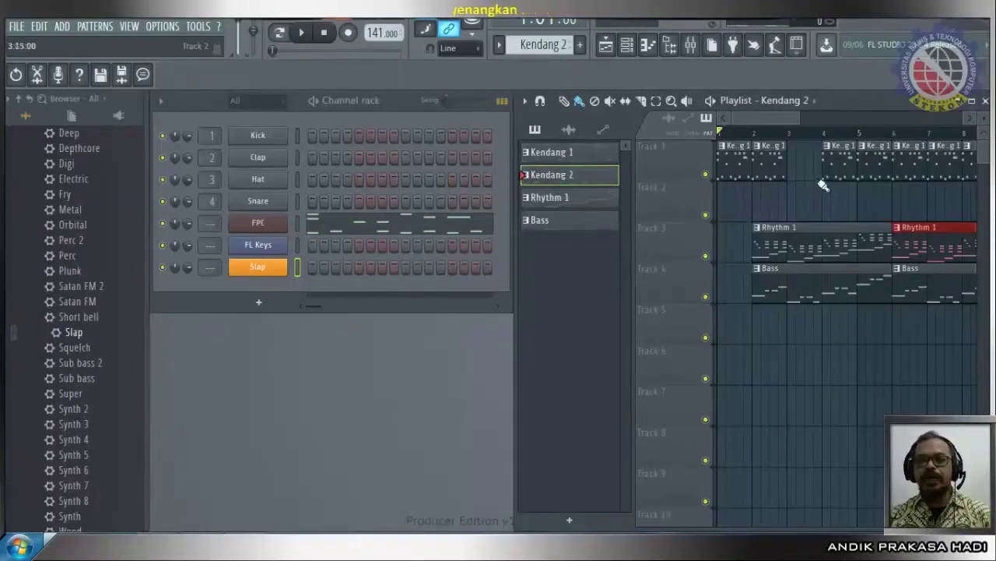
right_click(833, 151)
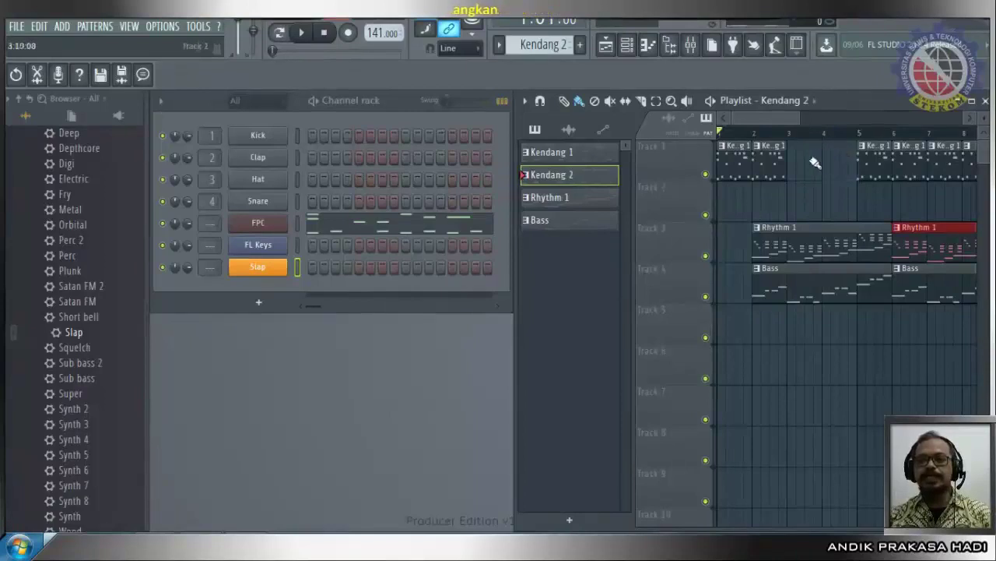
click(796, 155)
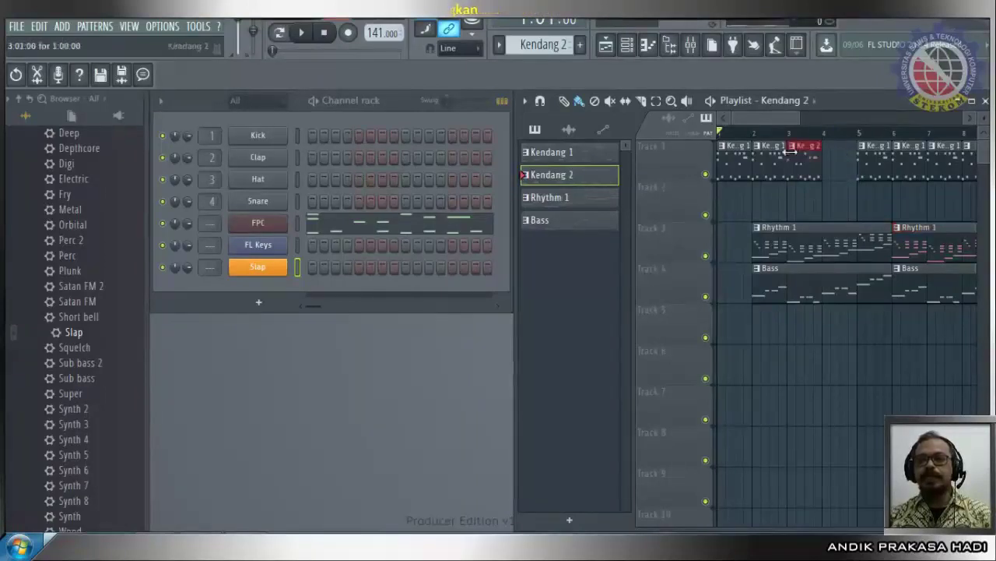
click(862, 147)
right_click(877, 154)
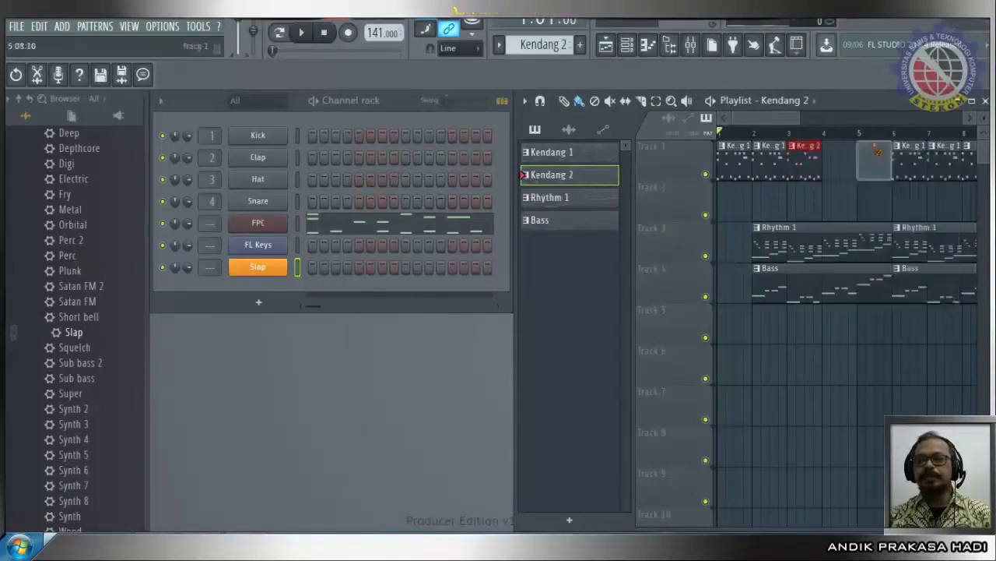
right_click(879, 158)
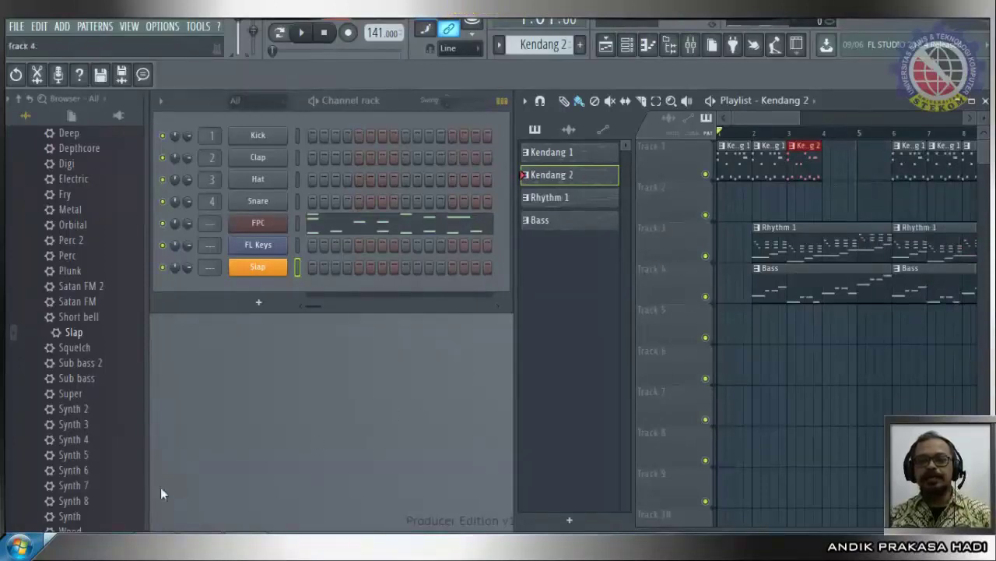
In Windows Explorer, open the DANGDUT KOPLO folder inside Koplo and place the INTRO FILL IN audio at bar 4 on playlist Track 2.
click(52, 544)
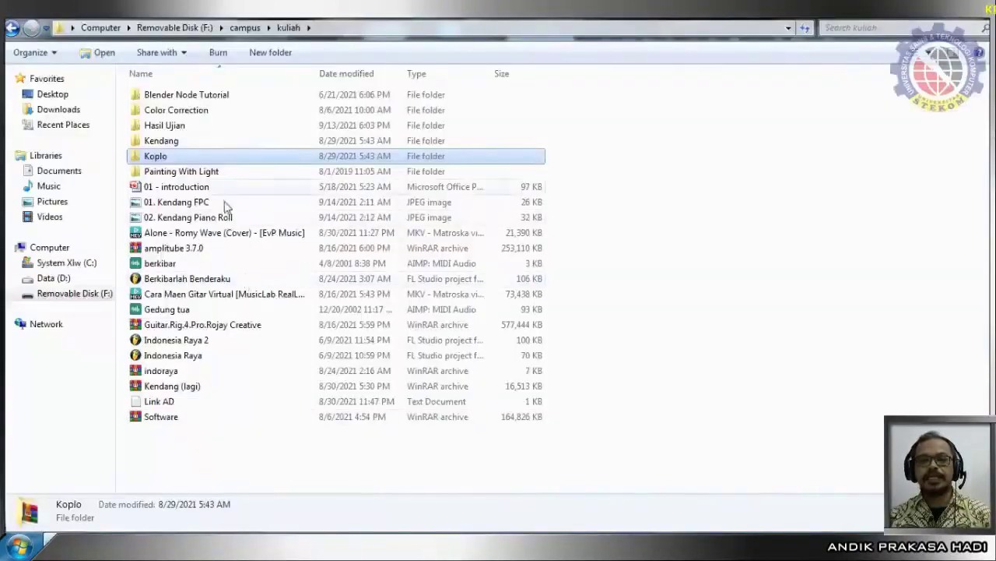
double_click(162, 159)
double_click(169, 97)
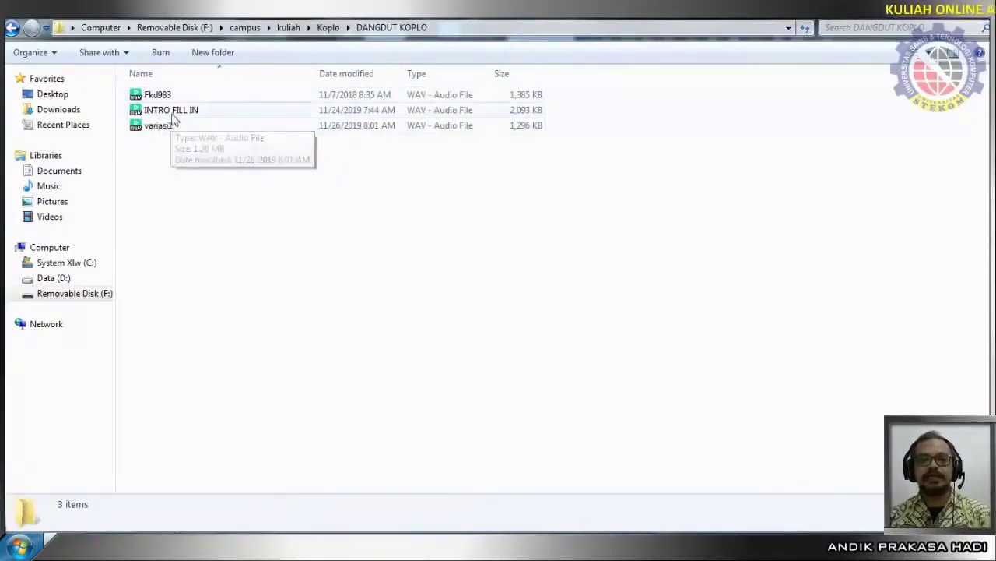
drag(167, 115, 601, 449)
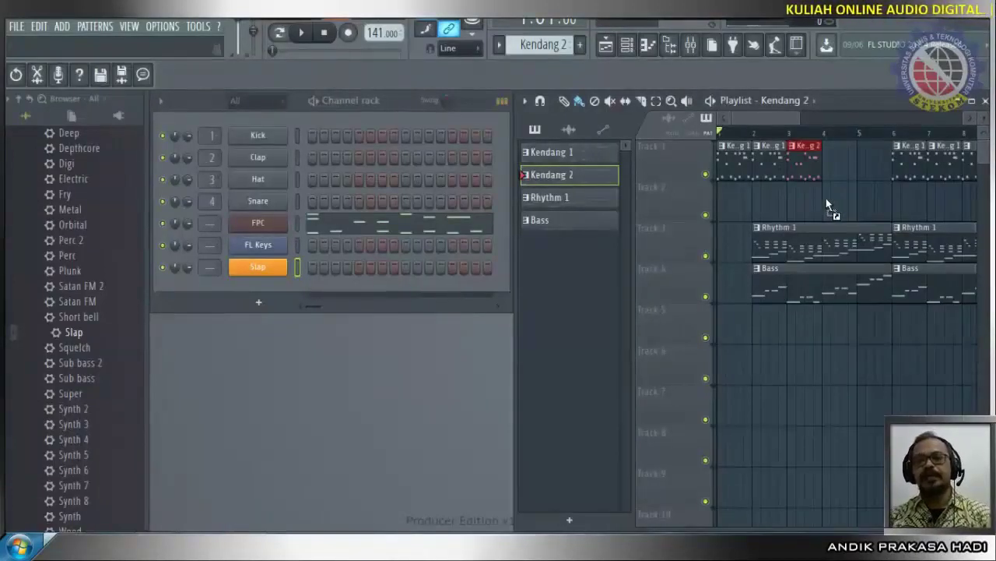
drag(826, 198, 826, 197)
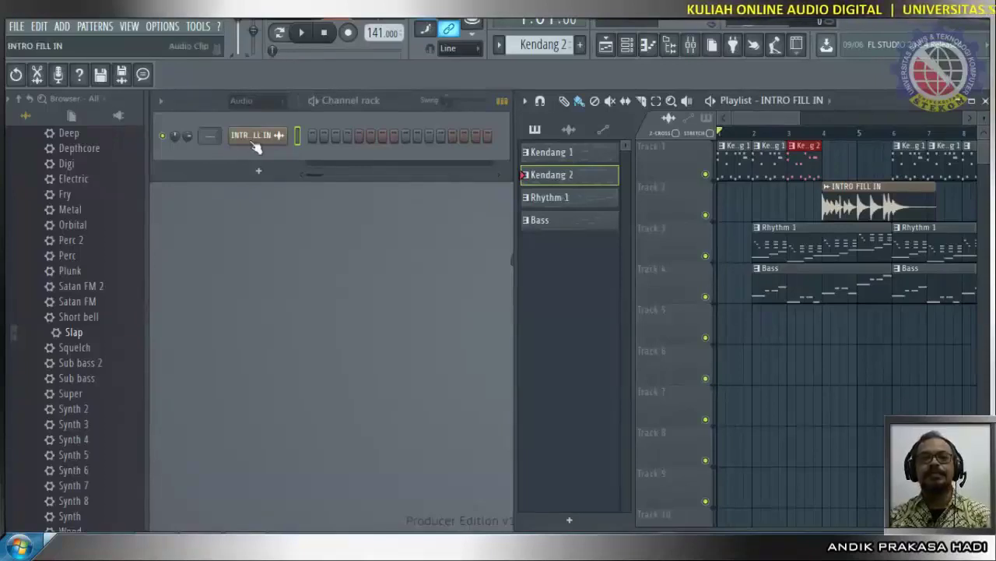
Route the INTRO FILL IN channel to mixer track 6 and play the song to check its level in the mixer.
drag(211, 137, 211, 131)
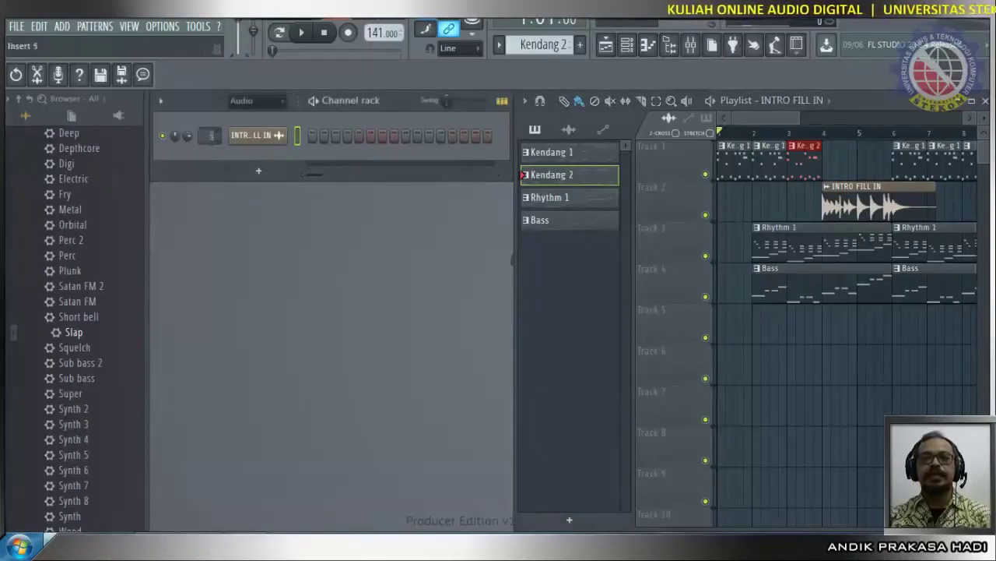
click(690, 45)
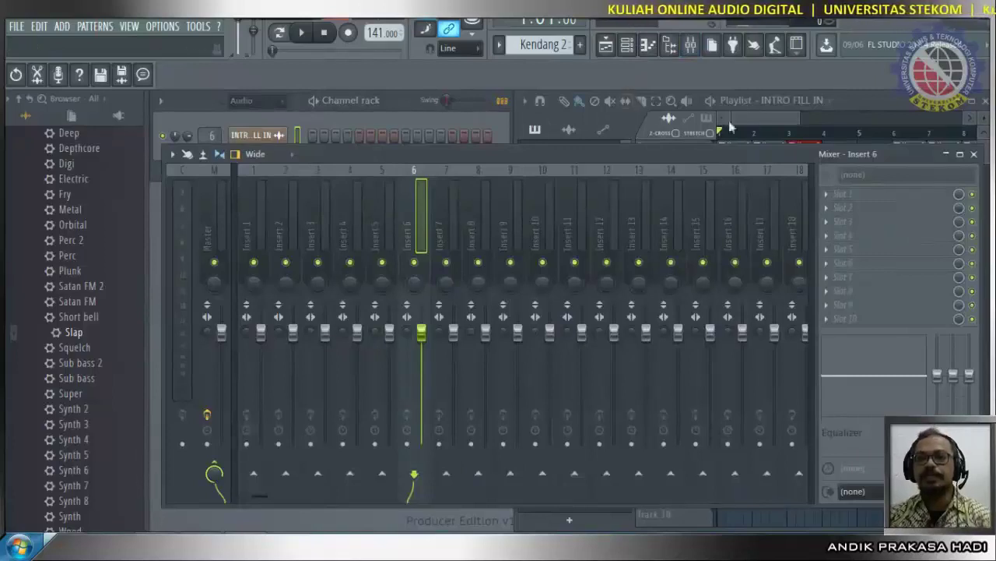
click(303, 34)
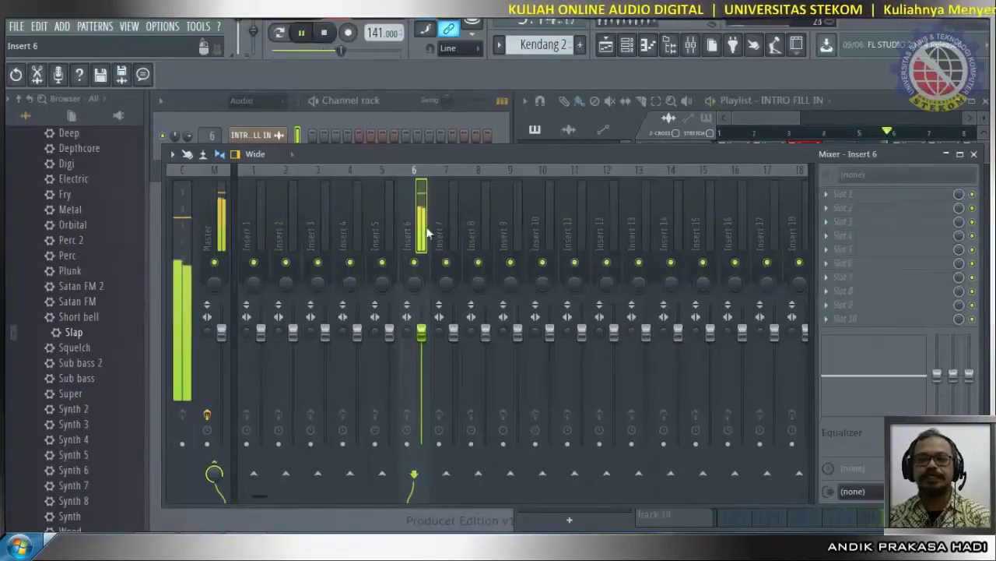
click(330, 34)
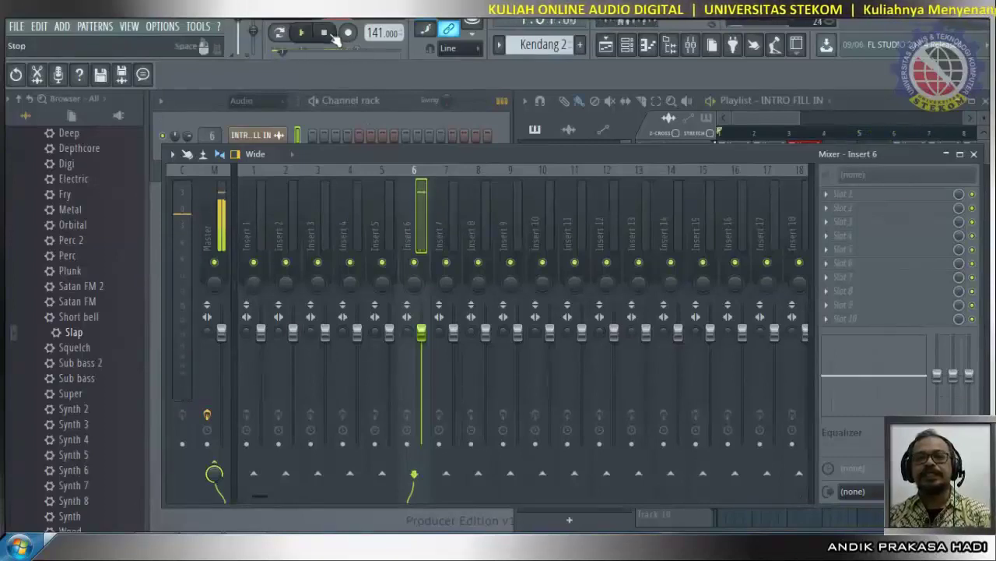
click(974, 154)
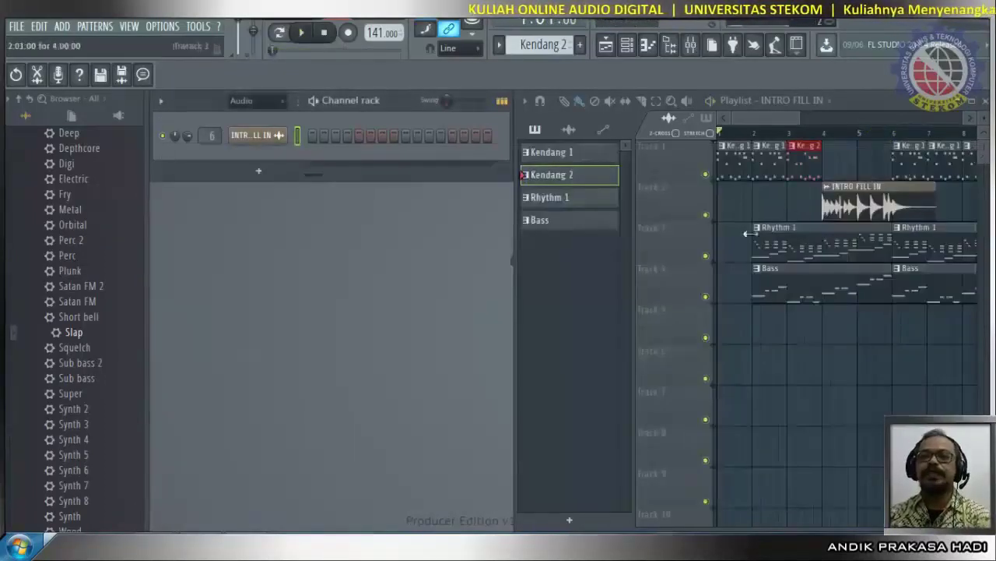
click(696, 47)
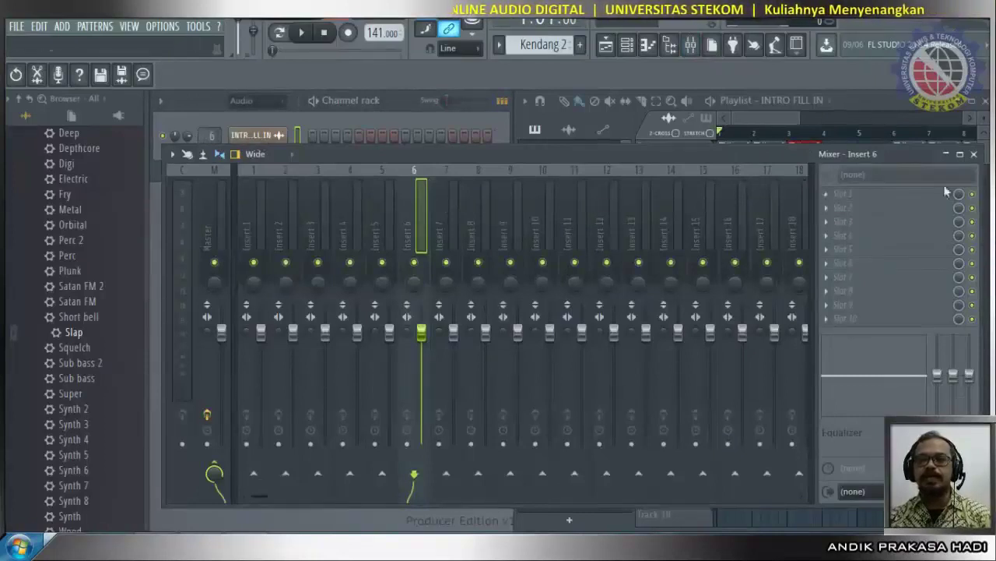
click(974, 154)
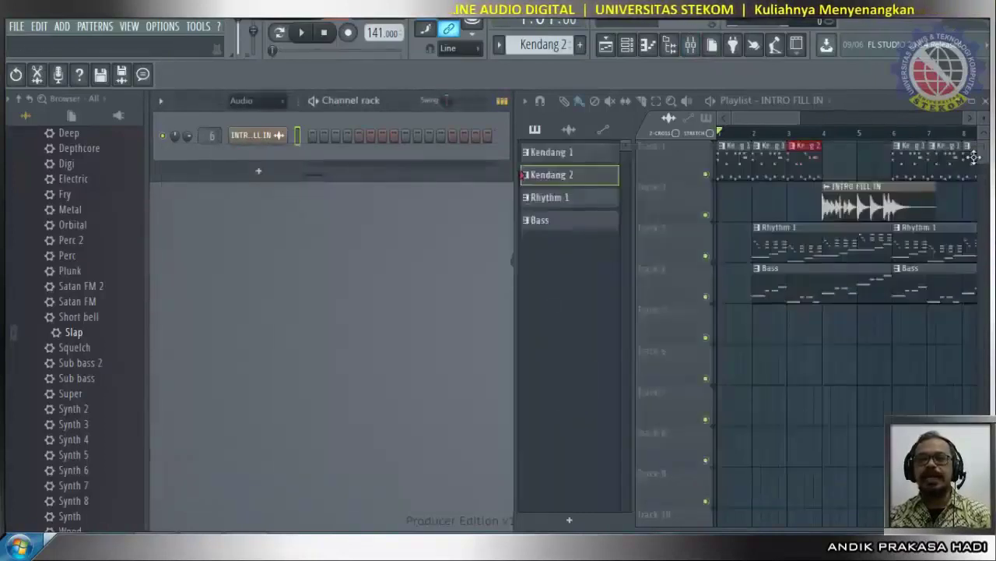
Show the Kendang 1 channels and reset the mixer routing of Kick, Clap, Hat and Snare to Master.
click(553, 152)
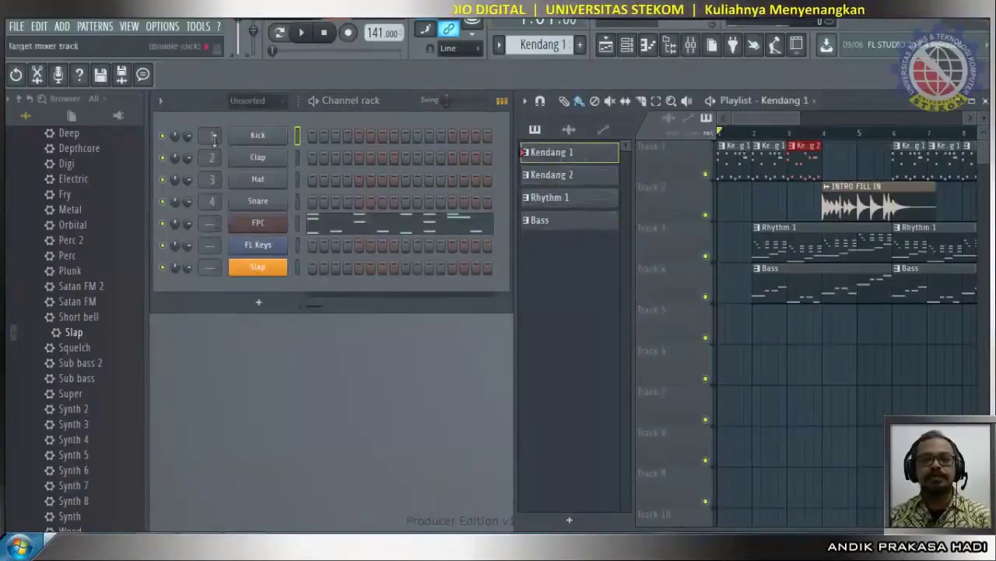
drag(210, 136, 210, 142)
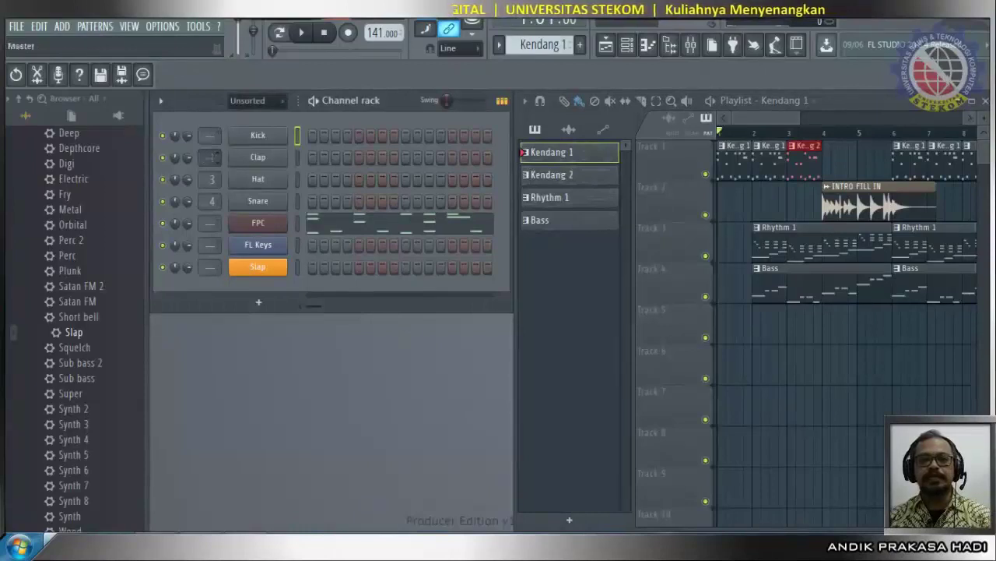
drag(210, 157, 210, 171)
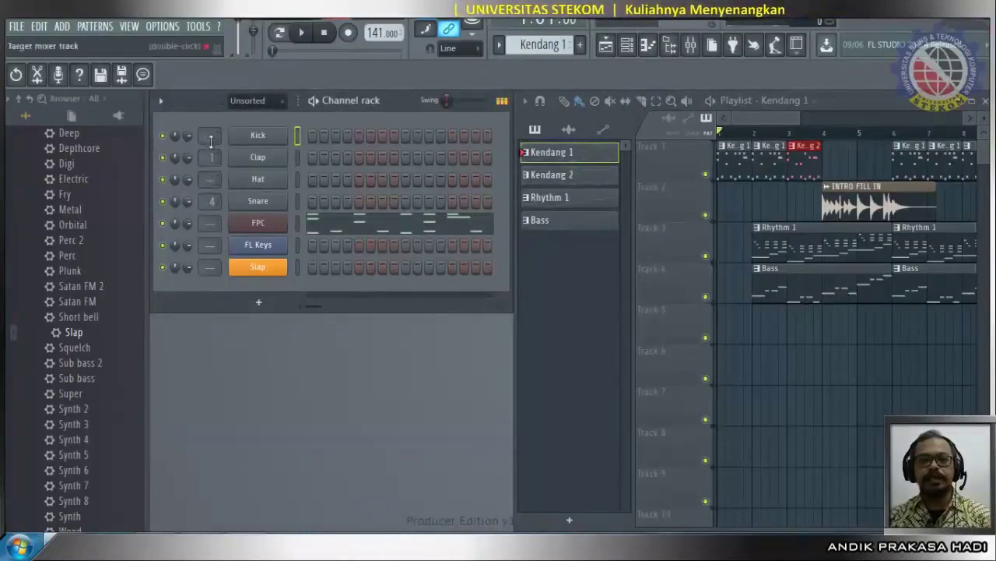
drag(211, 157, 210, 165)
drag(212, 201, 212, 195)
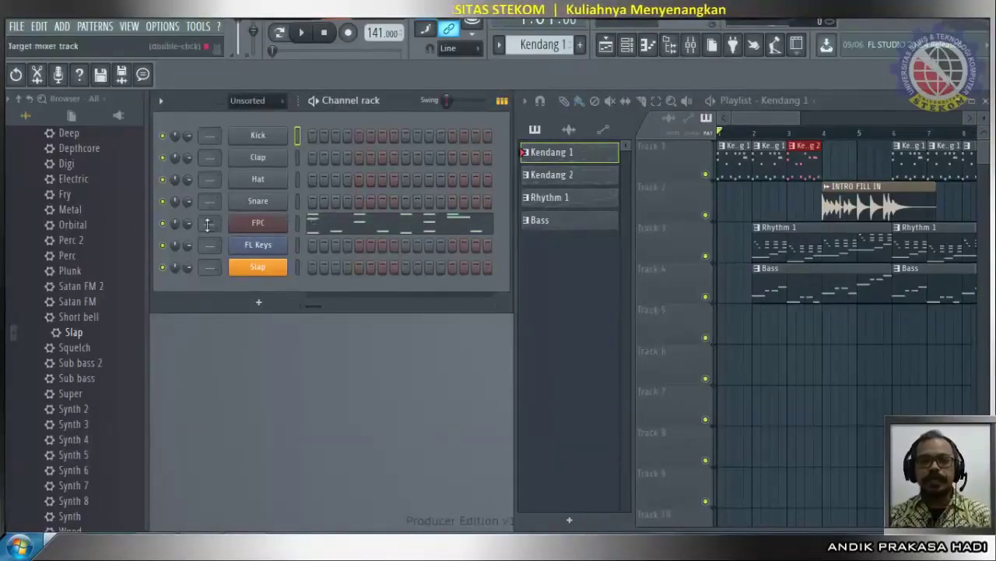
Route FPC to mixer track 1, FL Keys to 2, Slap to 3 and the INTRO FILL IN clip to 4.
drag(210, 225, 211, 221)
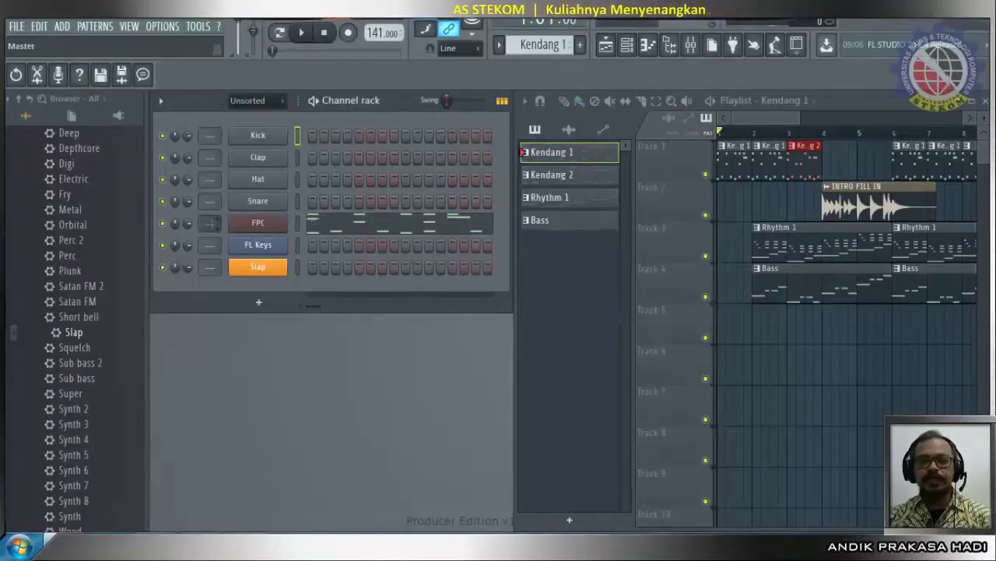
drag(211, 247, 211, 243)
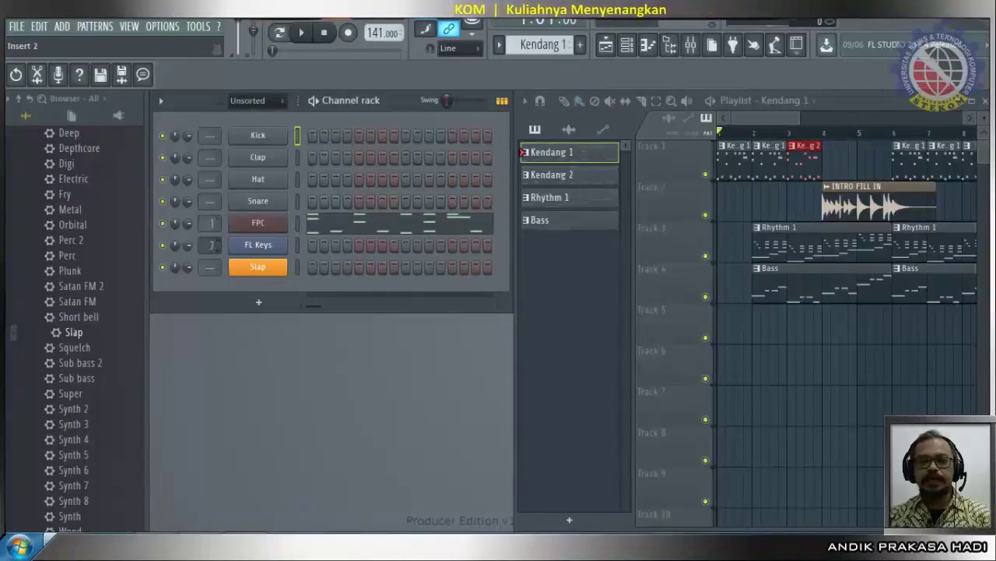
drag(210, 270, 211, 264)
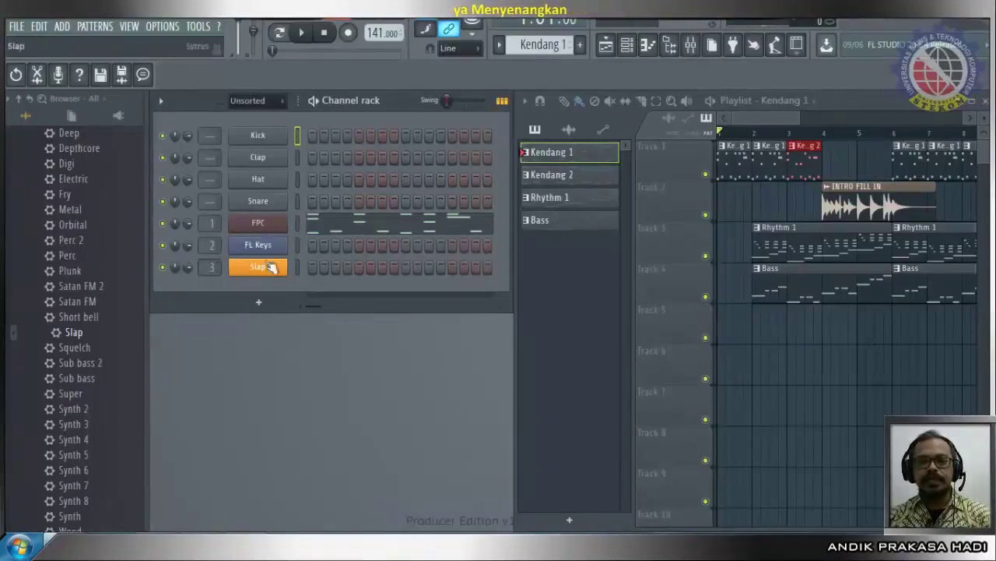
click(868, 187)
scroll(210, 135, up, 4)
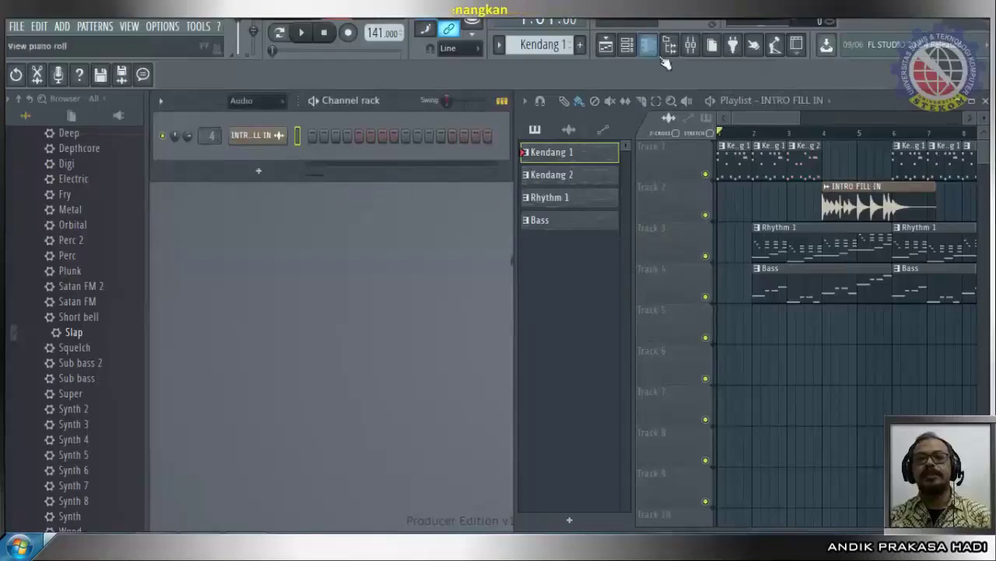
Balance the mix during playback by raising mixer track 1 slightly and lowering tracks 3 and 4, and stop the song.
click(691, 44)
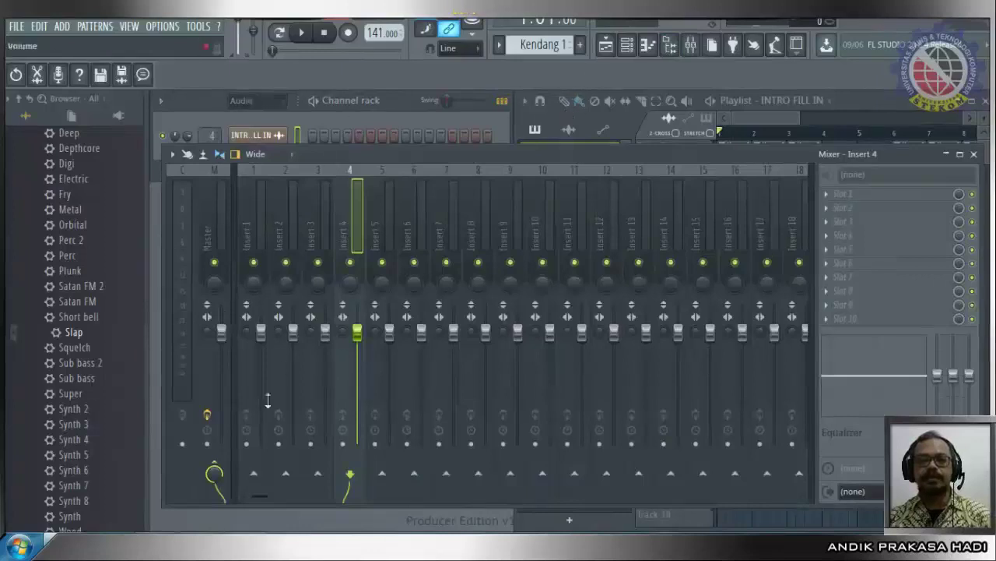
click(301, 32)
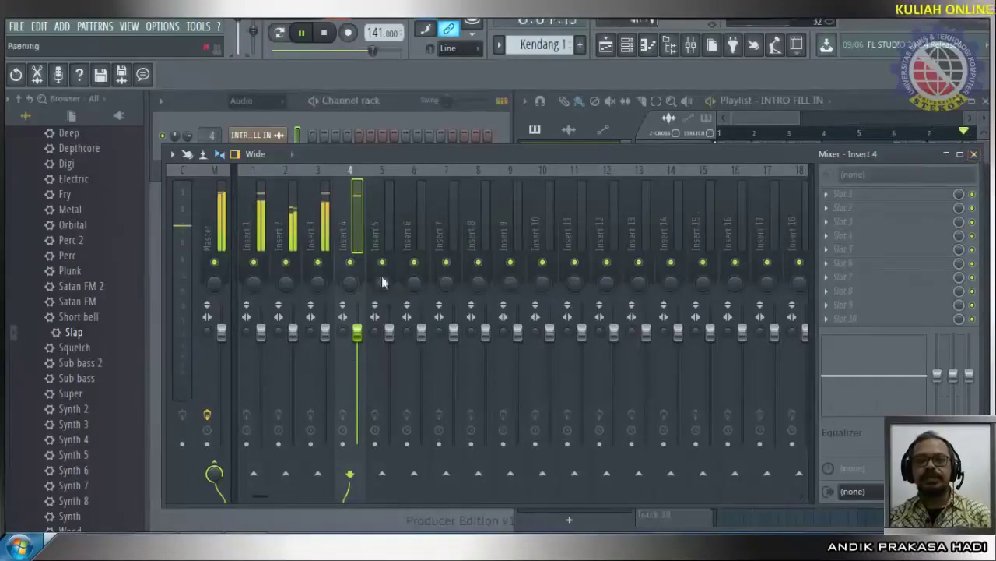
drag(356, 332, 357, 337)
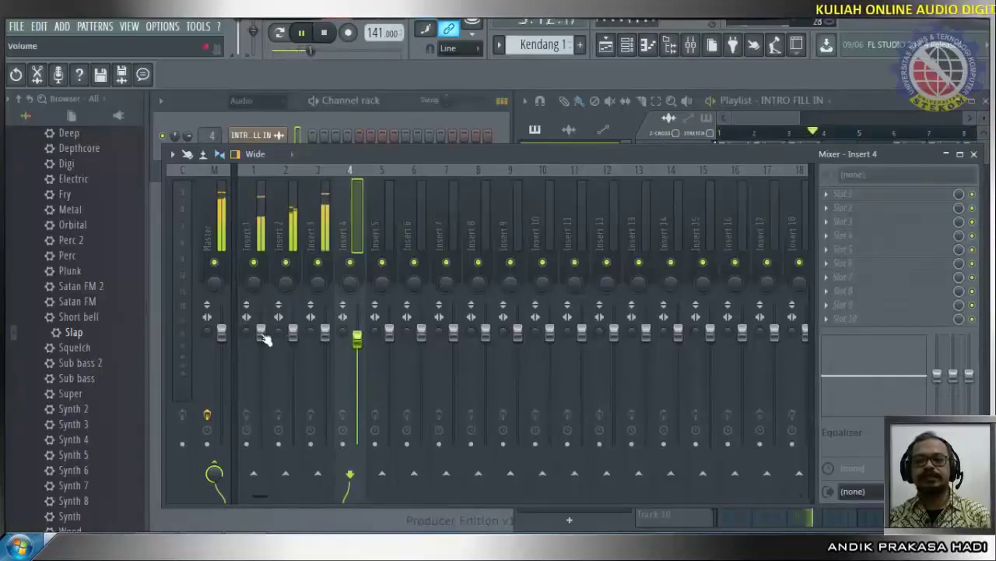
click(262, 335)
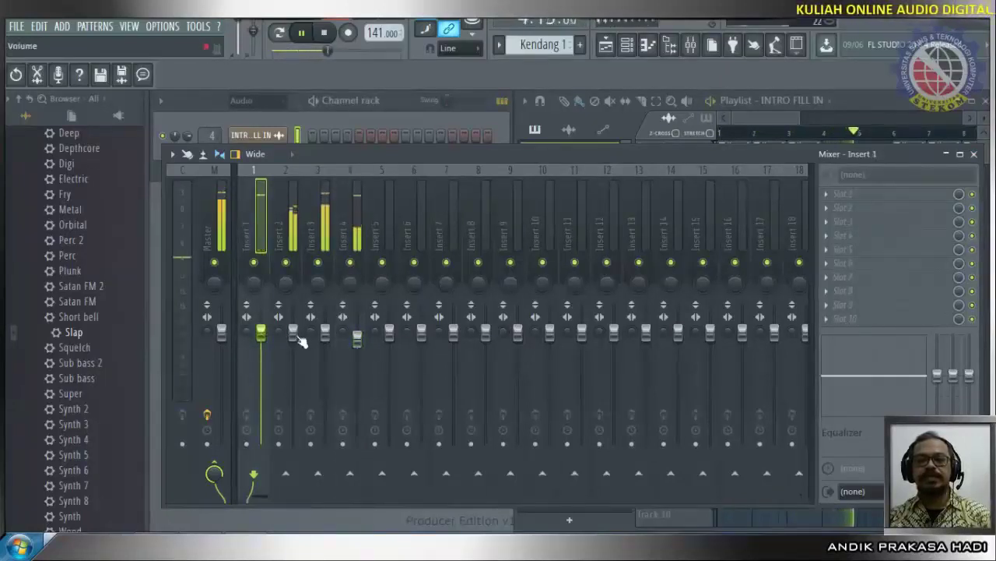
drag(262, 334, 264, 326)
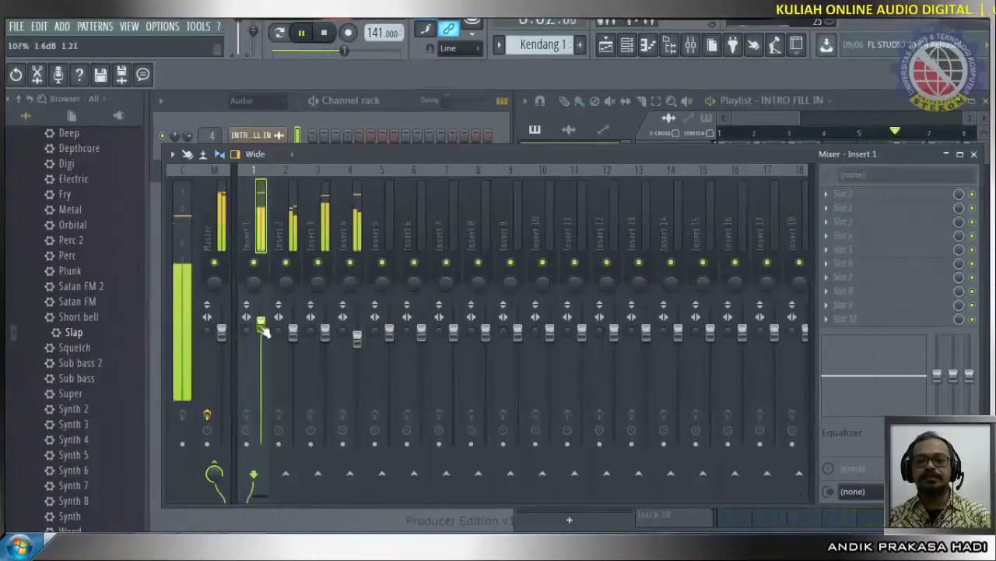
click(358, 340)
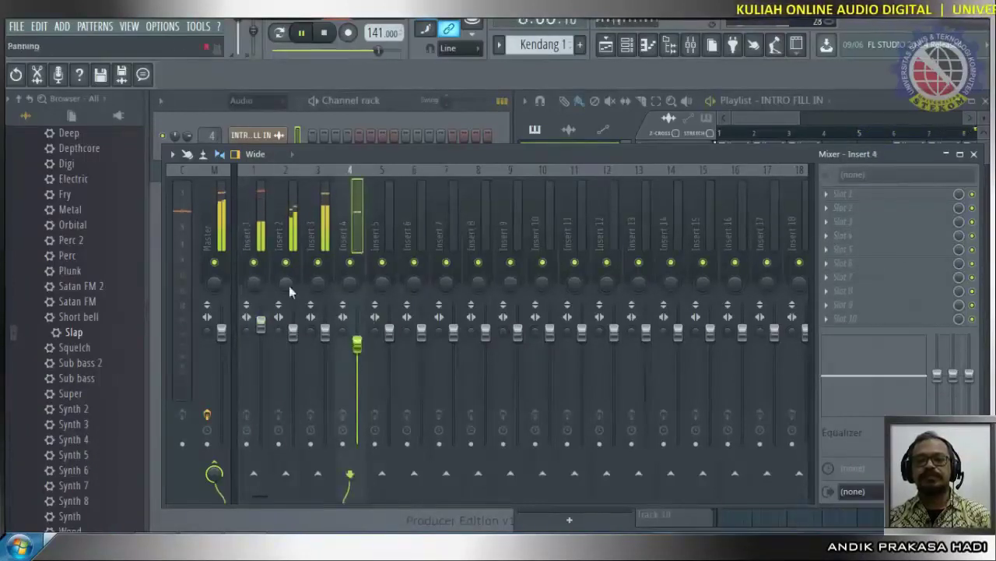
drag(325, 334, 324, 342)
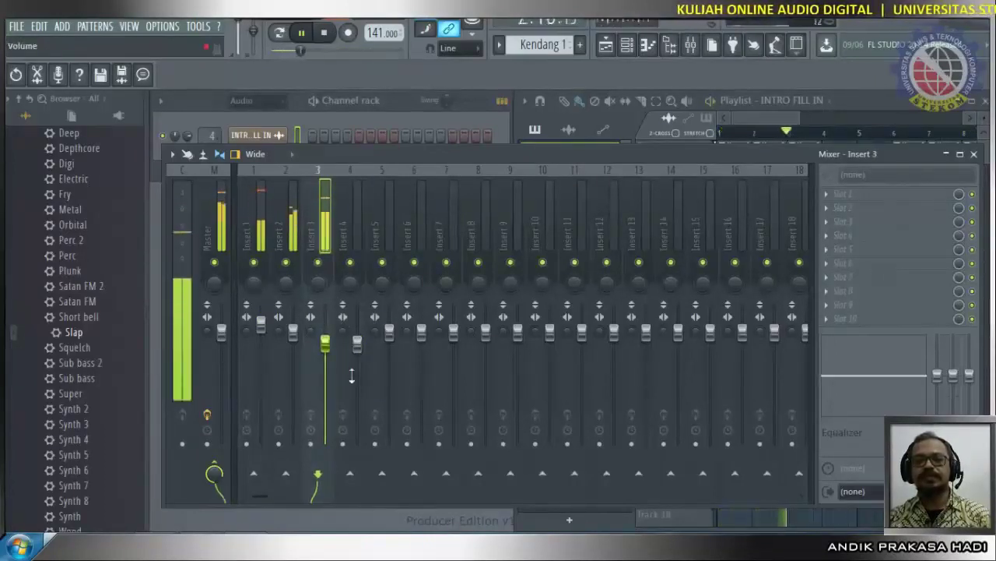
click(974, 154)
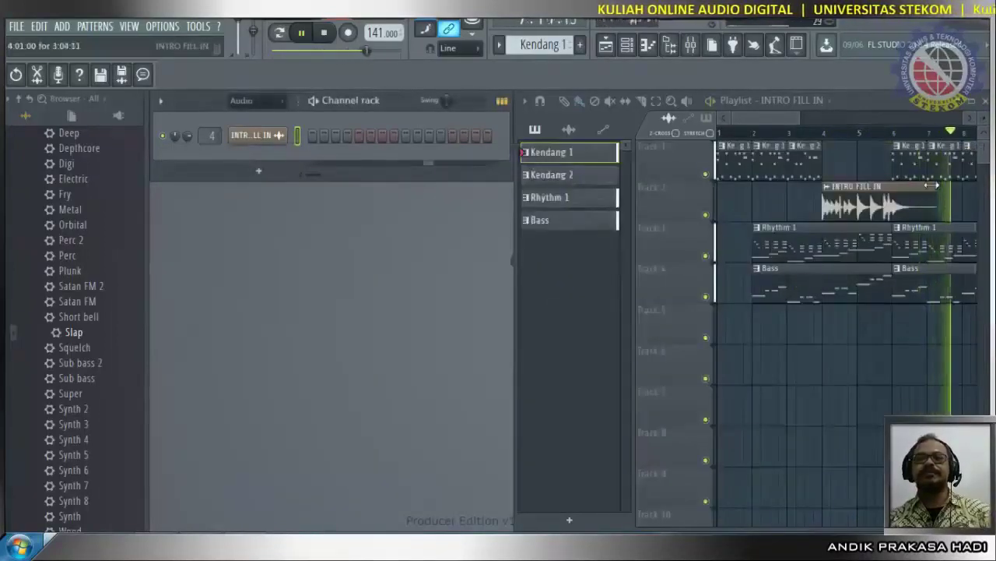
click(325, 33)
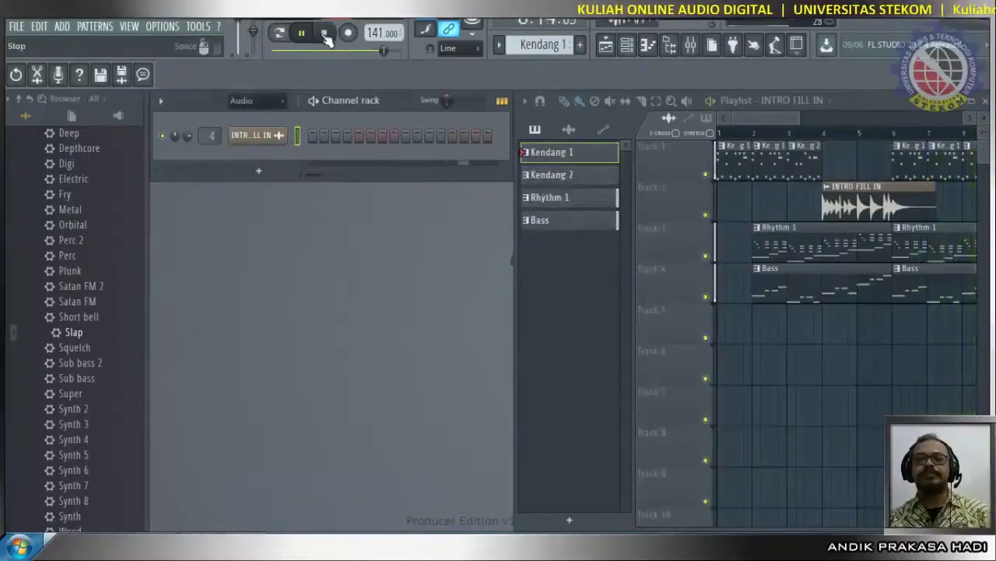
click(325, 33)
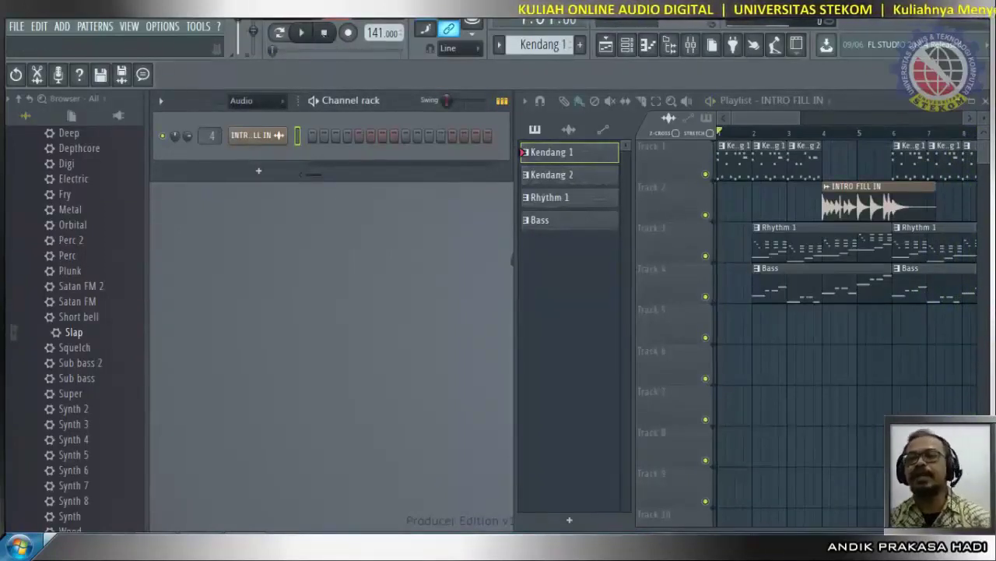
Lower the Master volume slightly in the mixer and save the project.
click(690, 45)
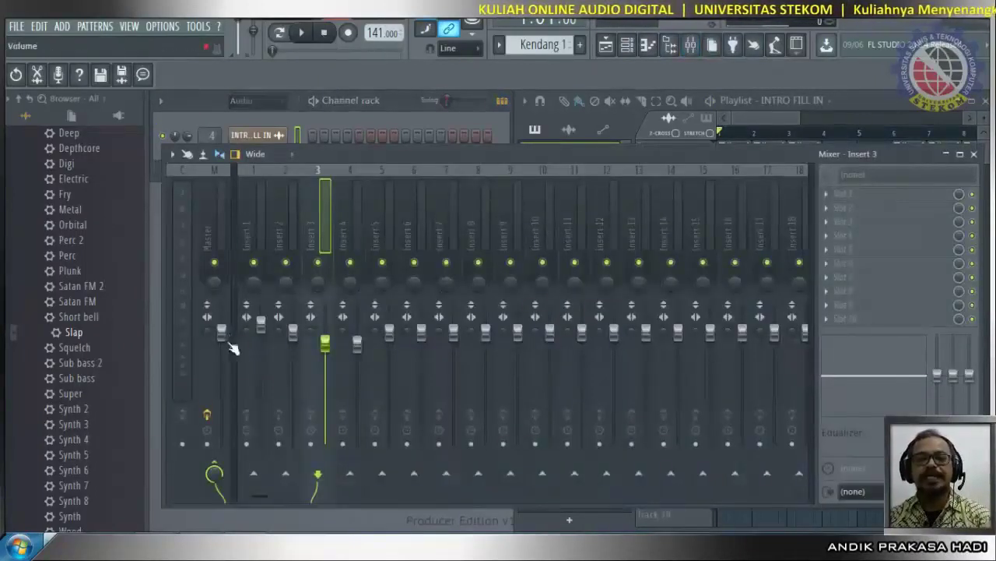
drag(224, 340, 223, 349)
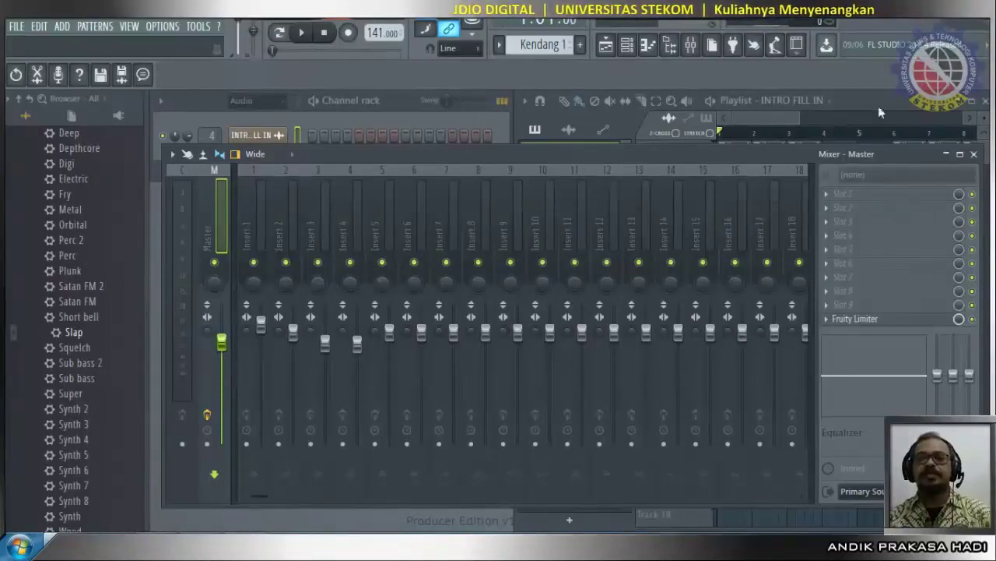
key(ctrl+s)
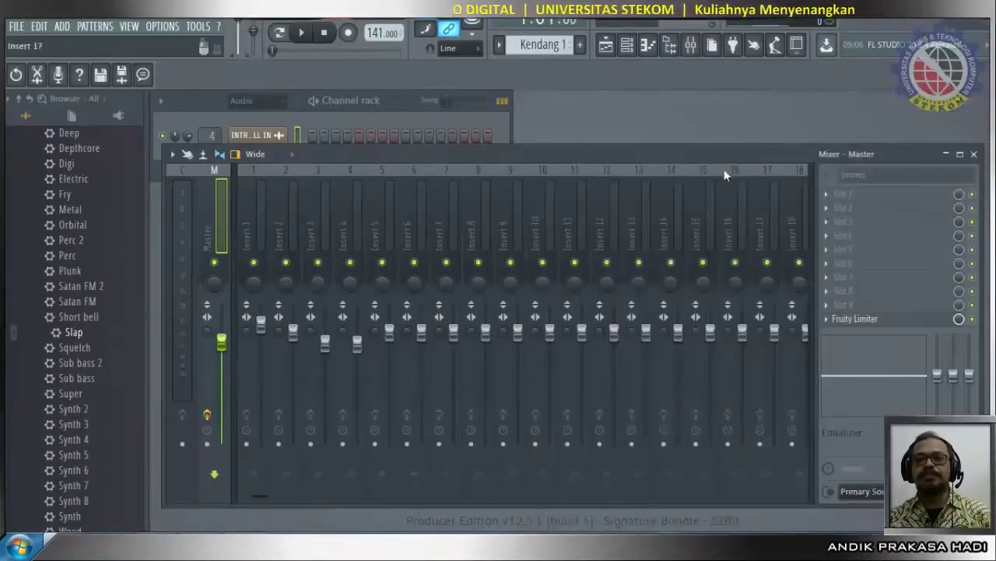
Bring back the playlist in place of the mixer and select the Kendang 2 pattern.
key(F9)
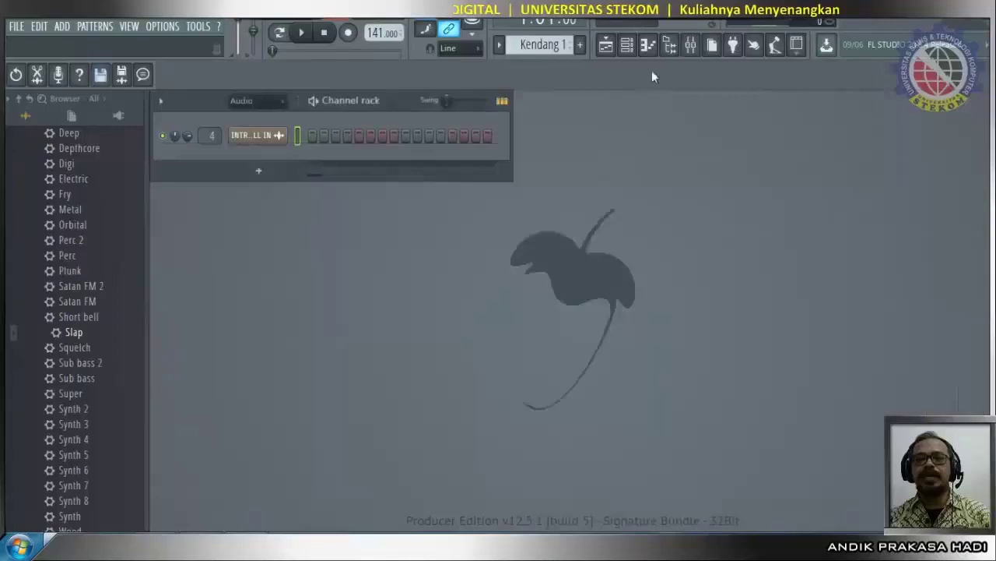
click(606, 45)
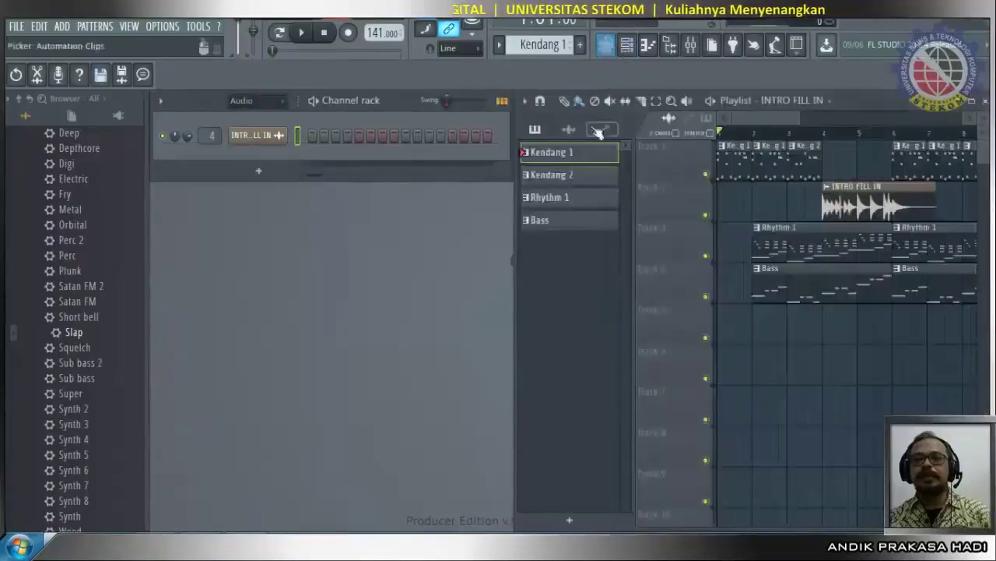
click(556, 153)
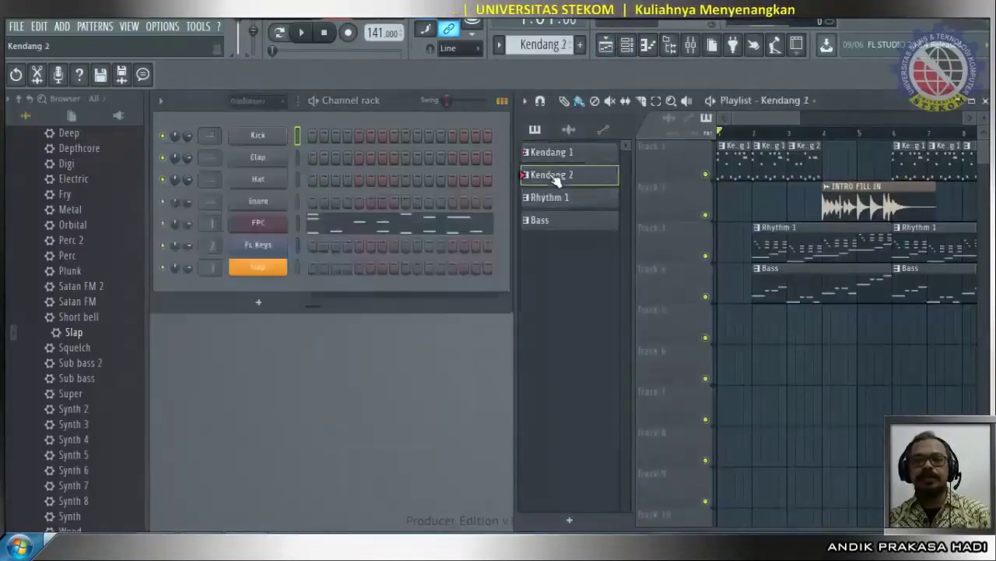
Review the FPC notes of the Kendang 1 pattern in the piano roll and close it.
right_click(259, 225)
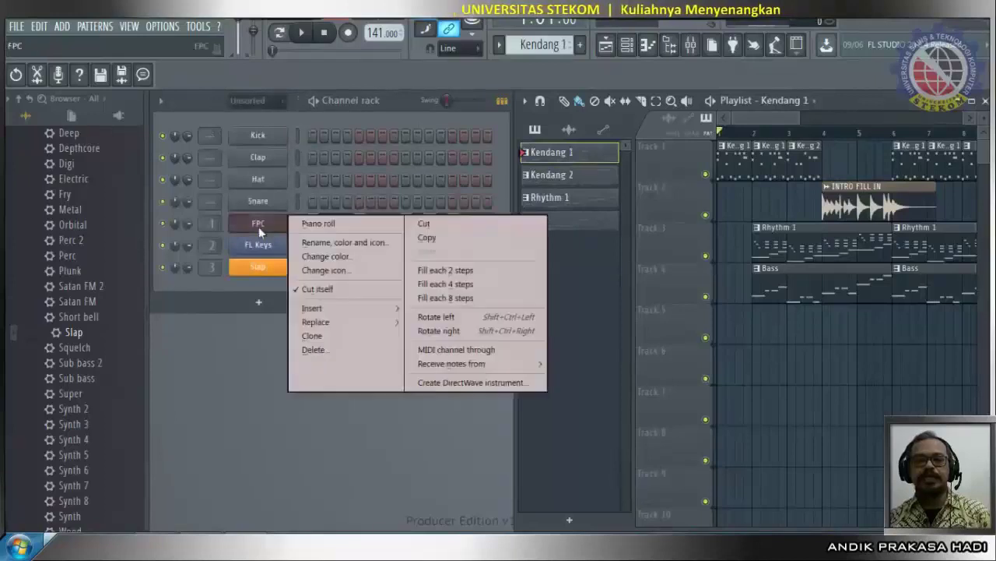
click(312, 224)
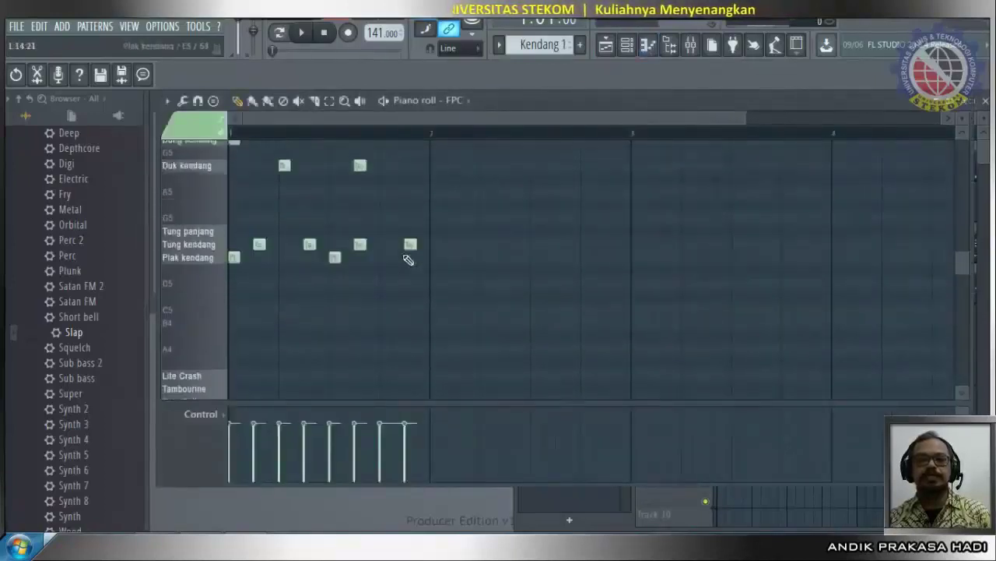
scroll(408, 259, up, 1)
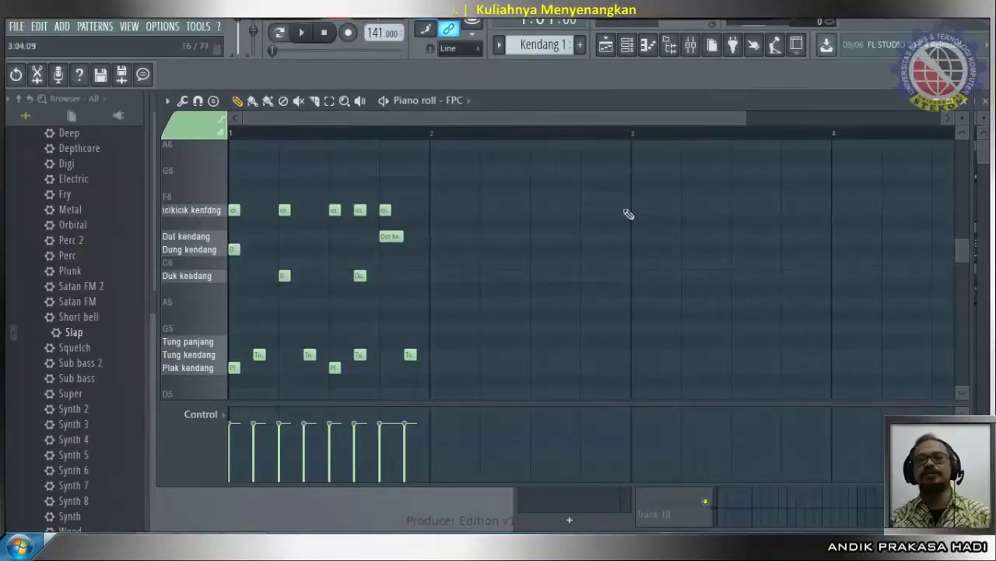
click(972, 111)
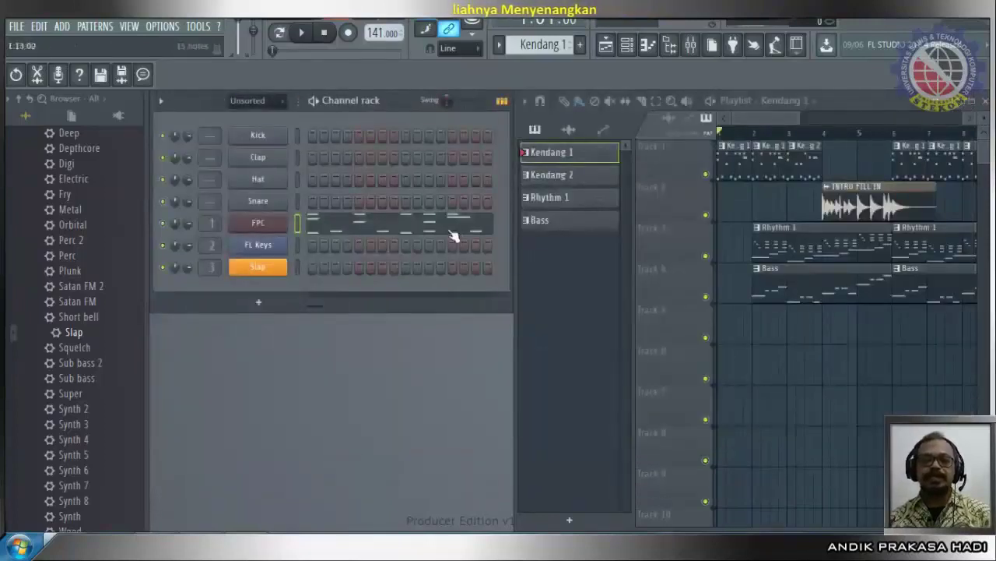
Open the FPC instrument, compare its kendang pads with the named note rows in its piano roll, check empty Pad 32 and close the instrument.
click(257, 226)
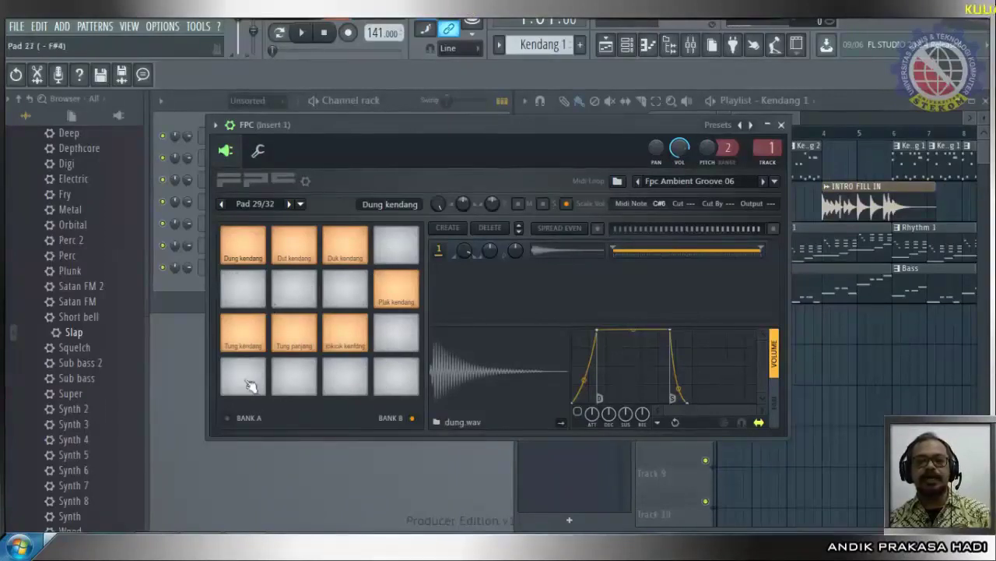
click(216, 126)
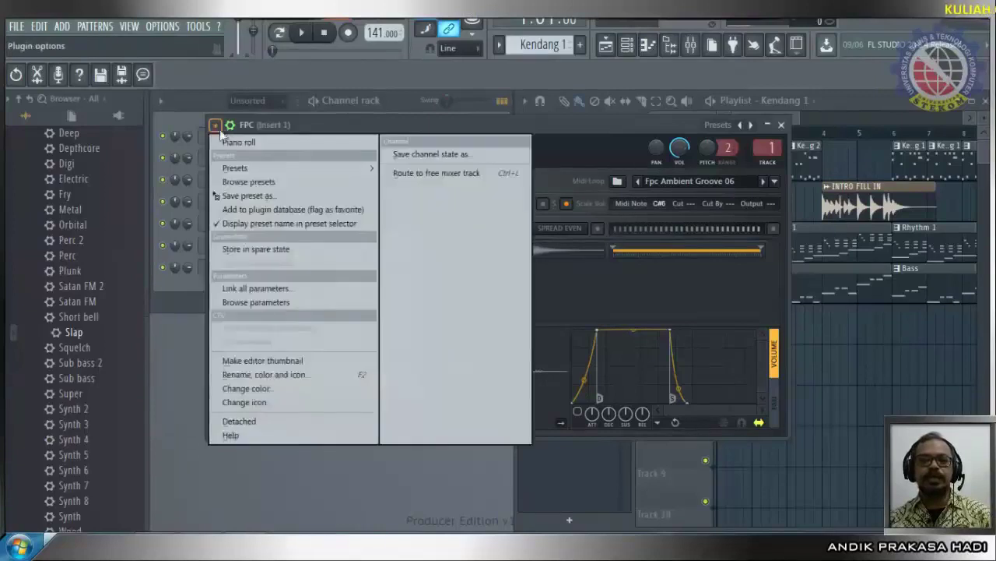
click(234, 138)
scroll(192, 285, down, 10)
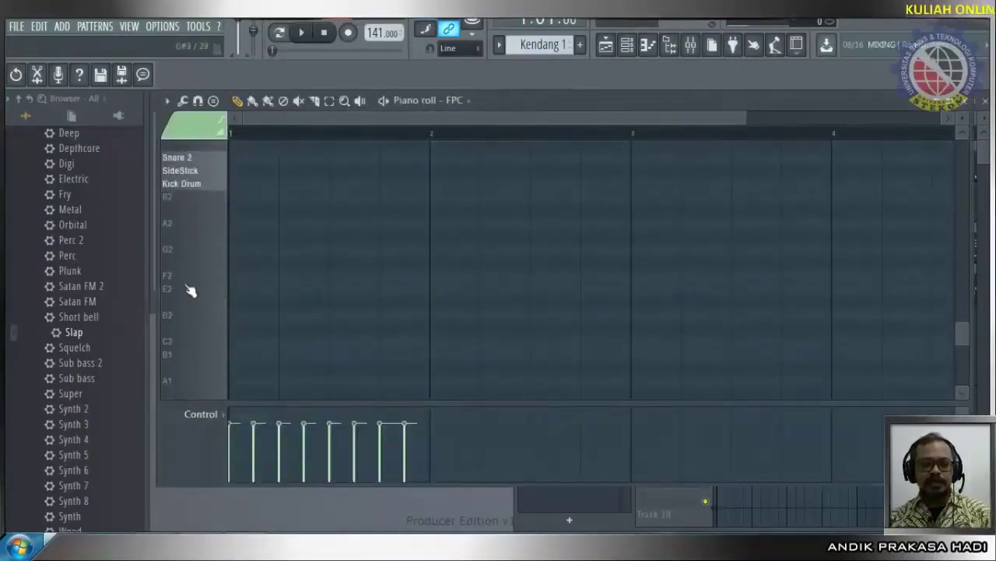
scroll(180, 285, up, 10)
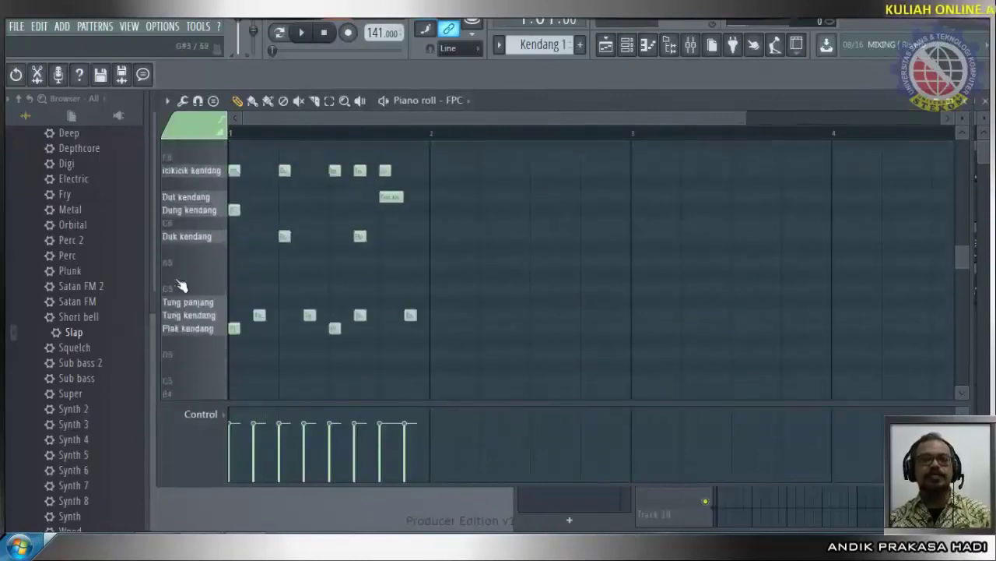
scroll(180, 286, up, 3)
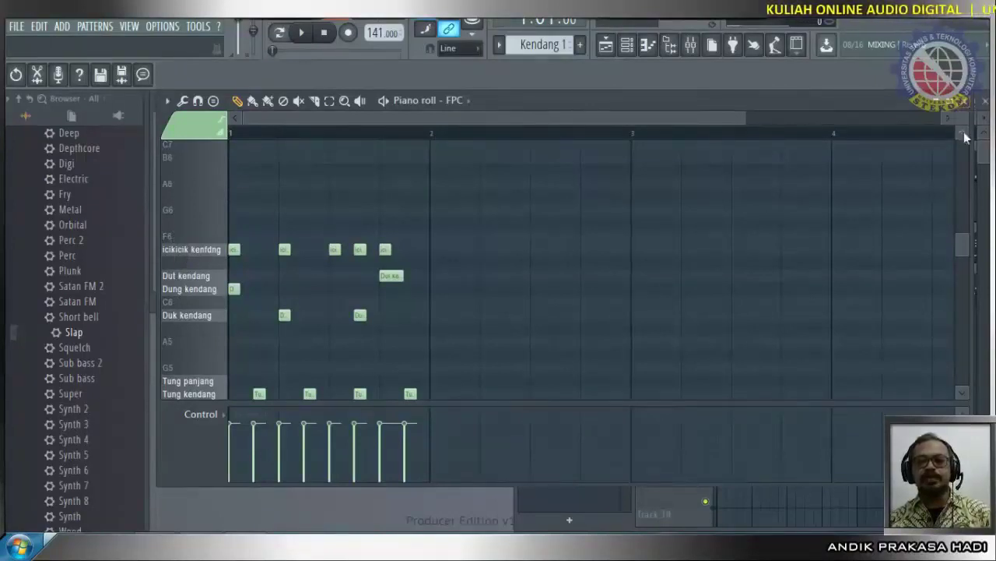
click(979, 106)
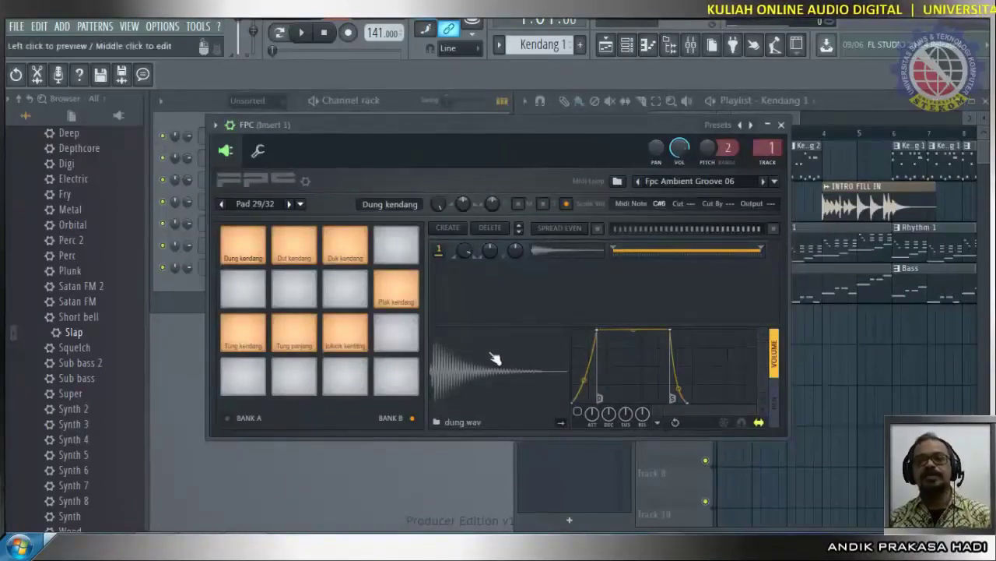
click(397, 246)
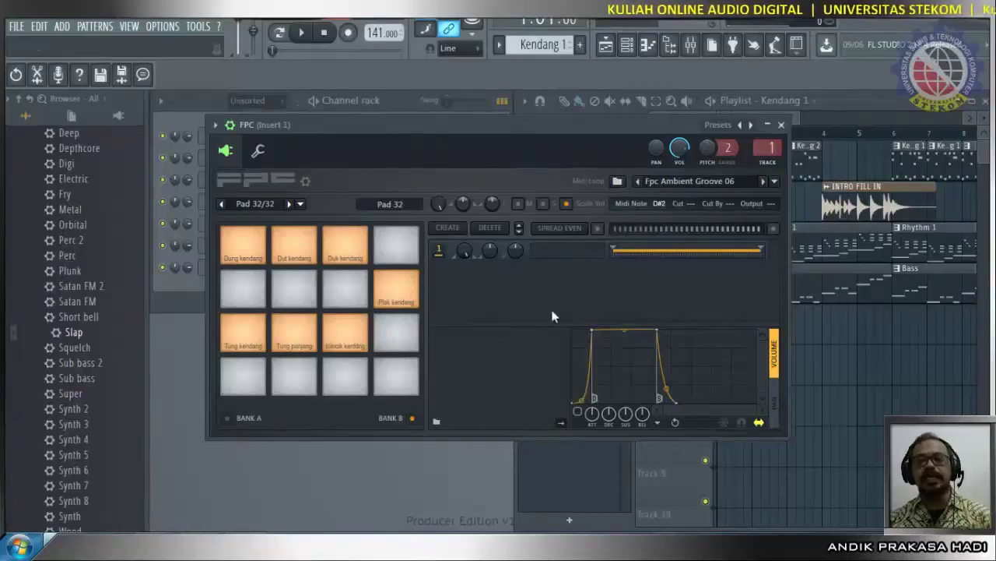
click(780, 125)
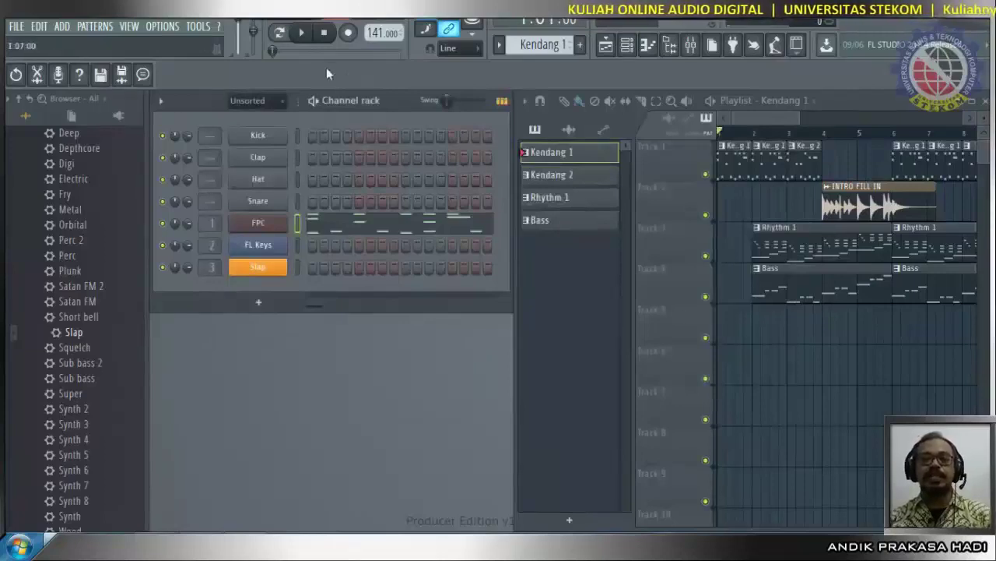
Play the arrangement through to the final Kendang 2 clip and stop playback.
click(302, 33)
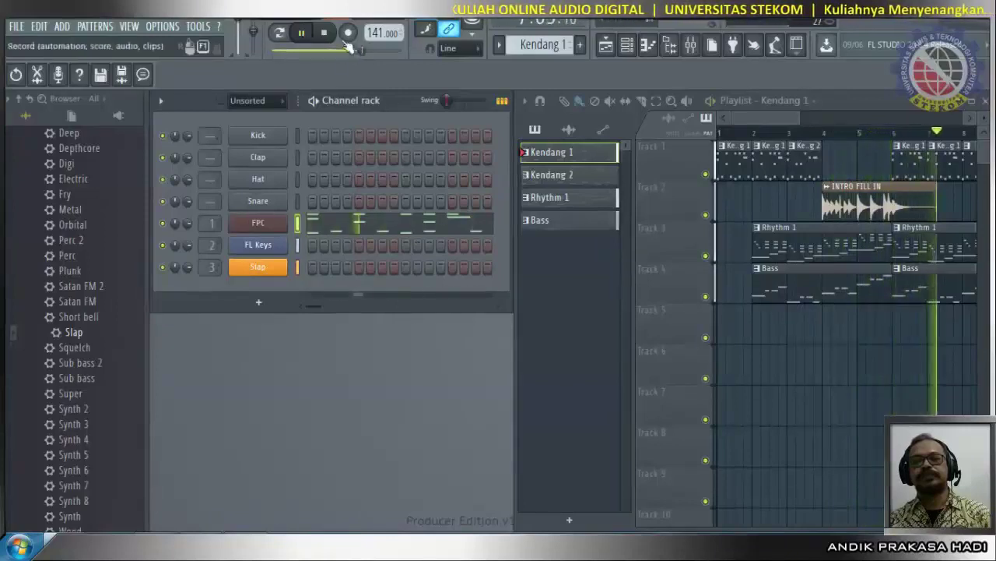
drag(775, 113, 800, 114)
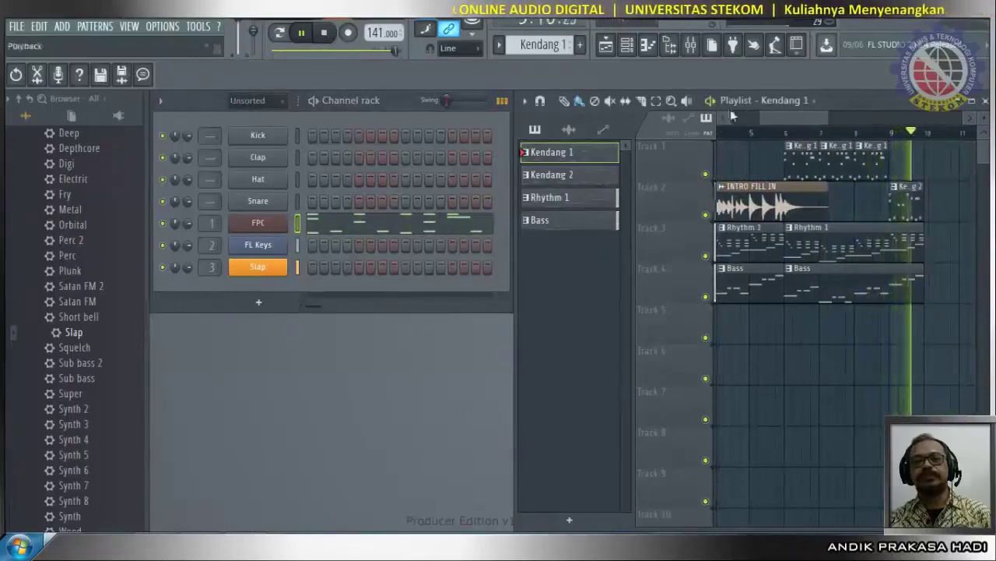
click(324, 32)
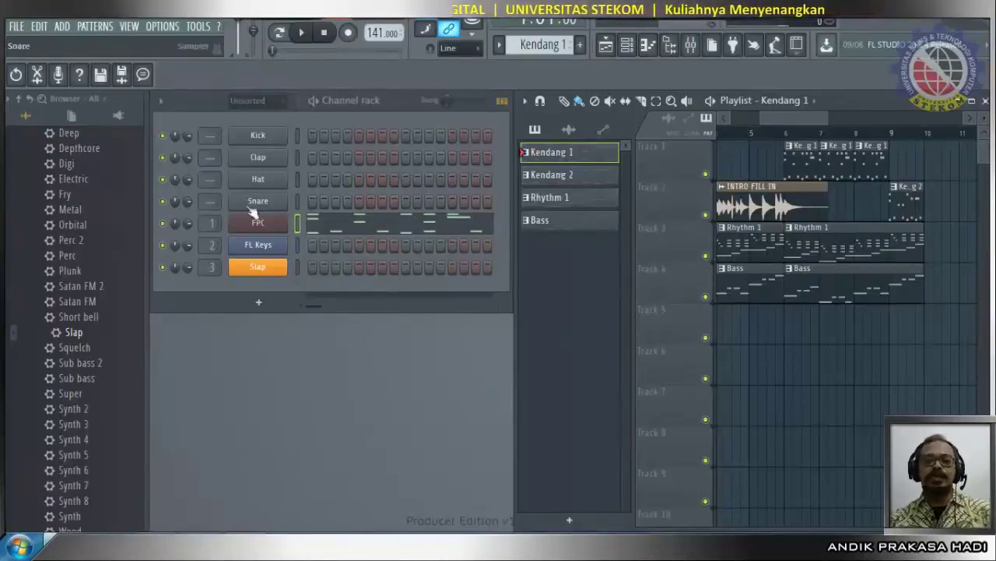
Switch to Windows Explorer, go up to the kuliah folder and select the video "Alone - Romy Wave (Cover) - [EvP Music]".
click(67, 545)
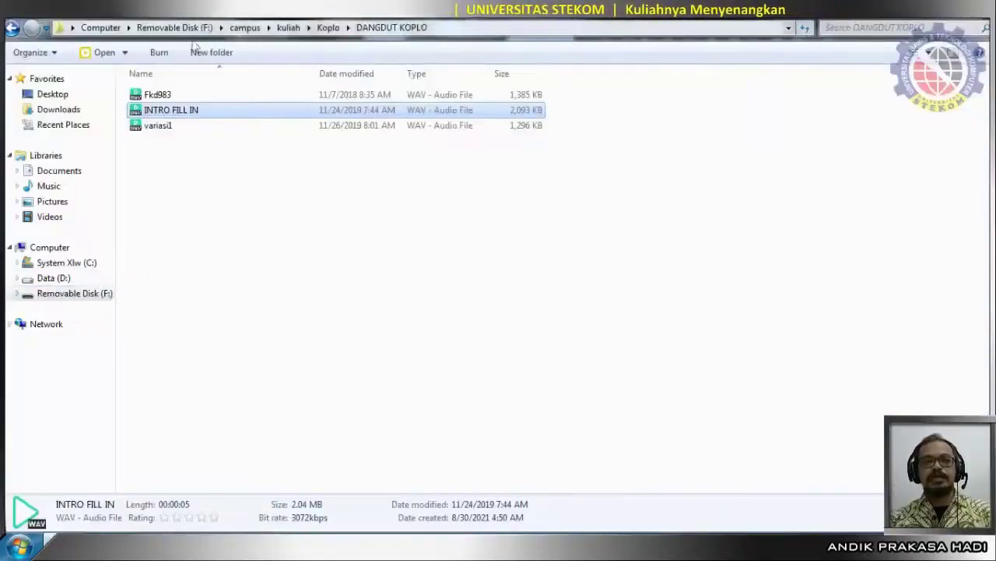
click(328, 27)
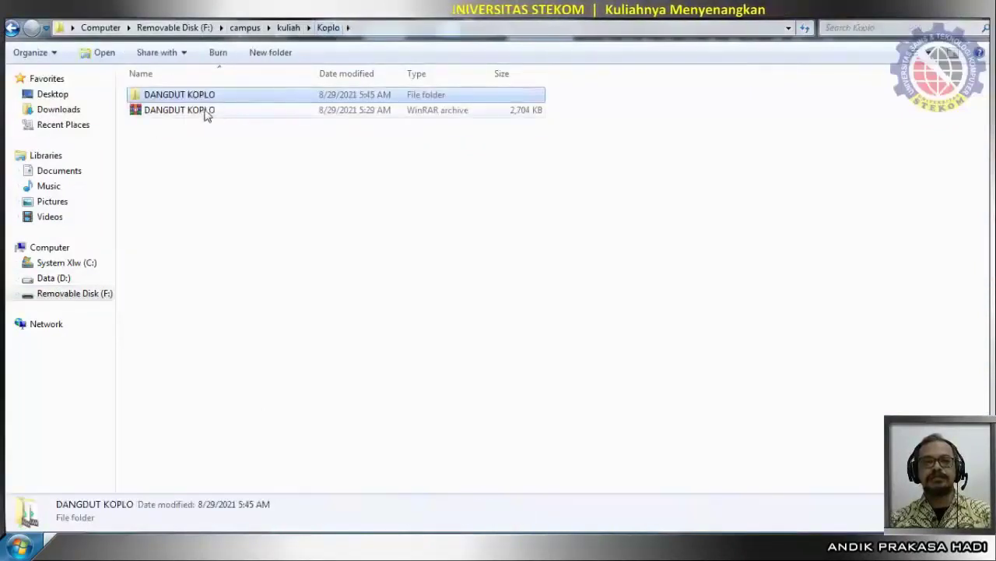
click(285, 28)
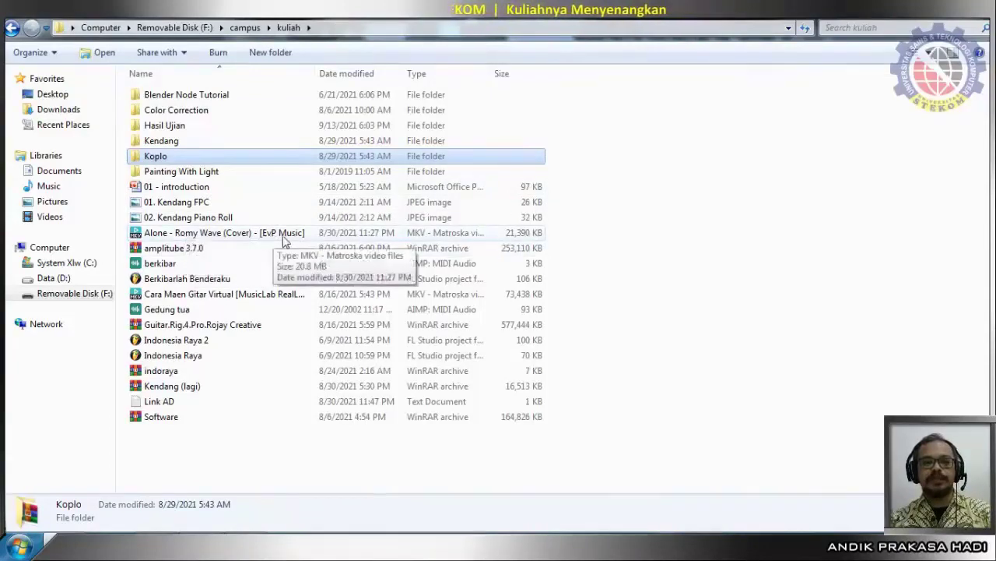
click(146, 237)
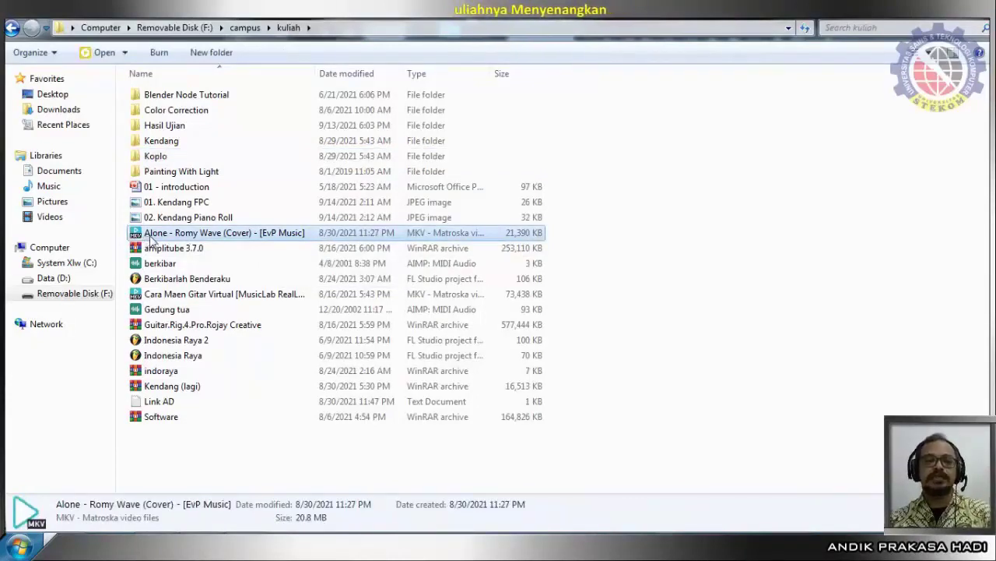
Play the selected cover video in PotPlayer, dismissing the update notice, and close the player to return to FL Studio.
double_click(210, 232)
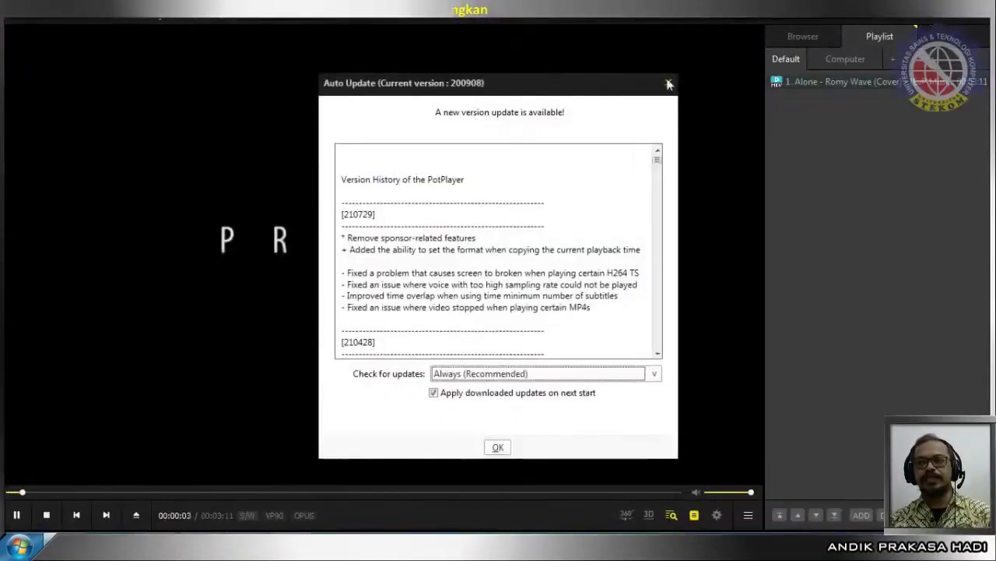
click(668, 83)
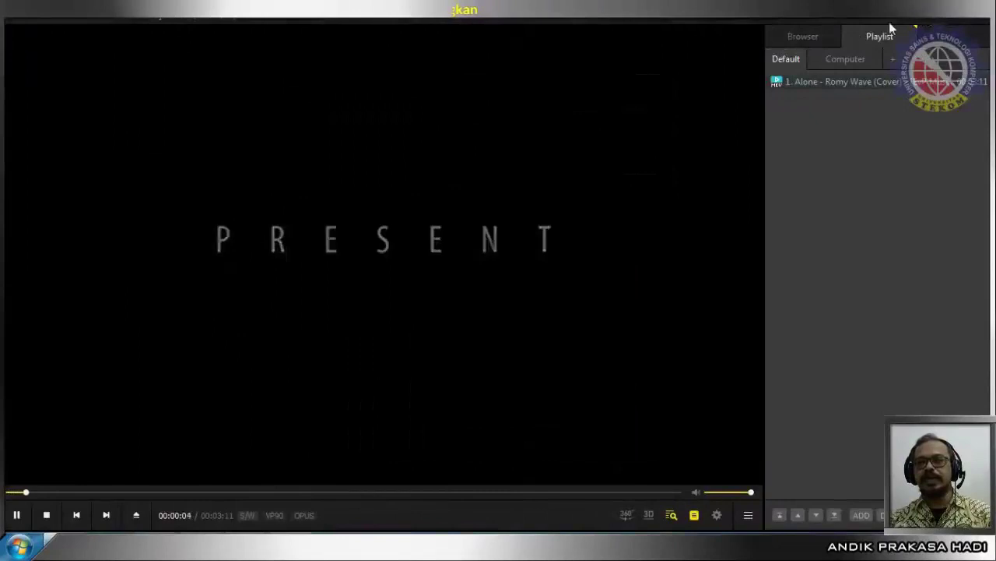
click(937, 22)
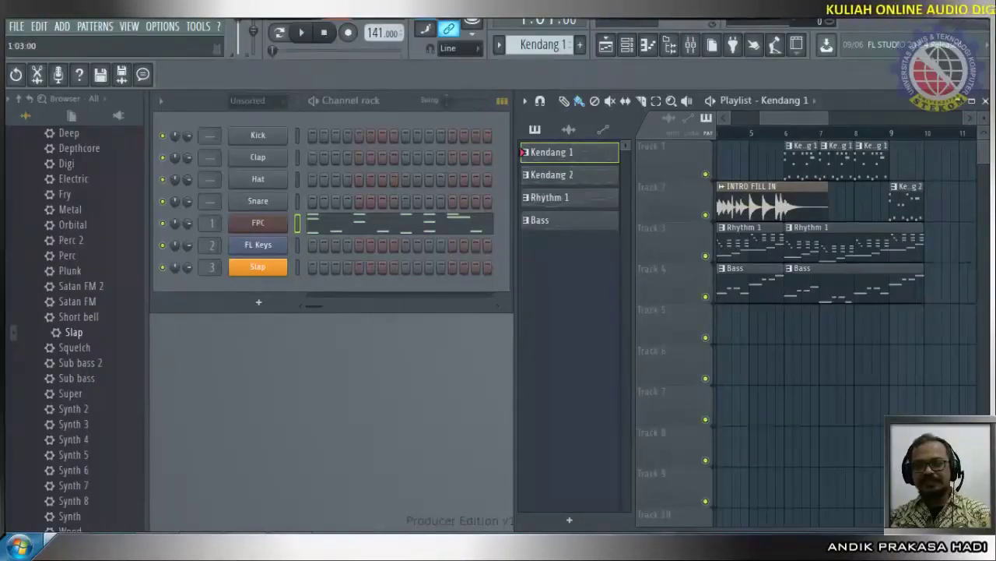
right_click(285, 548)
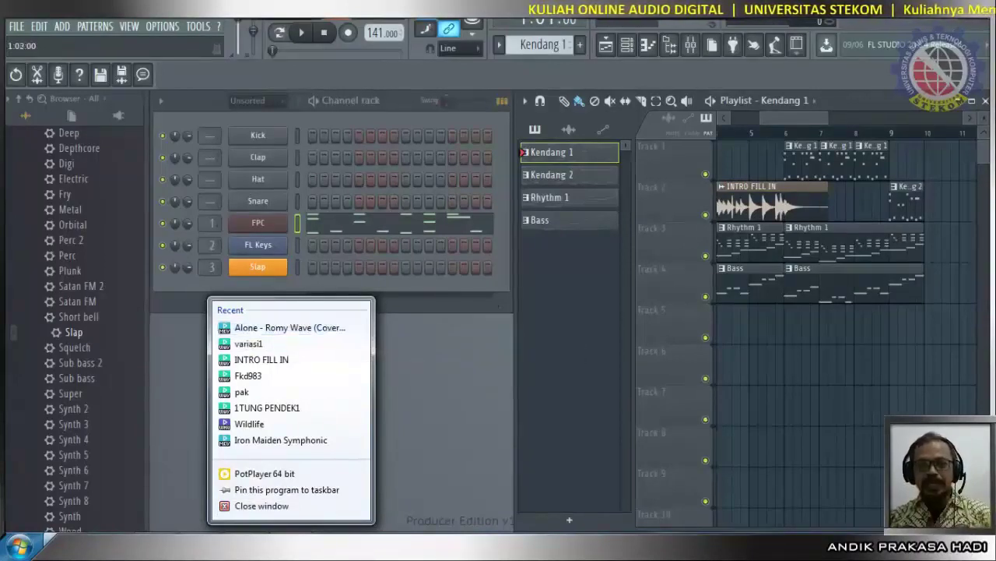
click(266, 508)
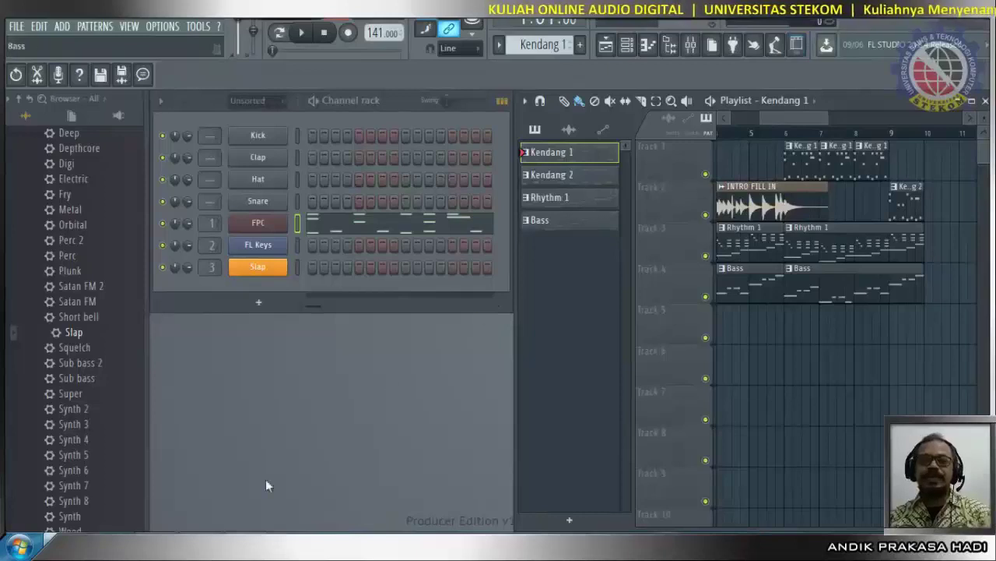
mouse_move(248, 547)
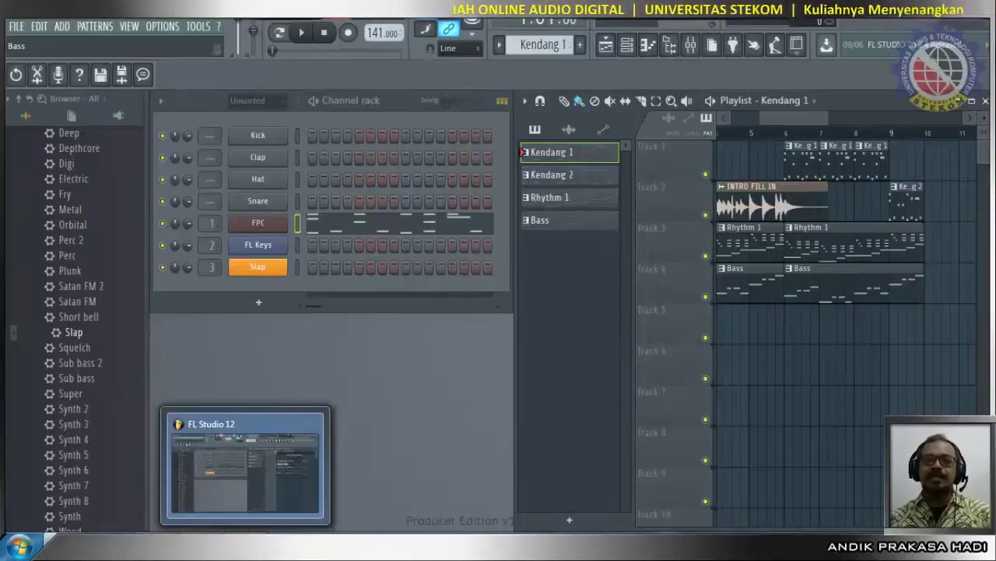
Collapse the Sytrus and Generators folders under Plugin presets in the browser.
drag(786, 115, 755, 116)
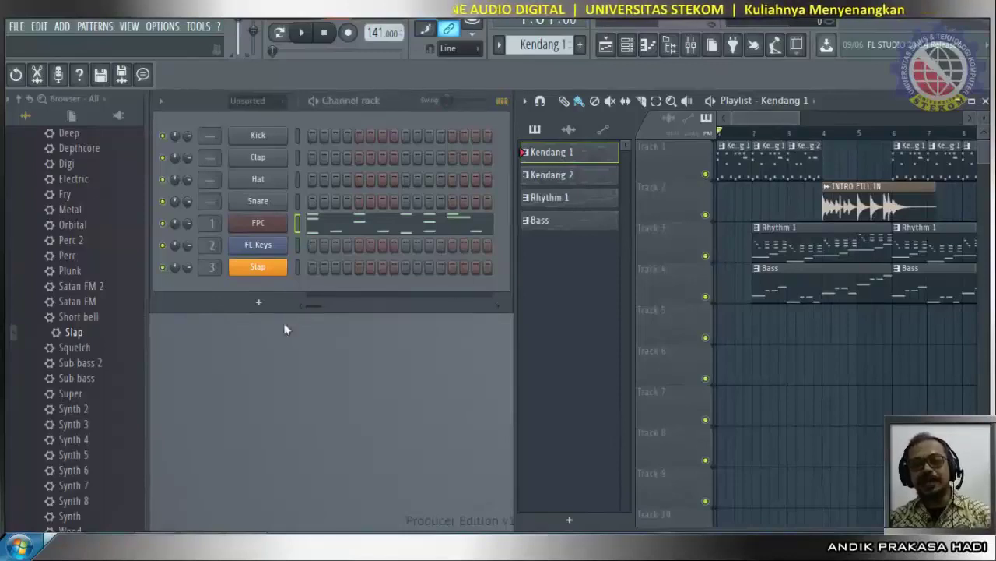
scroll(74, 327, up, 10)
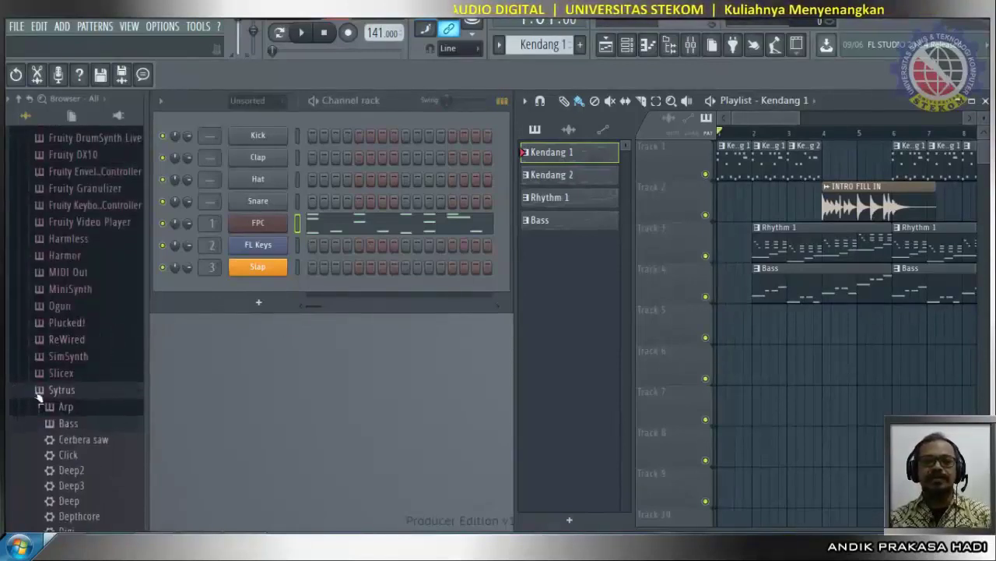
click(46, 392)
scroll(72, 401, up, 6)
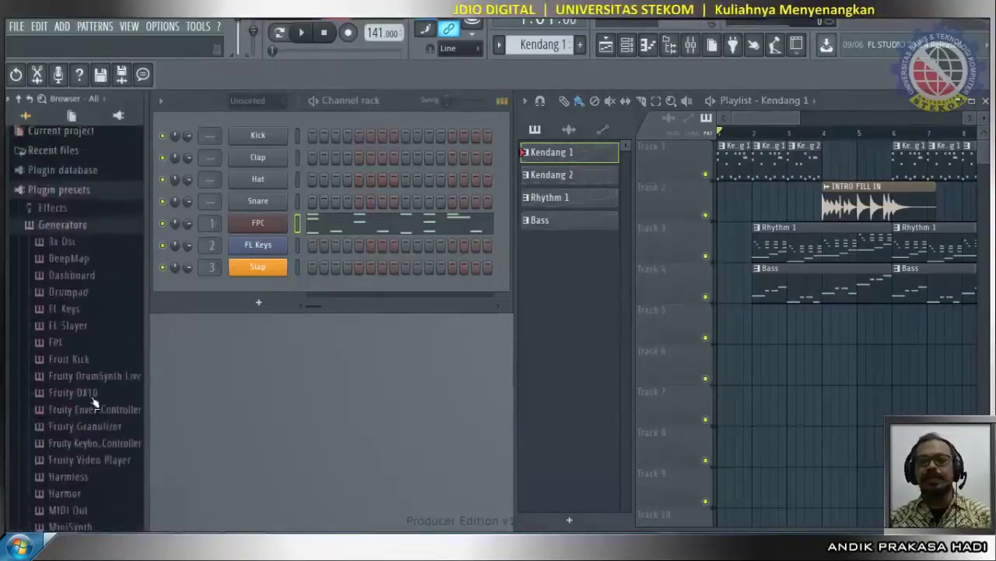
click(27, 232)
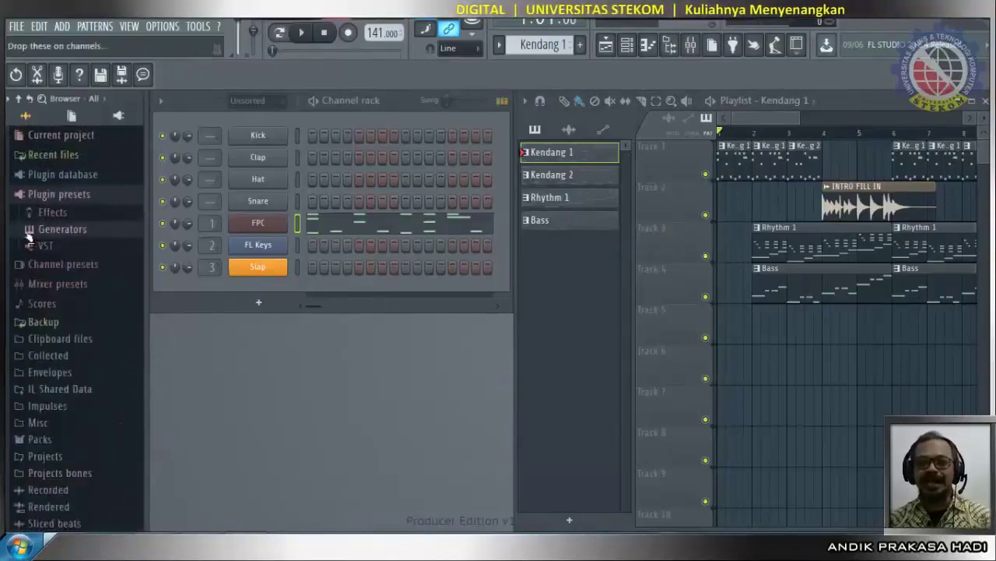